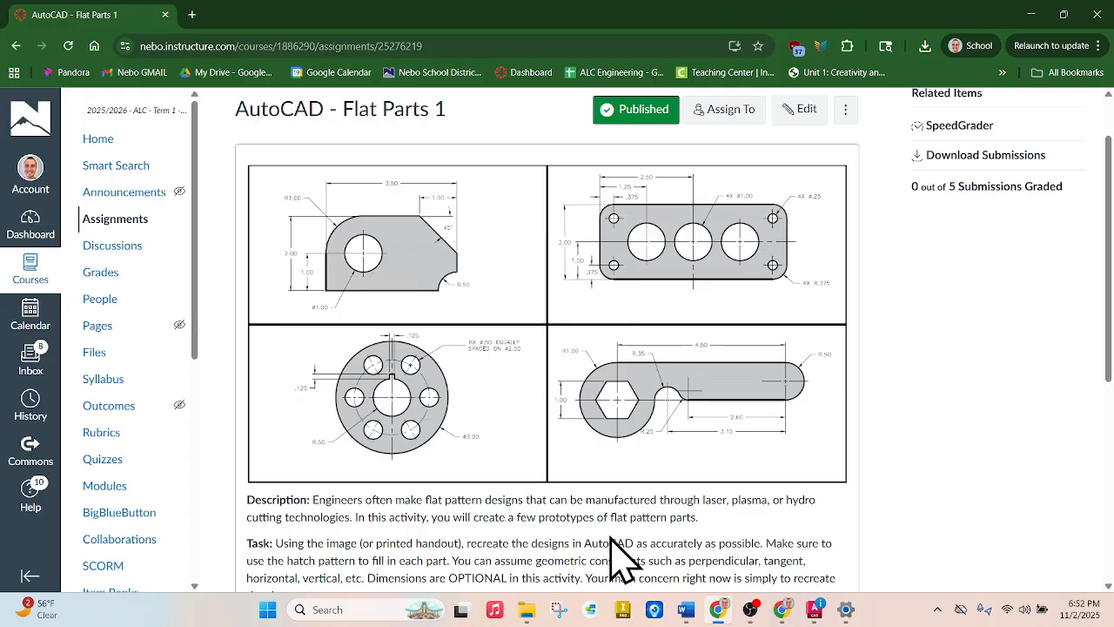
- Read the assignment, switch to AutoCAD, and make OBJECT the current layer in the blank Flat Parts 1 drawing
scroll(599, 461, "down", 2)
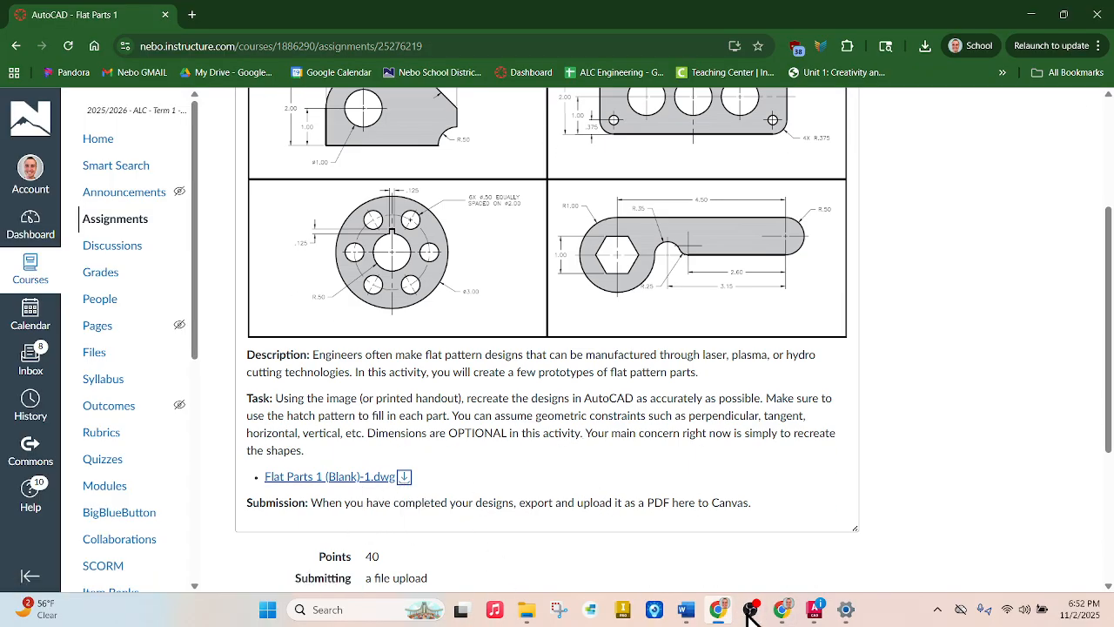
left_click(816, 613)
scroll(216, 440, "down", 2)
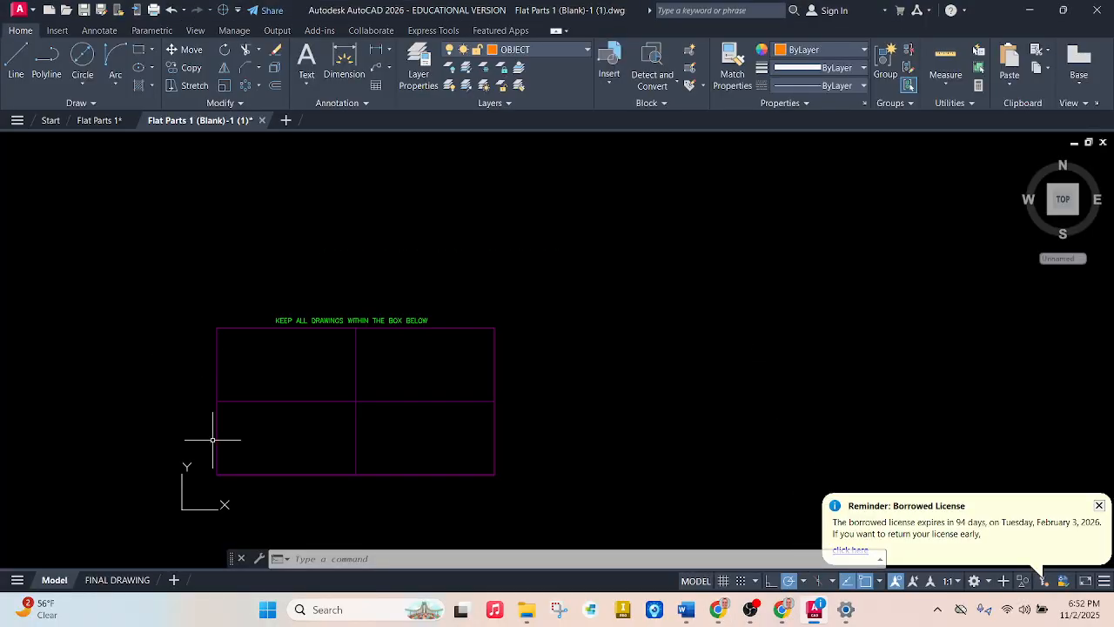
scroll(236, 456, "up", 4)
scroll(229, 419, "down", 2)
scroll(239, 341, "up", 2)
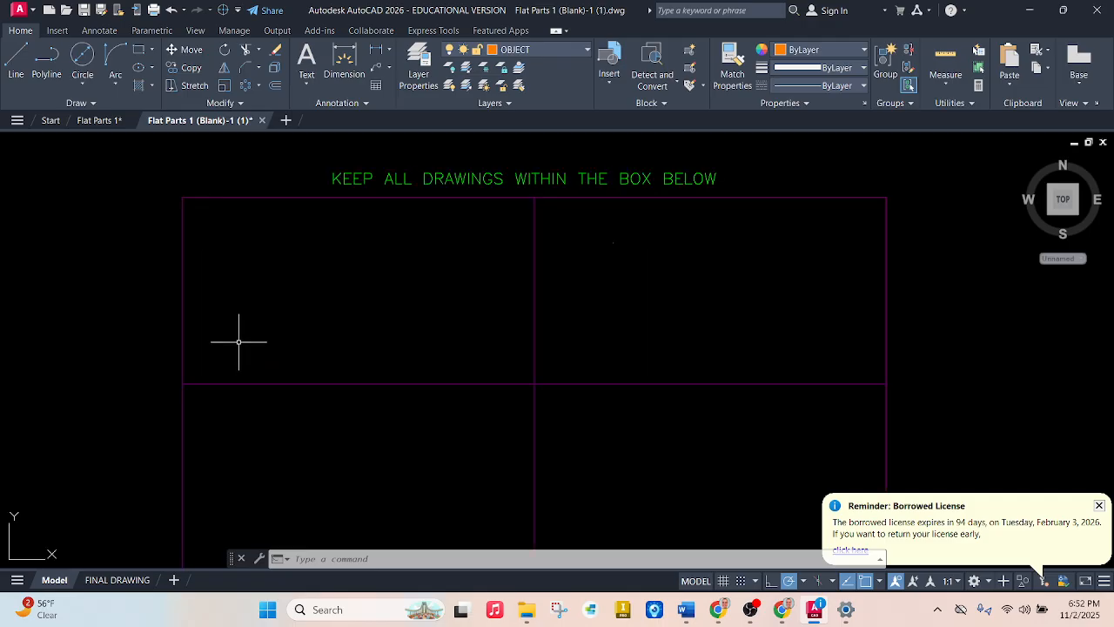
left_click(588, 50)
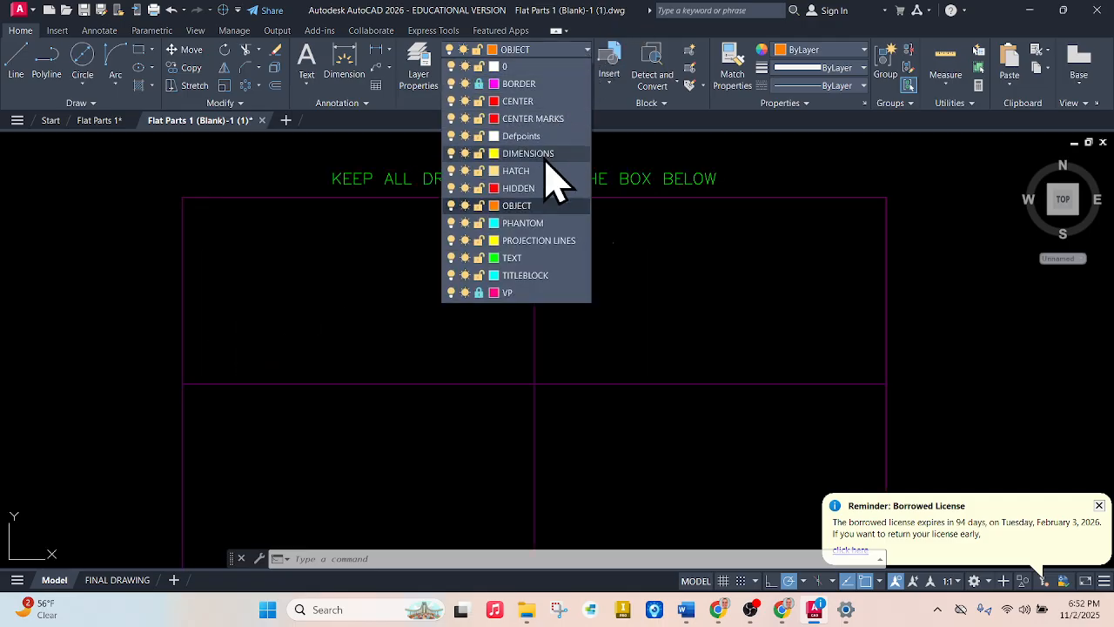
left_click(517, 206)
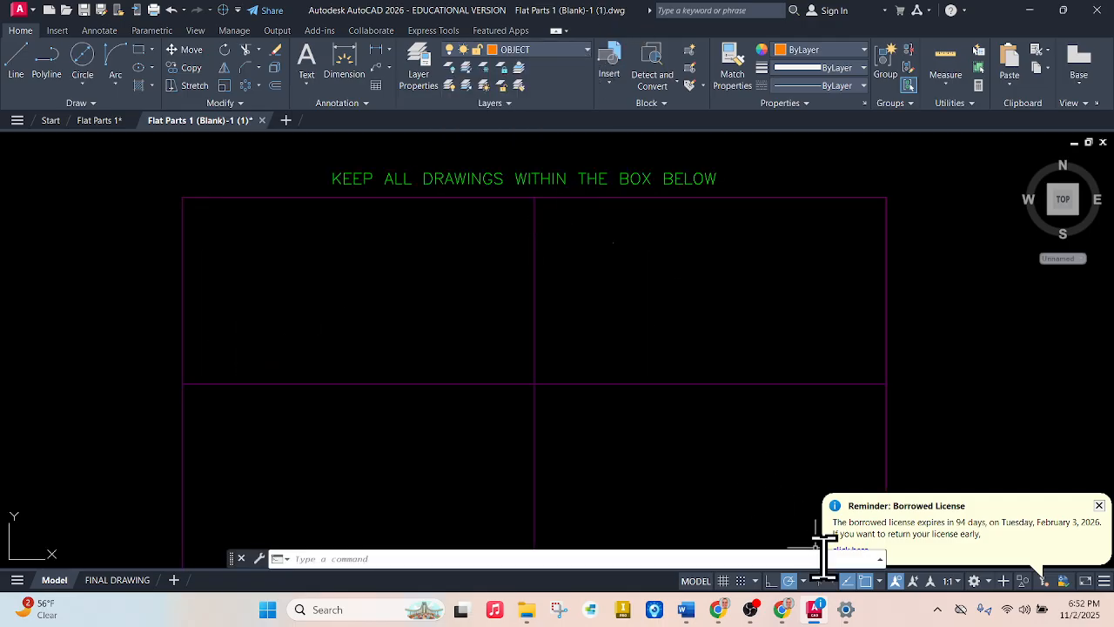
- Review the object snap and polar tracking options and dismiss the borrowed license reminder
left_click(880, 581)
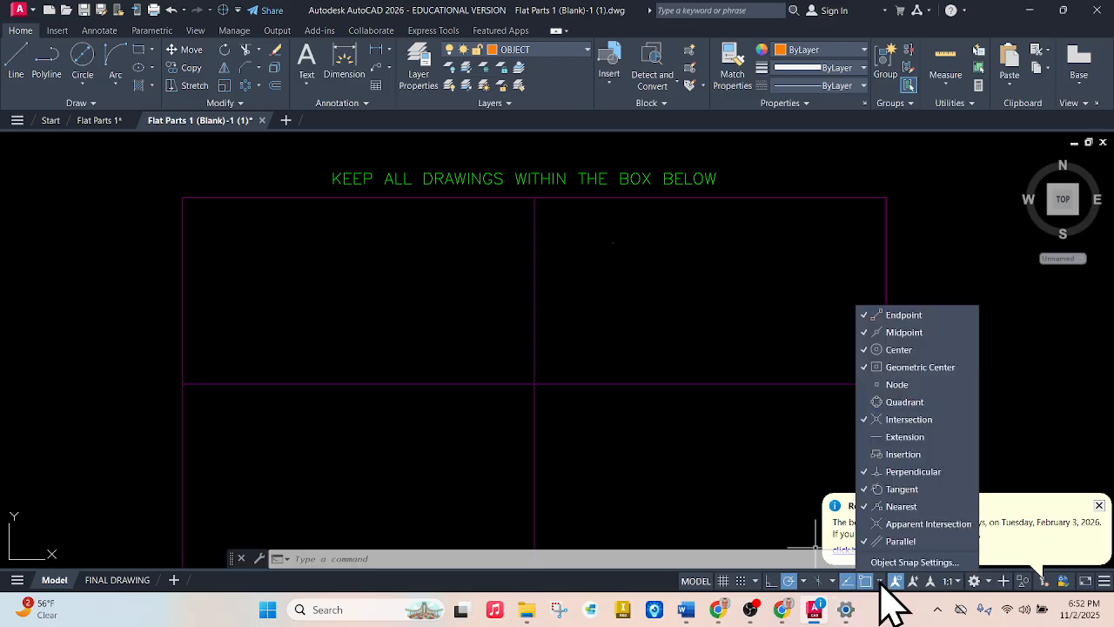
left_click(880, 582)
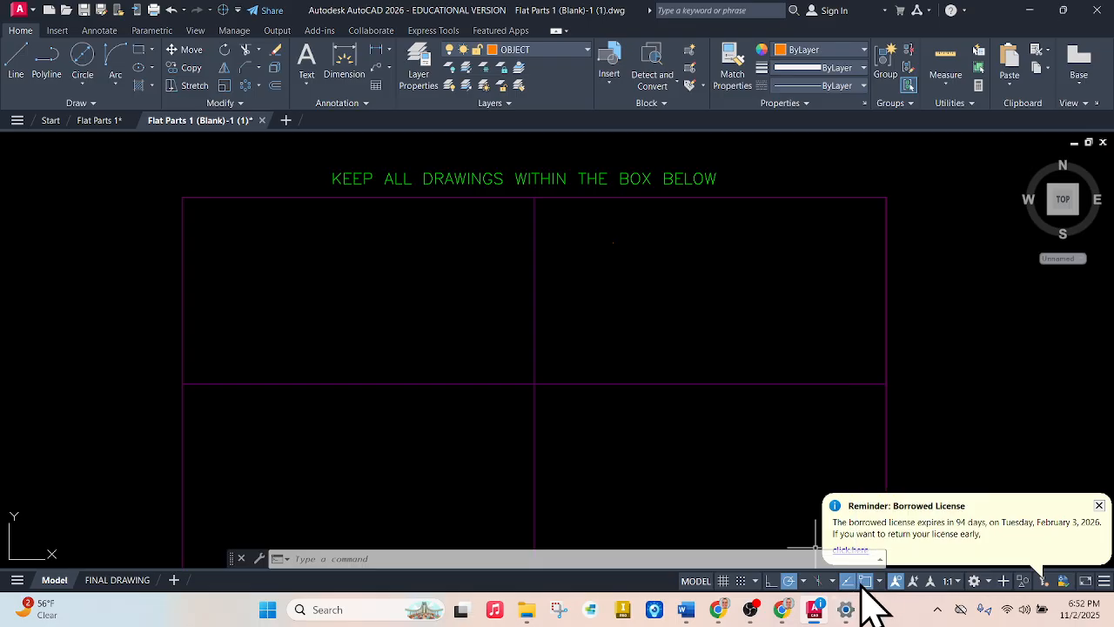
left_click(804, 582)
left_click(801, 581)
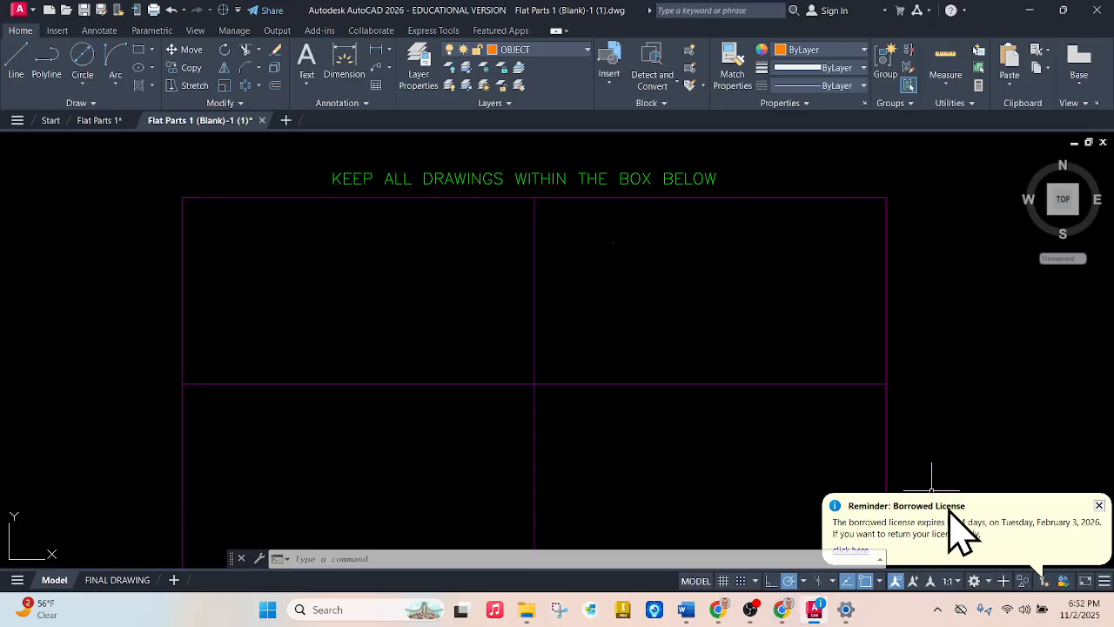
left_click(1100, 505)
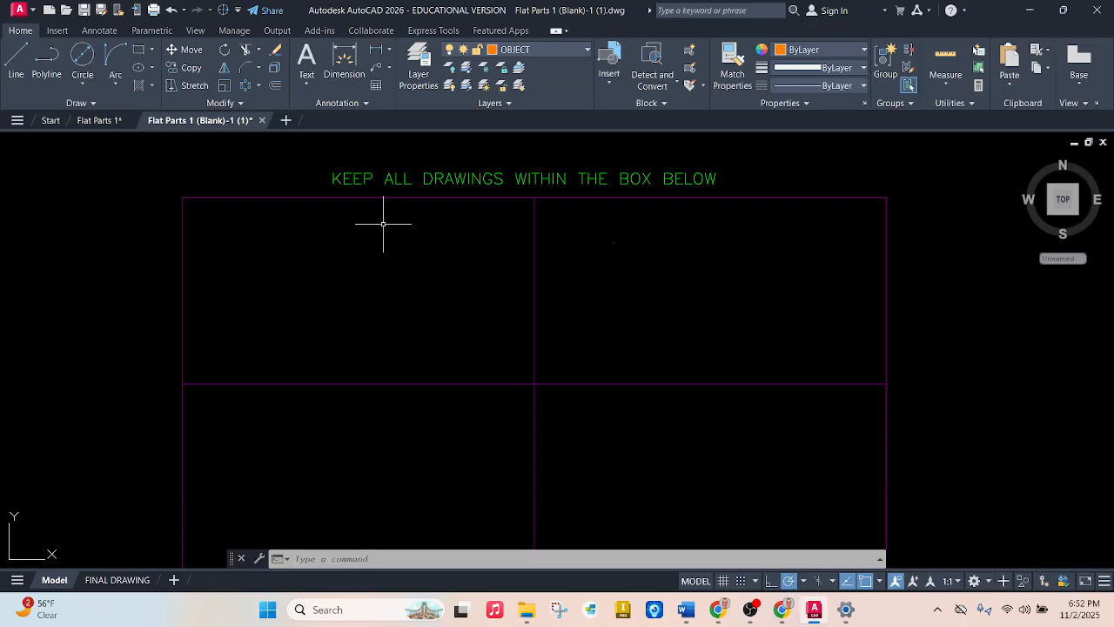
- Study the dimensioned first part in the Flat Parts 1 reference drawing and return to model space of the blank drawing
left_click(99, 121)
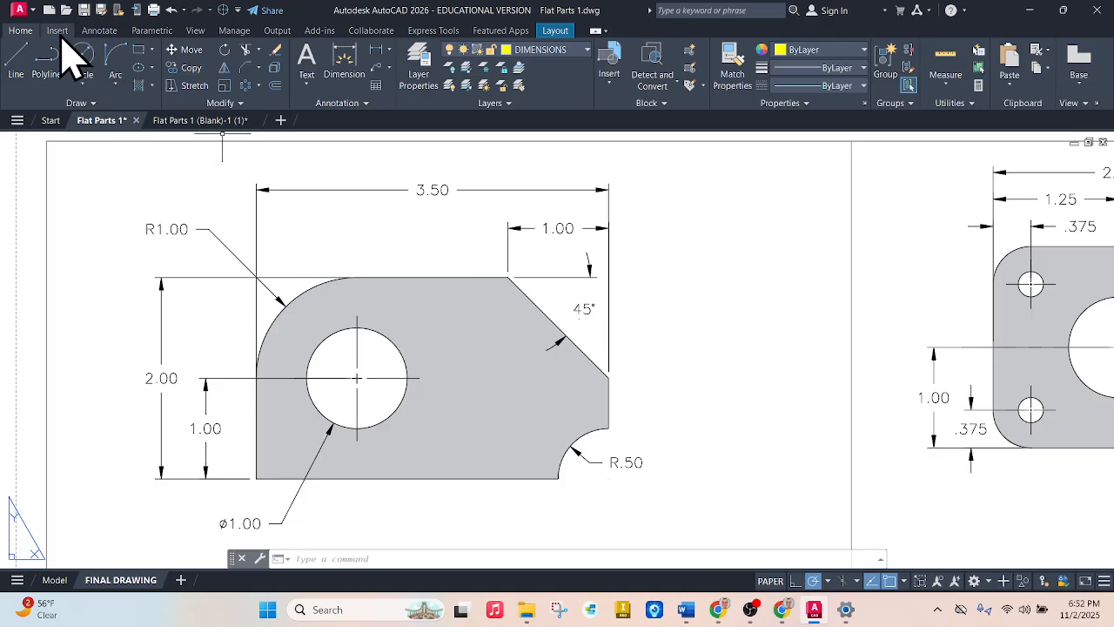
left_click(182, 126)
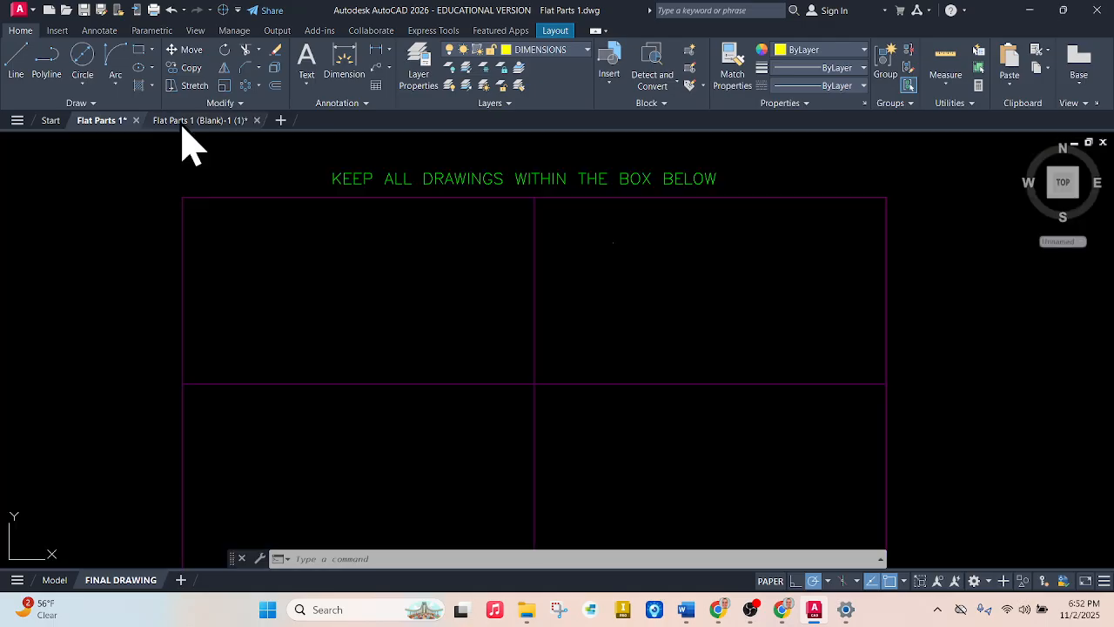
scroll(380, 253, "up", 2)
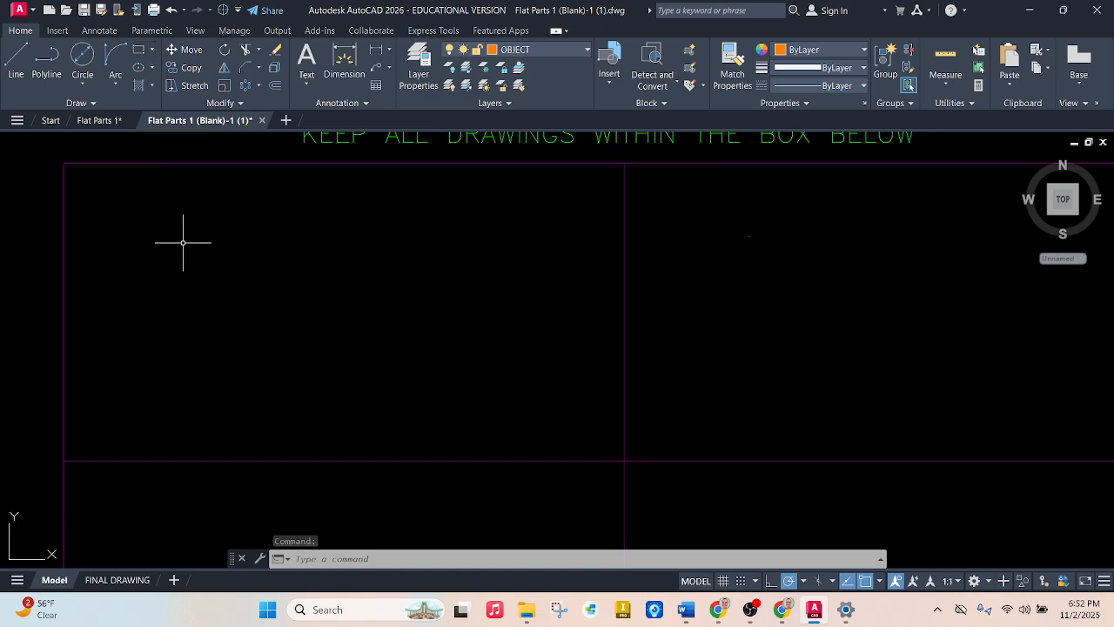
left_click(100, 127)
mouse_move(200, 144)
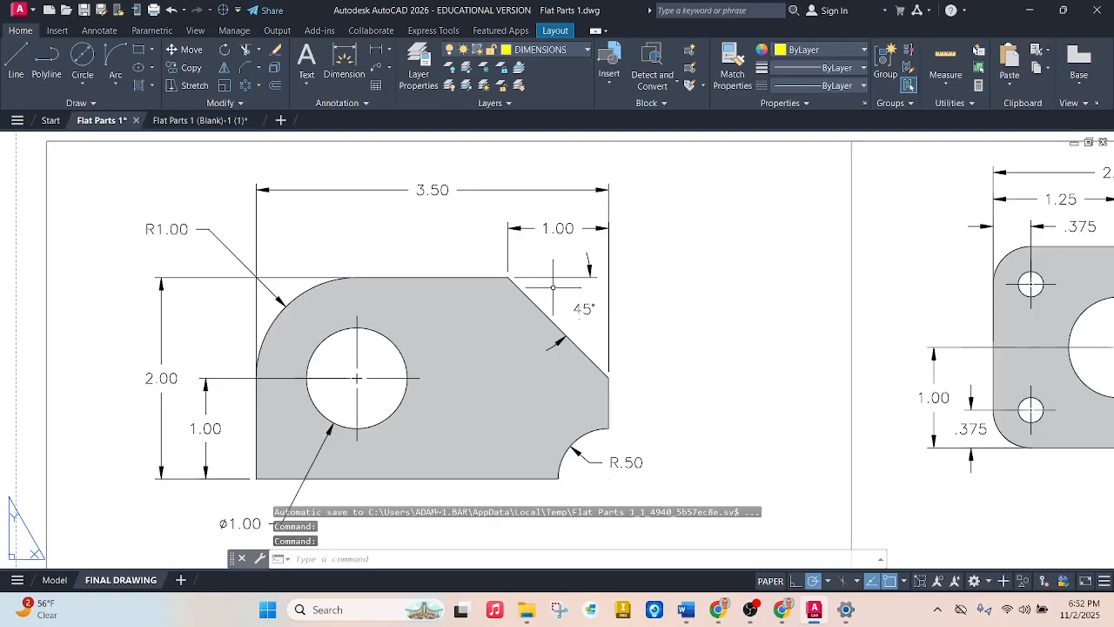
left_click(187, 122)
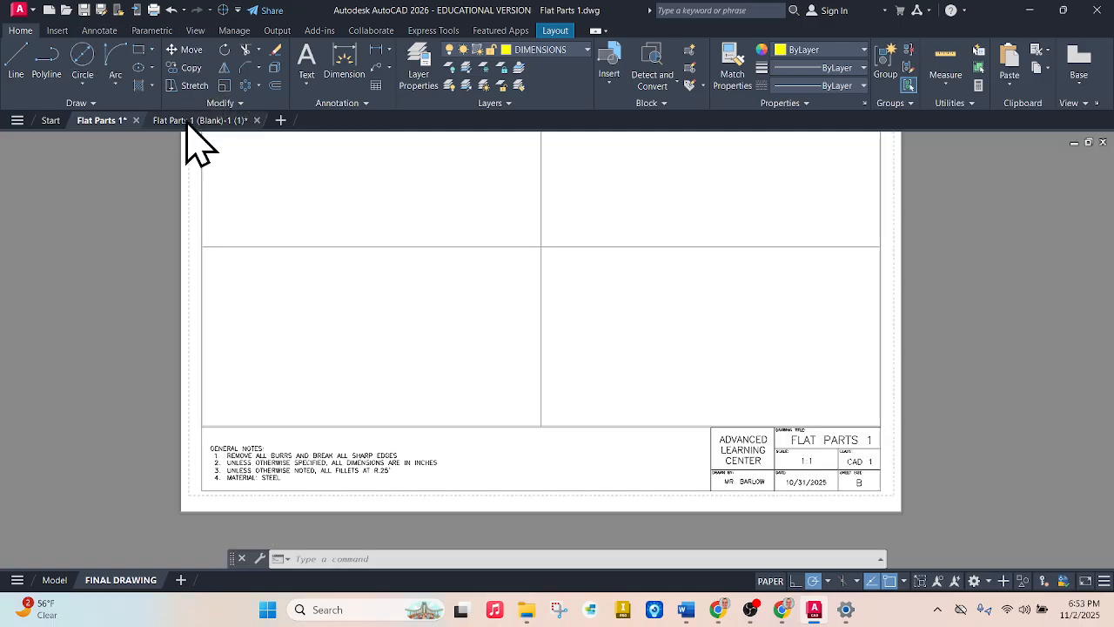
left_click(55, 581)
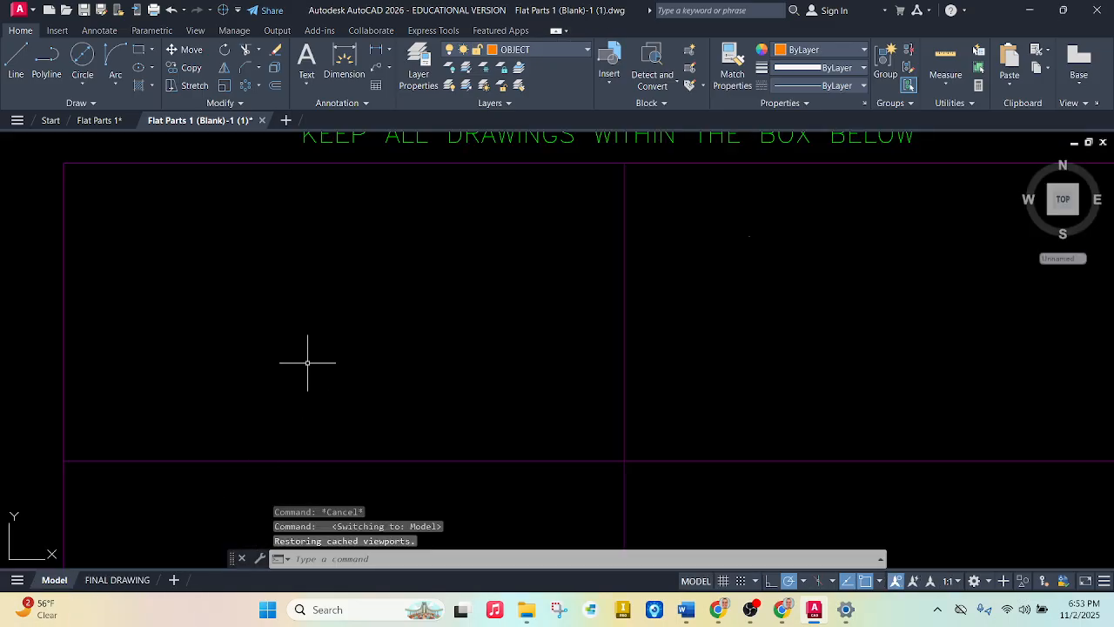
- Draw a rectangle 3 wide and 2.5 high inside the upper-left box of the drawing frame
left_click(141, 50)
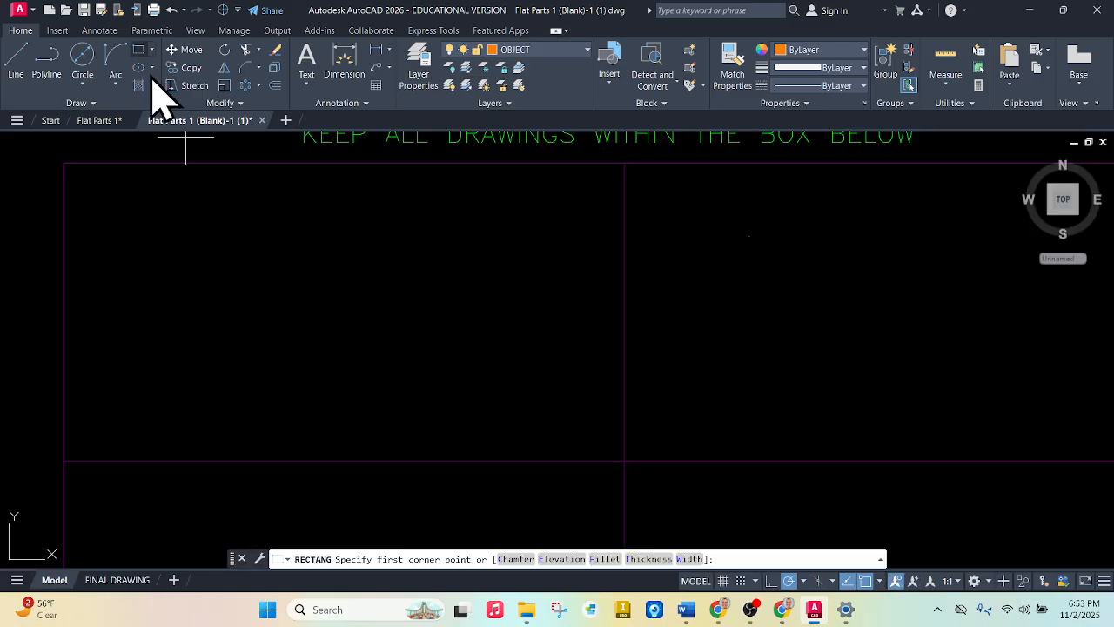
left_click(216, 257)
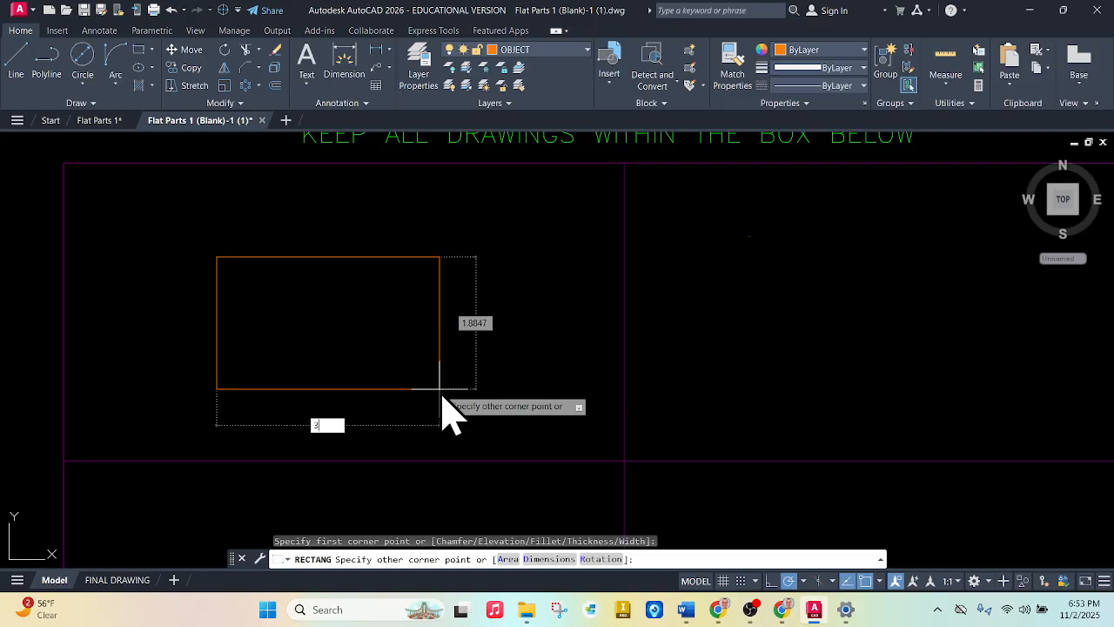
key("Tab")
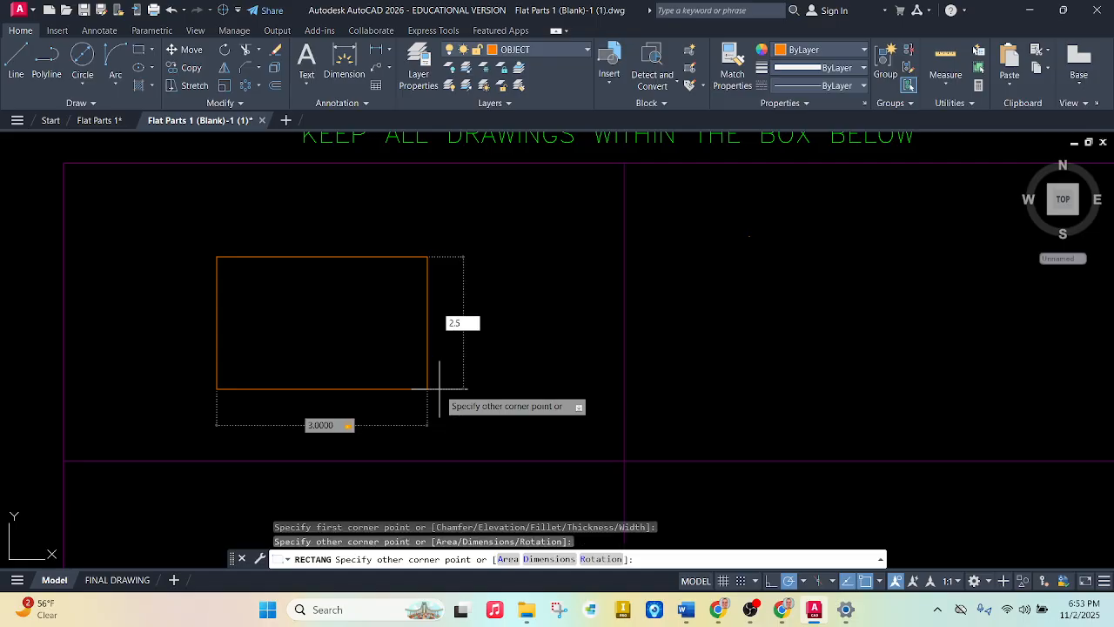
key("Return")
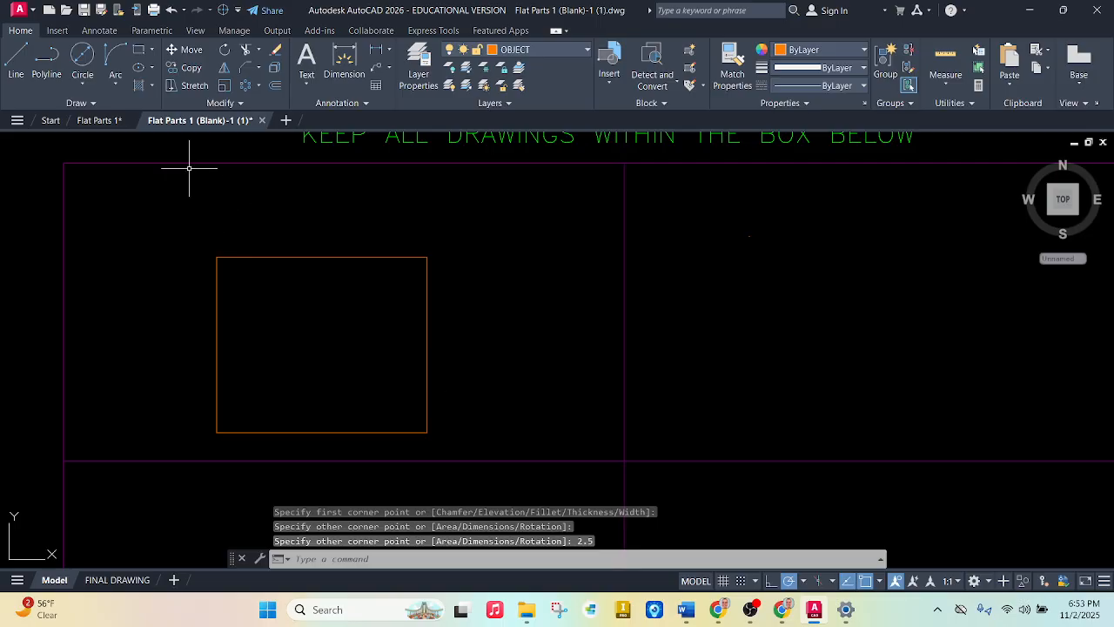
- Check the part's overall size in the reference drawing and constrain the rectangle's width to 3.5 with a linear dimensional constraint
left_click(101, 122)
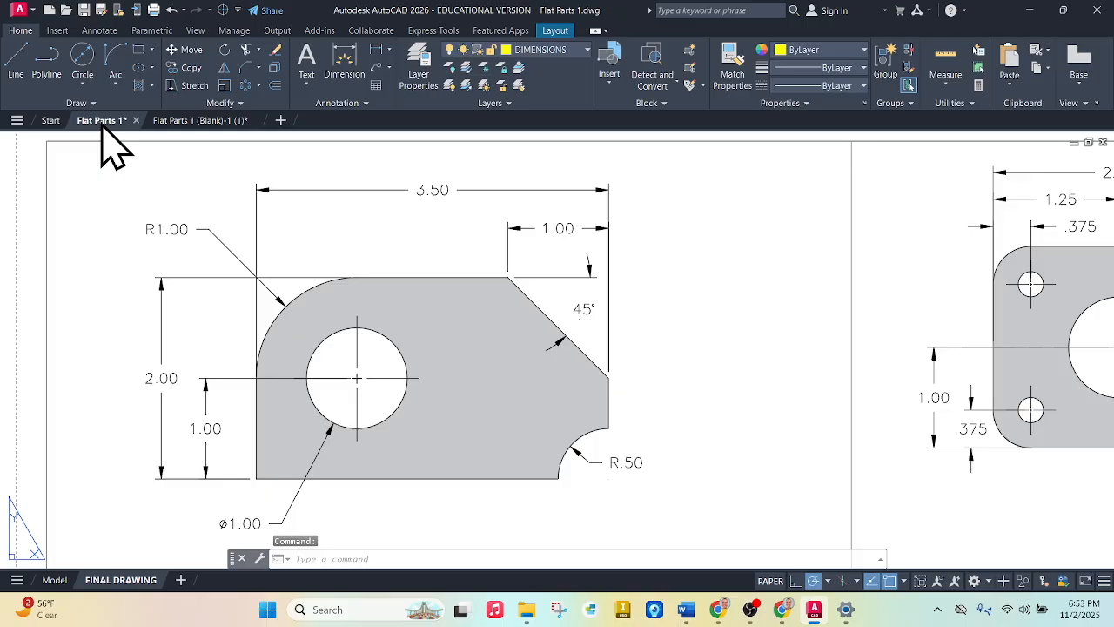
key("Escape")
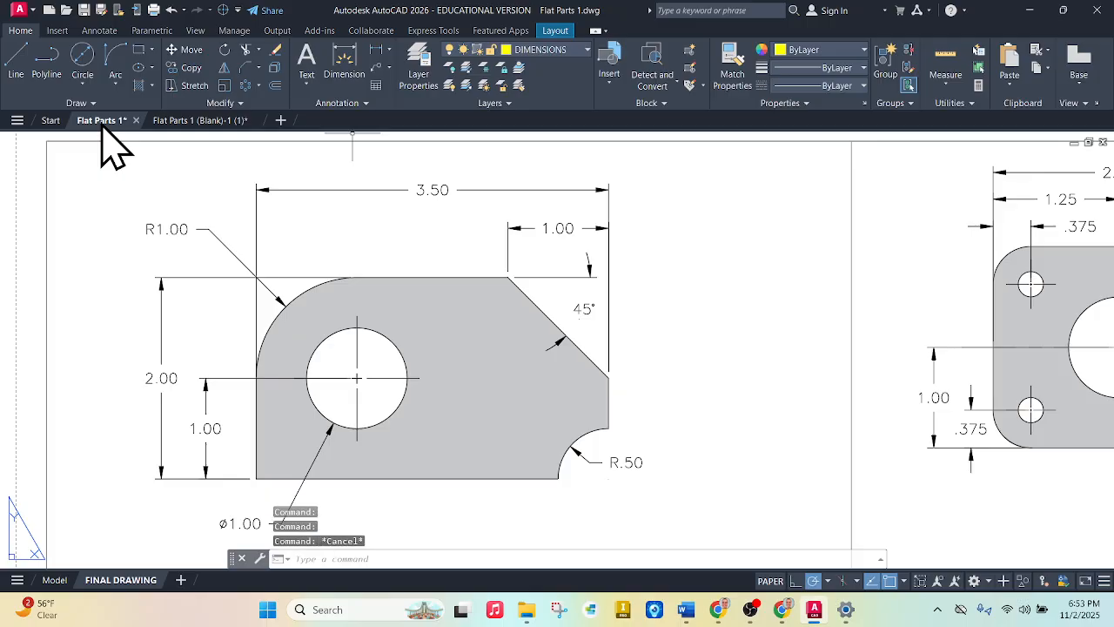
left_click(207, 122)
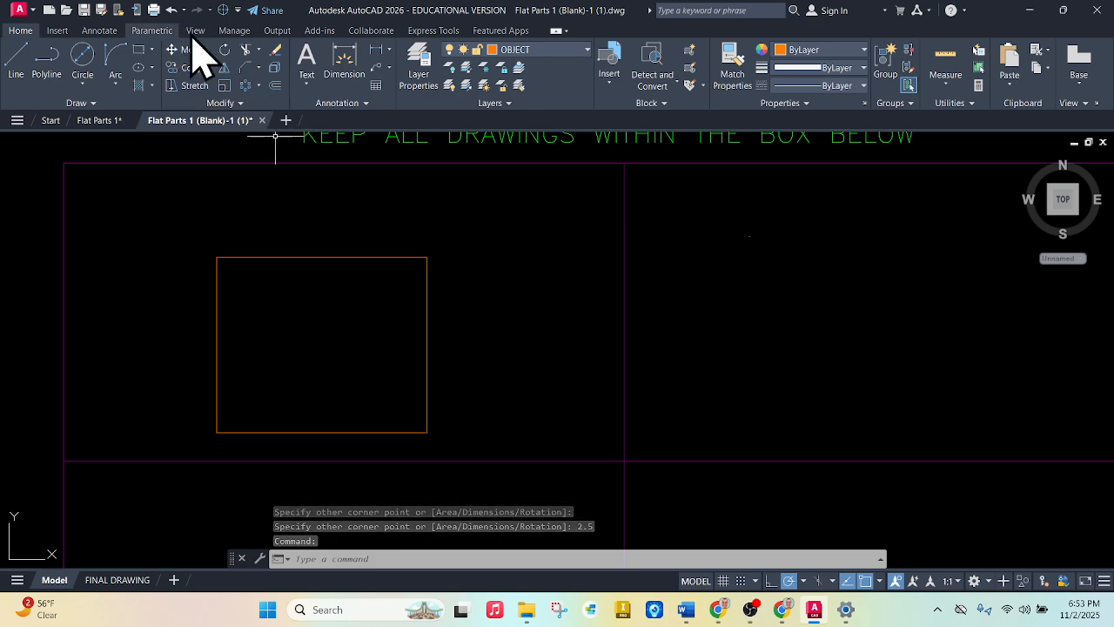
left_click(151, 32)
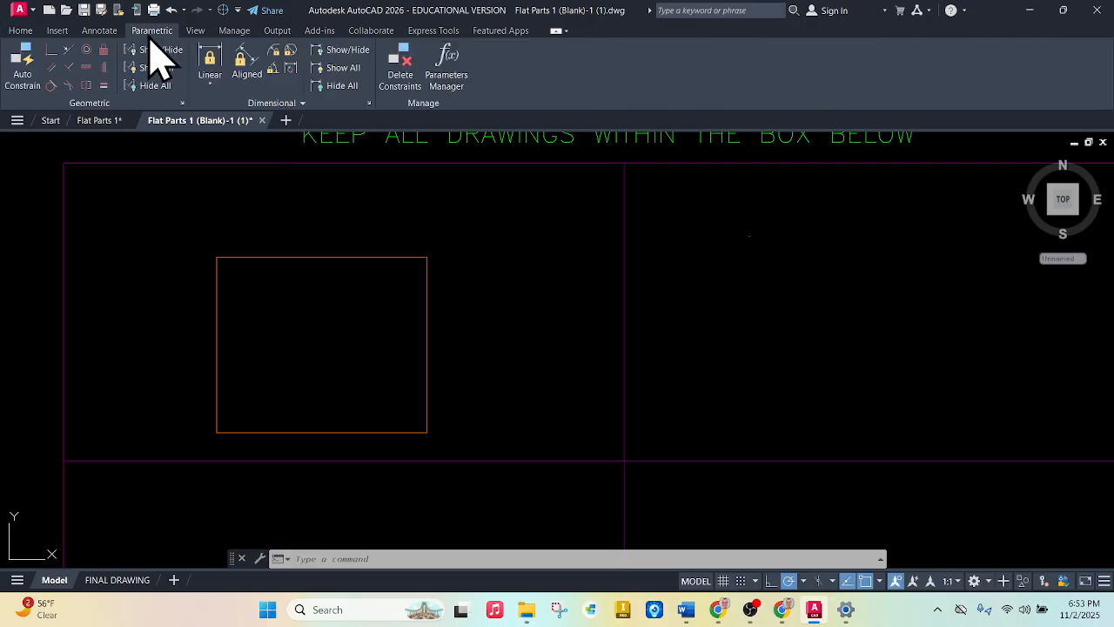
left_click(212, 69)
left_click(217, 344)
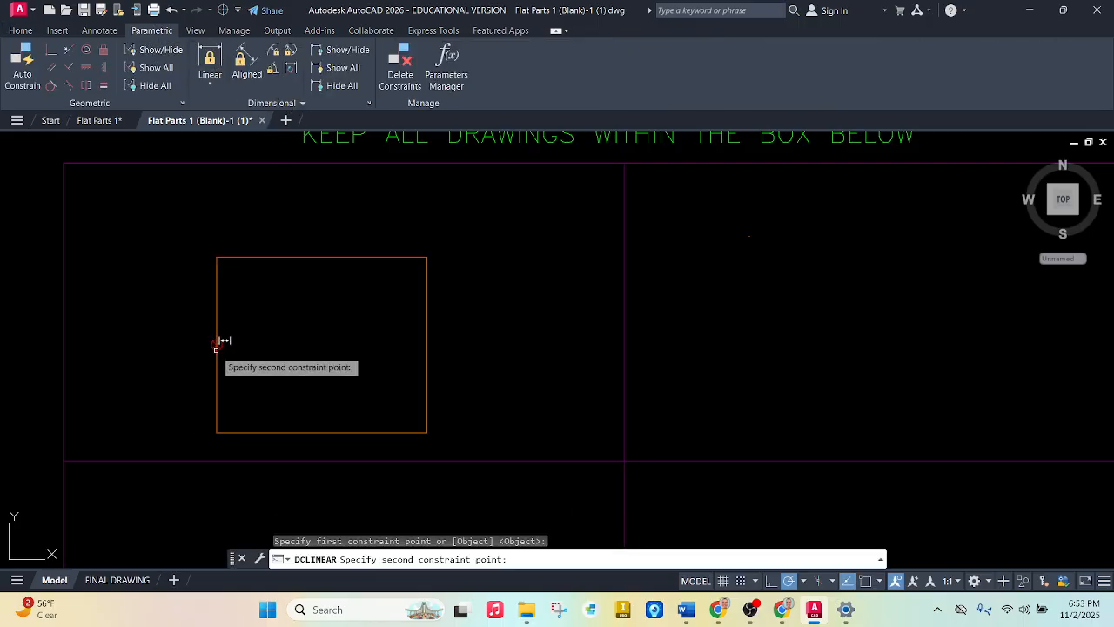
left_click(427, 340)
left_click(388, 210)
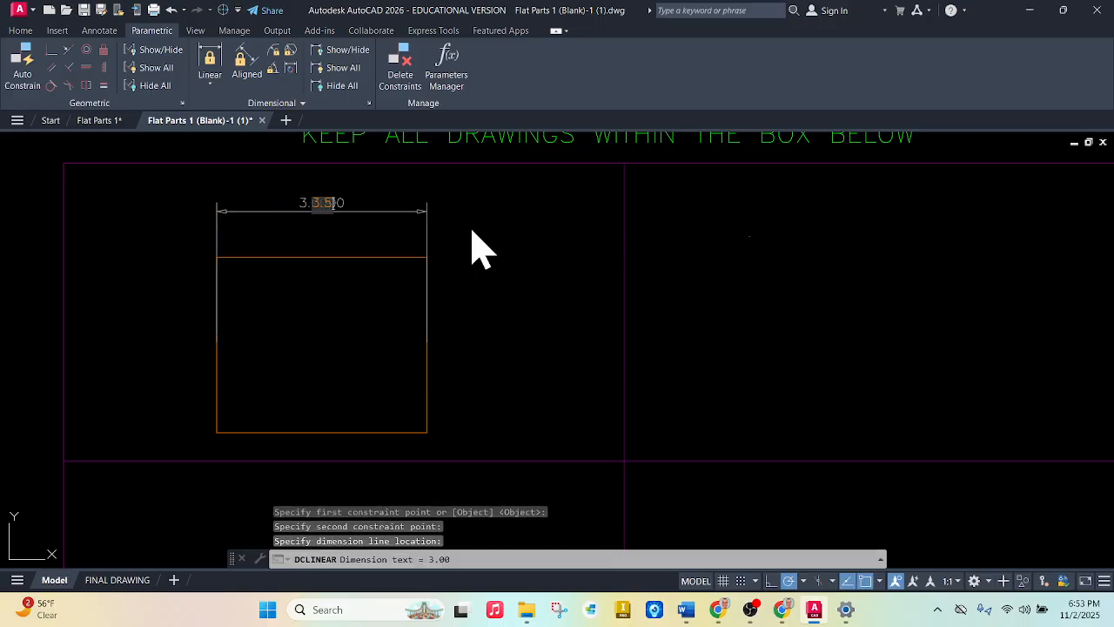
key("Return")
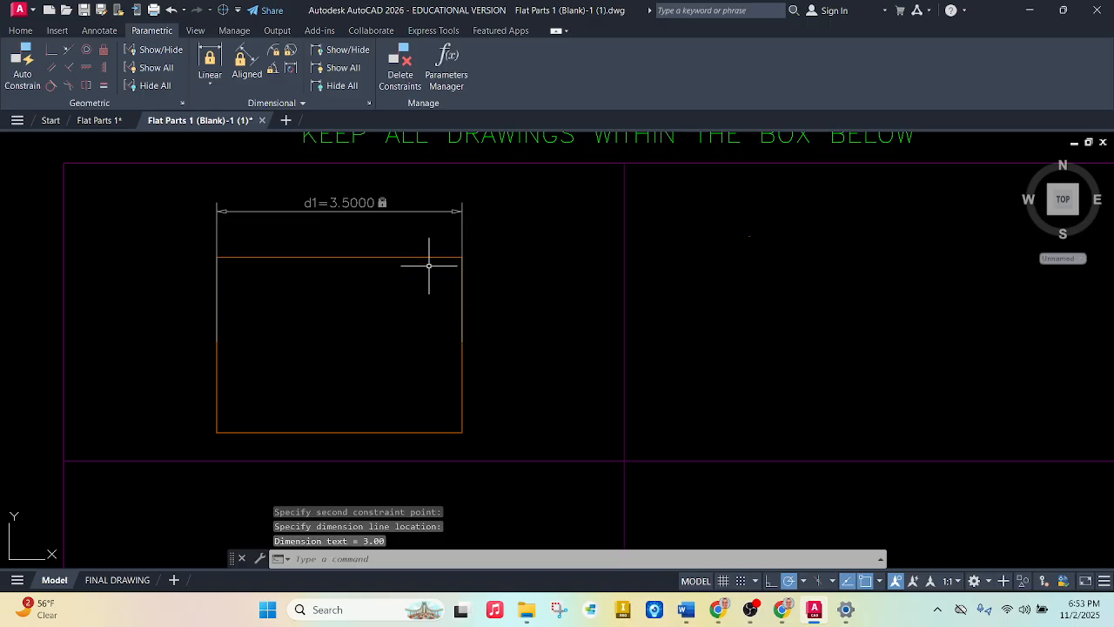
- Add a linear dimensional constraint between the rectangle's top and bottom edges and set its height to 2
left_click(212, 65)
left_click(338, 258)
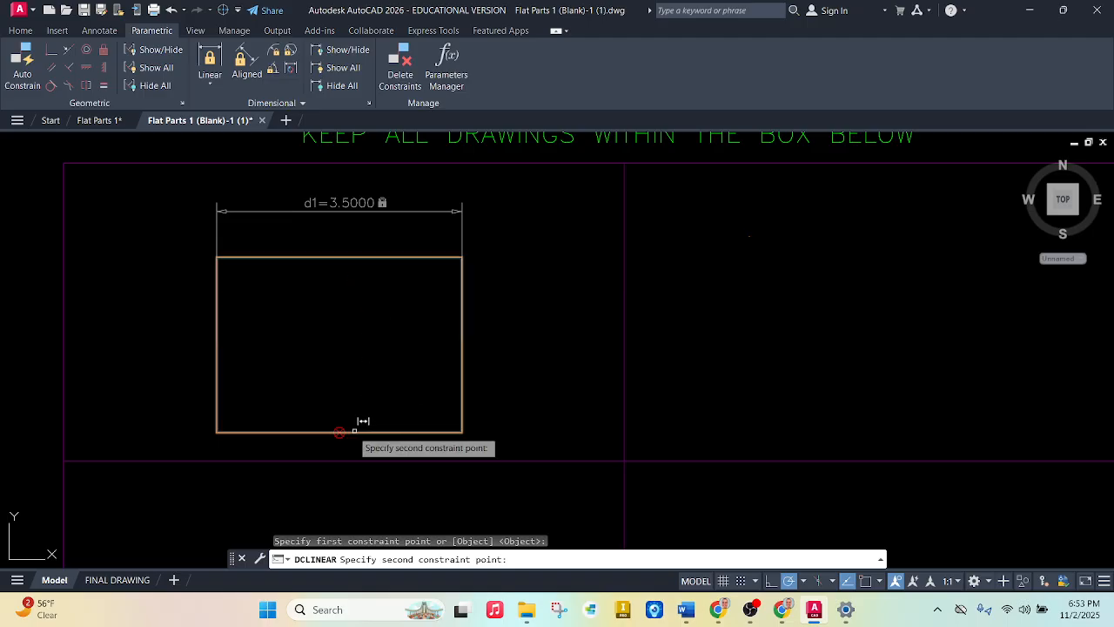
left_click(341, 430)
left_click(566, 352)
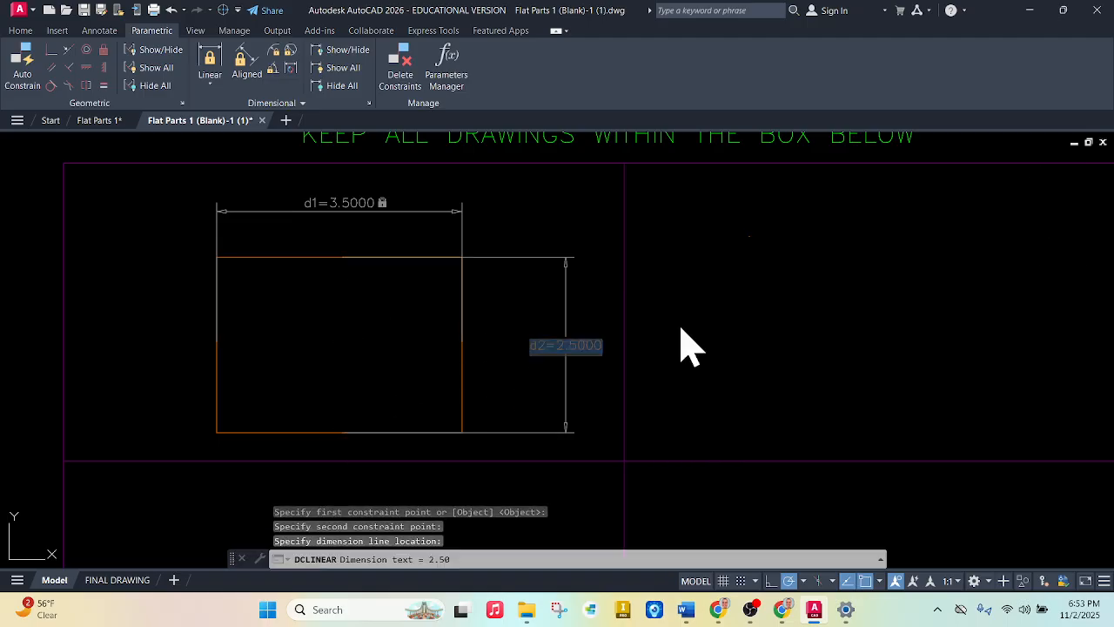
type("2")
key("Return")
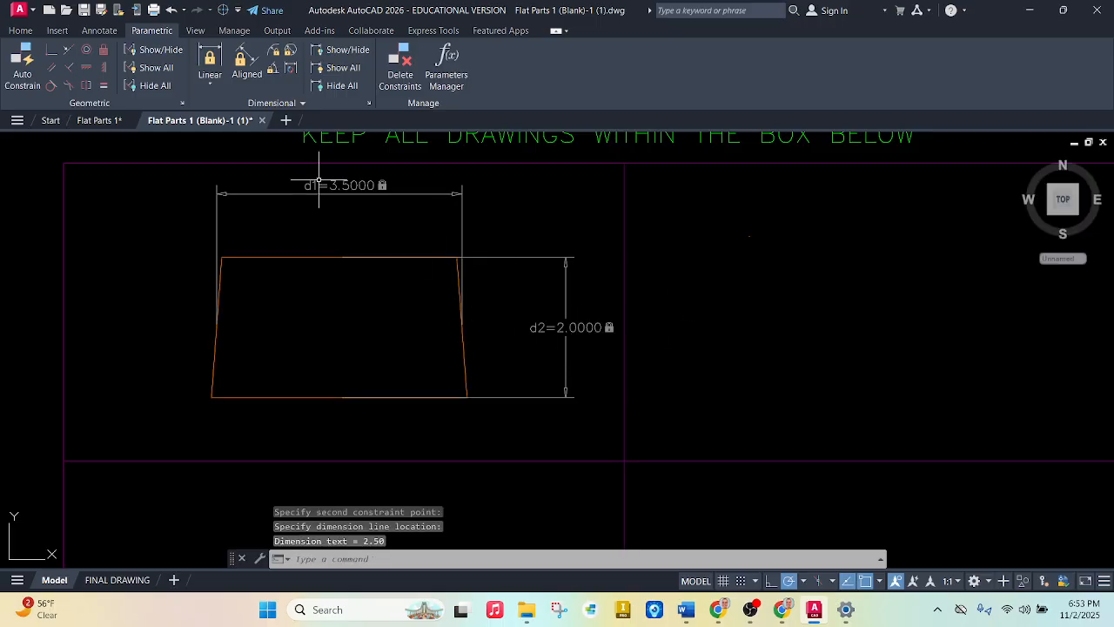
- Apply vertical geometric constraints to both slanted side edges of the shape
left_click(103, 68)
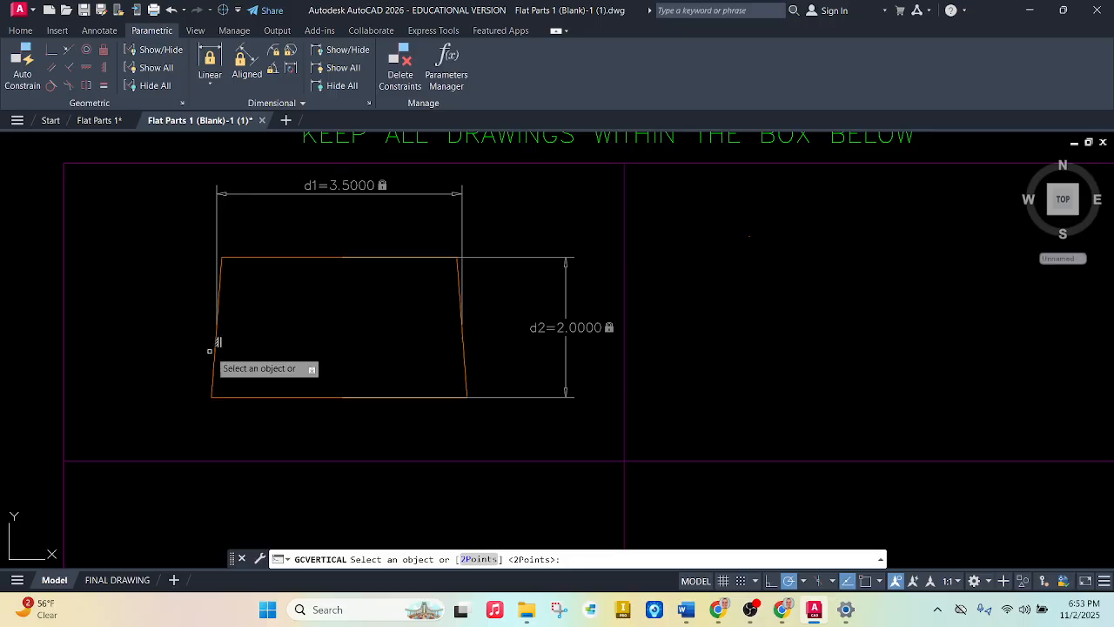
left_click(211, 351)
left_click(104, 68)
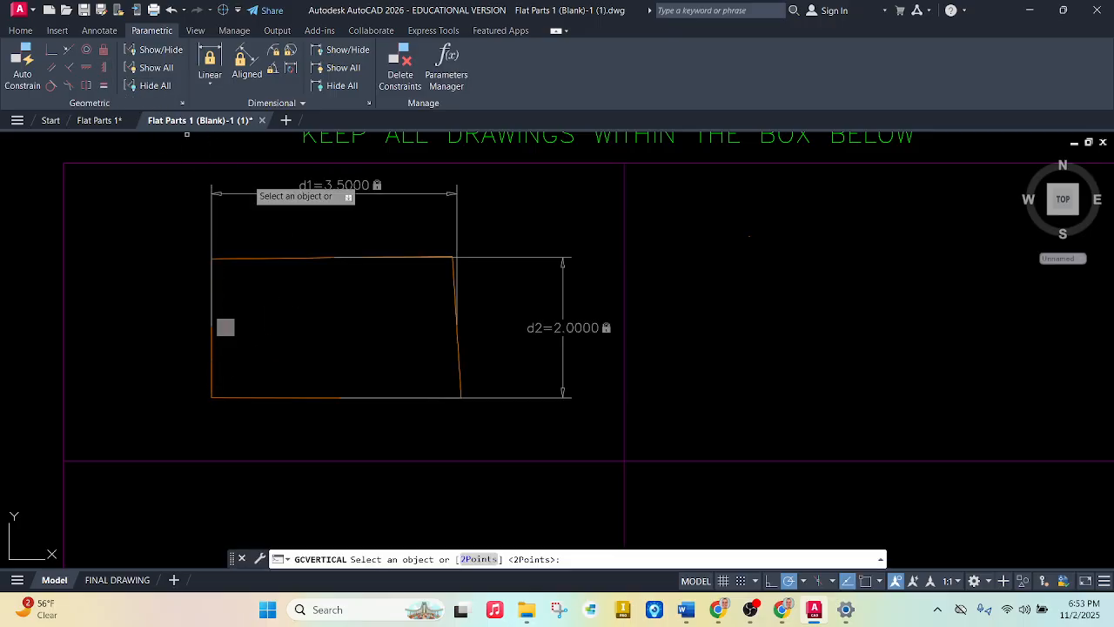
left_click(453, 360)
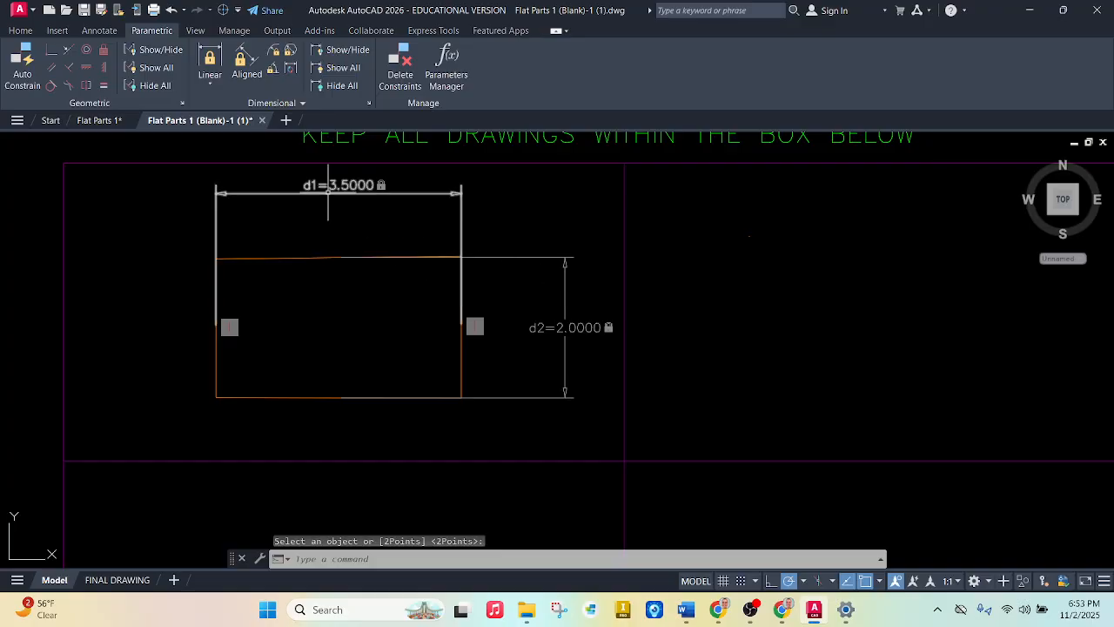
- Apply horizontal geometric constraints to the shape's top and bottom edges
left_click(86, 68)
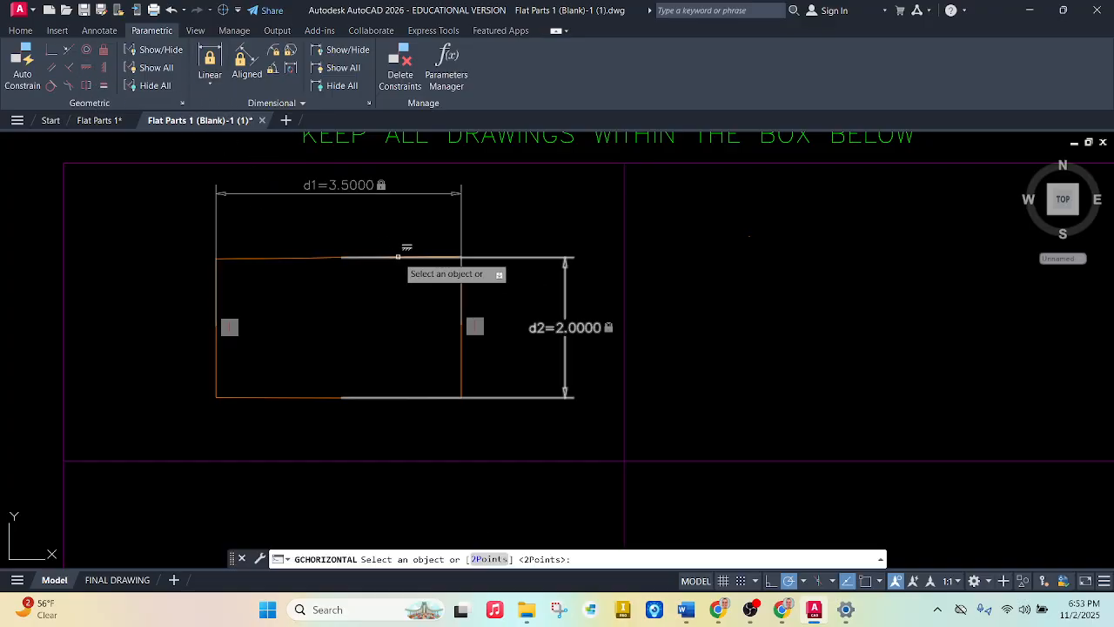
left_click(309, 258)
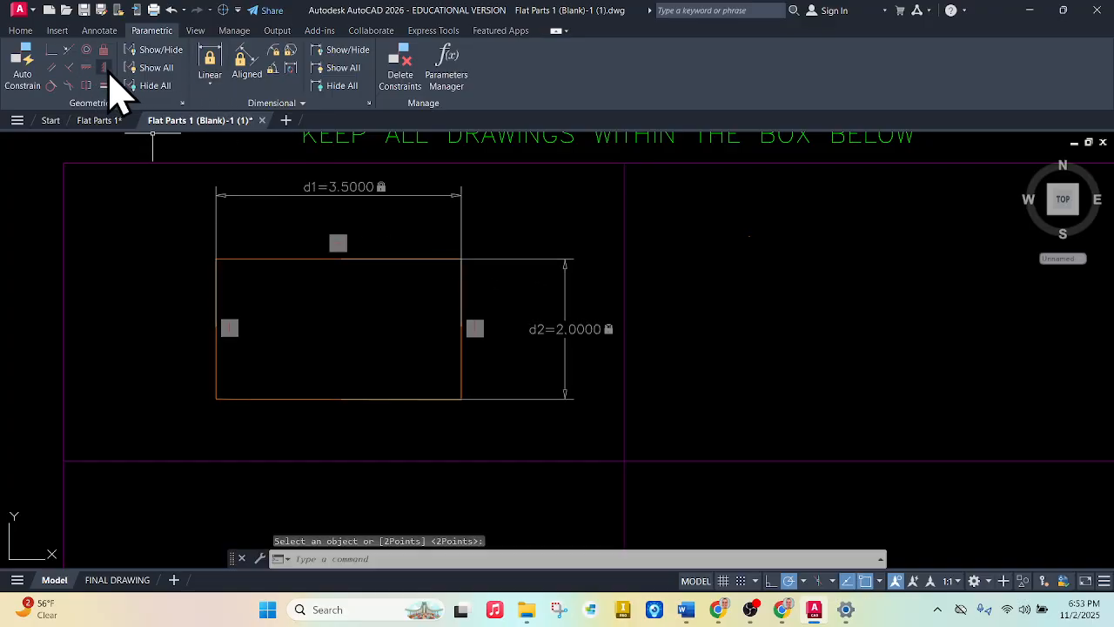
left_click(101, 68)
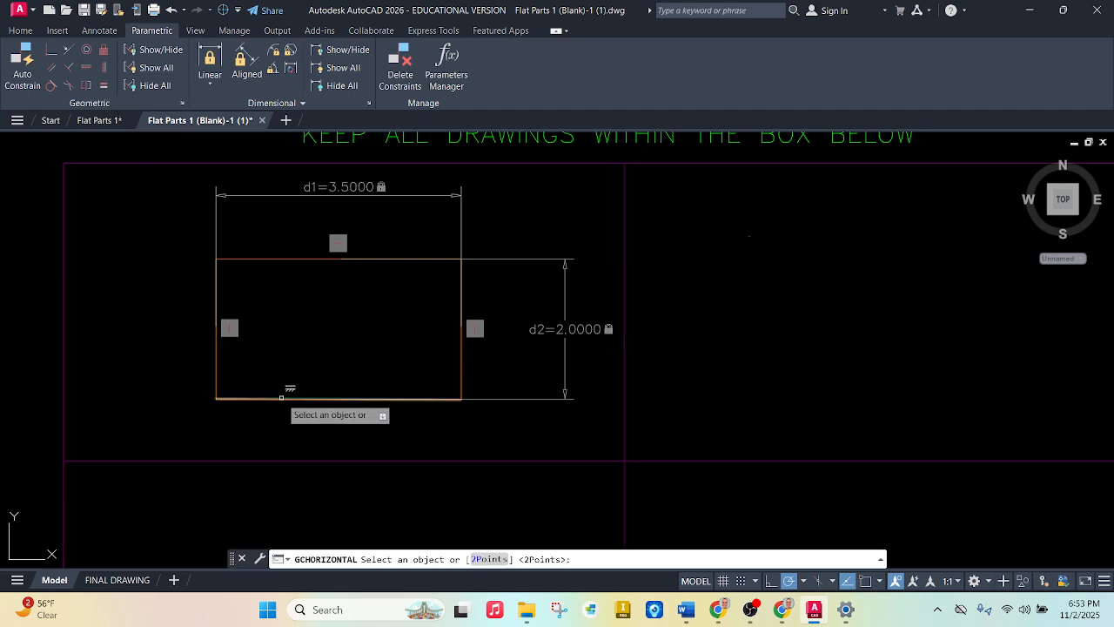
left_click(292, 398)
key("Escape")
scroll(368, 308, "down", 2)
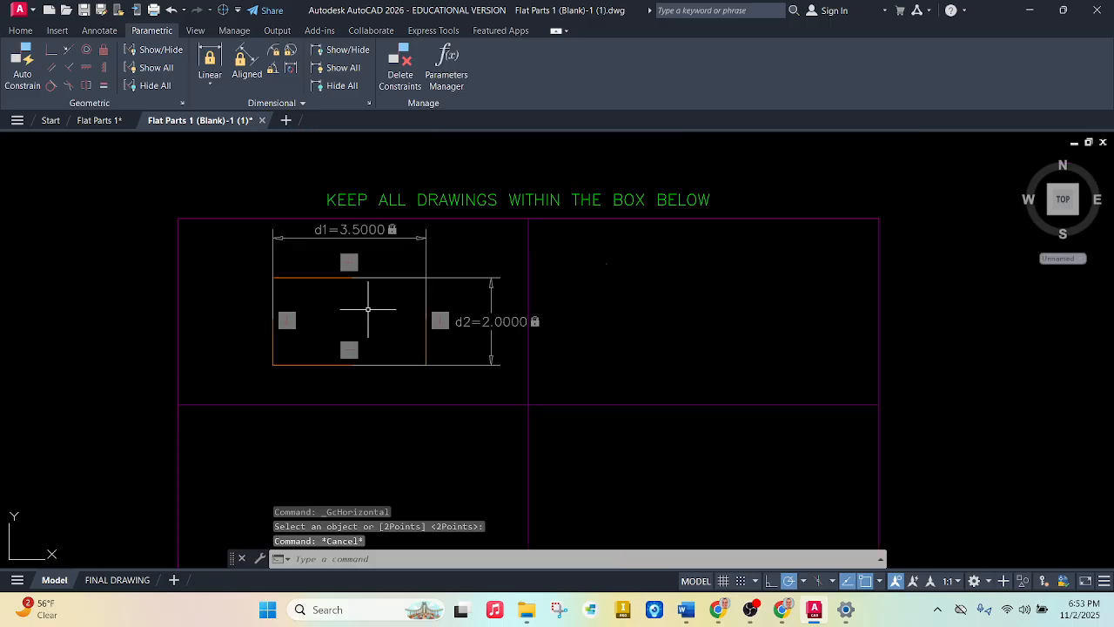
- Hide all geometric constraint markers and dimensional constraints on the rectangle
scroll(368, 308, "up", 4)
scroll(368, 308, "down", 2)
key("Escape")
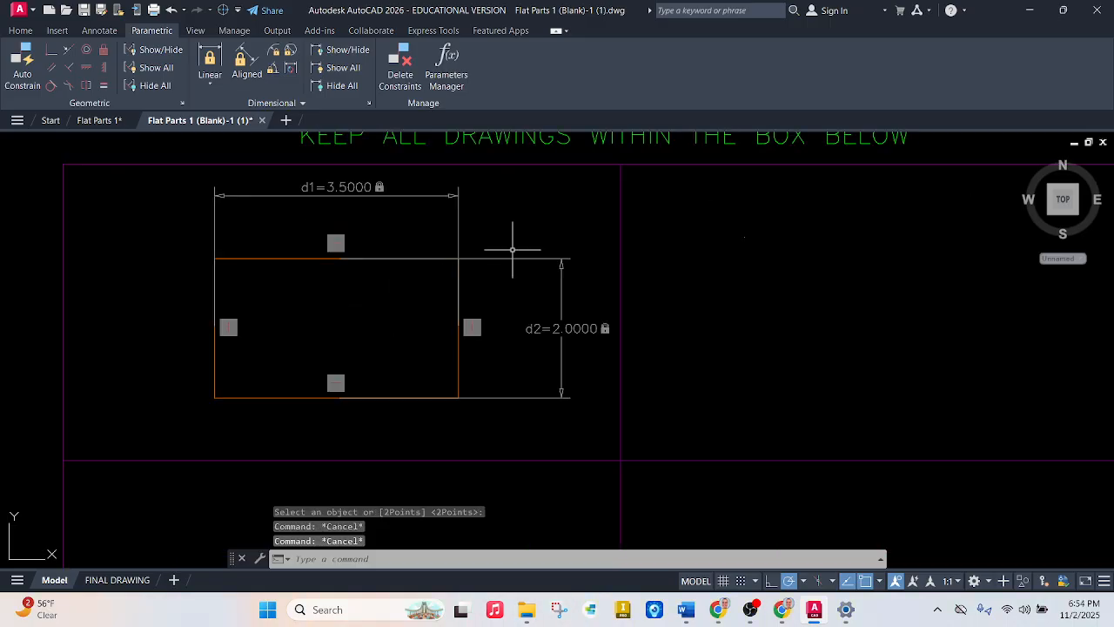
left_click(341, 85)
key("Escape")
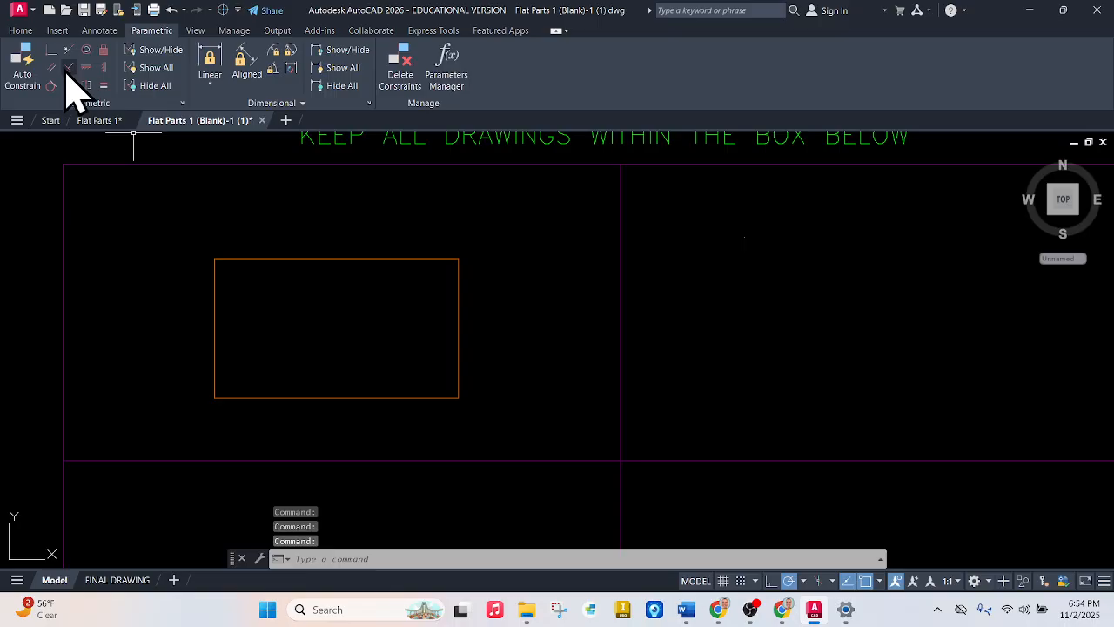
- Fillet the rectangle's upper-left corner with a radius of 1 between the top and left edges
left_click(21, 30)
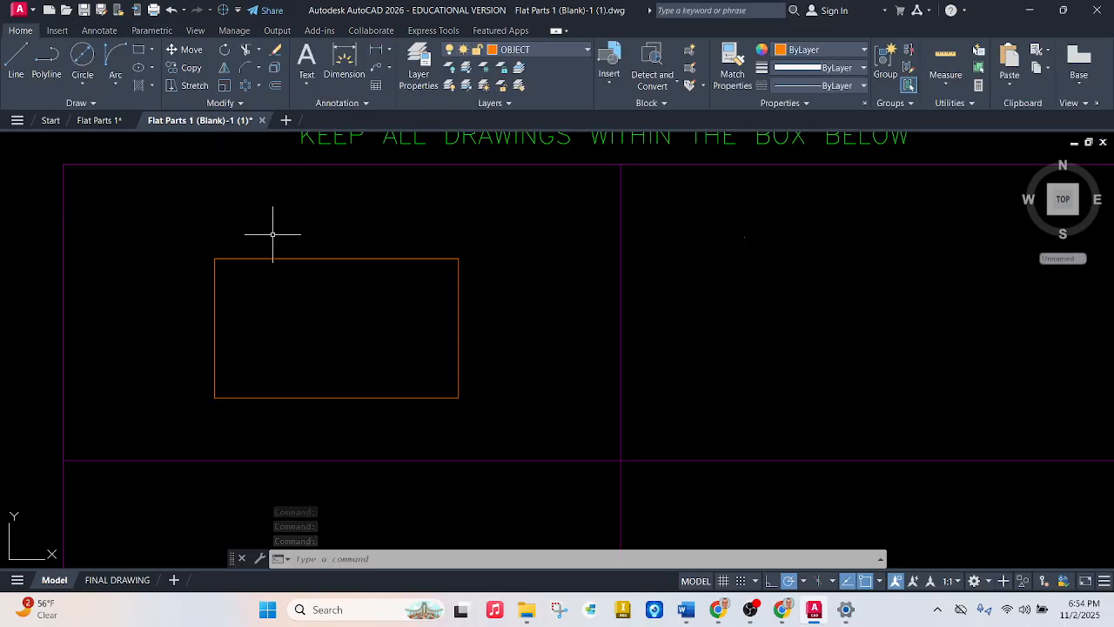
left_click(258, 67)
left_click(271, 90)
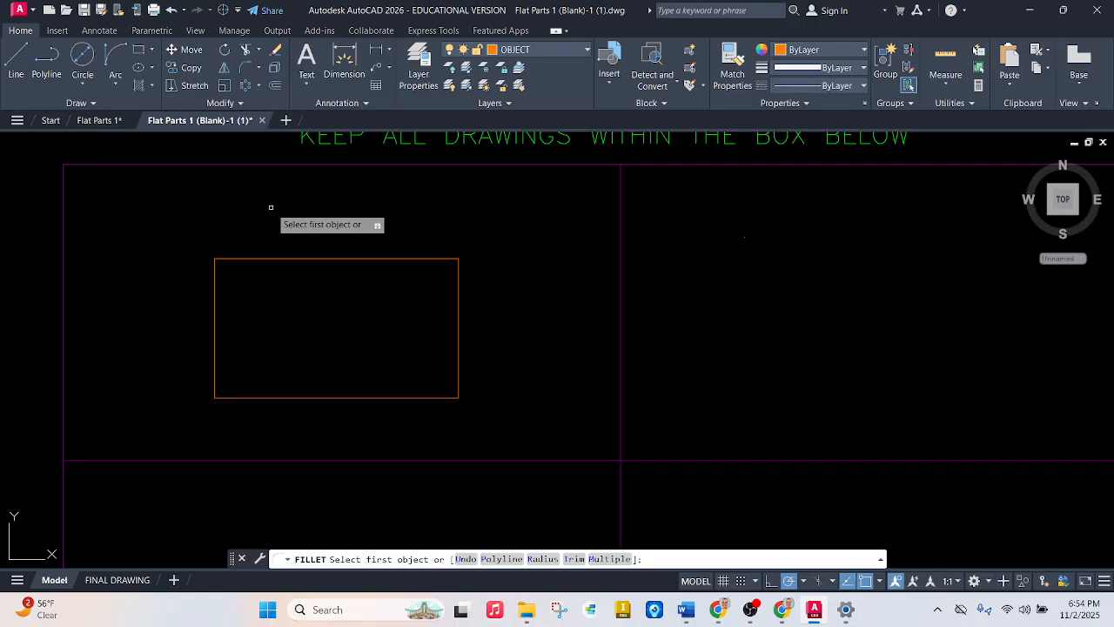
key("Down")
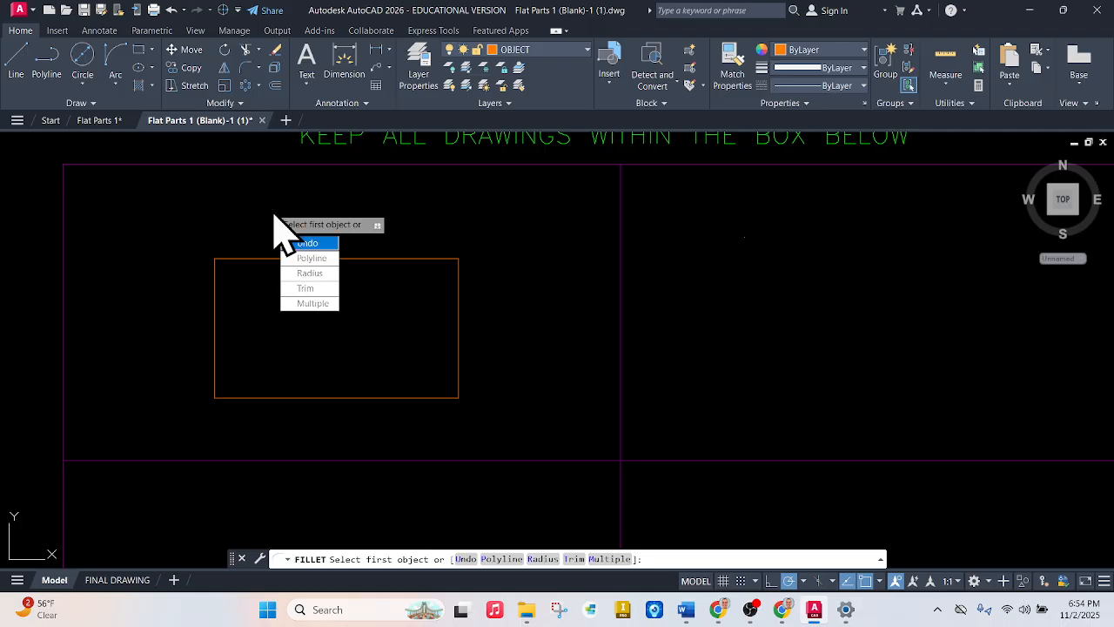
left_click(312, 273)
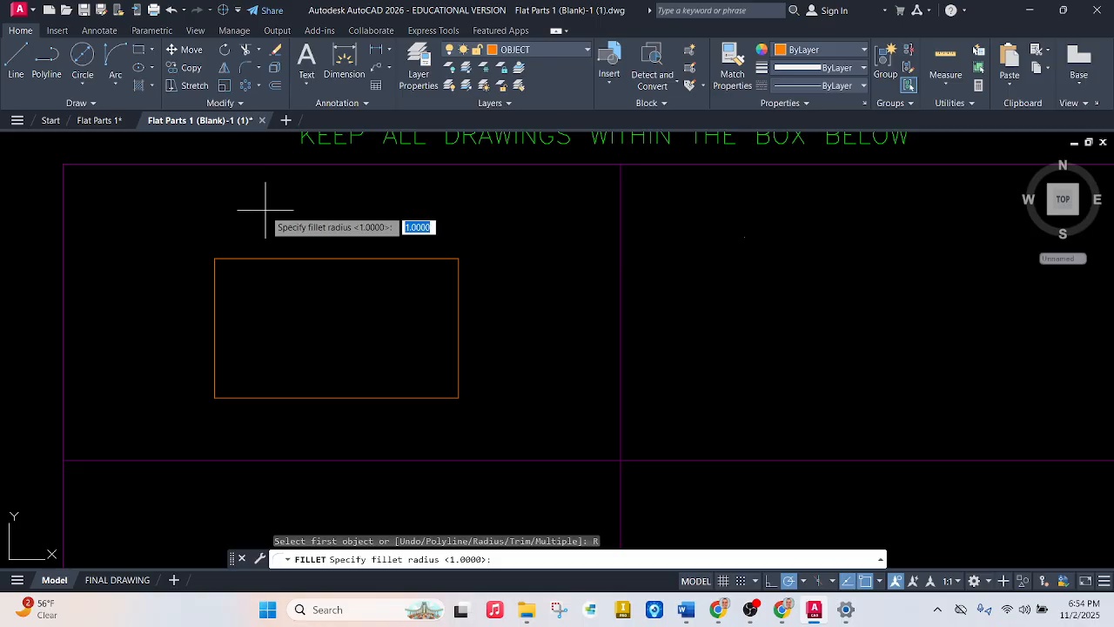
key("Return")
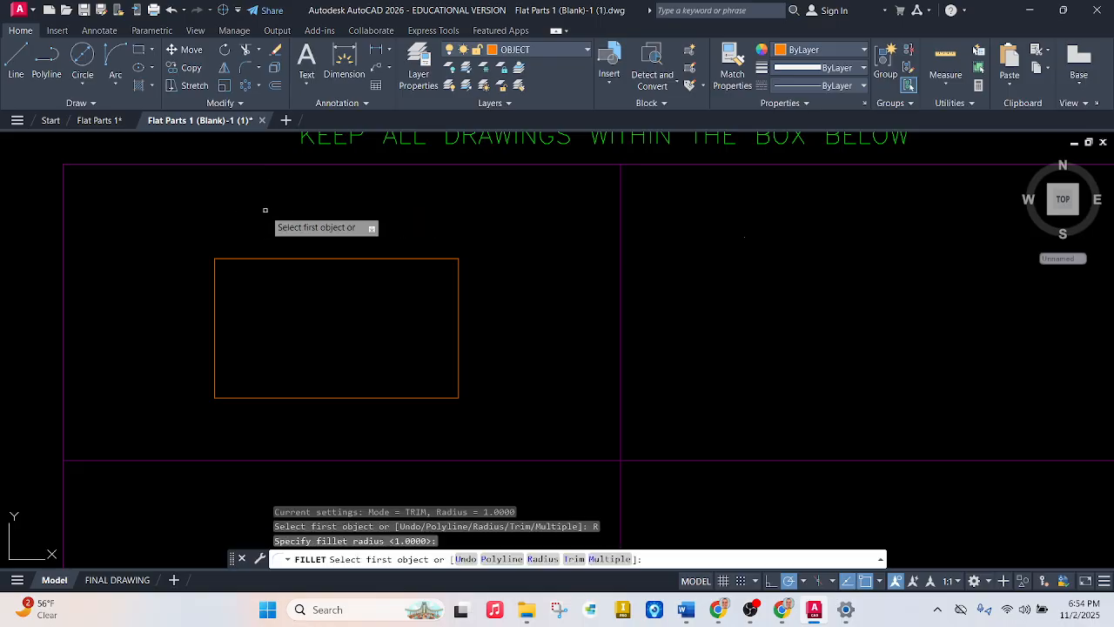
left_click(261, 257)
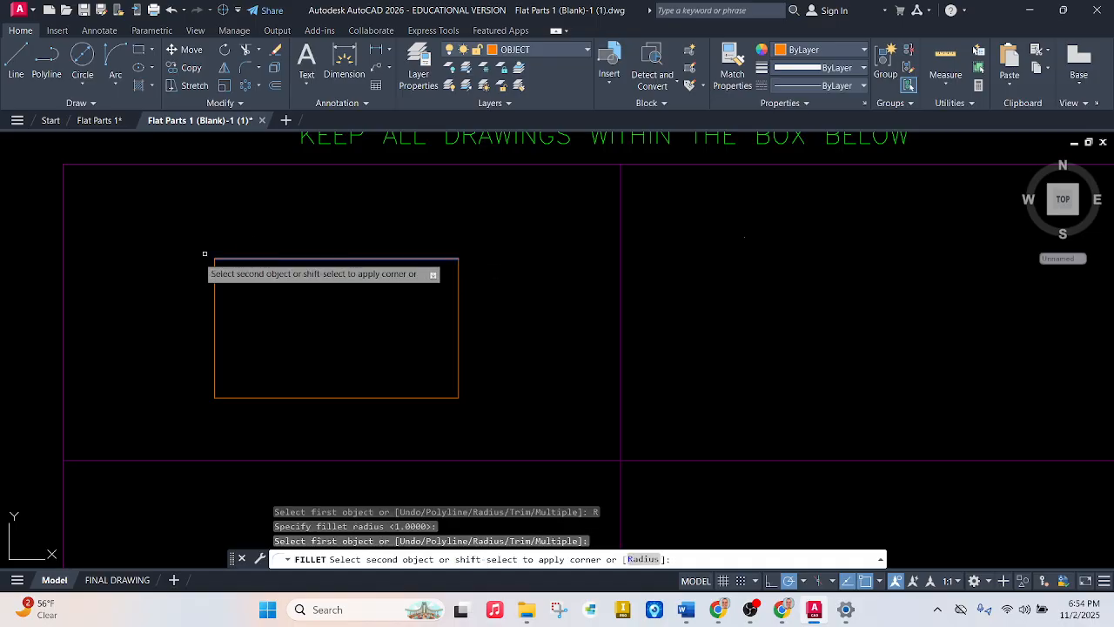
left_click(215, 284)
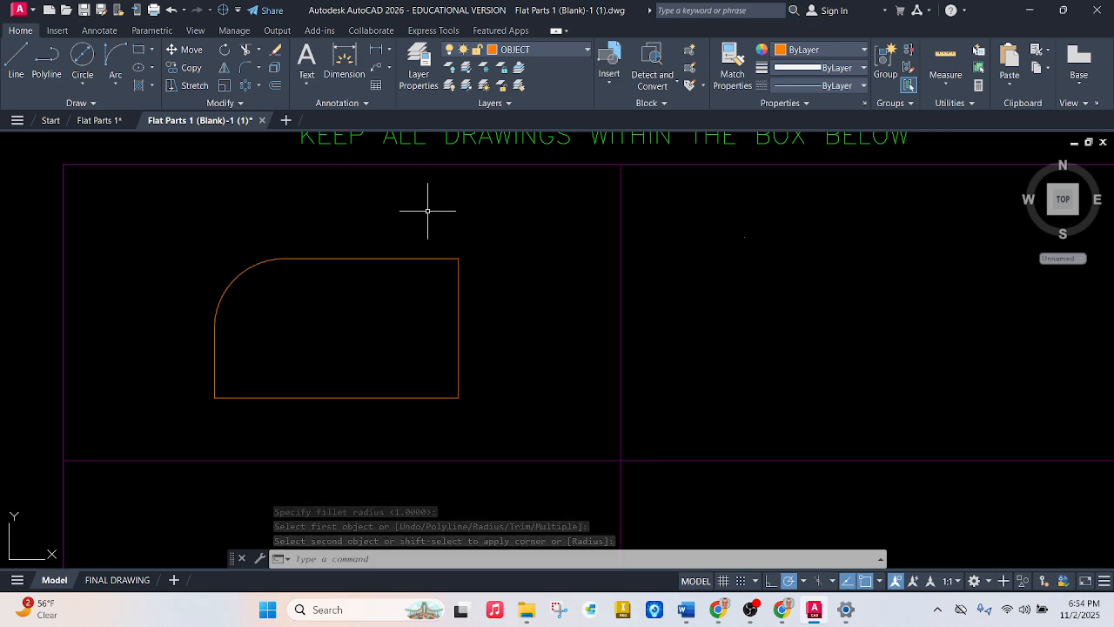
- Set the first chamfer distance to 1 and pick the second, about 0.77, from the rectangle's upper-right corner
left_click(259, 69)
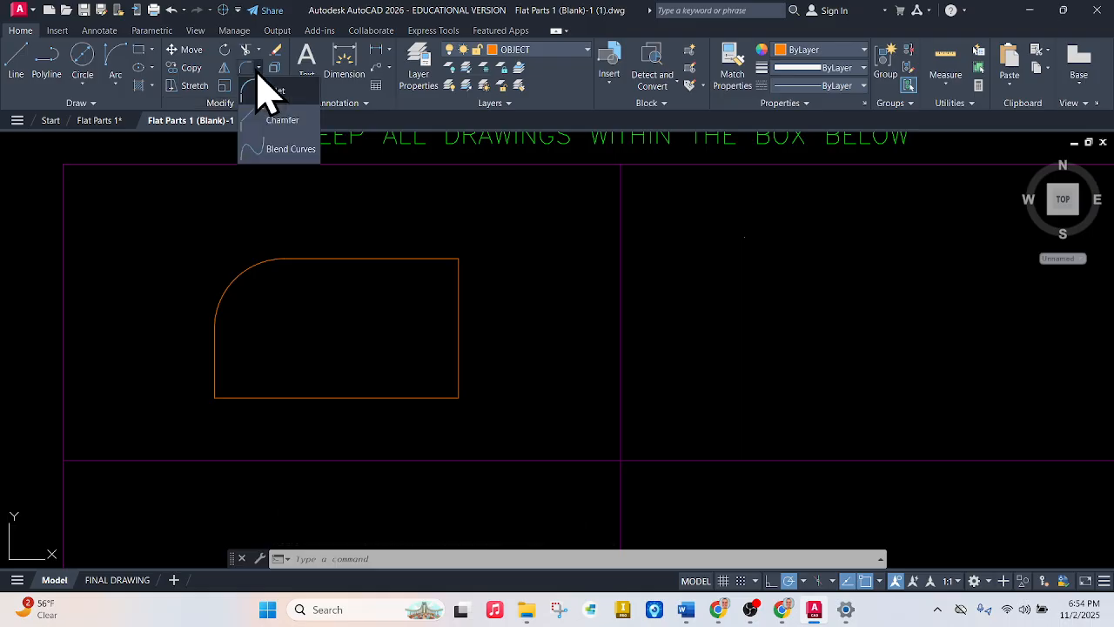
left_click(296, 124)
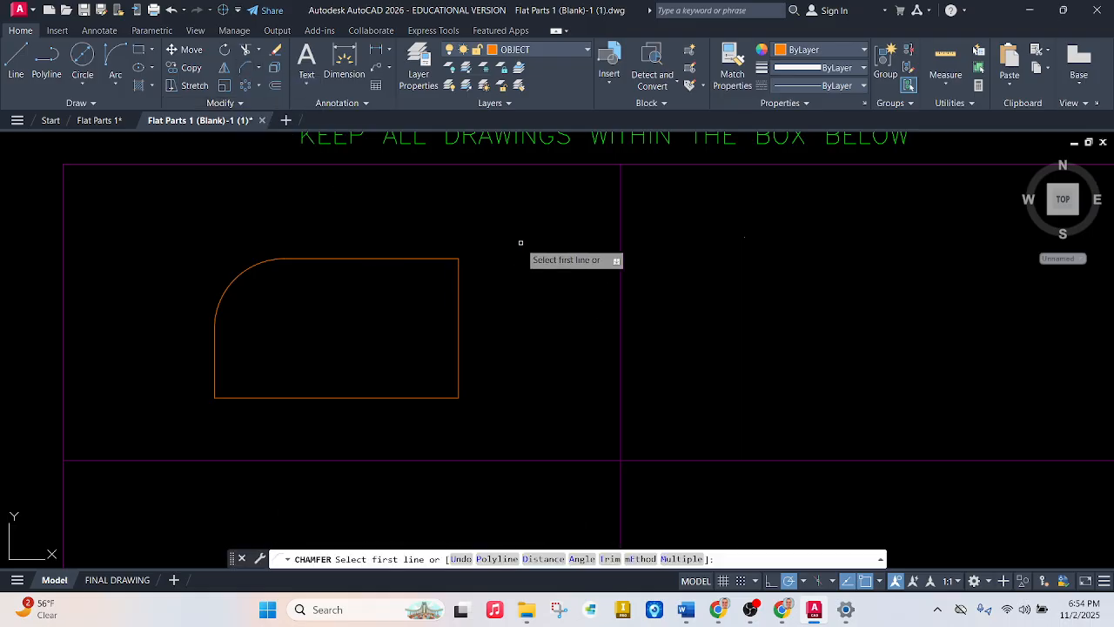
key("Down")
left_click(563, 308)
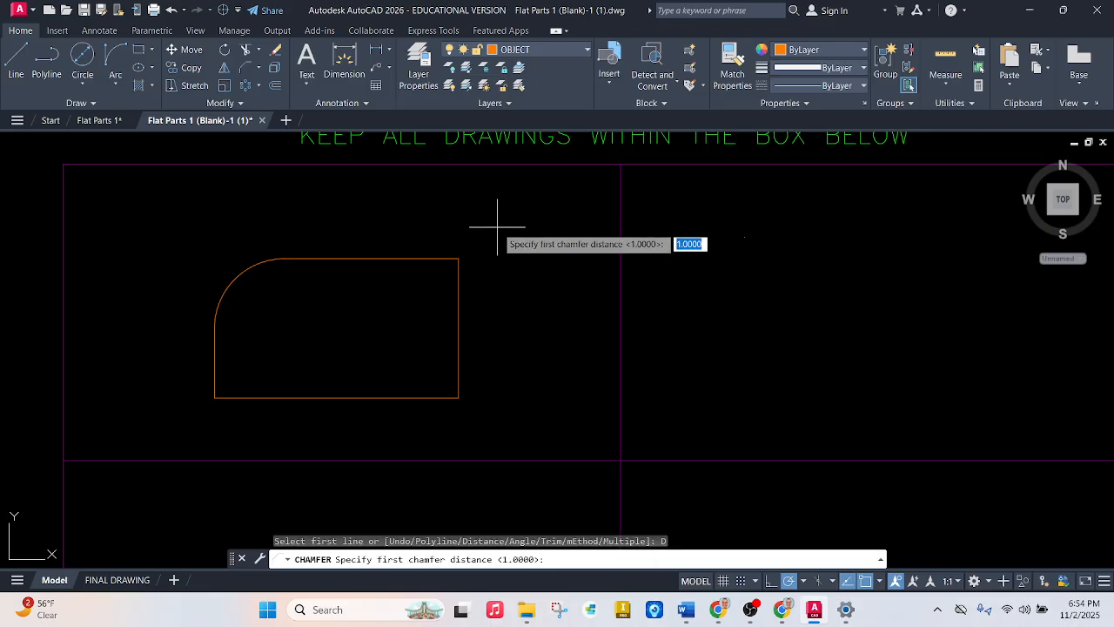
key("Return")
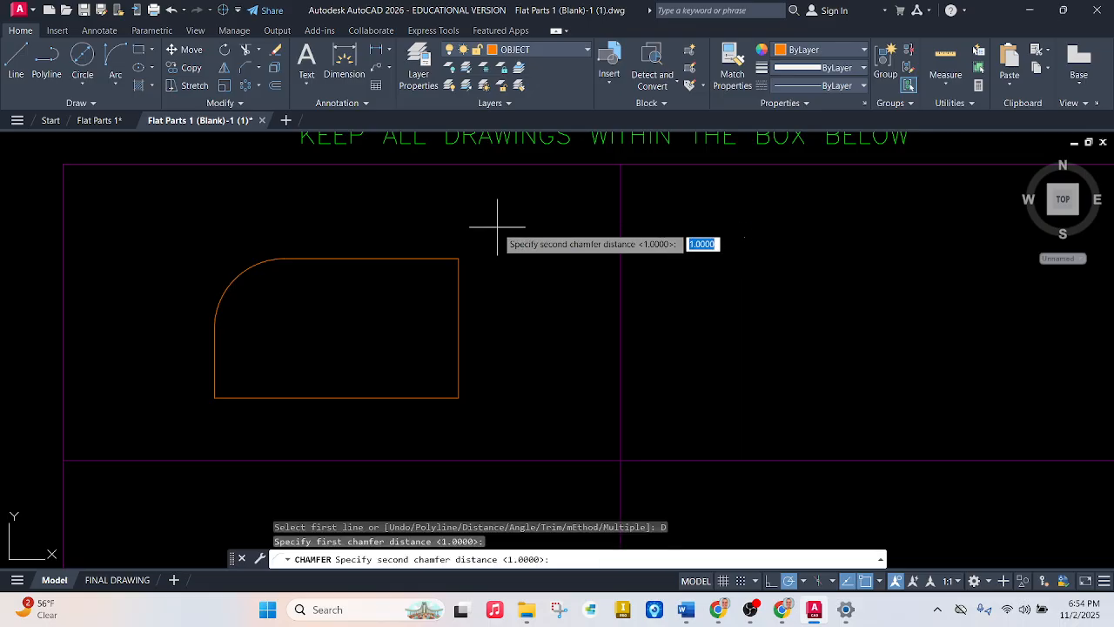
left_click(458, 258)
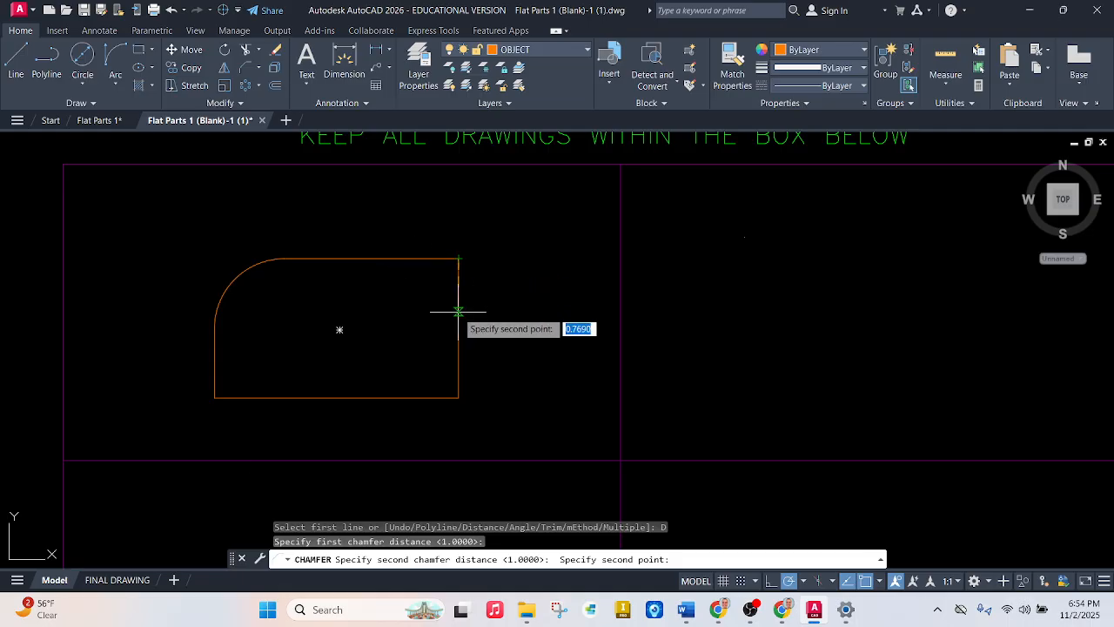
left_click(417, 297)
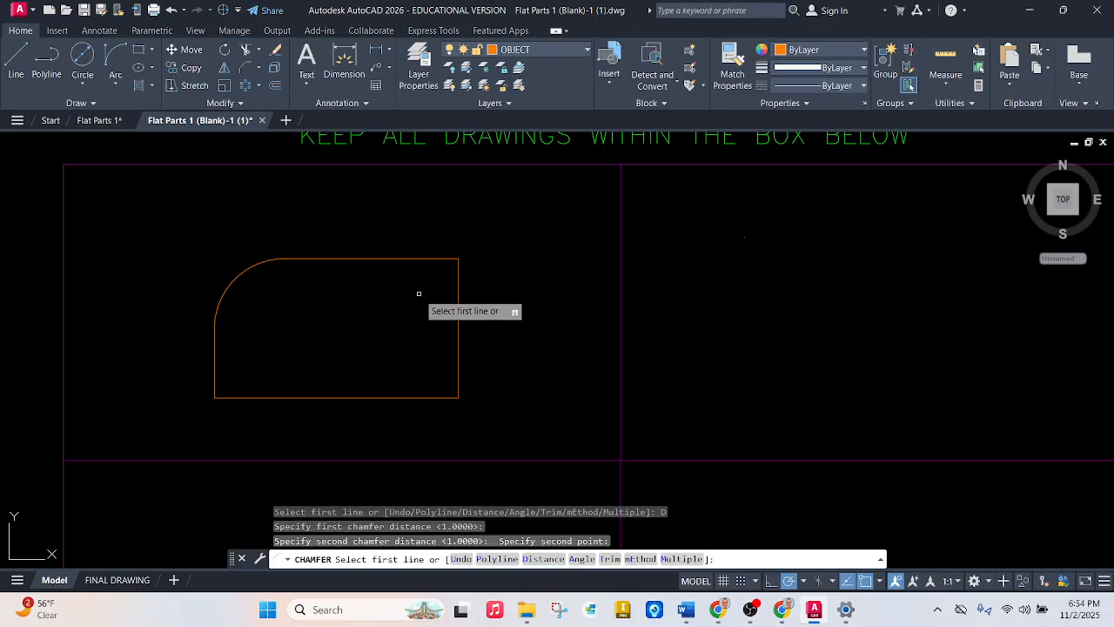
left_click(453, 258)
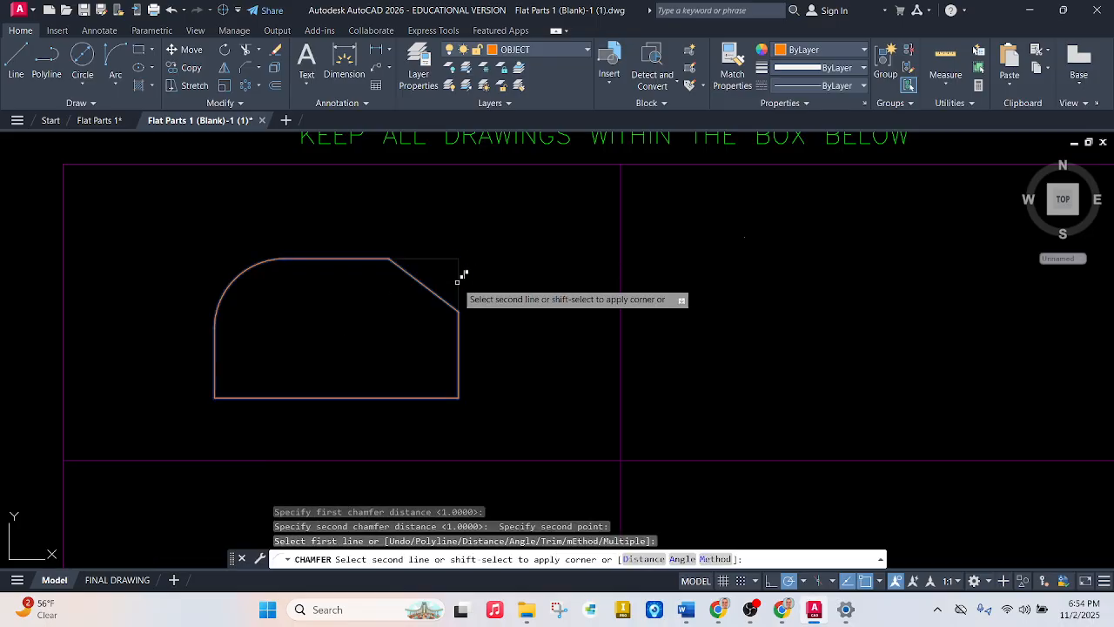
key("Escape")
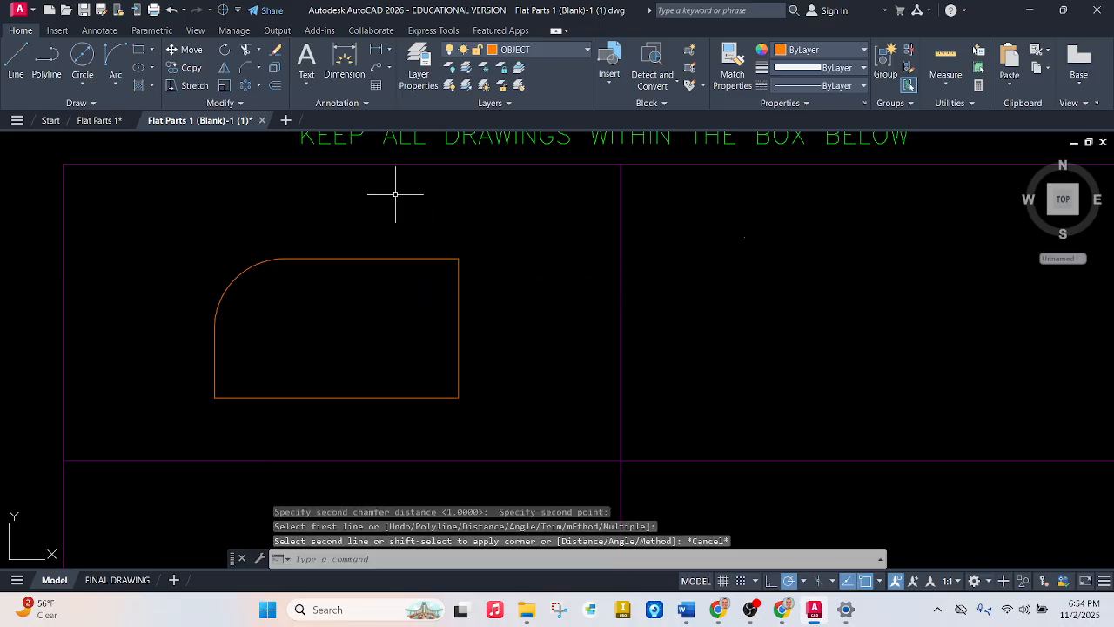
- Chamfer the upper-right corner between the top and right edges using the stored distances, and undo the chamfer
left_click(259, 67)
left_click(281, 120)
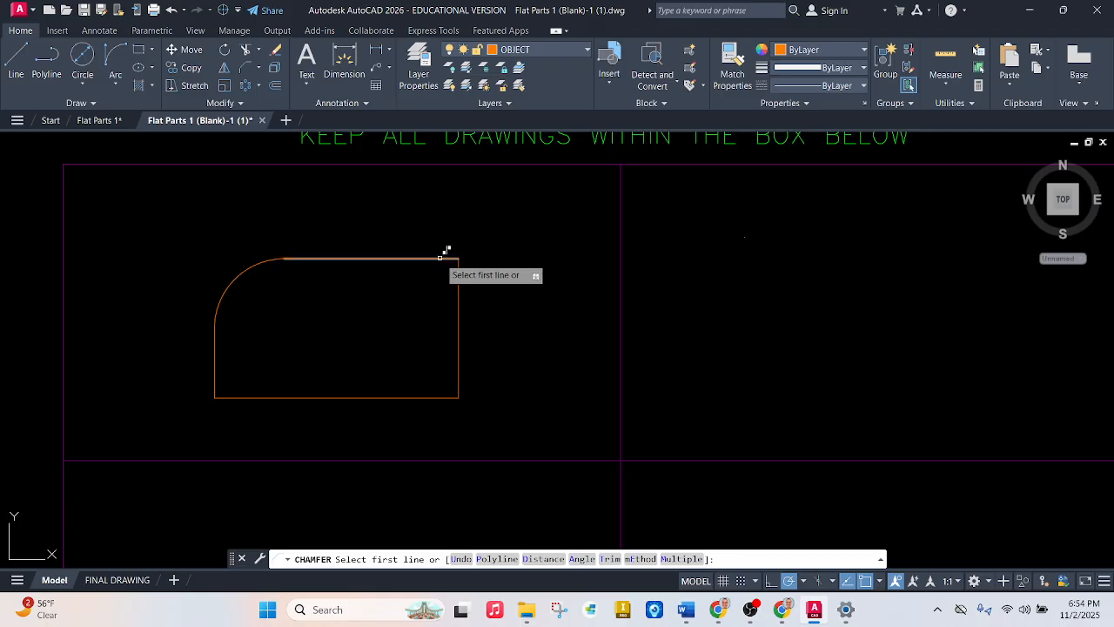
left_click(453, 258)
left_click(460, 276)
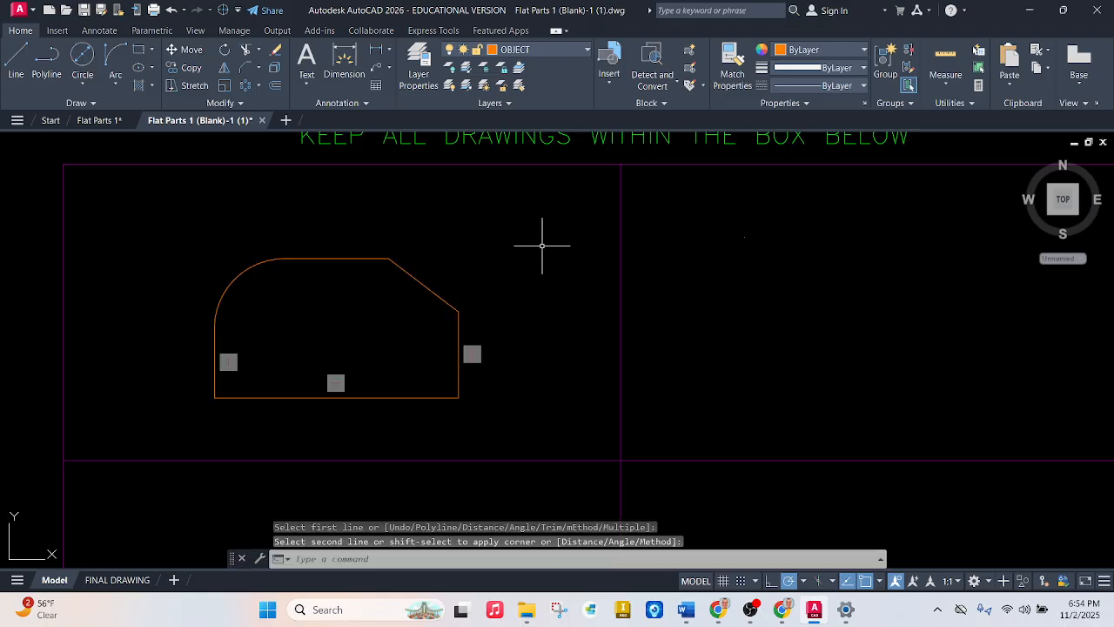
key("Escape")
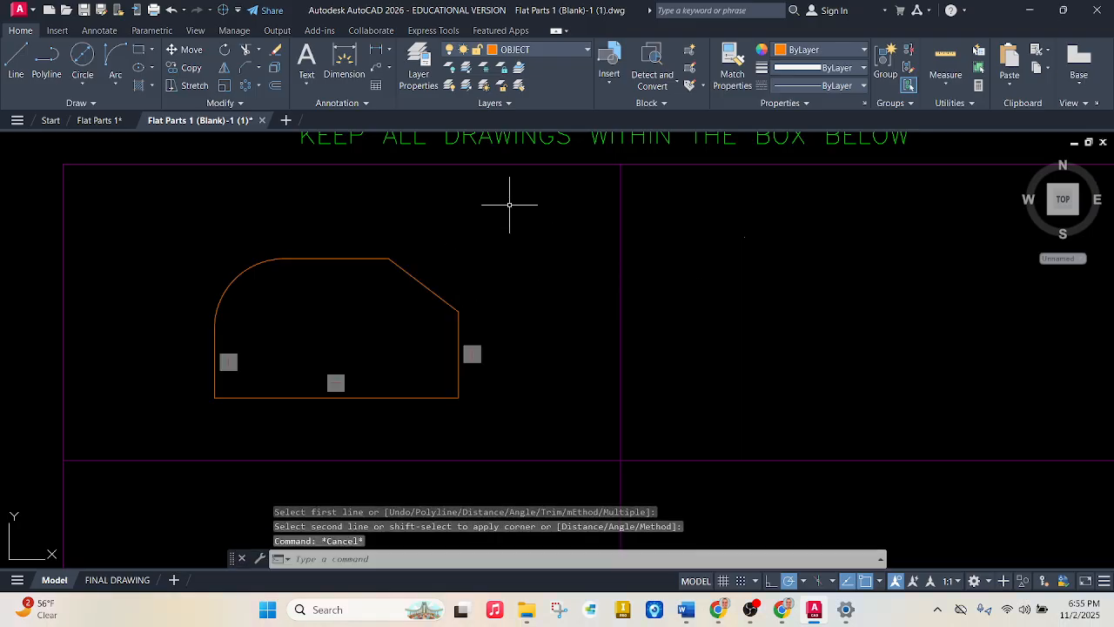
key("ctrl+z")
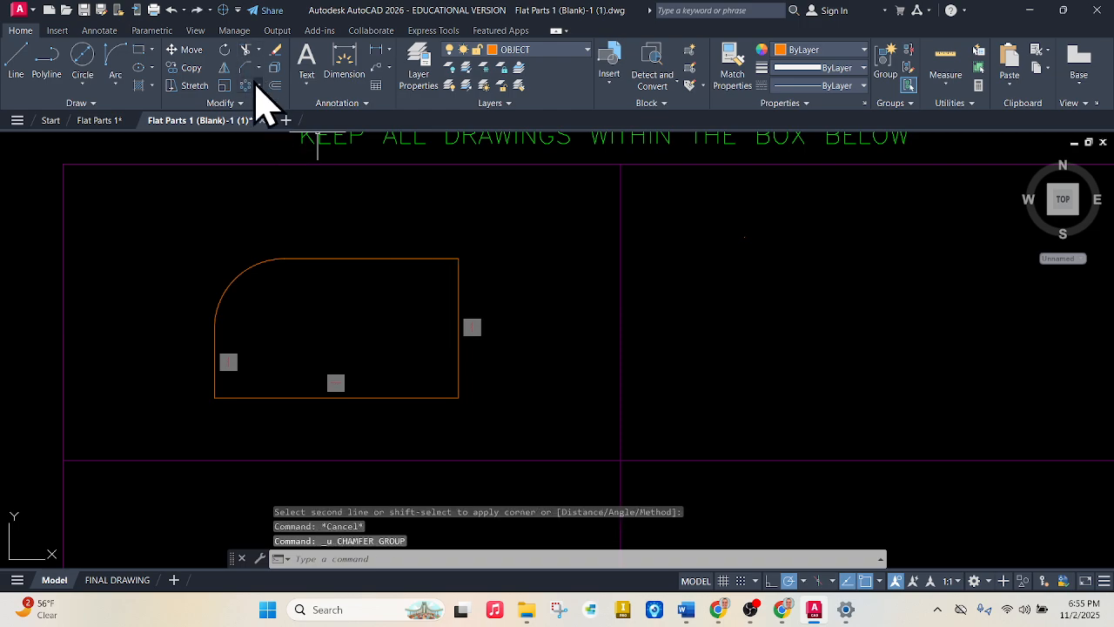
- Set both chamfer distances to 1 and try to chamfer the shape's upper-right corner
left_click(247, 67)
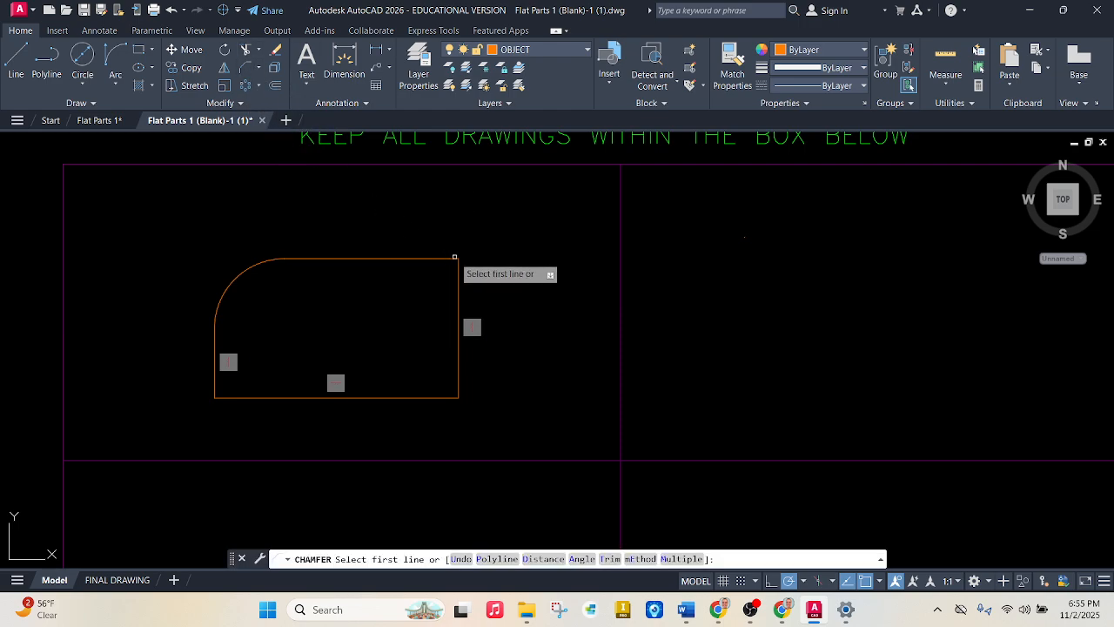
key("Down")
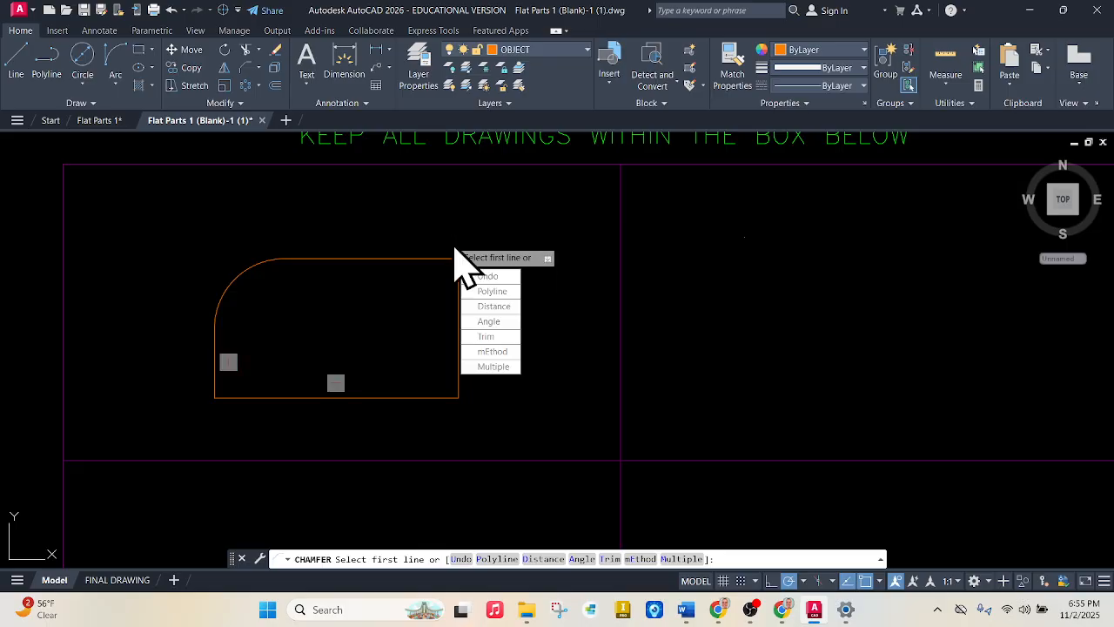
left_click(518, 312)
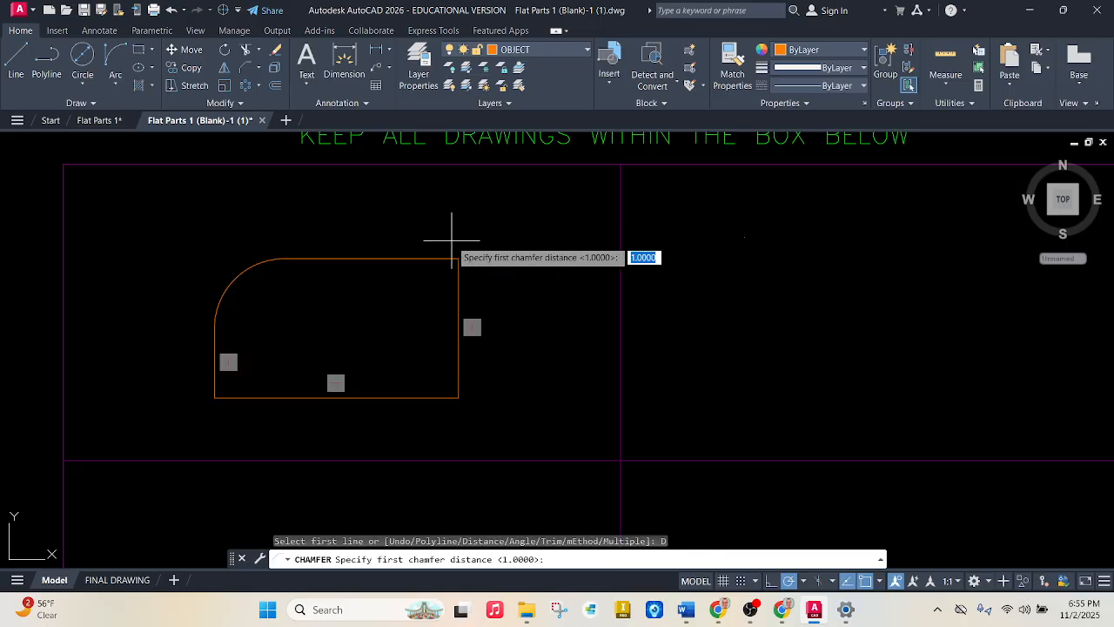
left_click(459, 259)
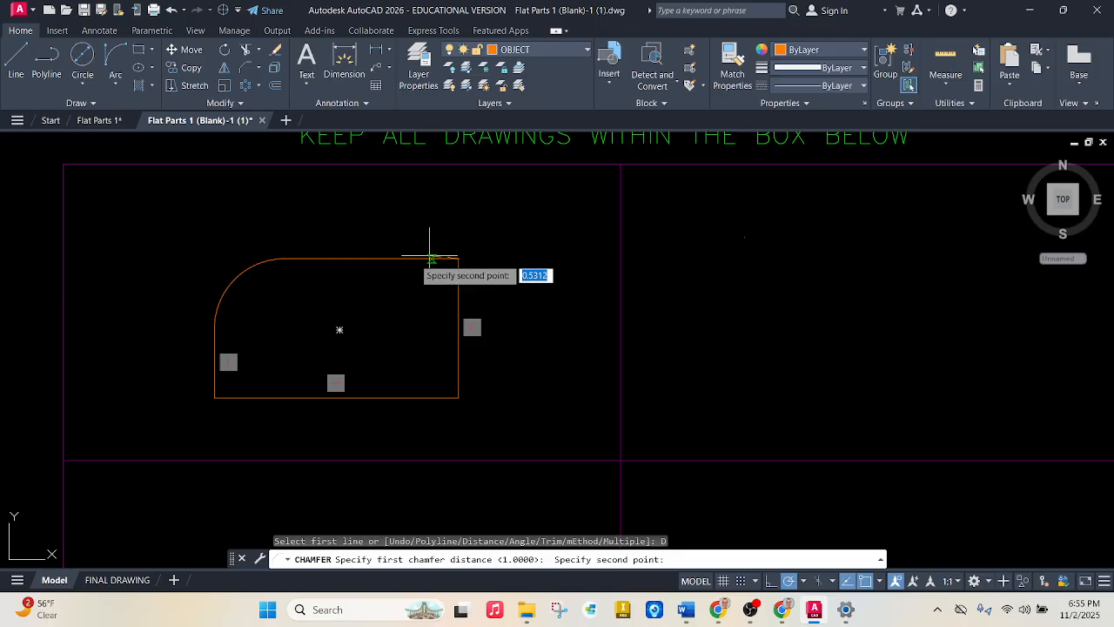
type("1")
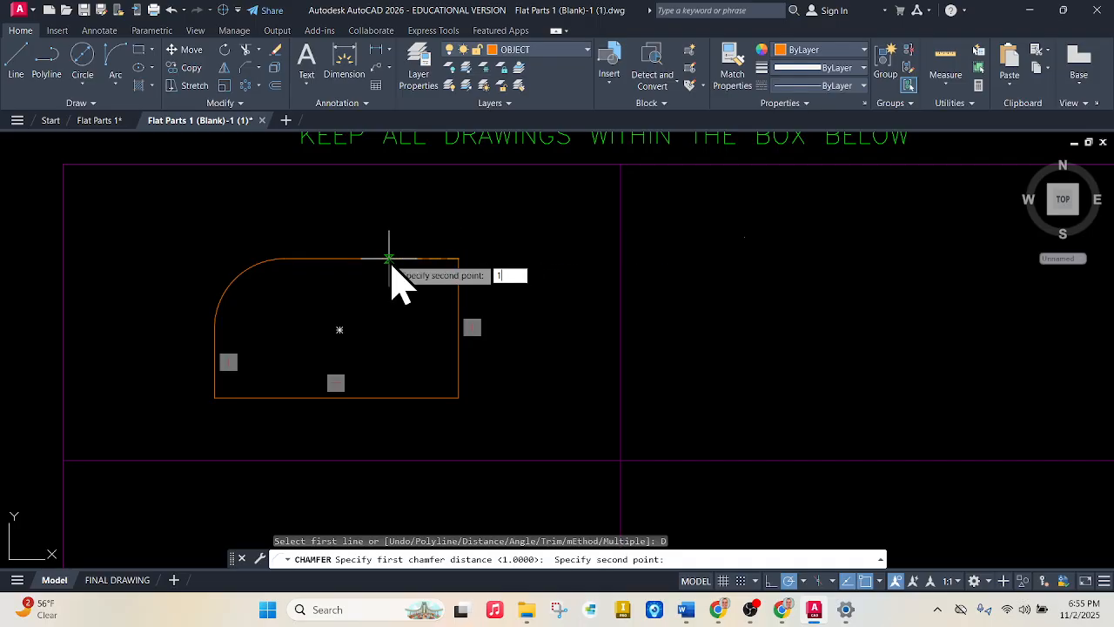
key("Return")
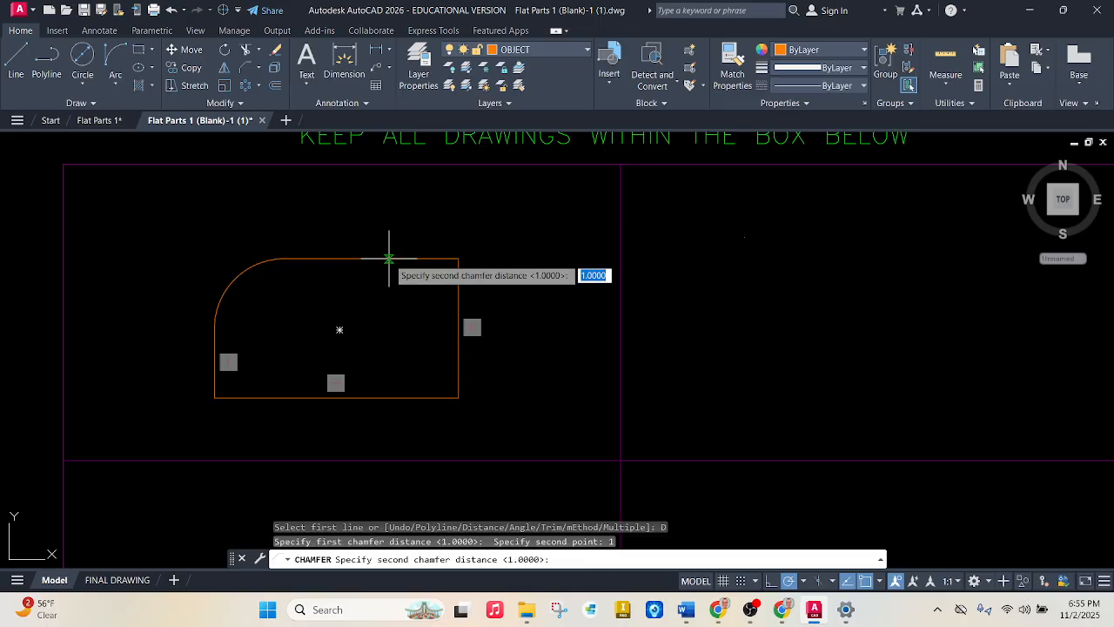
left_click(459, 259)
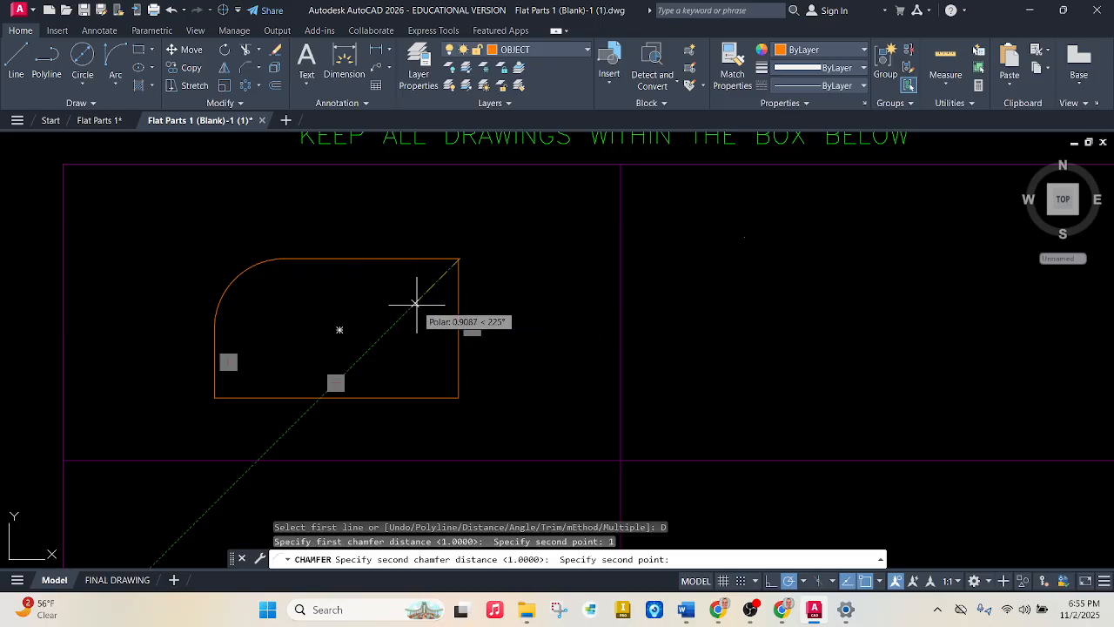
type("1")
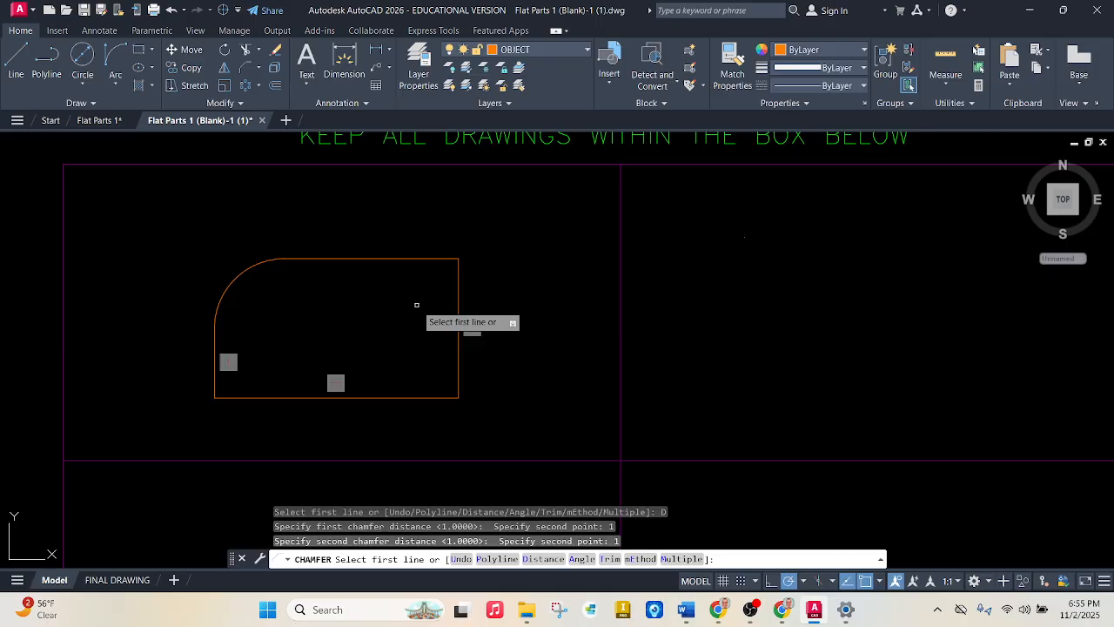
left_click(459, 260)
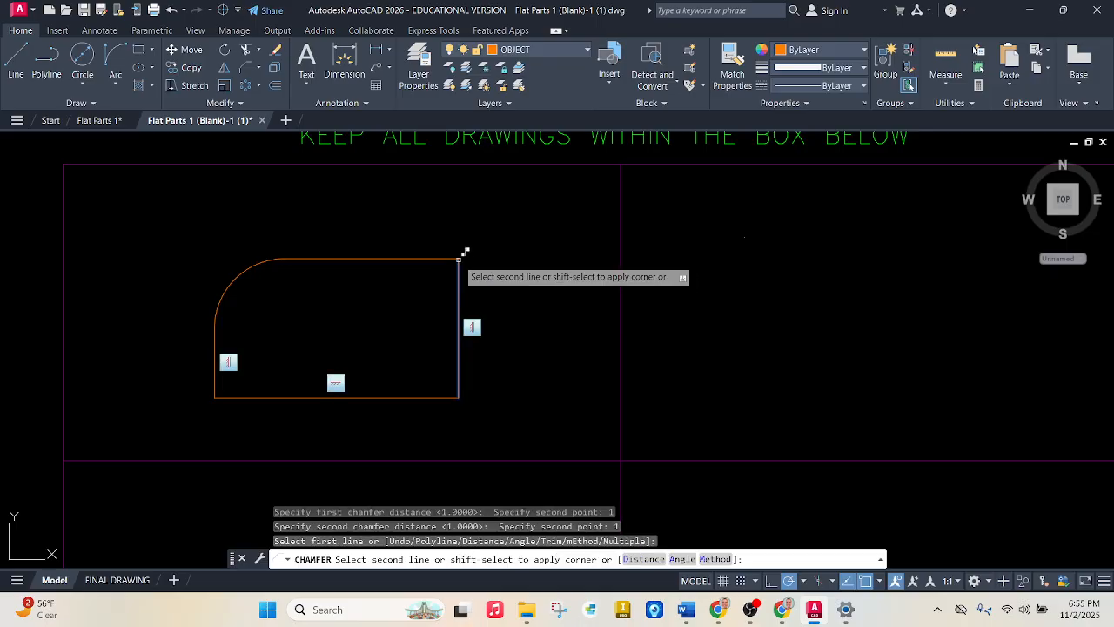
left_click(456, 275)
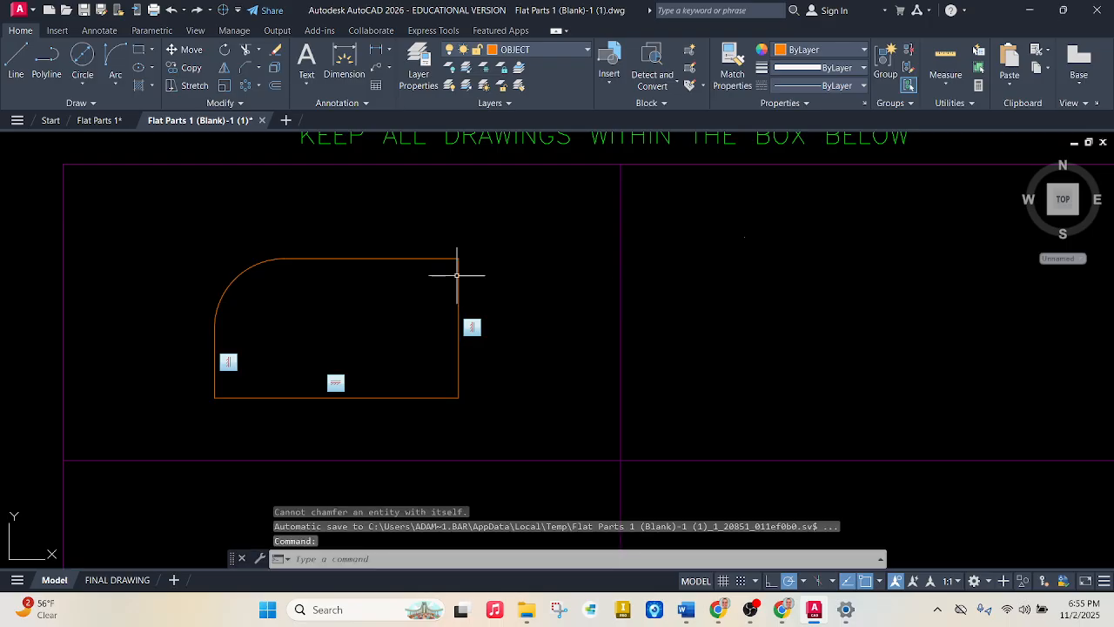
left_click(461, 259)
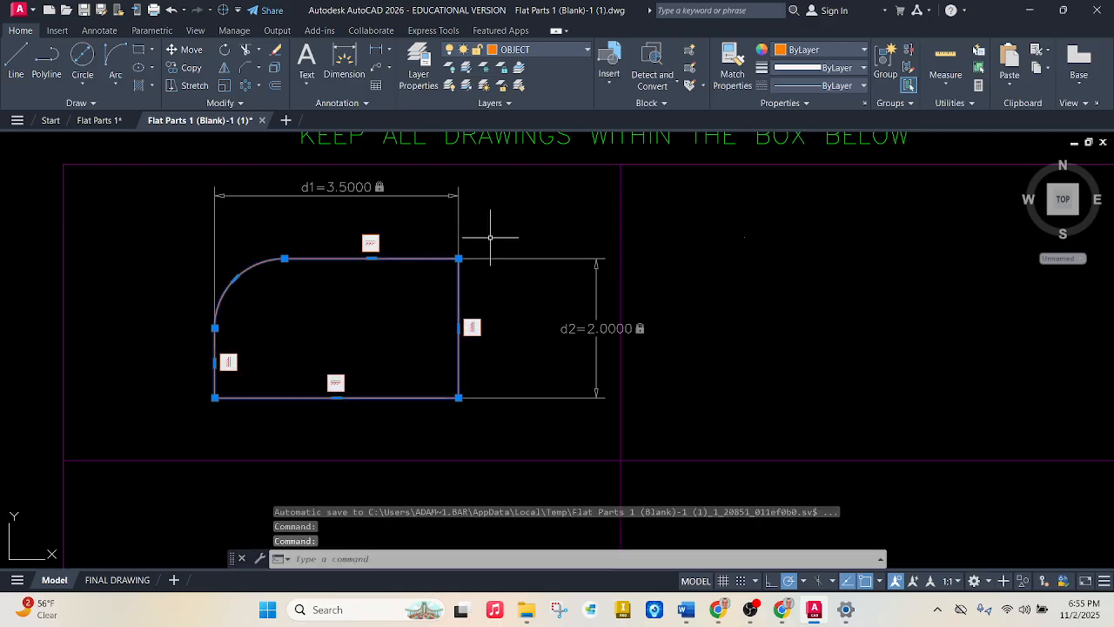
key("Escape")
left_click(464, 276)
key("Escape")
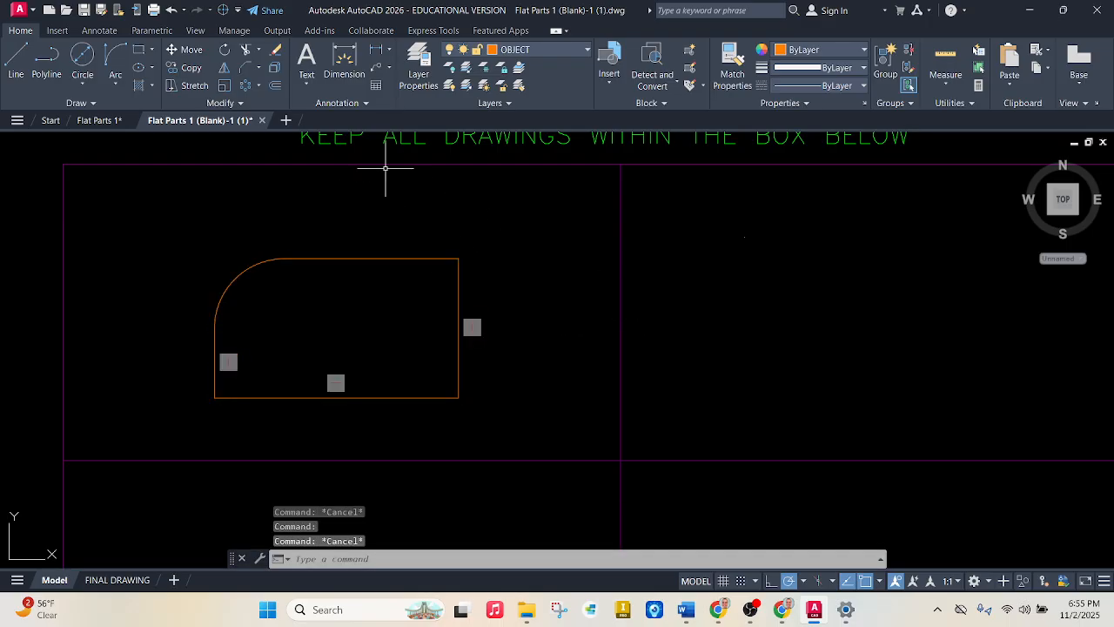
- Chamfer the shape's upper-right corner between the top and right edges using the stored distances
left_click(246, 68)
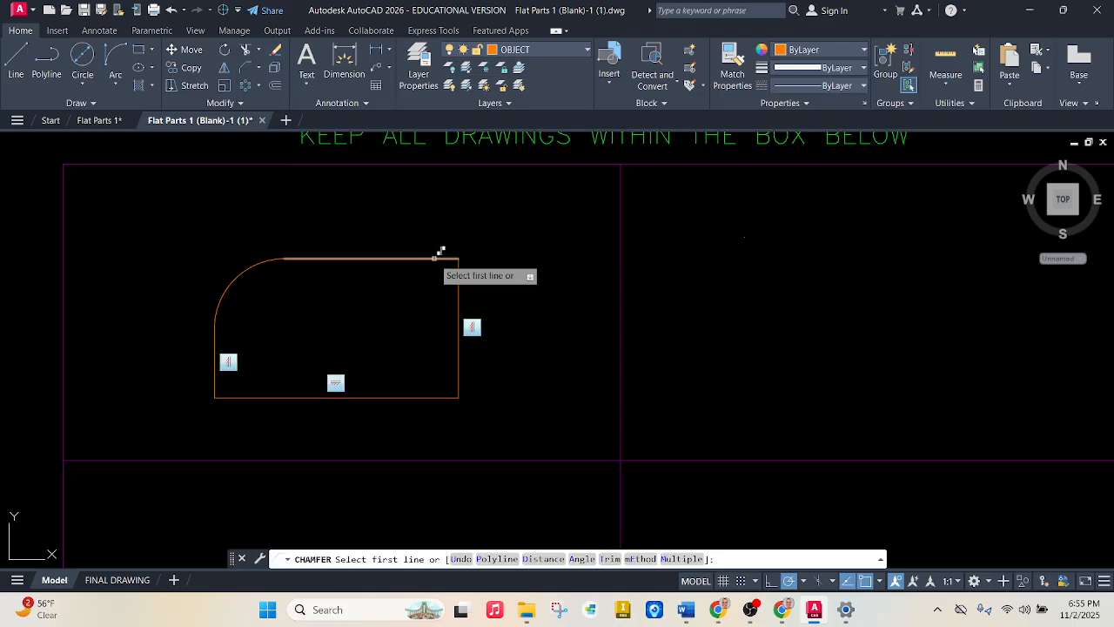
left_click(435, 258)
left_click(459, 278)
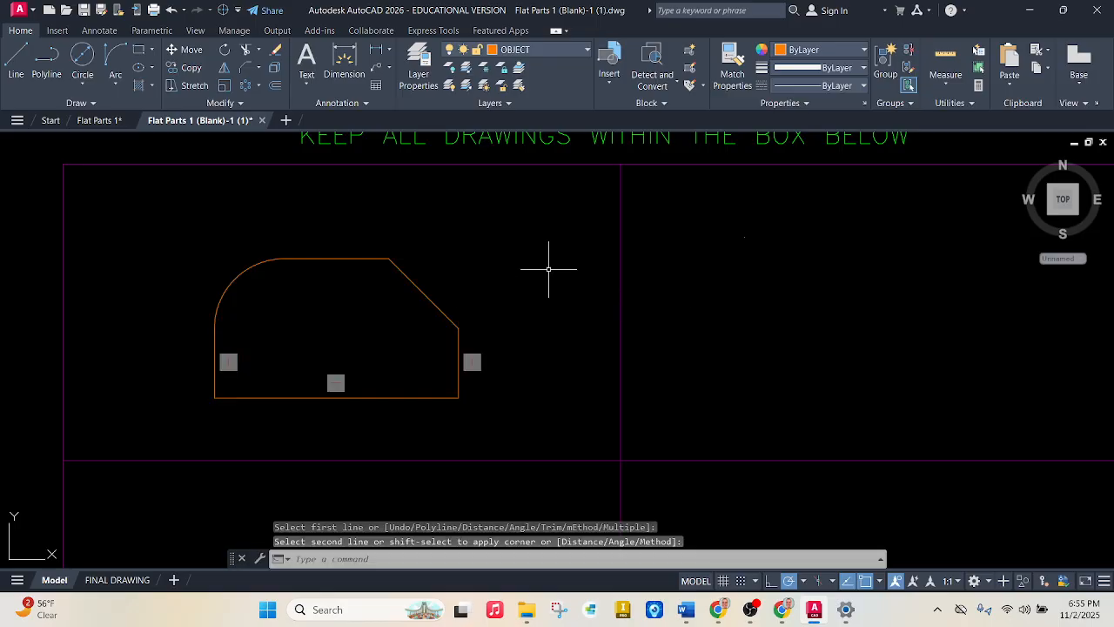
key("Escape")
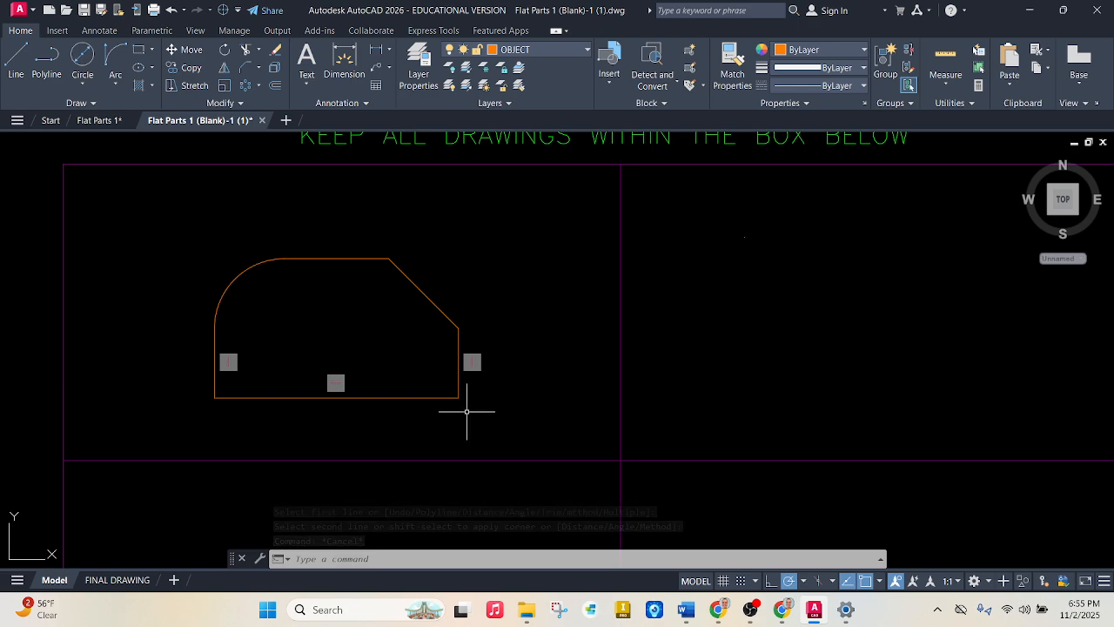
scroll(464, 412, "up", 2)
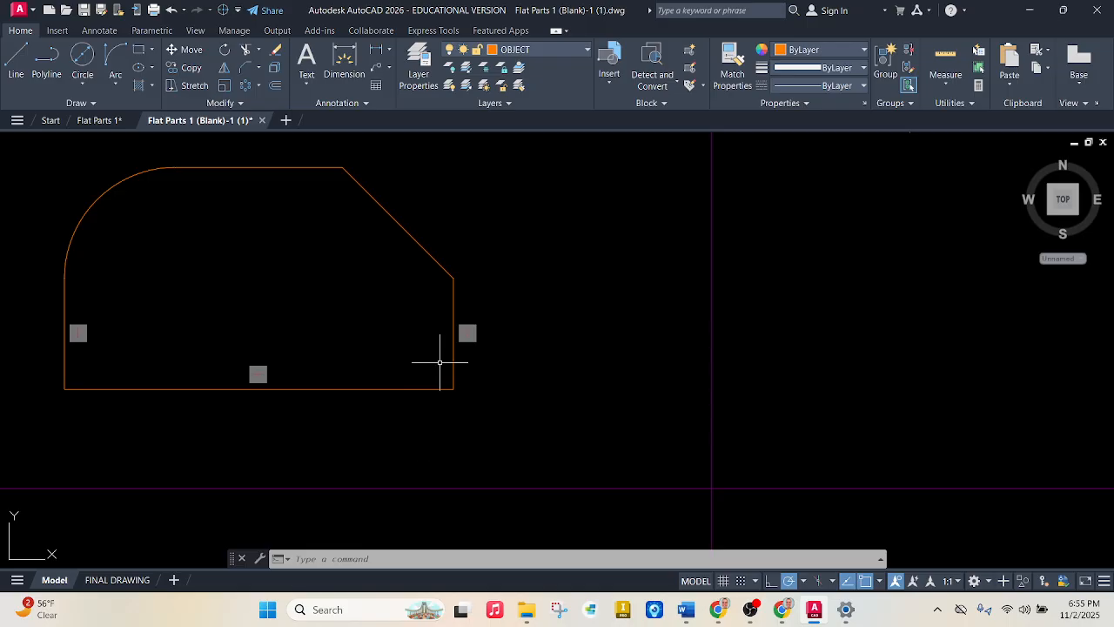
left_click(84, 58)
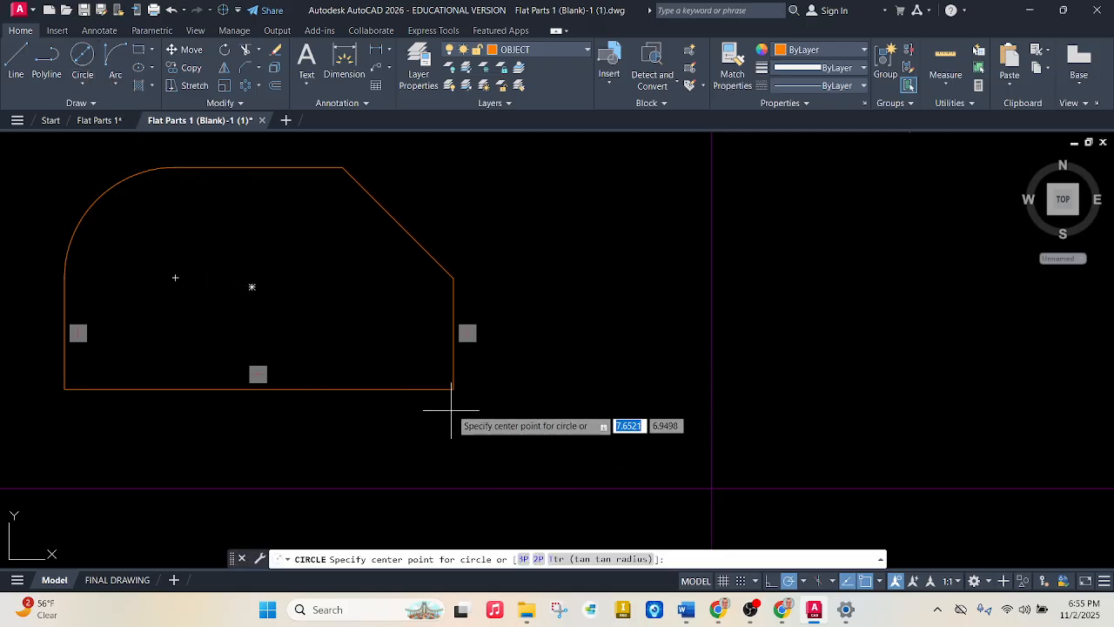
left_click(453, 389)
type("d")
key("Return")
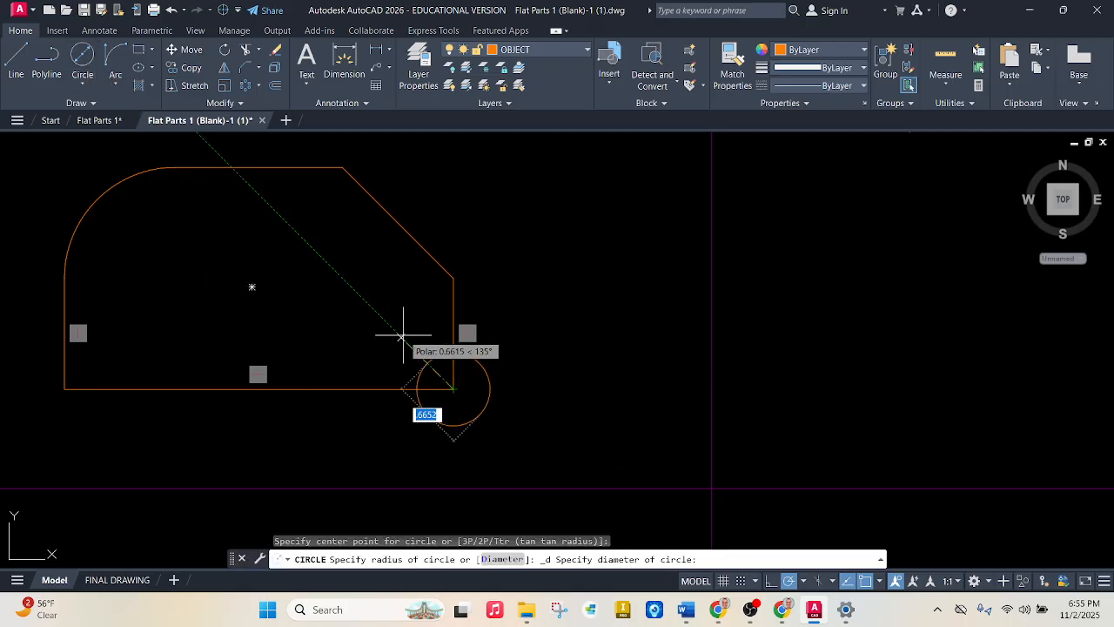
key("Escape")
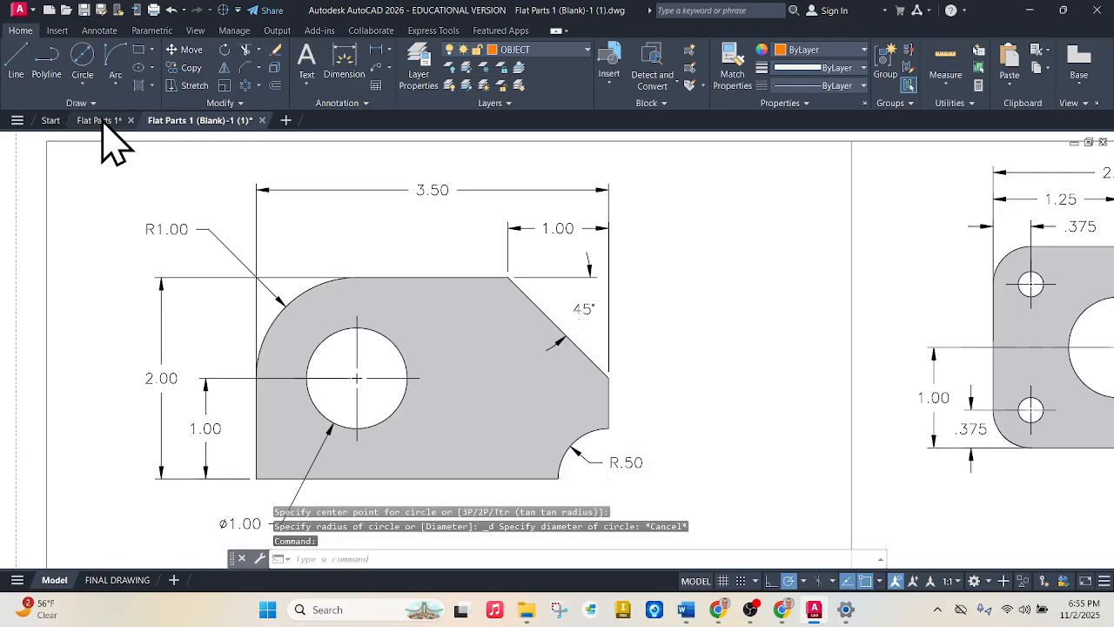
- Check the corner cutout in the Flat Parts 1 reference, and draw a circle of radius .5 centred on the part's lower-right corner
left_click(100, 121)
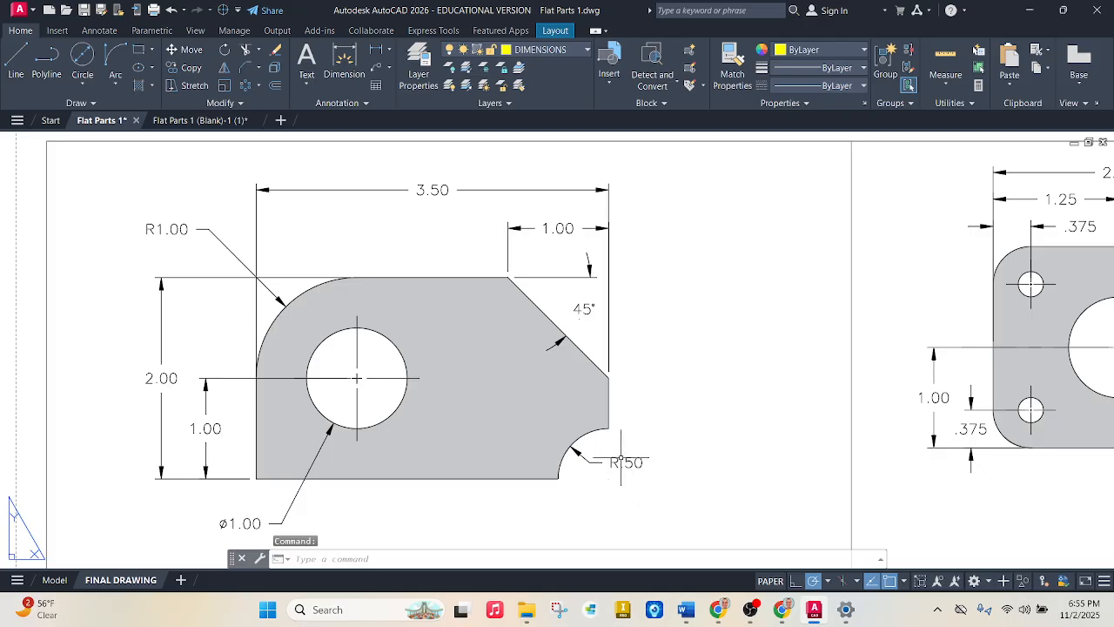
left_click(183, 121)
left_click(87, 48)
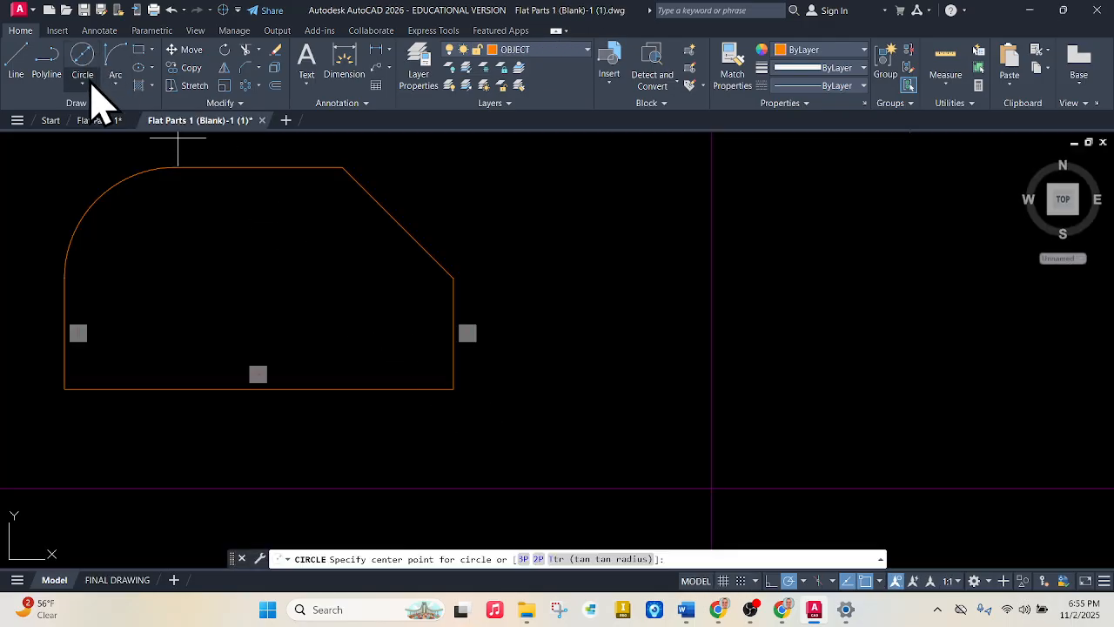
left_click(90, 85)
left_click(137, 114)
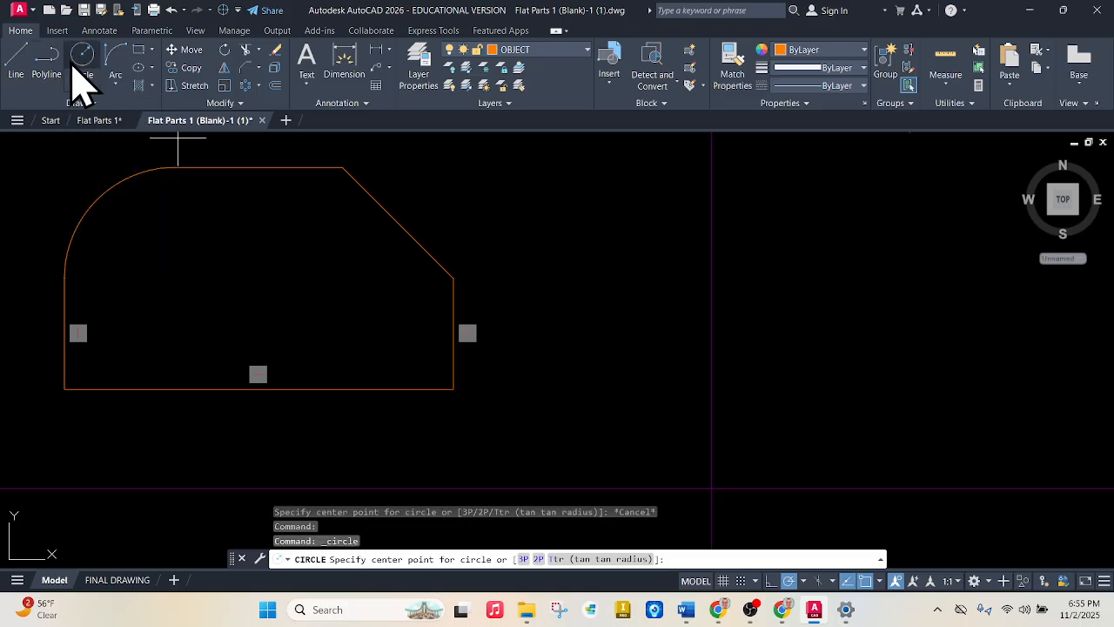
left_click(453, 389)
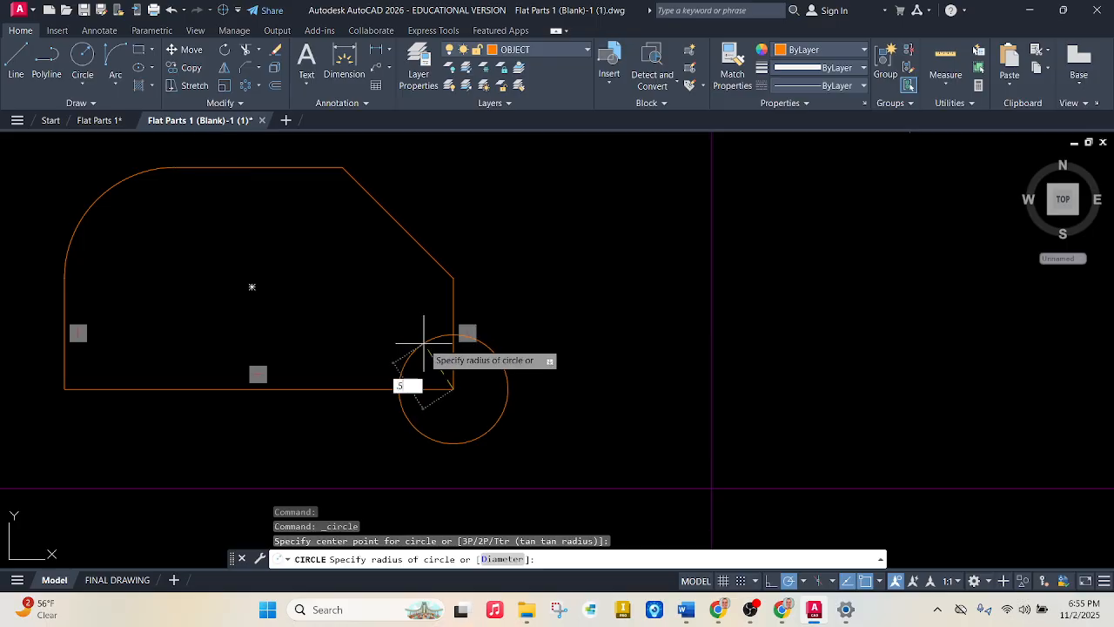
key("Return")
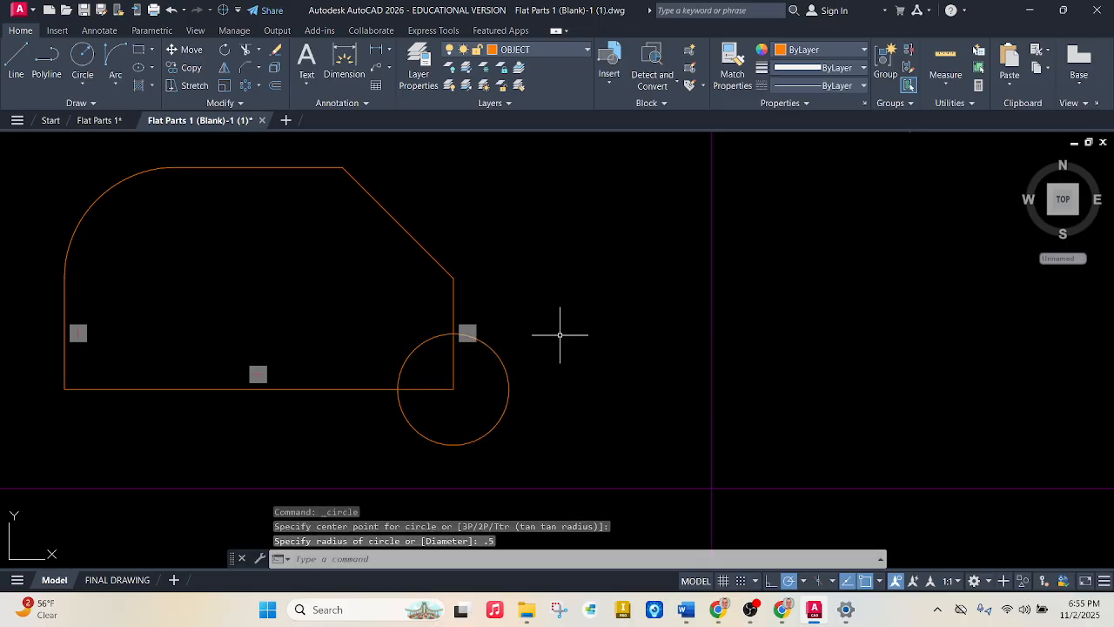
key("Escape")
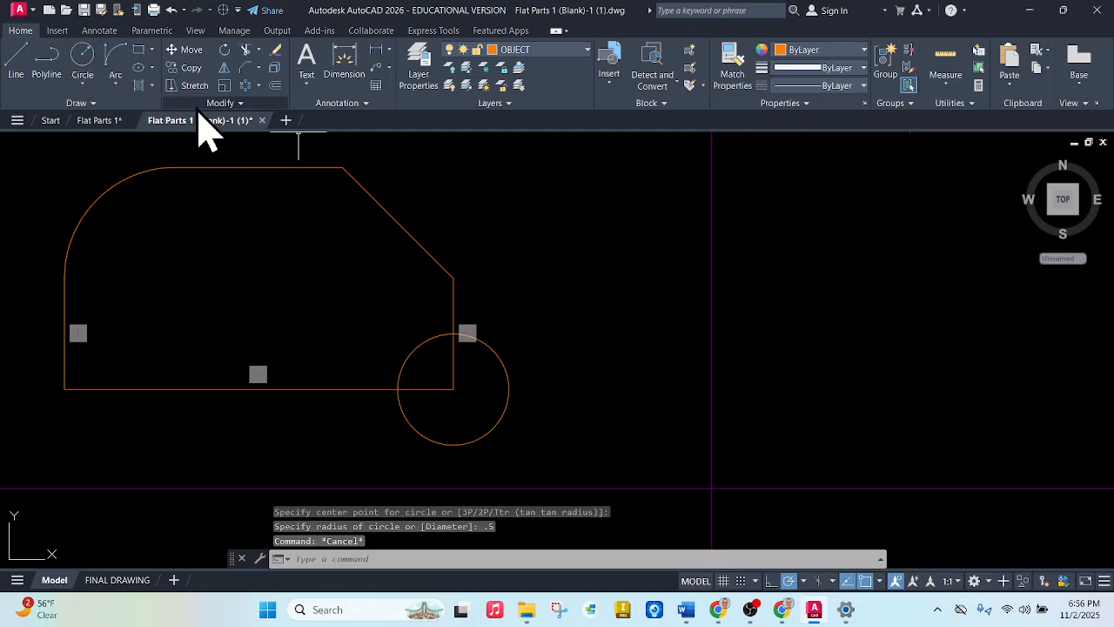
- Check the hole in the Flat Parts 1 reference, and draw a circle of diameter 1 at the centre of the upper-left fillet arc
left_click(83, 87)
left_click(116, 136)
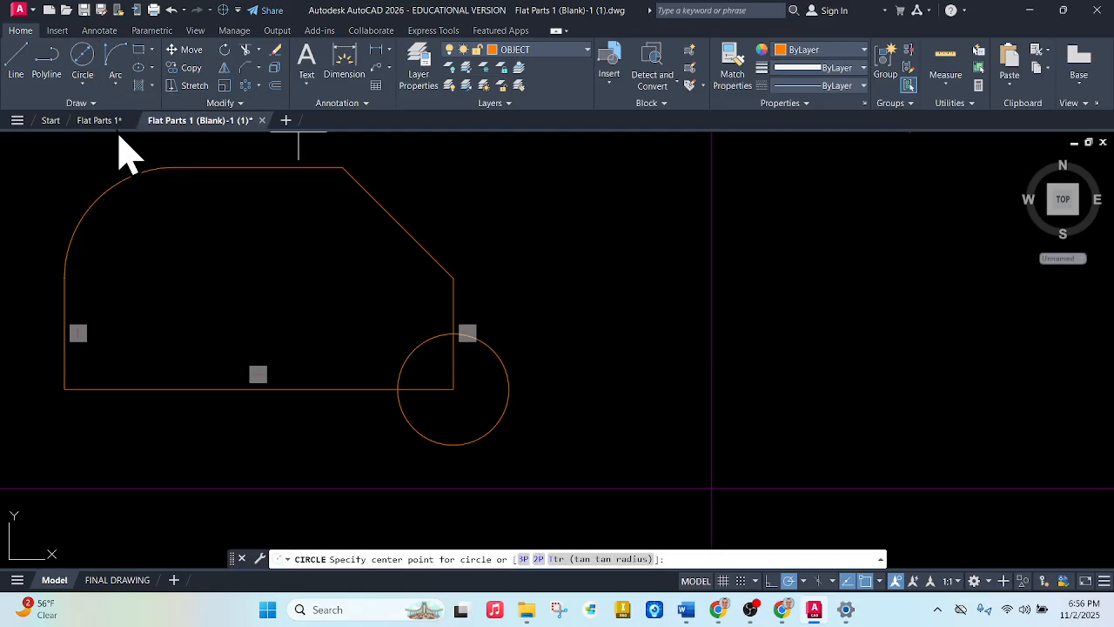
left_click(99, 122)
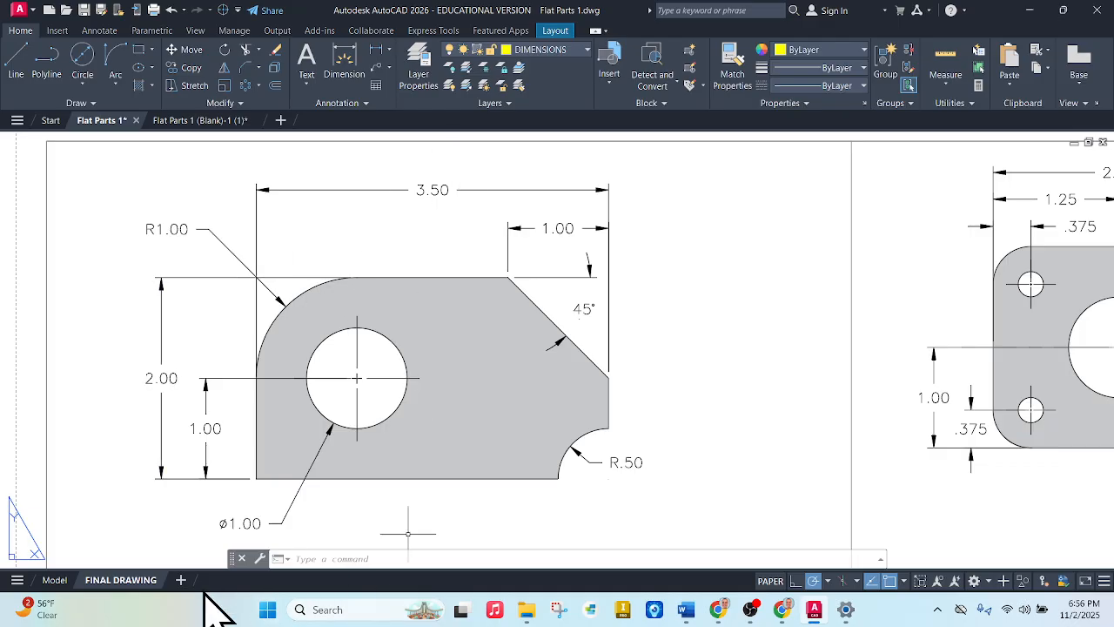
left_click(218, 122)
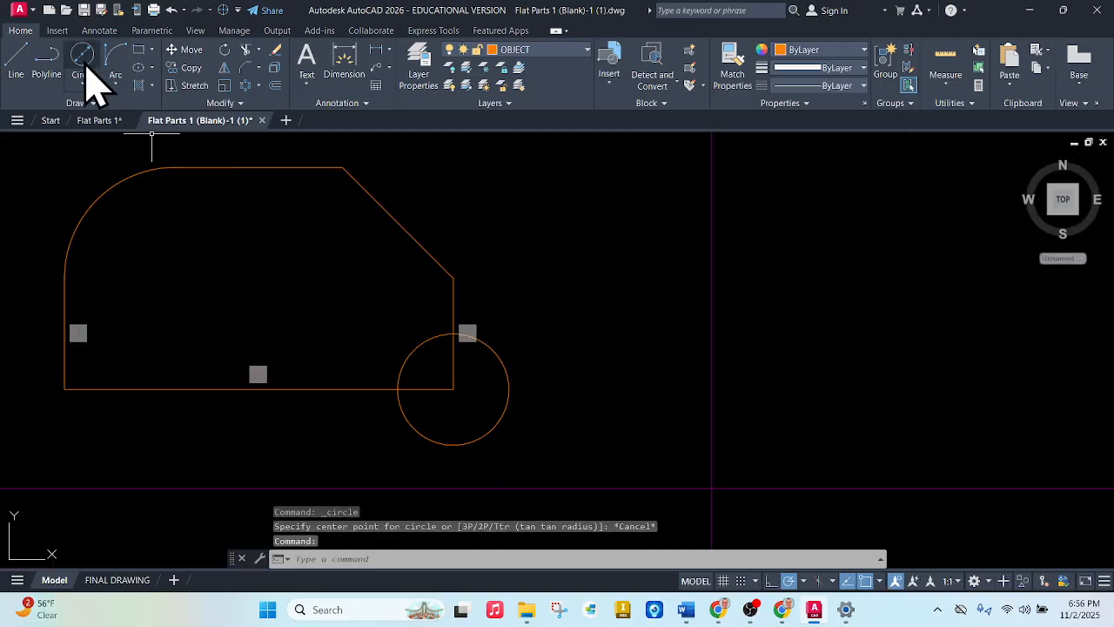
left_click(83, 63)
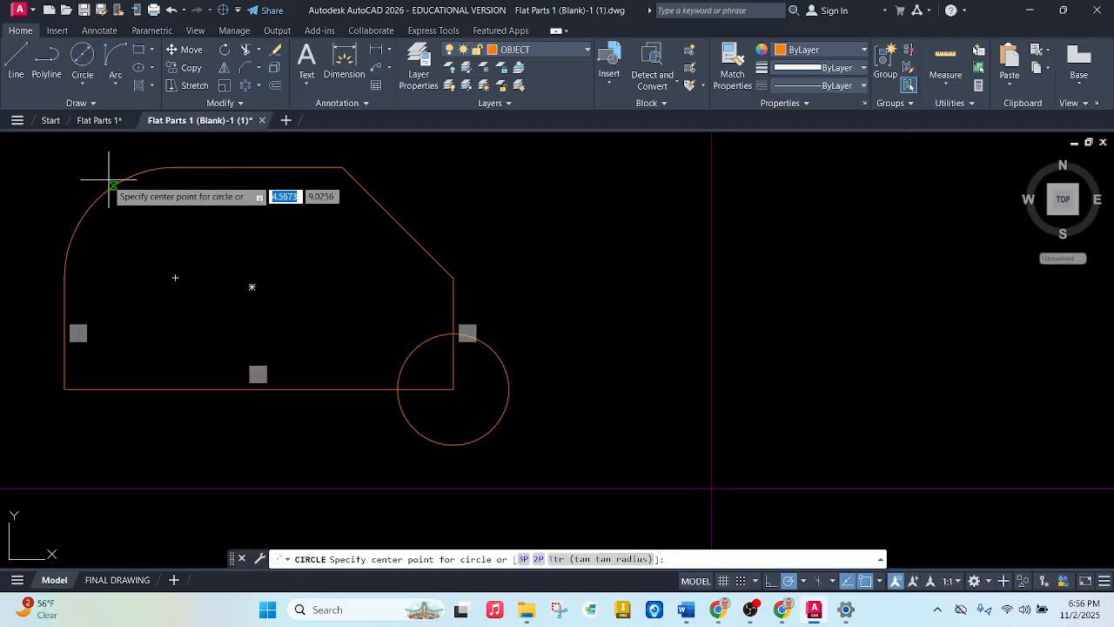
left_click(176, 277)
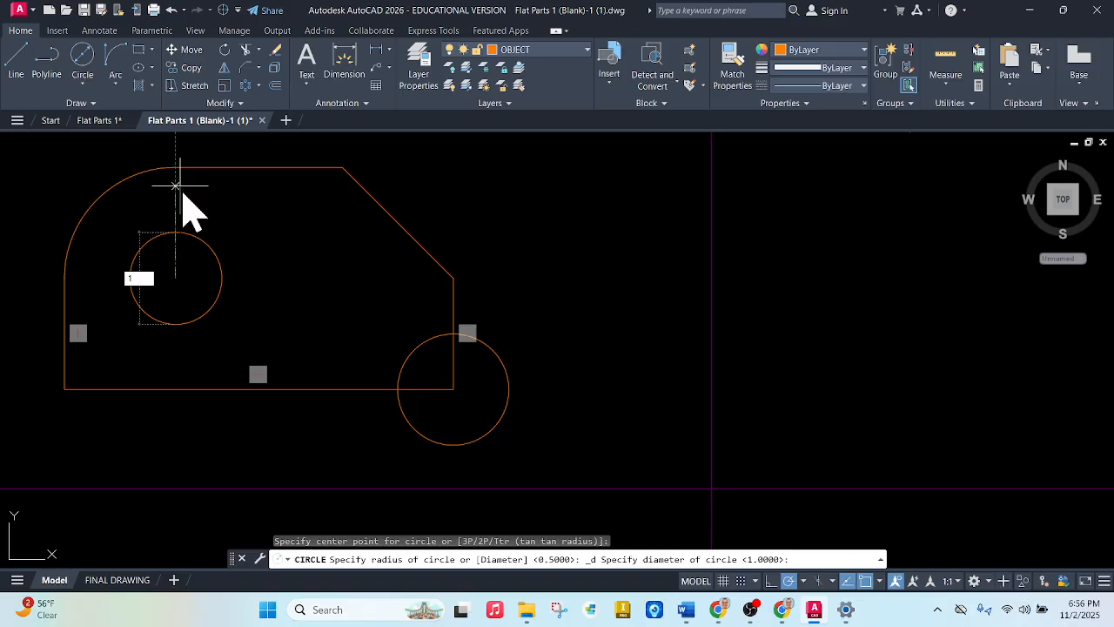
type("1")
key("Return")
key("Escape")
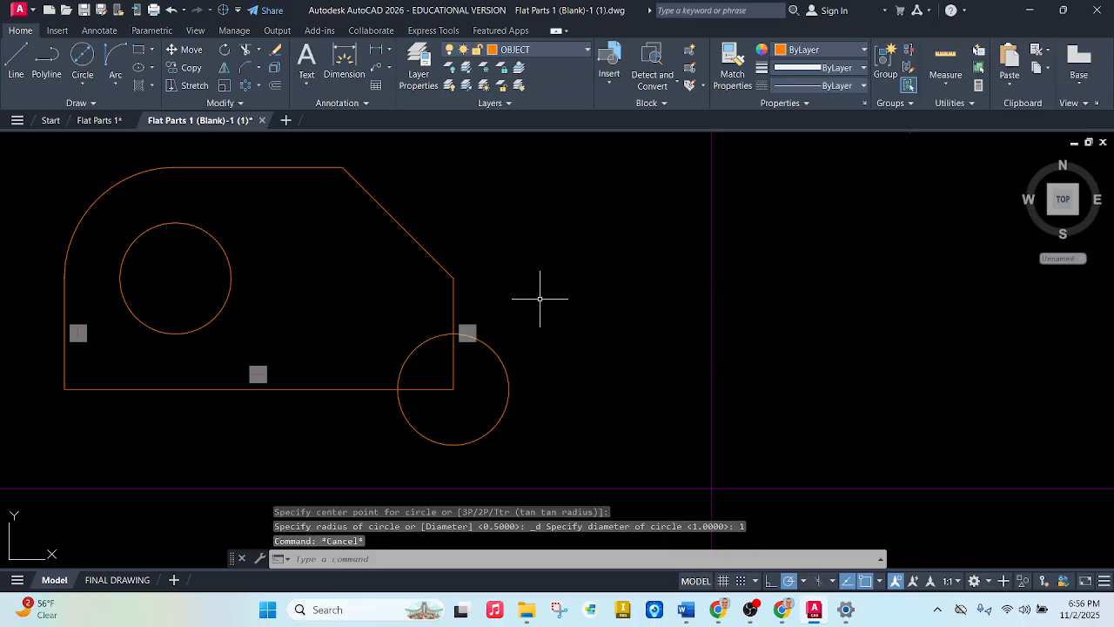
- Trim the outer part of the lower-right circle and the edge segments inside it to leave a concave corner notch
key("Return")
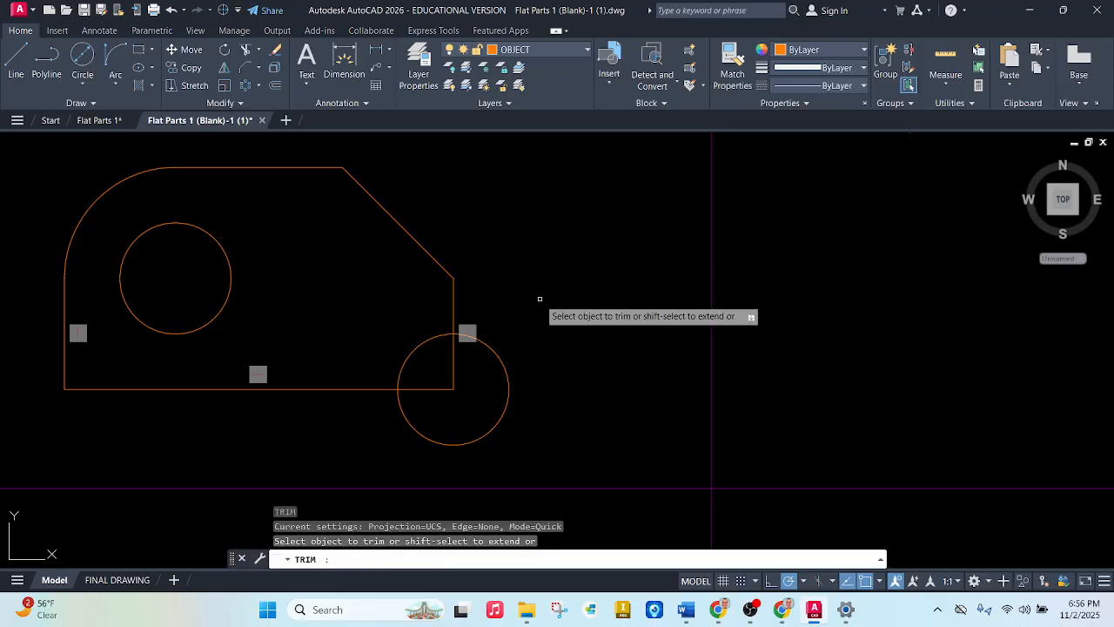
left_click(505, 362)
left_click(454, 360)
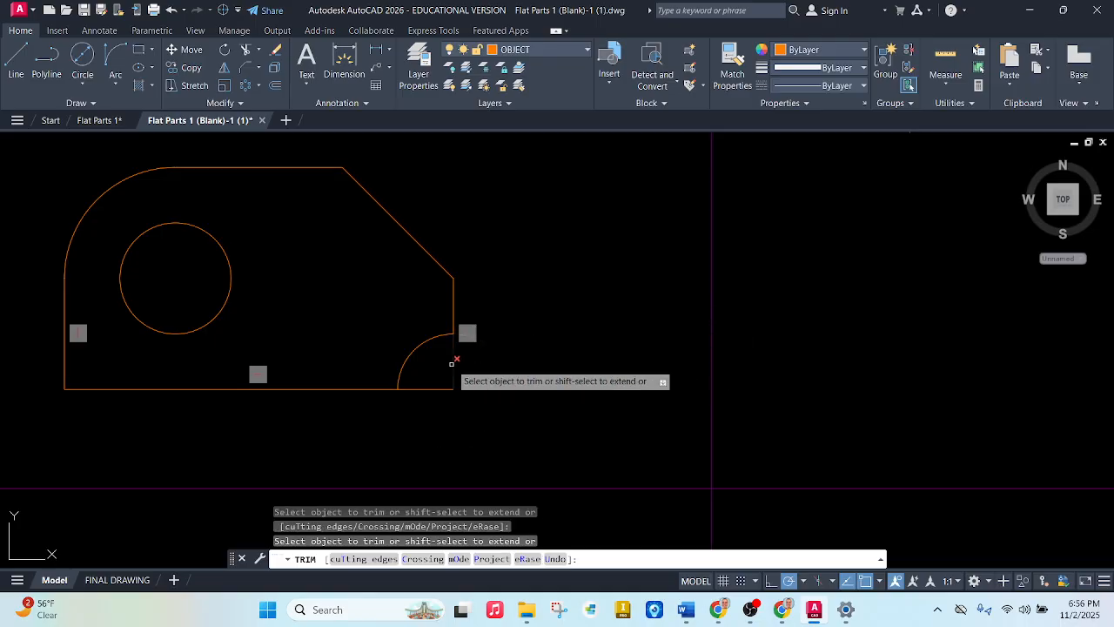
scroll(561, 378, "up", 1)
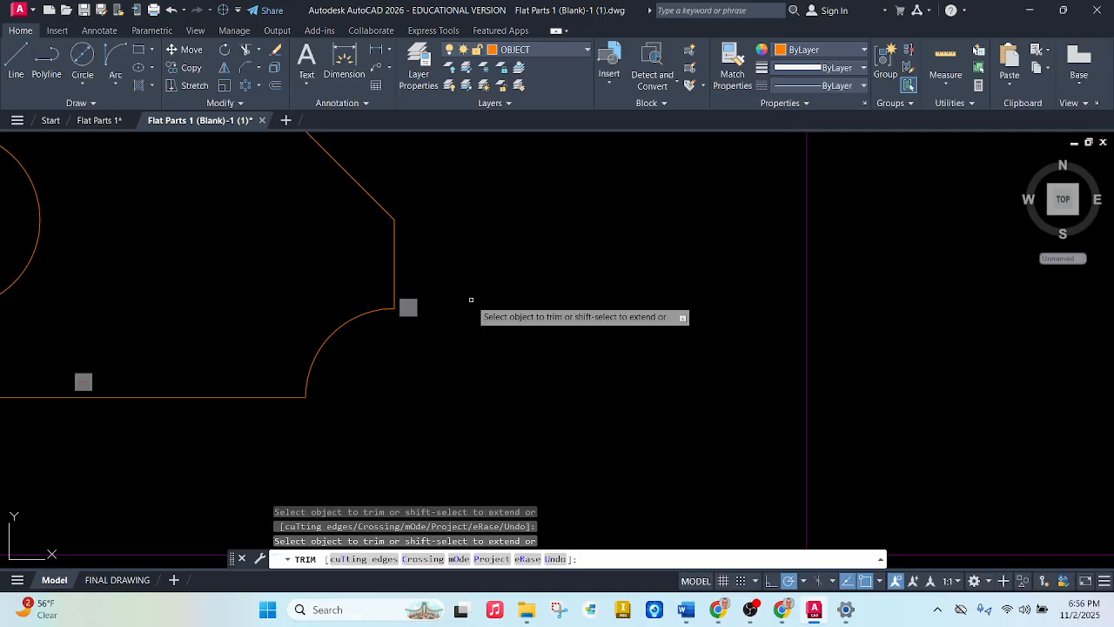
scroll(448, 304, "down", 2)
scroll(165, 205, "up", 1)
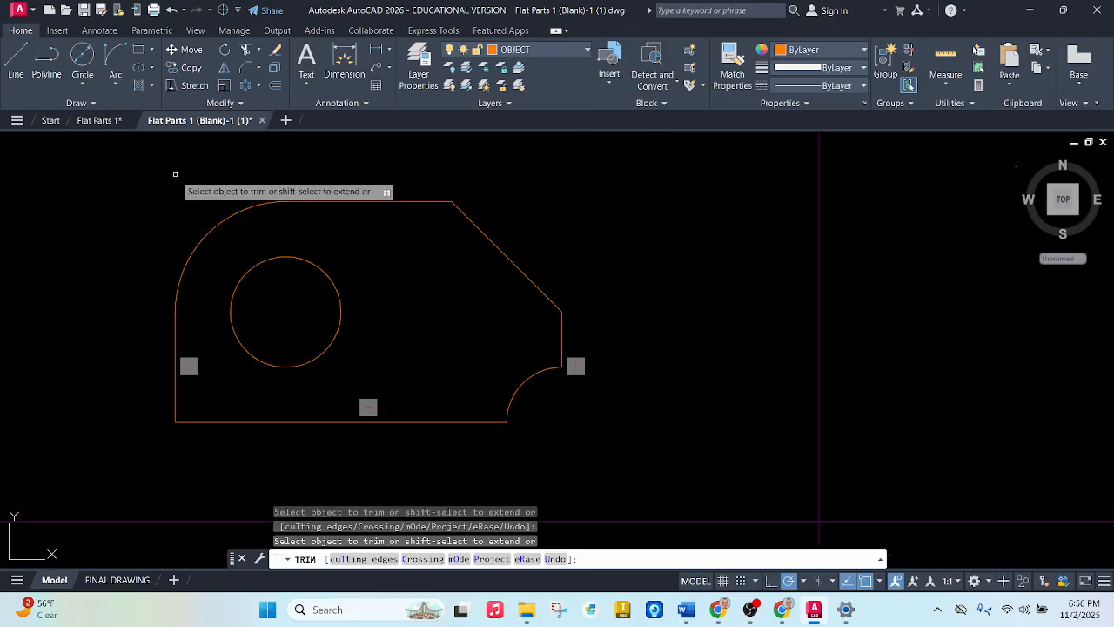
- Examine the dimensions of the second part, the plate with three large holes, in the Flat Parts 1 reference drawing
scroll(192, 244, "down", 3)
scroll(438, 205, "up", 1)
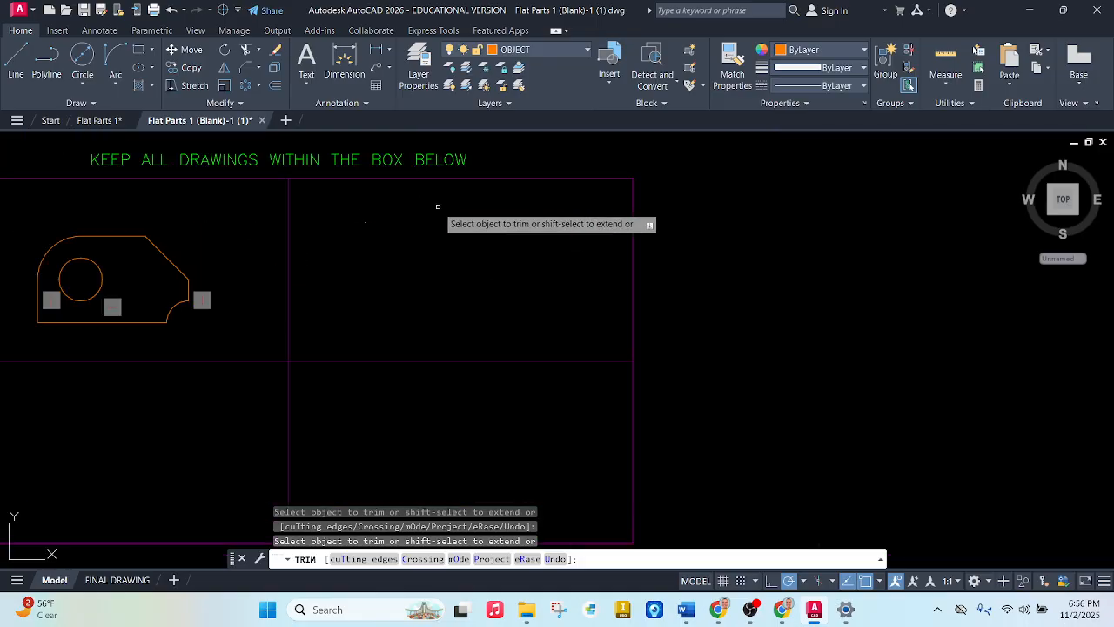
scroll(454, 166, "up", 1)
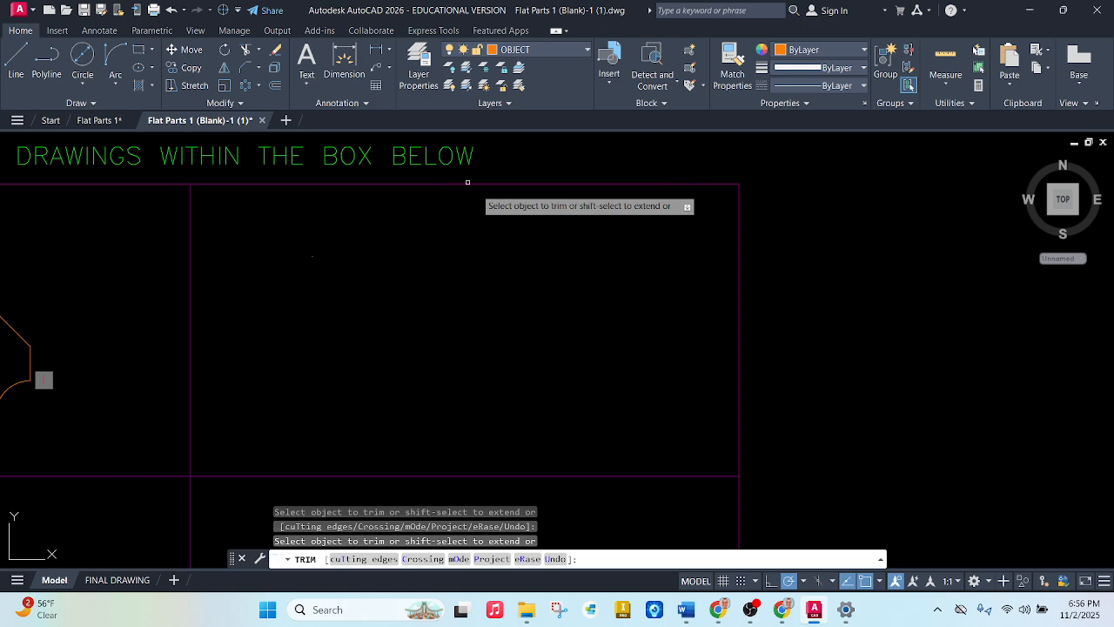
left_click(109, 120)
scroll(230, 285, "down", 3)
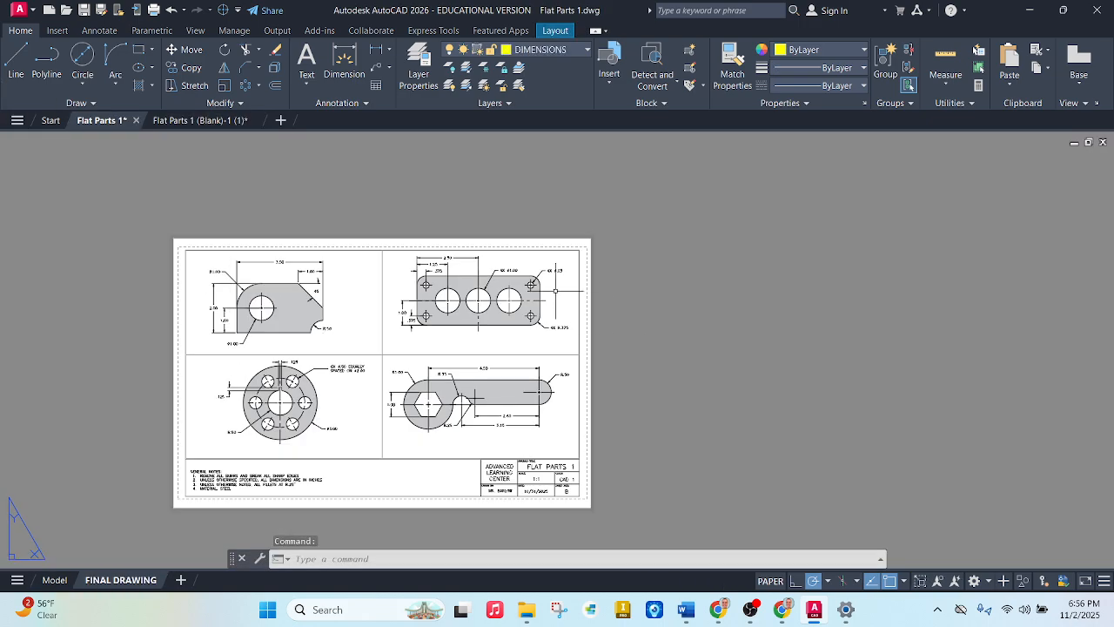
scroll(555, 290, "up", 4)
scroll(344, 240, "up", 2)
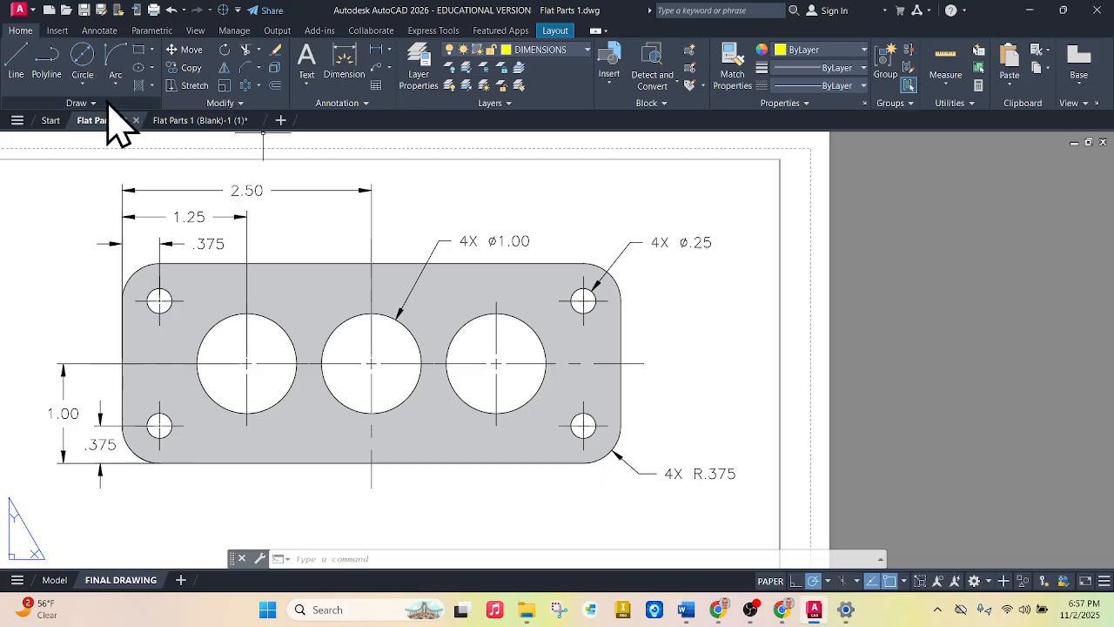
left_click(200, 121)
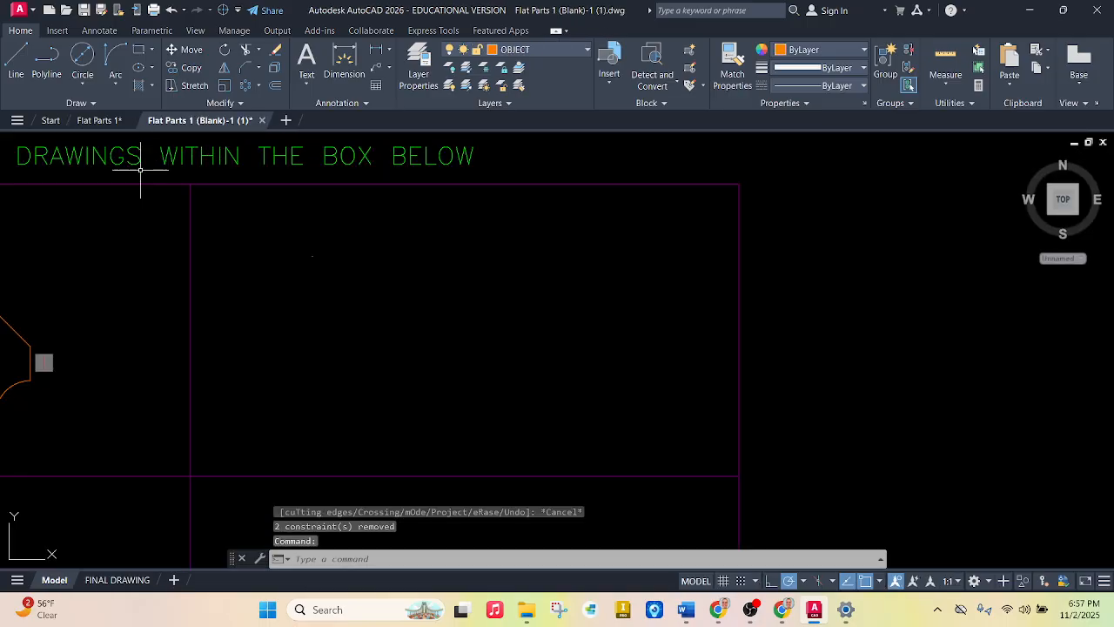
left_click(138, 50)
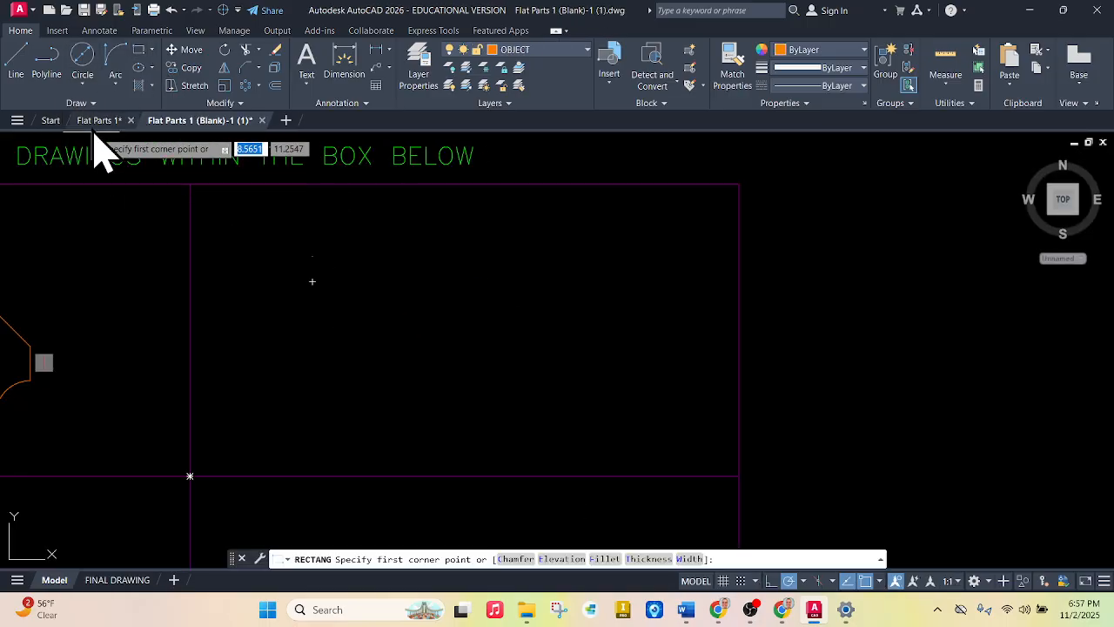
left_click(98, 121)
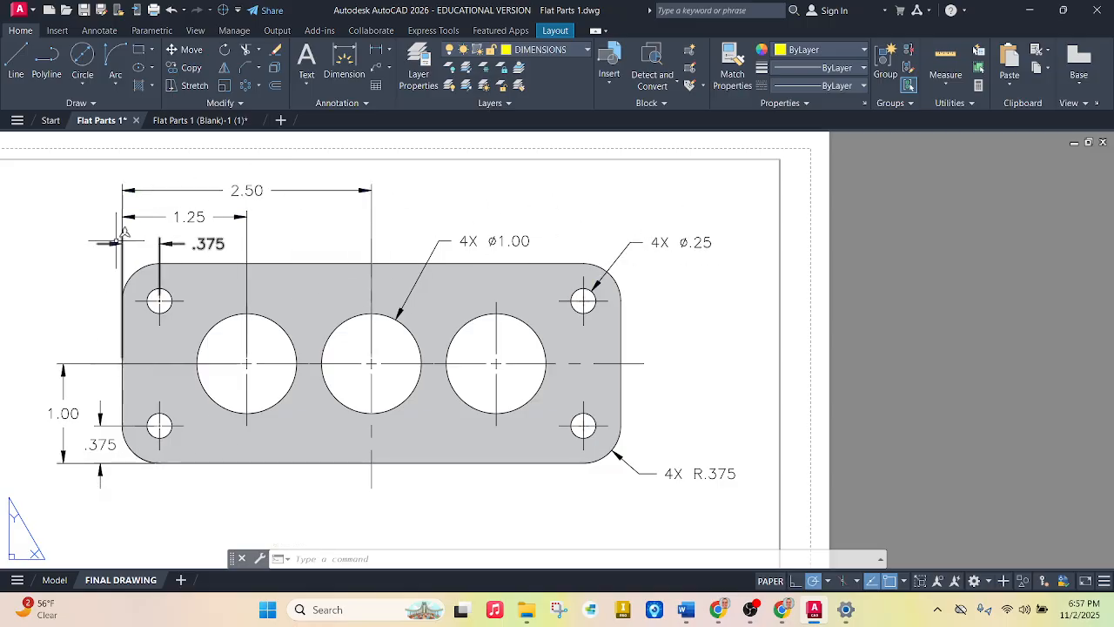
- In the blank drawing's model space, draw a rectangle 5 wide by 2 high in the empty box beside the first part
left_click(196, 121)
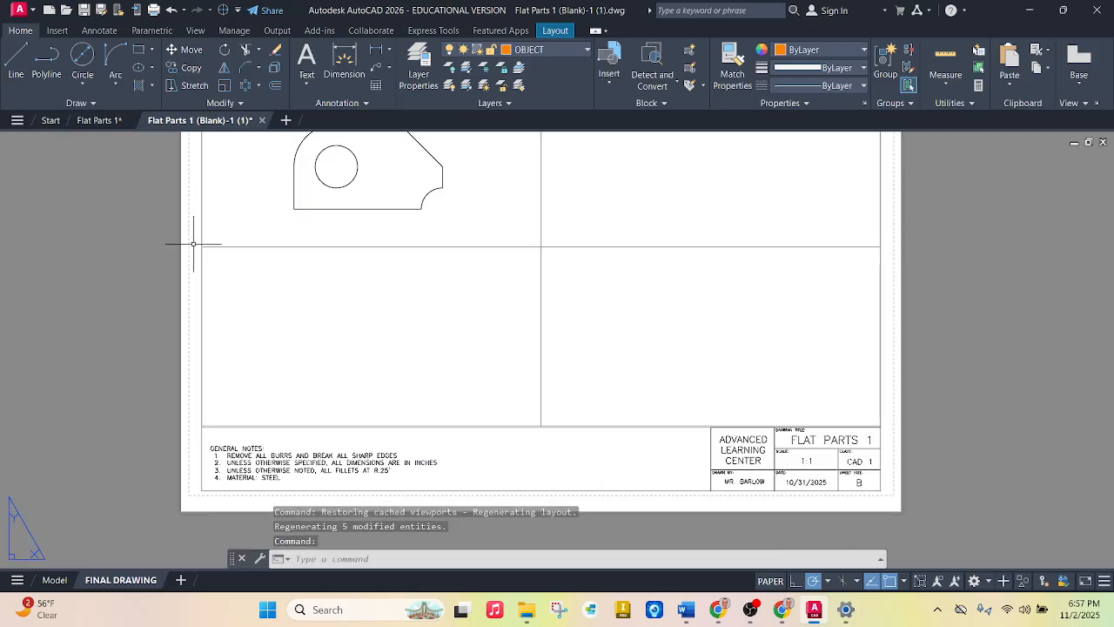
left_click(56, 582)
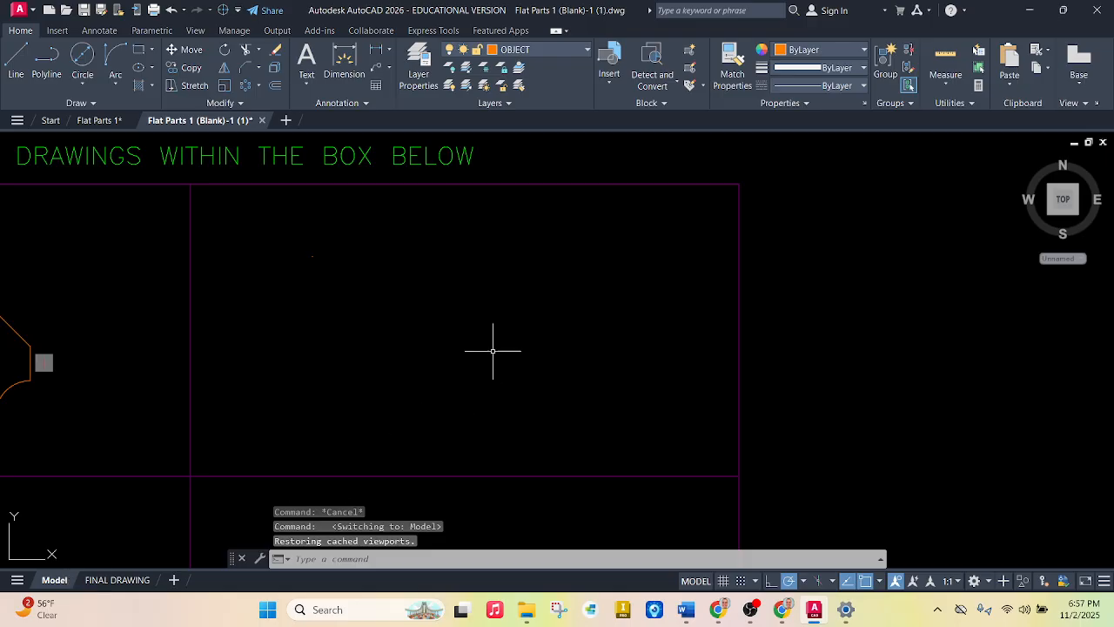
left_click(139, 50)
left_click(327, 262)
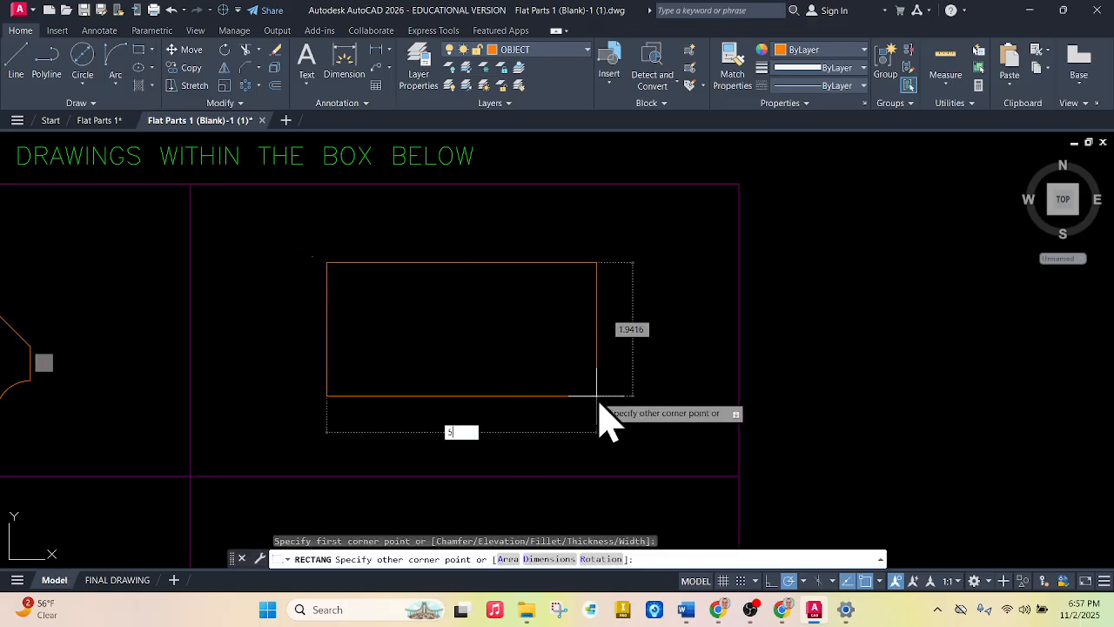
key("Tab")
type("2")
key("Return")
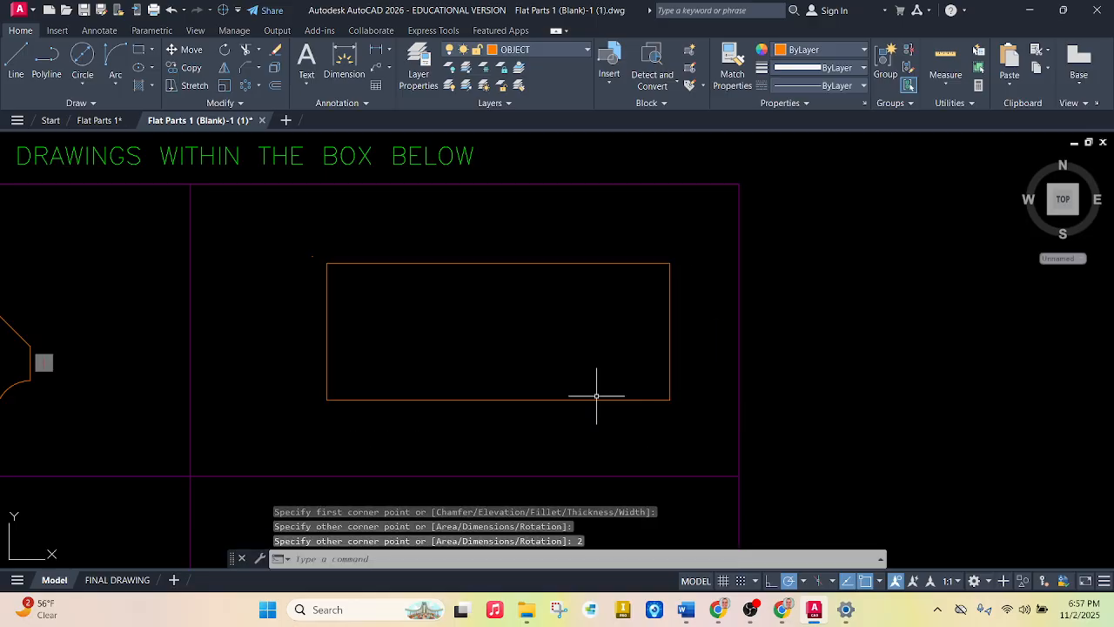
left_click(259, 67)
left_click(272, 90)
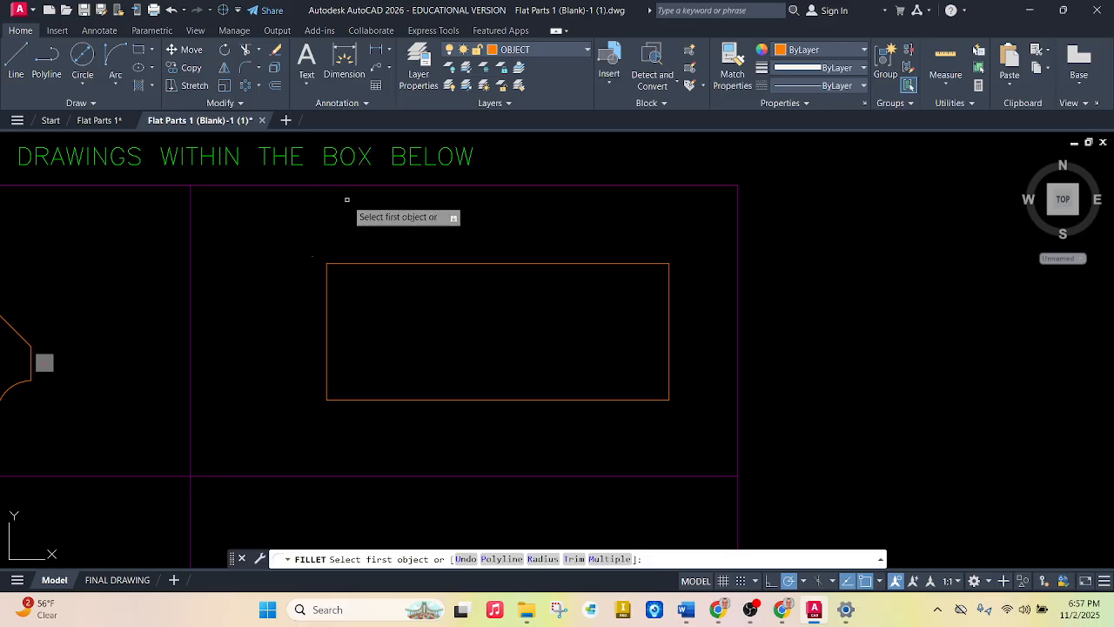
key("Down")
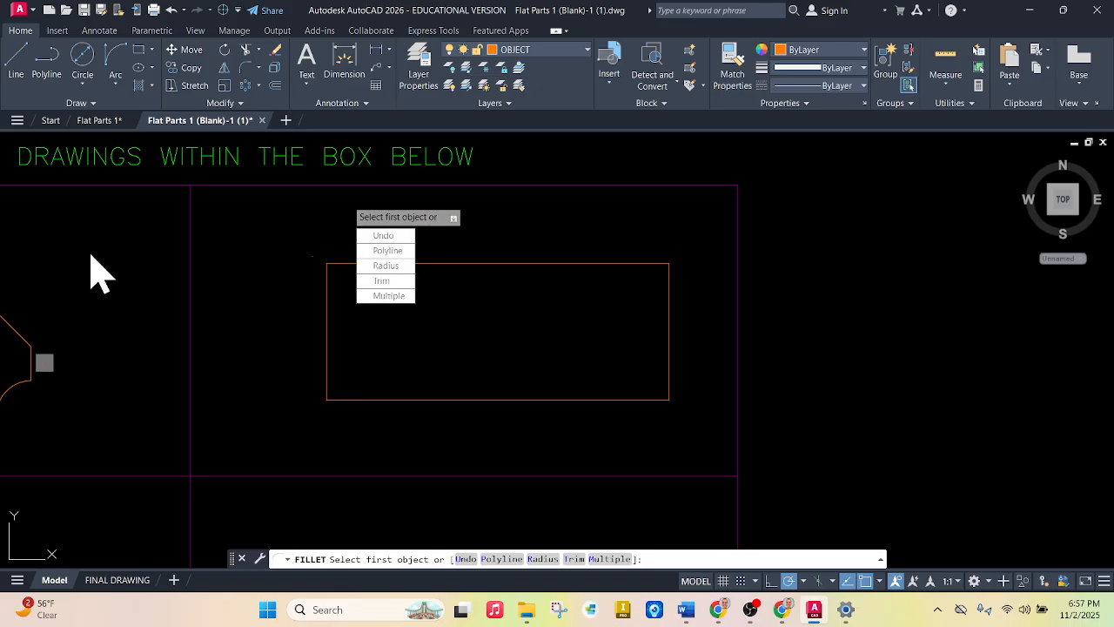
- Check the corner radius in the Flat Parts 1 reference, and fillet the rectangle's upper-left corner with a radius of .375
left_click(120, 123)
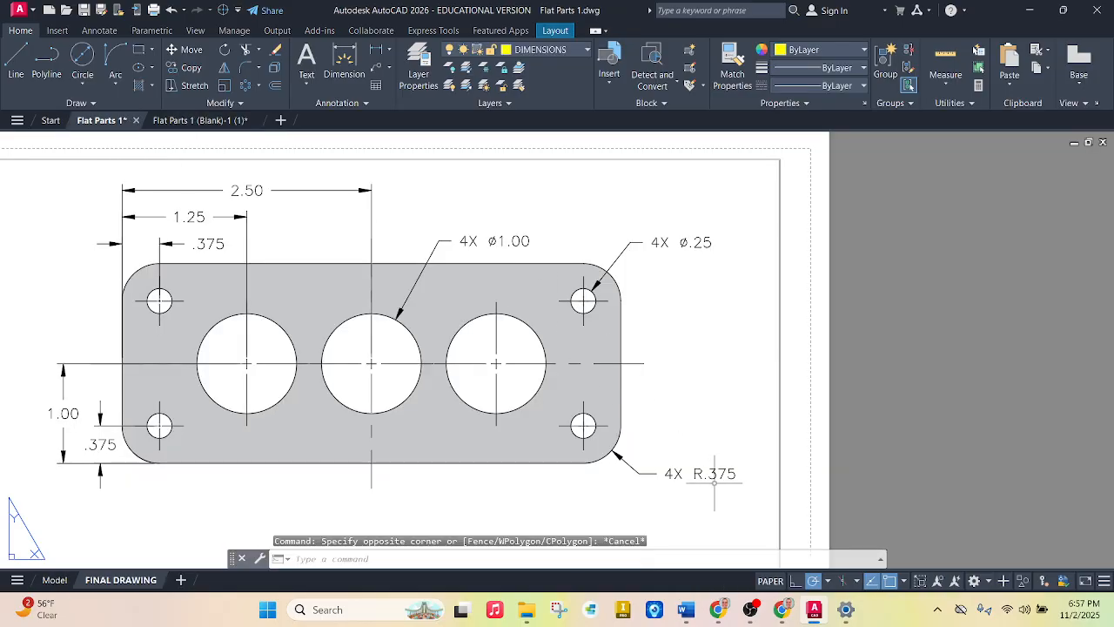
left_click(200, 122)
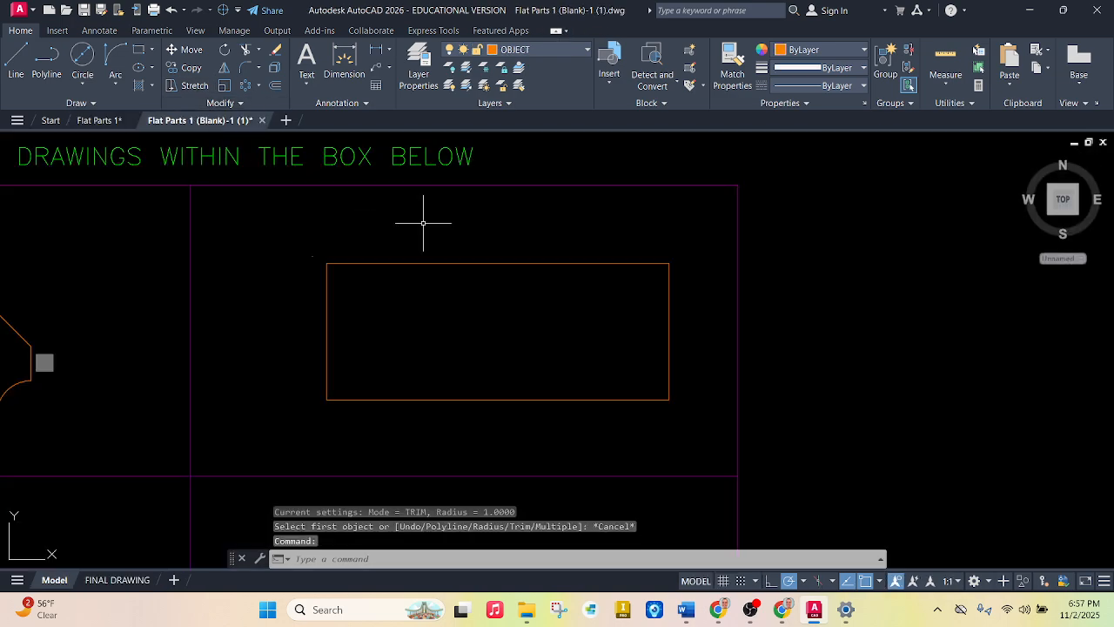
left_click(247, 69)
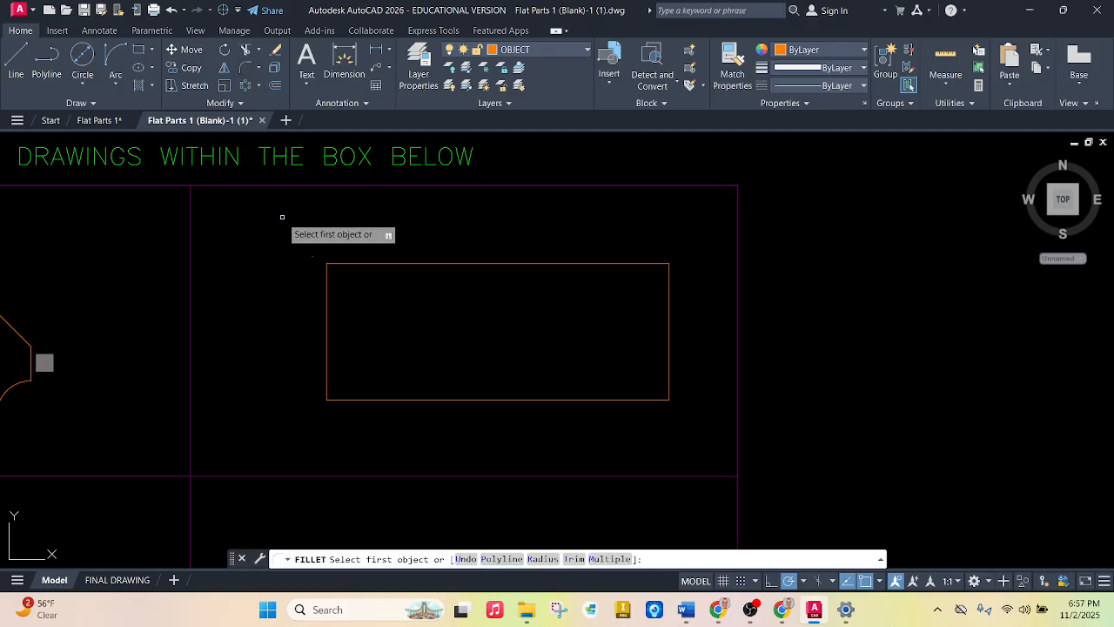
key("Down")
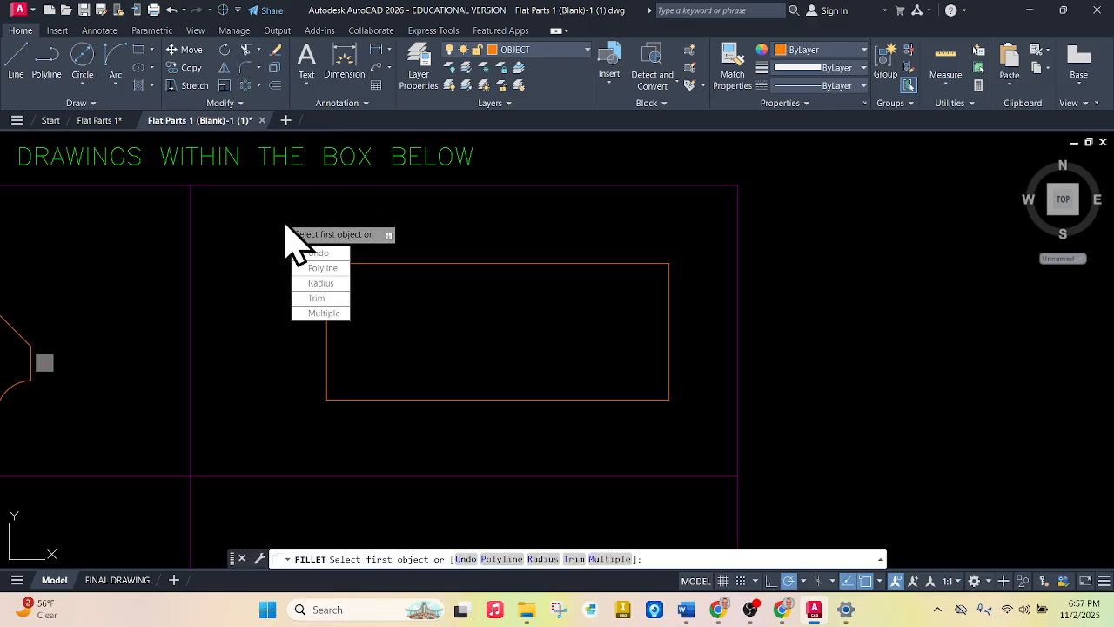
key("Return")
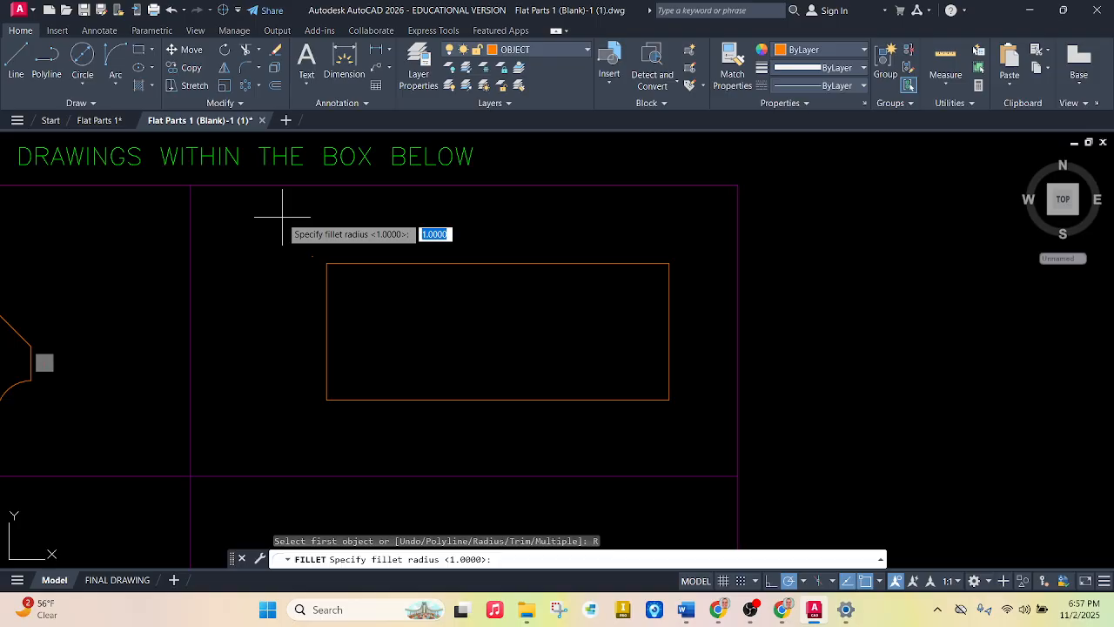
key("Return")
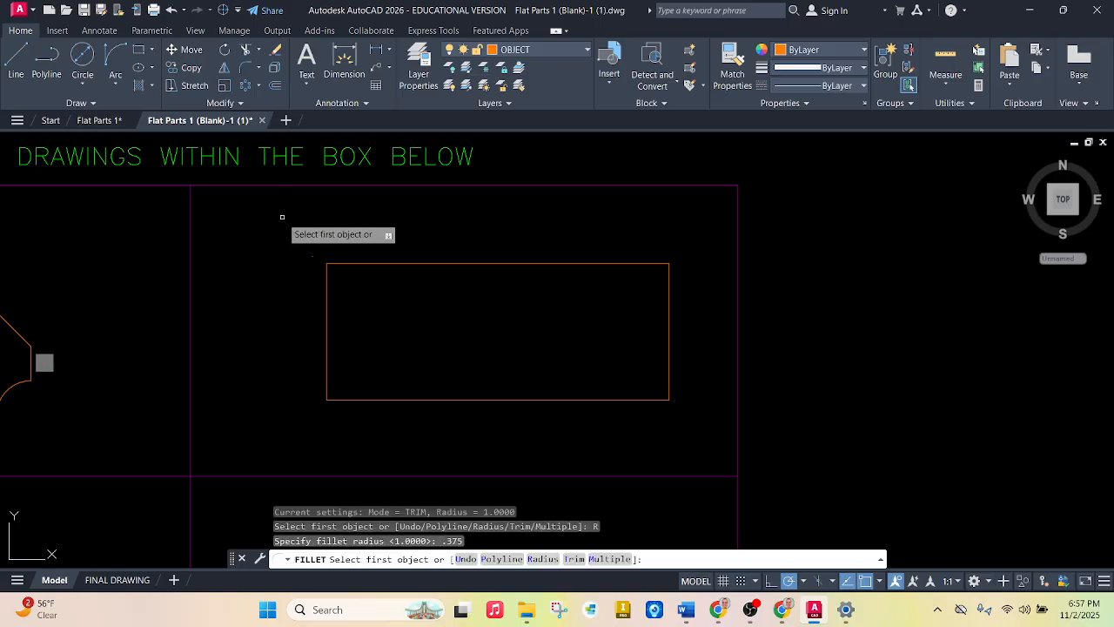
left_click(341, 263)
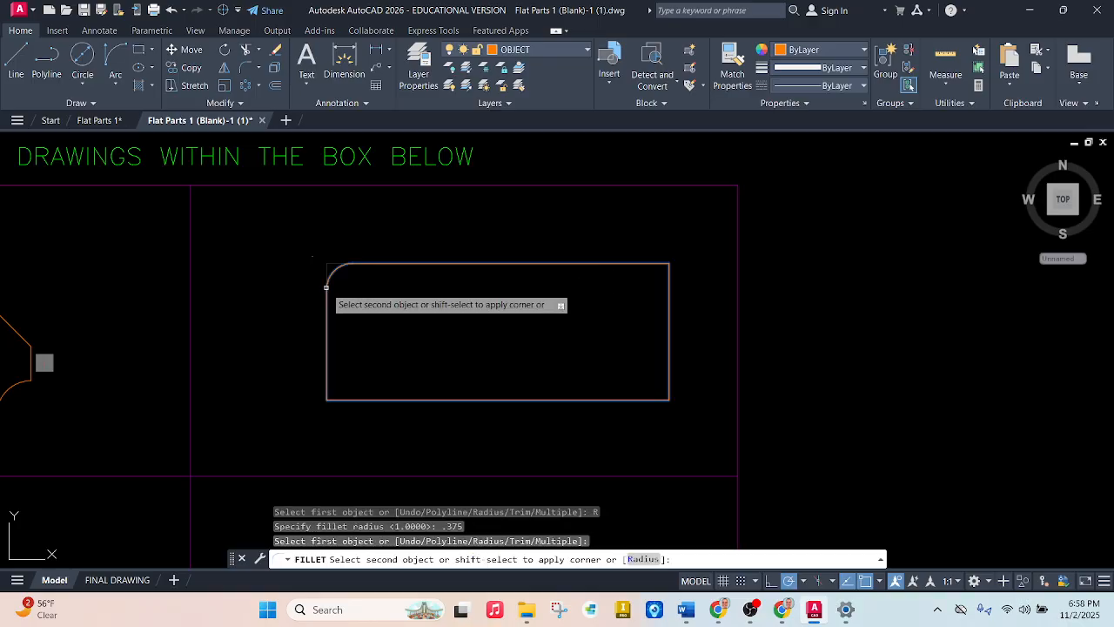
left_click(327, 288)
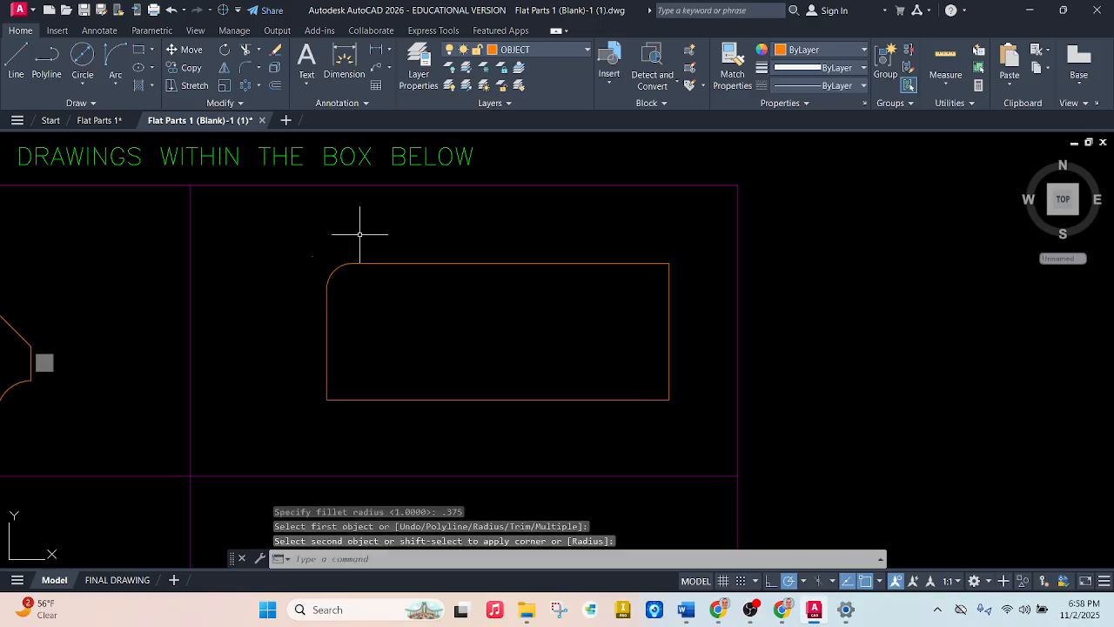
- Fillet the rectangle's upper-right, lower-right and lower-left corners with the same .375 radius
key("Return")
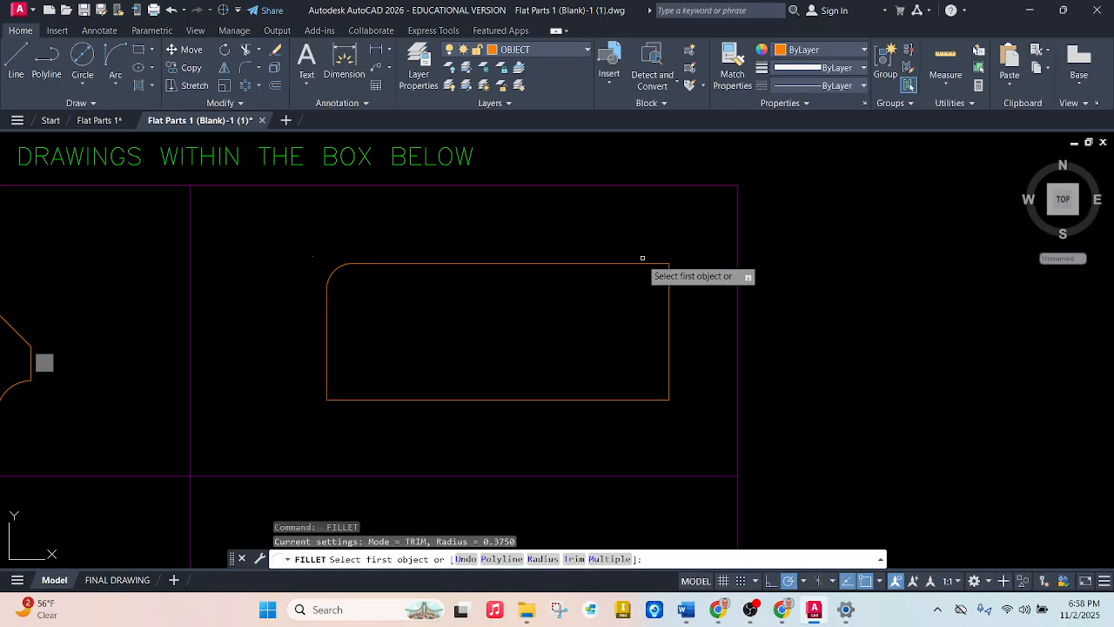
left_click(670, 262)
left_click(668, 271)
key("Return")
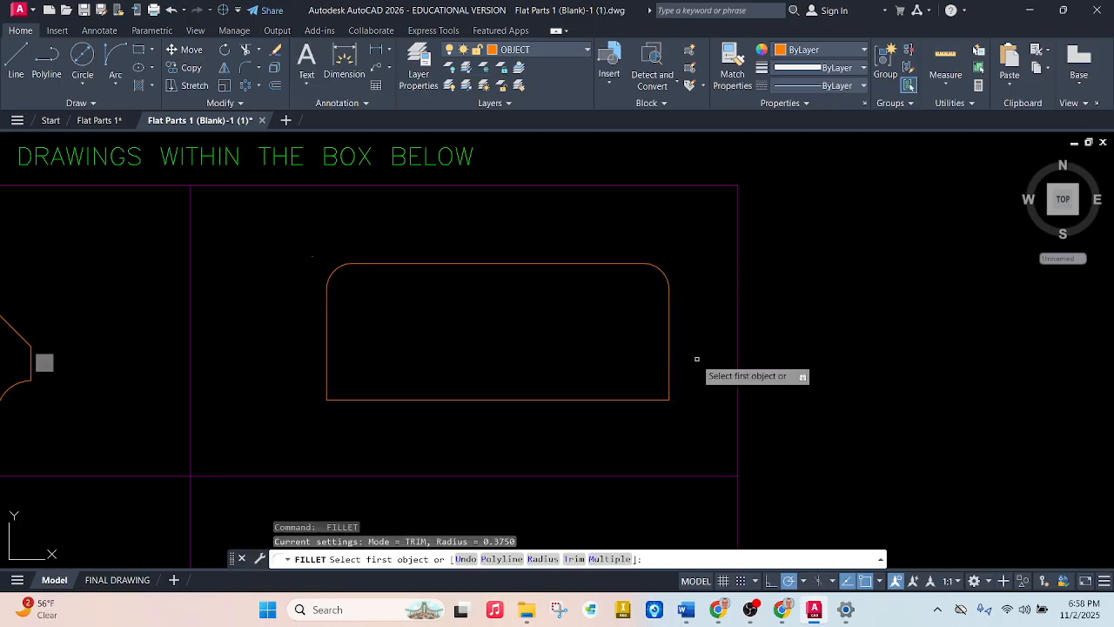
left_click(671, 366)
left_click(642, 400)
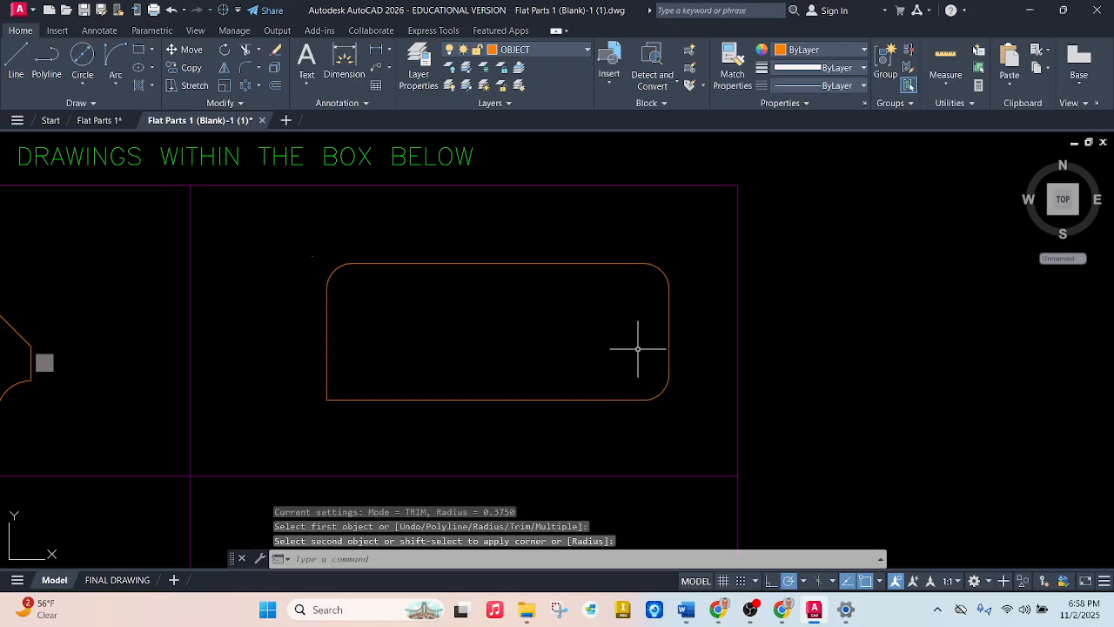
key("Return")
left_click(328, 376)
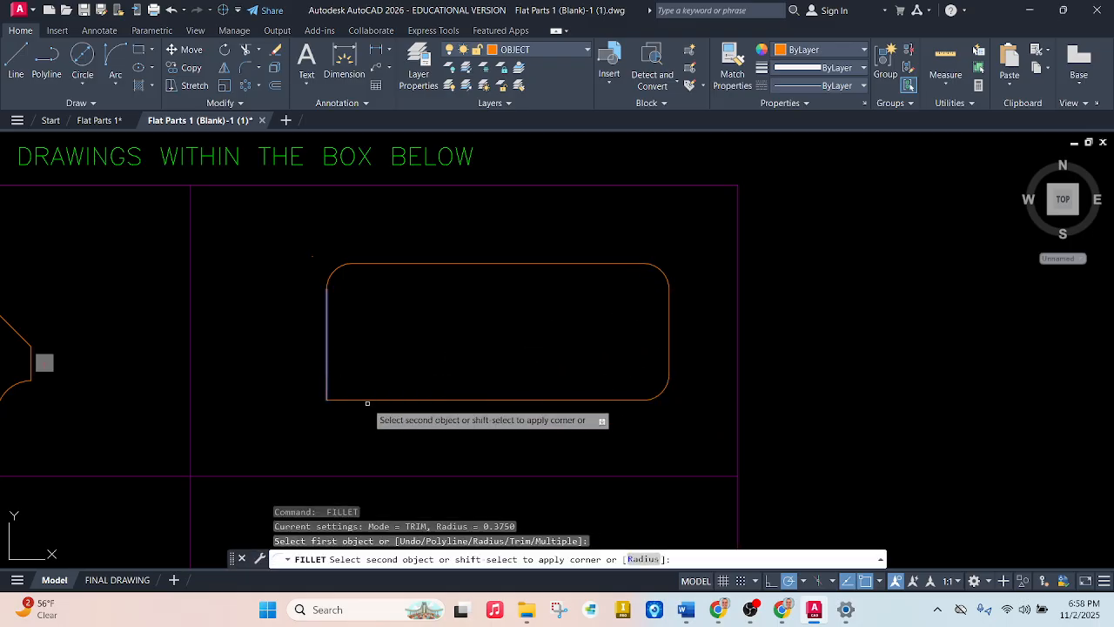
left_click(368, 400)
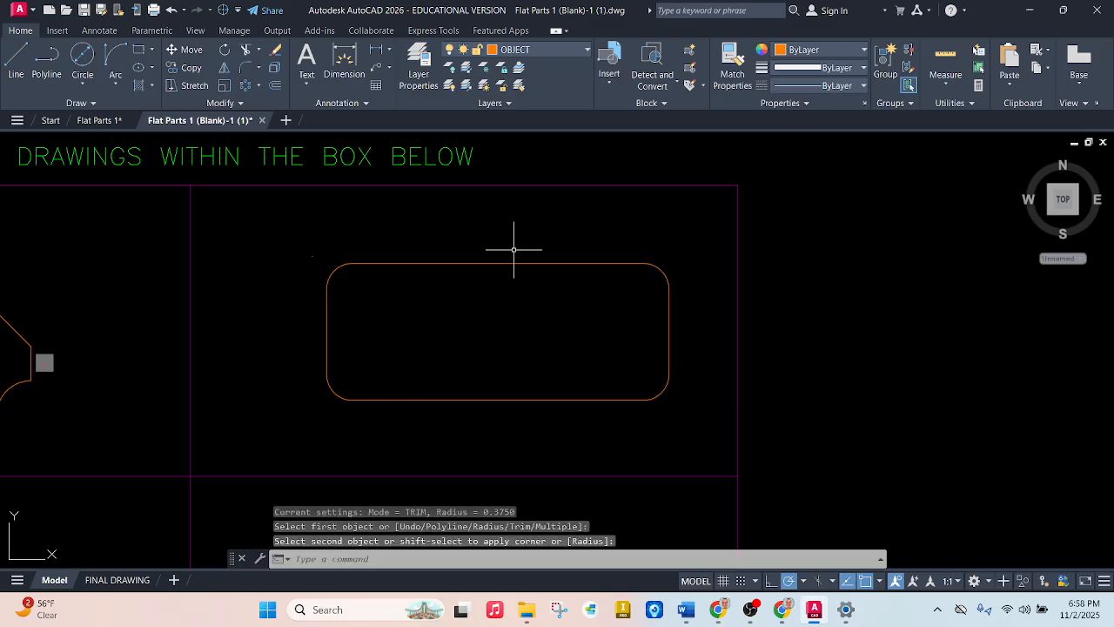
key("Escape")
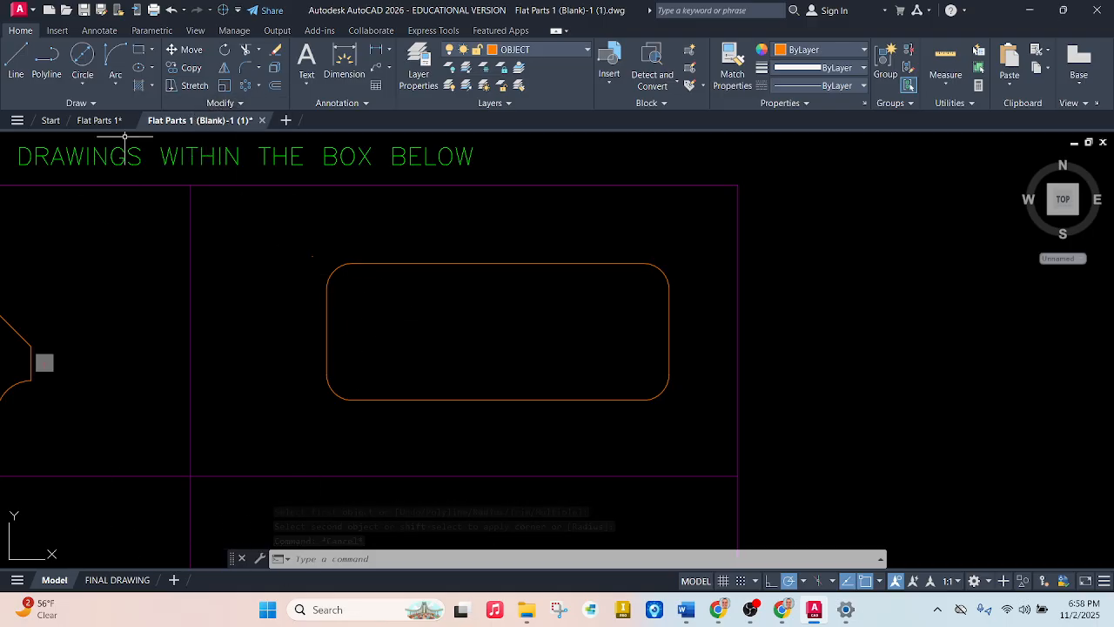
- Check the small holes in the Flat Parts 1 reference, and draw a circle of diameter .375 at the centre of the upper-left fillet arc
left_click(99, 120)
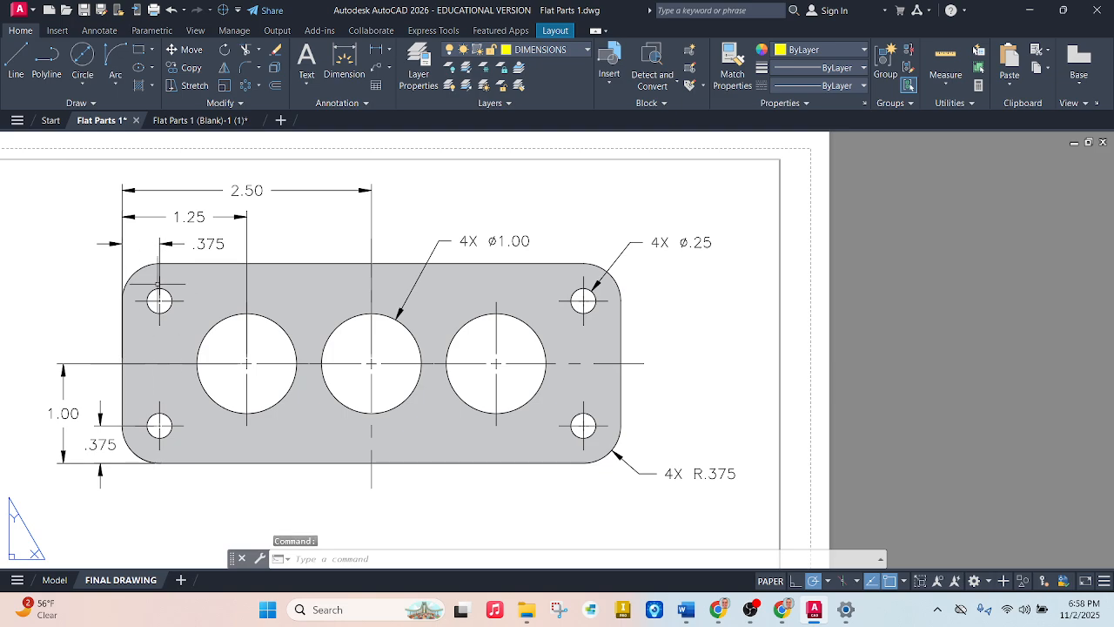
left_click(185, 123)
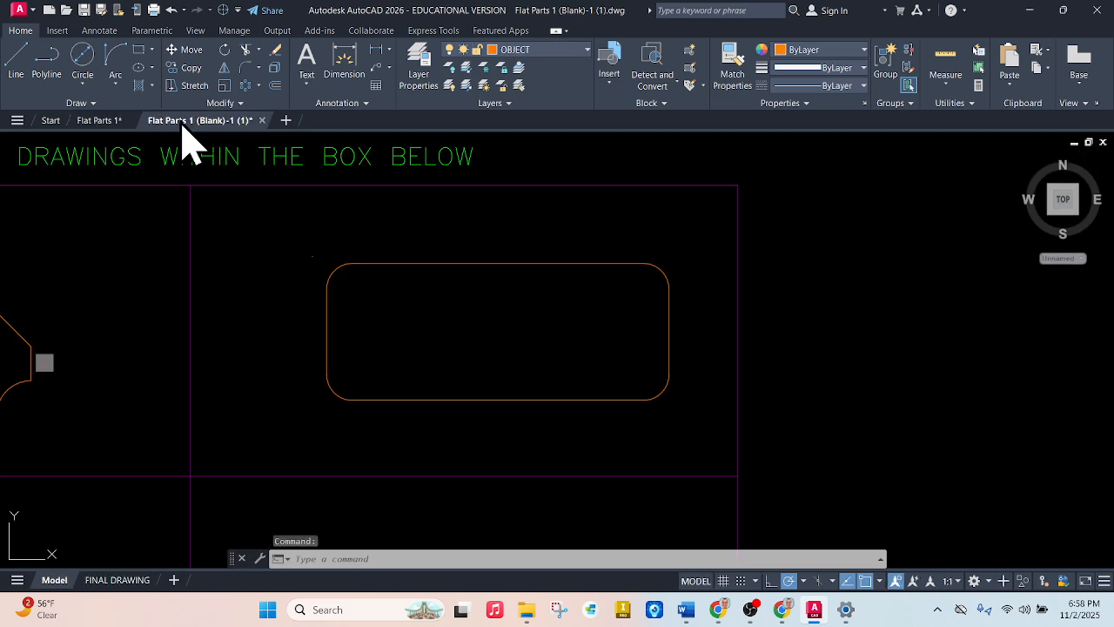
left_click(81, 55)
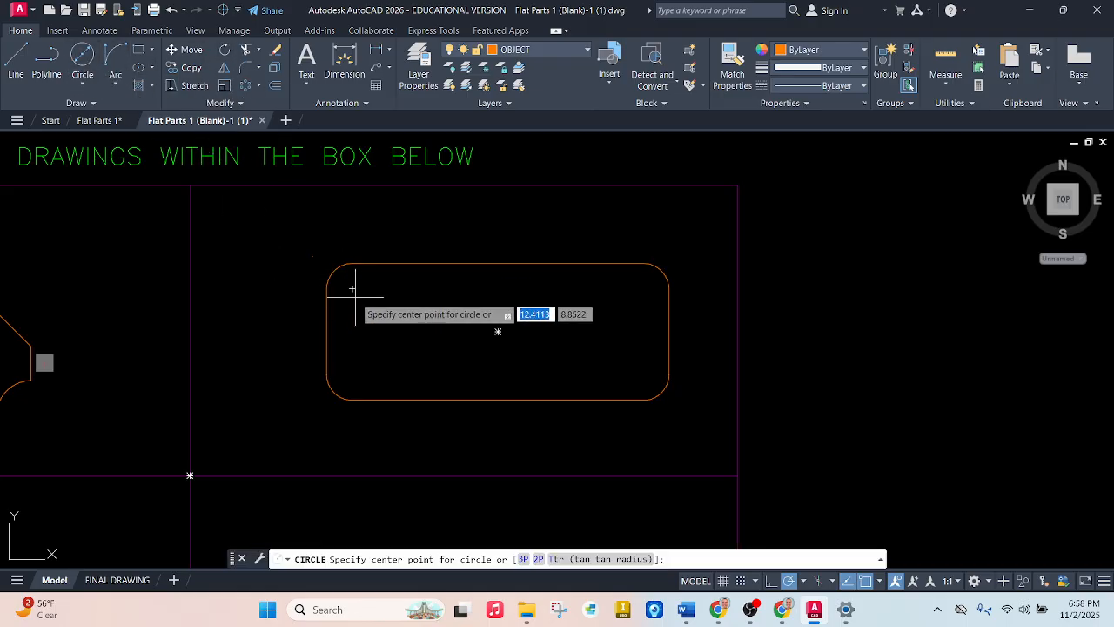
left_click(353, 288)
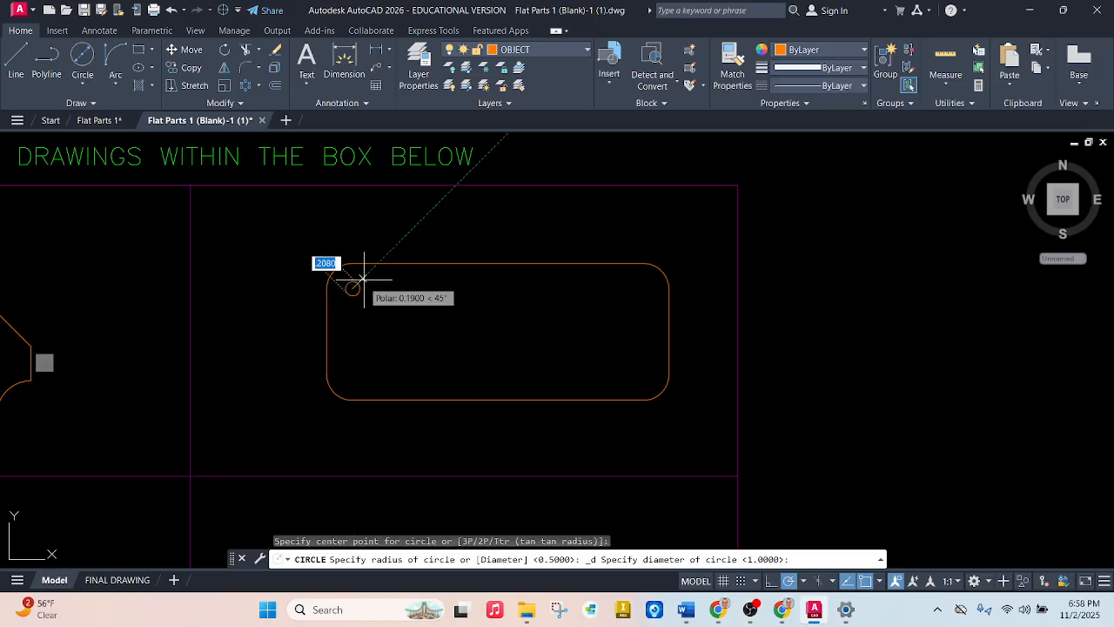
key("BackSpace")
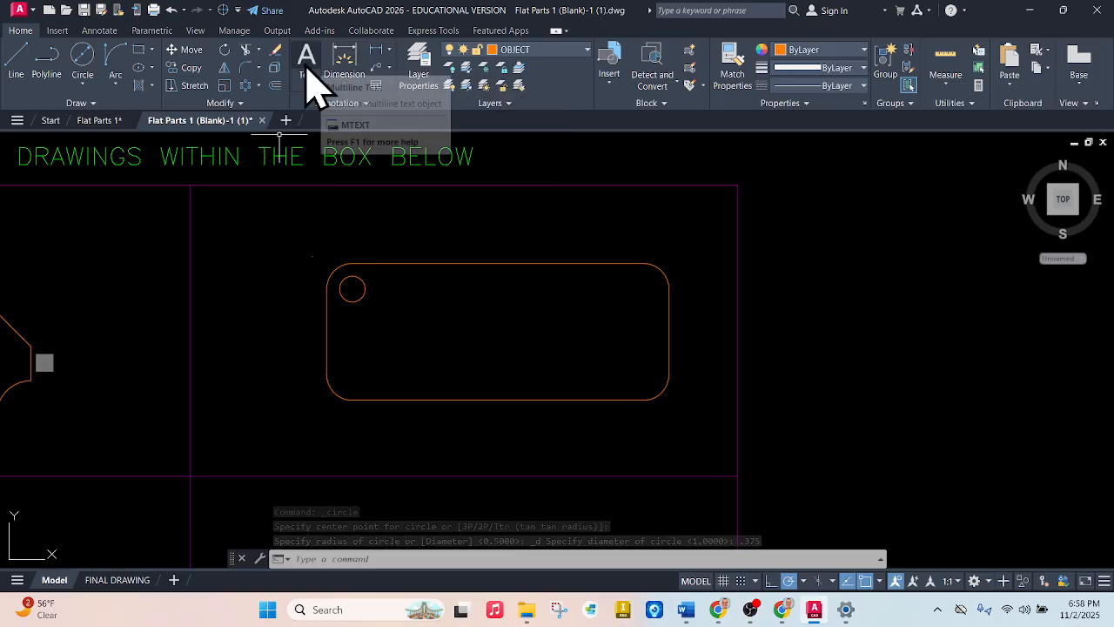
- Make a rectangular array of the small circle with 2 columns and 2 rows, the second row about 1.16 below the first
left_click(259, 86)
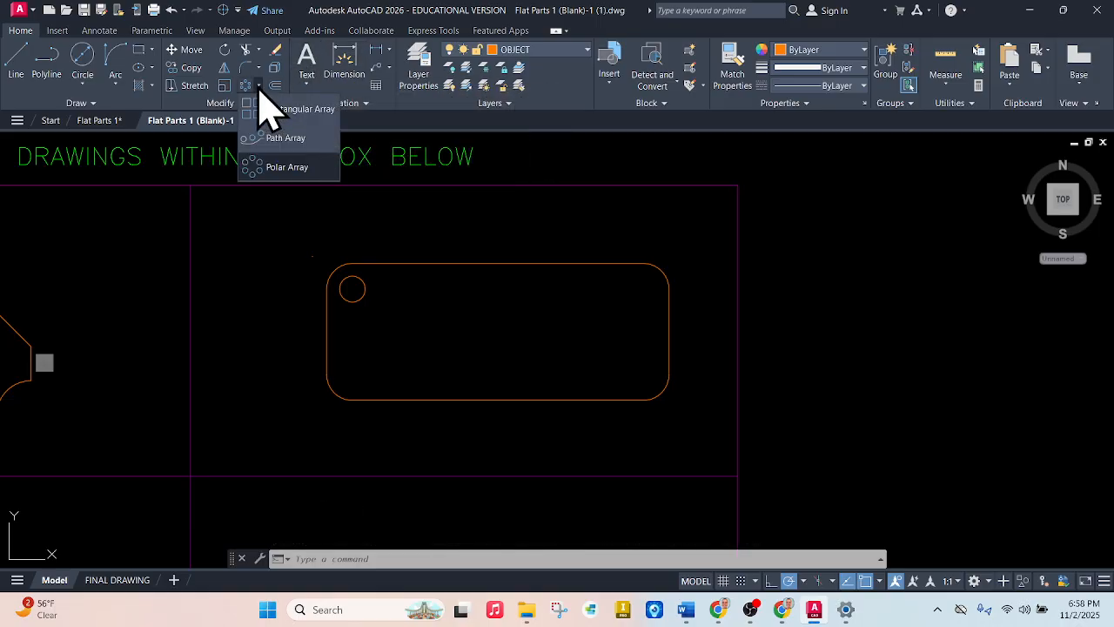
left_click(274, 110)
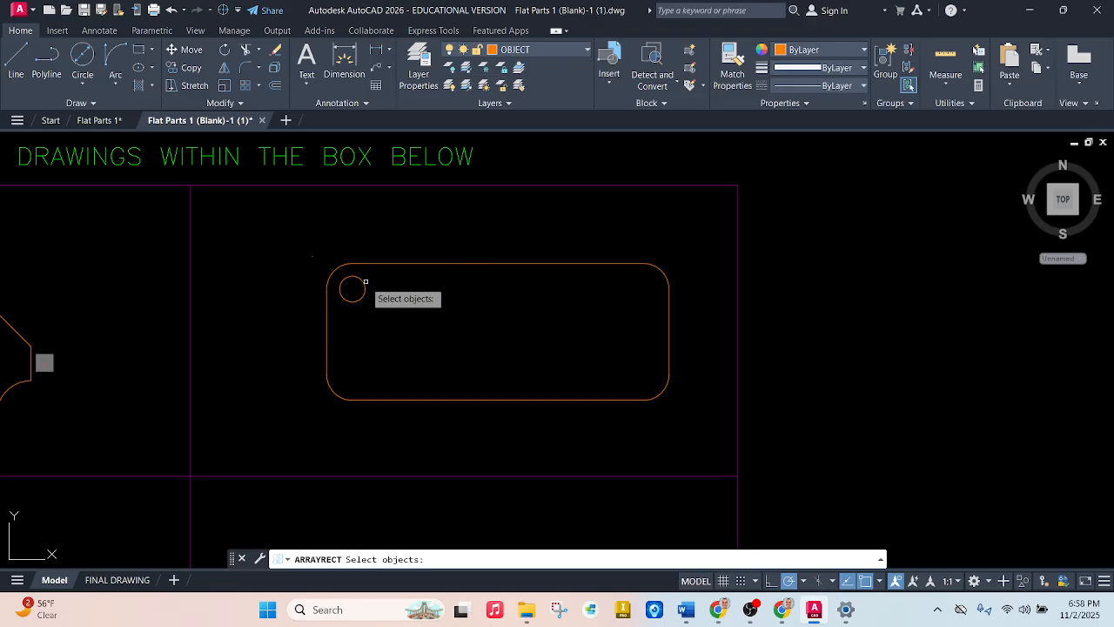
left_click(364, 281)
key("Return")
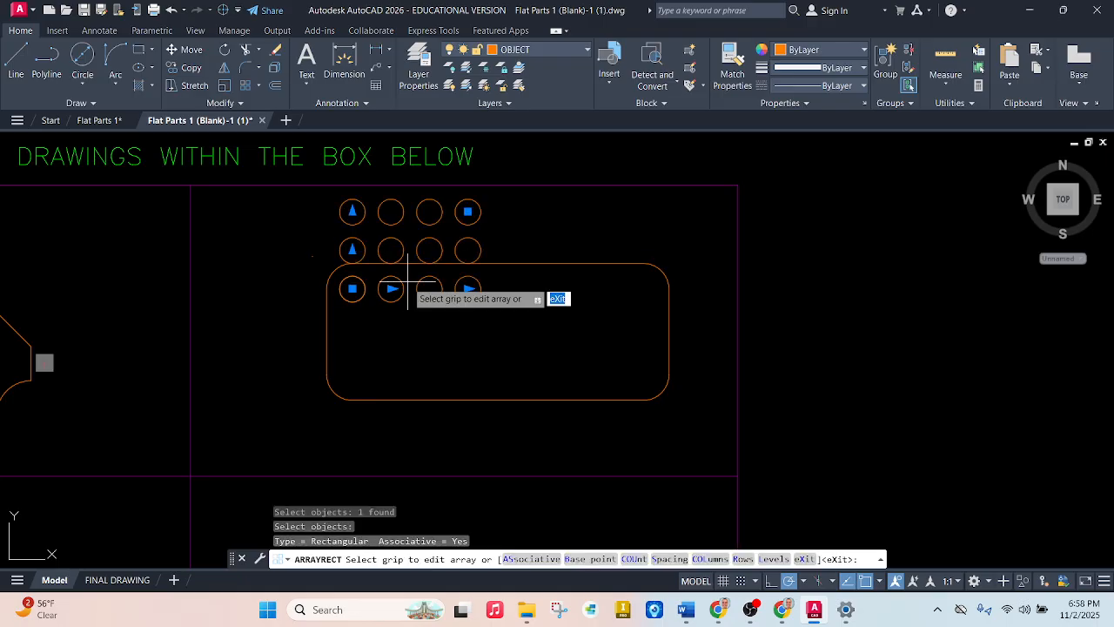
left_click(352, 251)
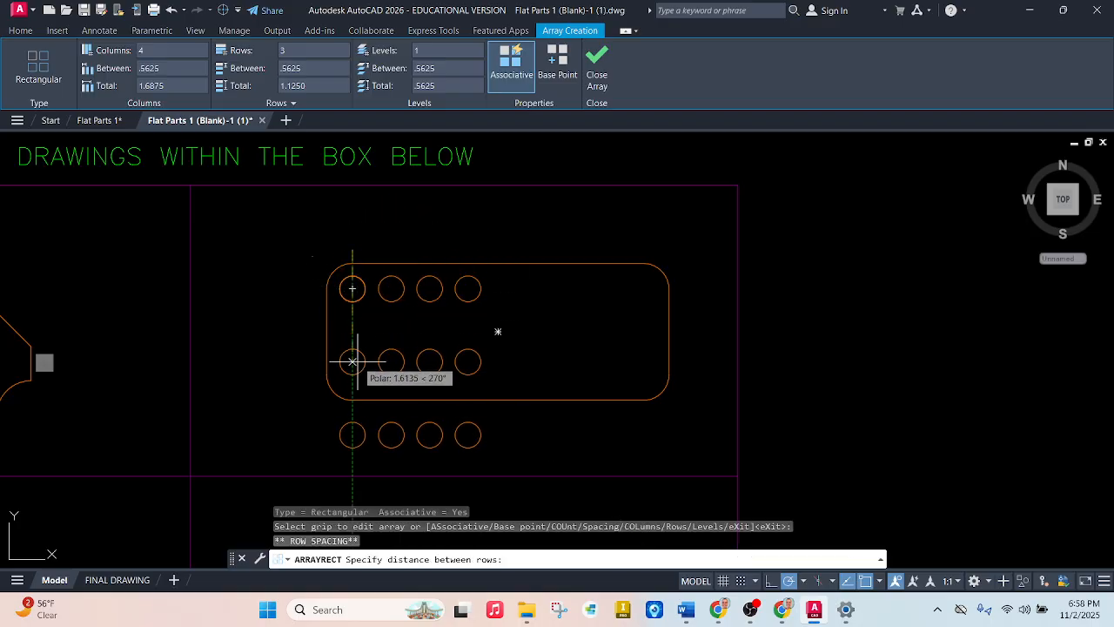
left_click(350, 370)
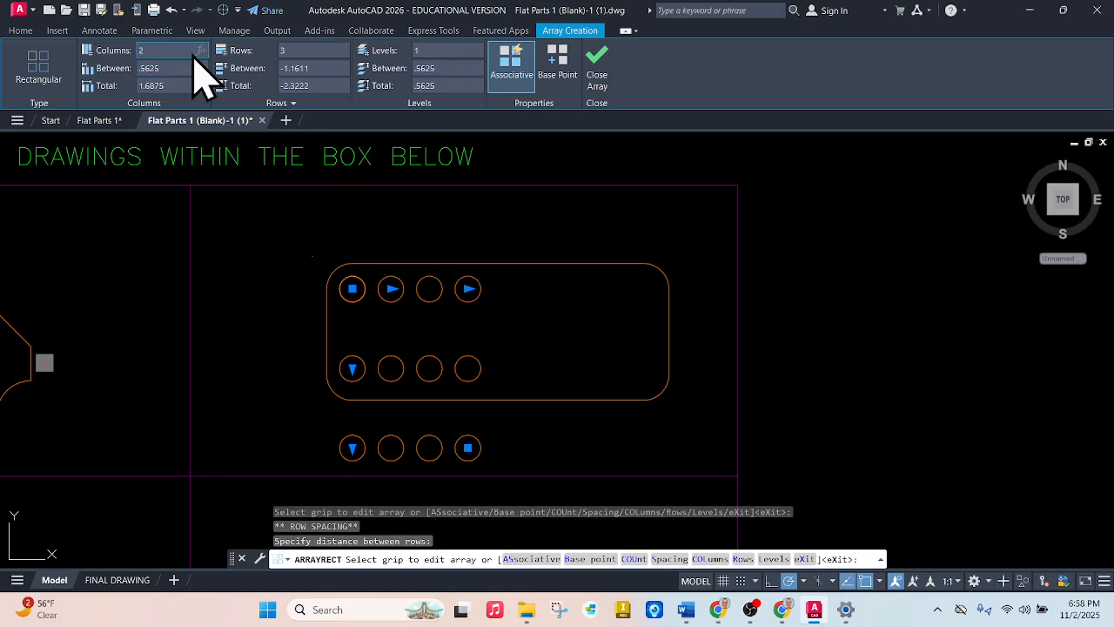
left_click(315, 49)
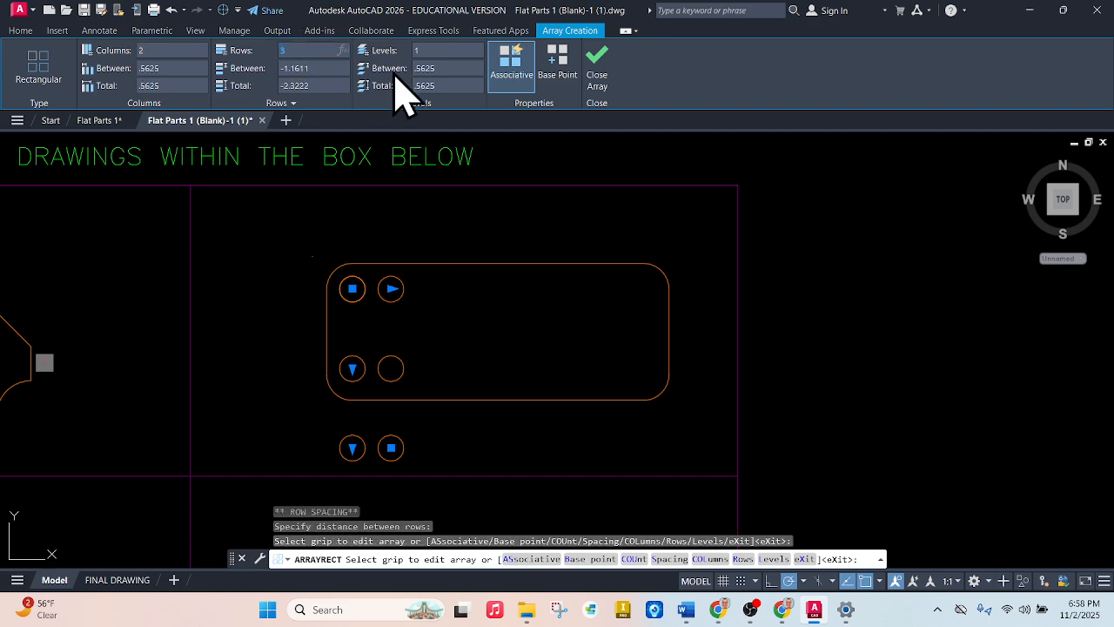
type("2")
key("Return")
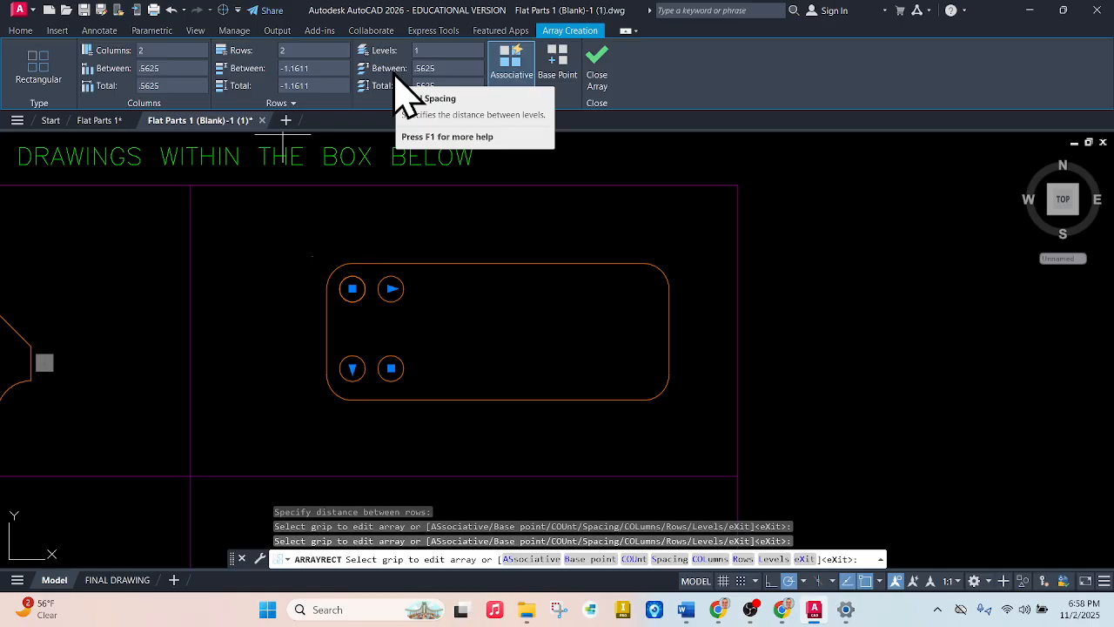
- Set the spacing between the two columns of the small-circle array to 4.25
left_click(392, 288)
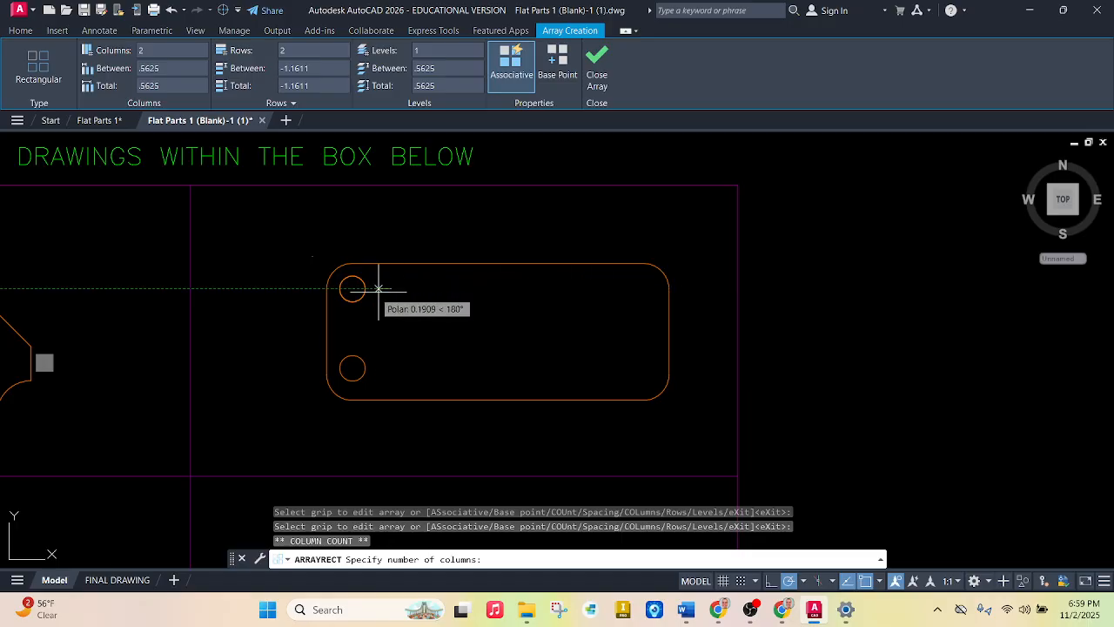
left_click(395, 288)
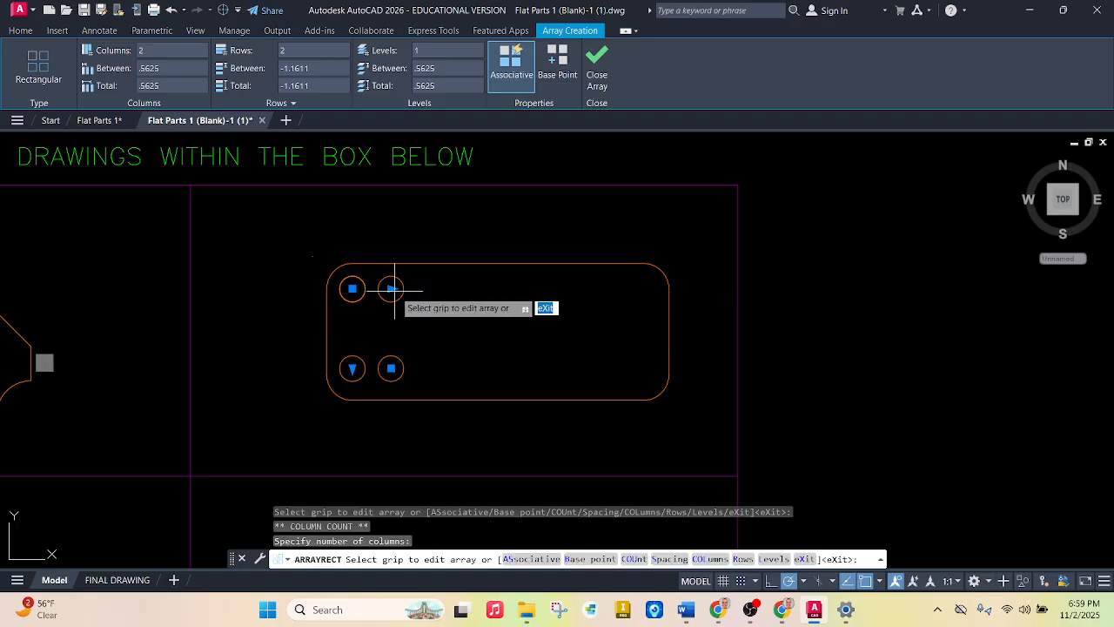
left_click(168, 67)
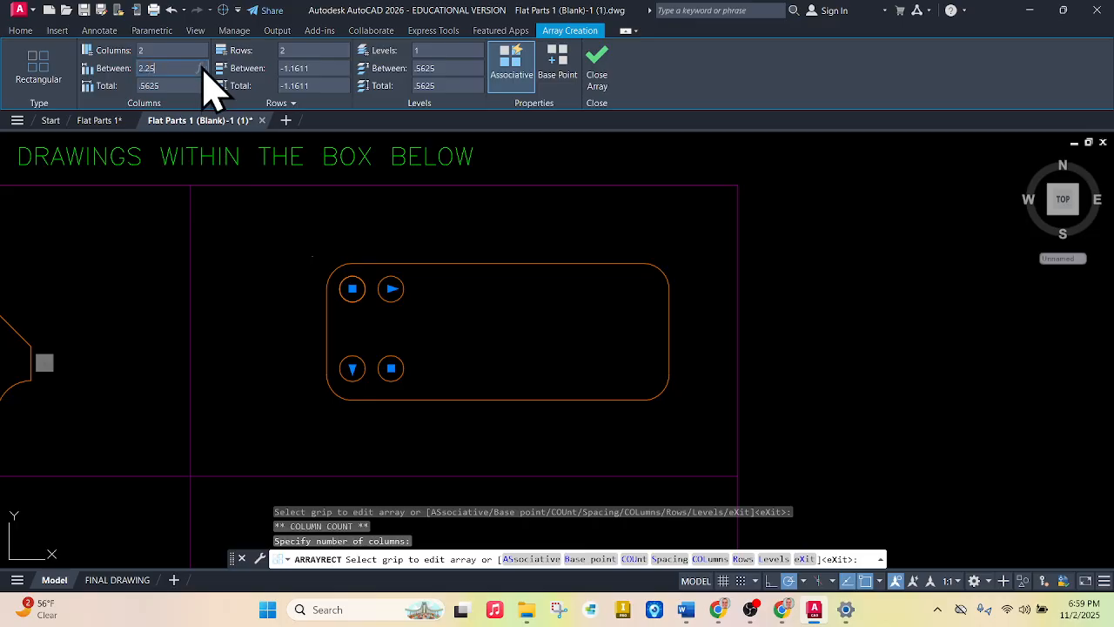
key("Return")
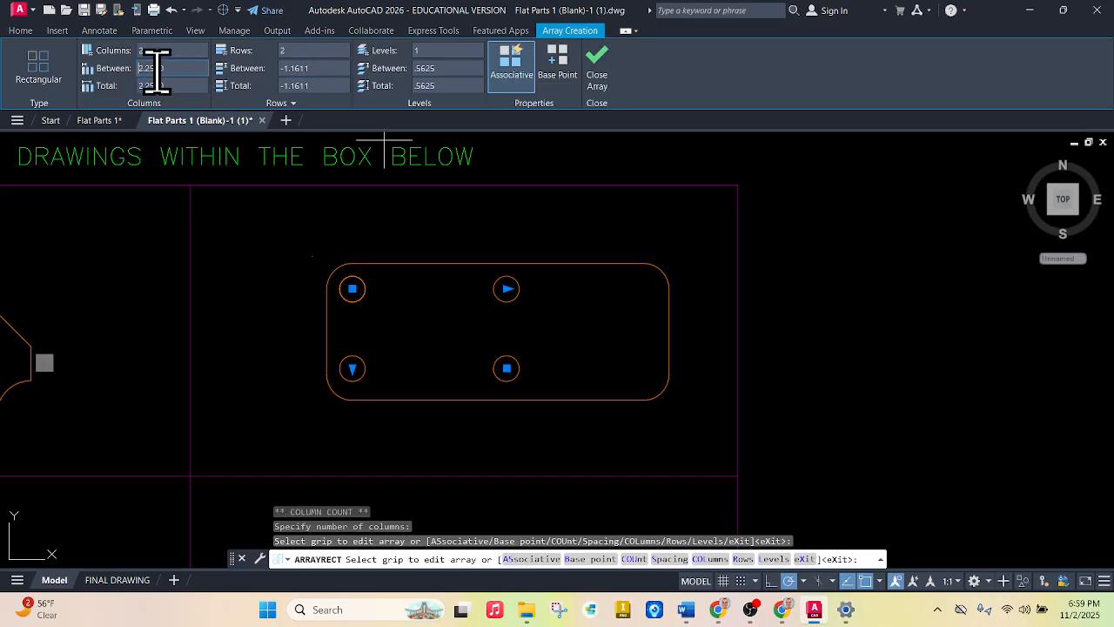
left_click(144, 69)
type("4.25")
key("Return")
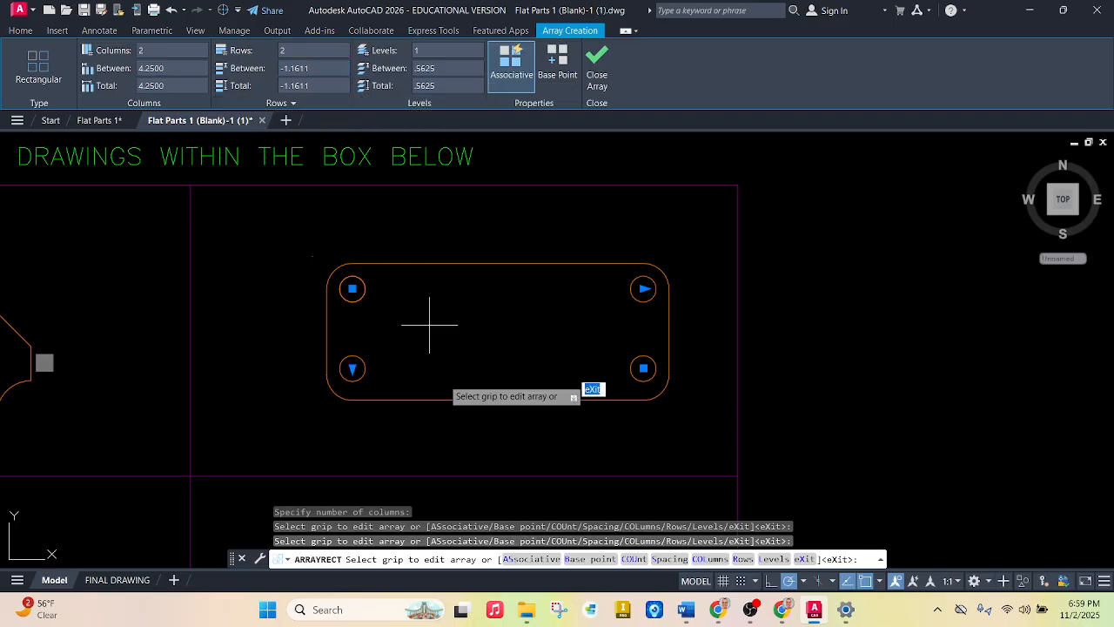
- Set the spacing between the array's two rows to -1.25 and finish the array
left_click(341, 67)
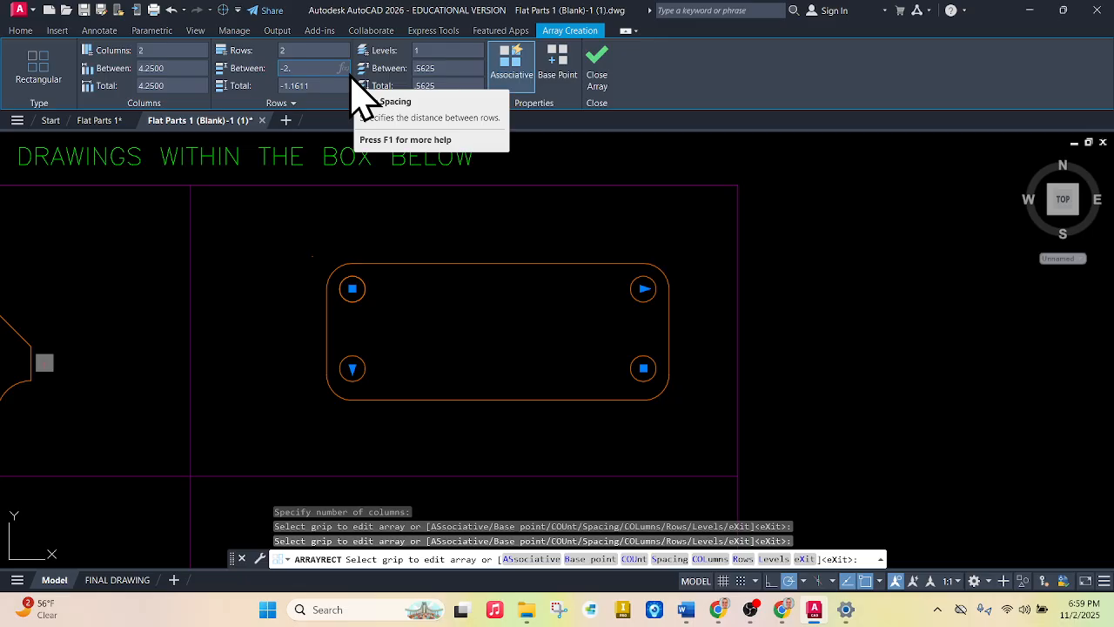
type("5")
key("Return")
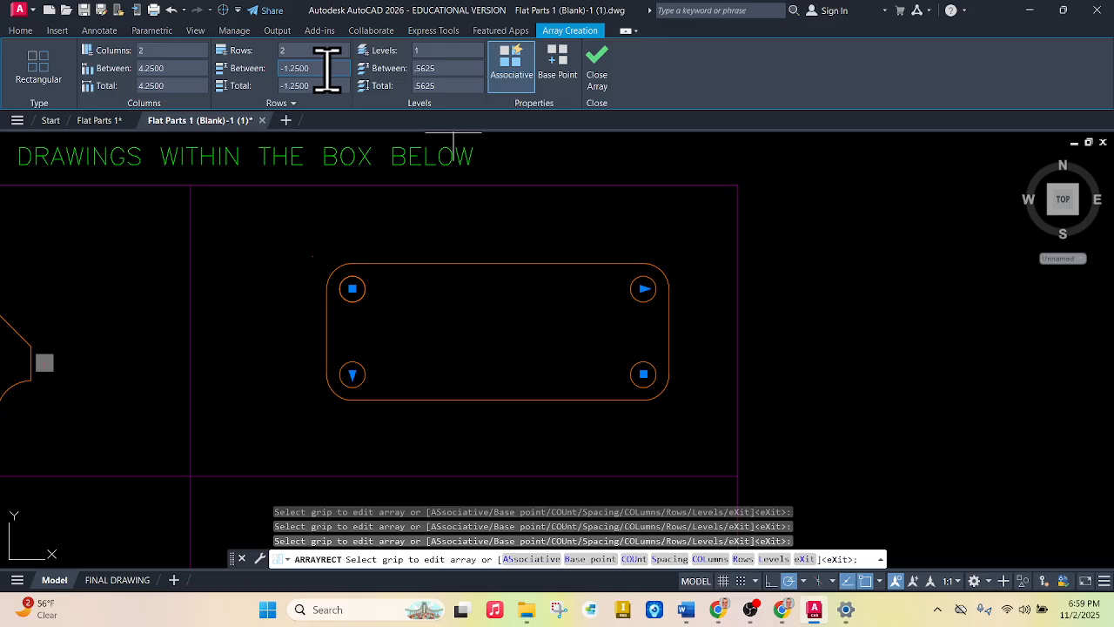
left_click(598, 65)
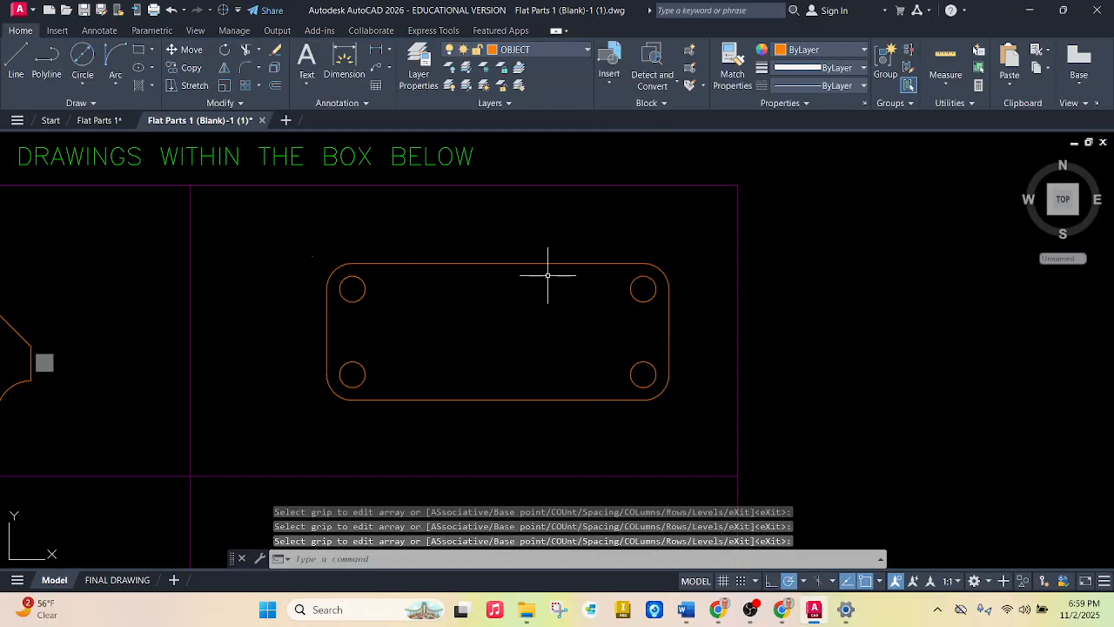
- Undo the rectangular array, keeping only the original small circle in the plate's upper-left corner
left_click(15, 61)
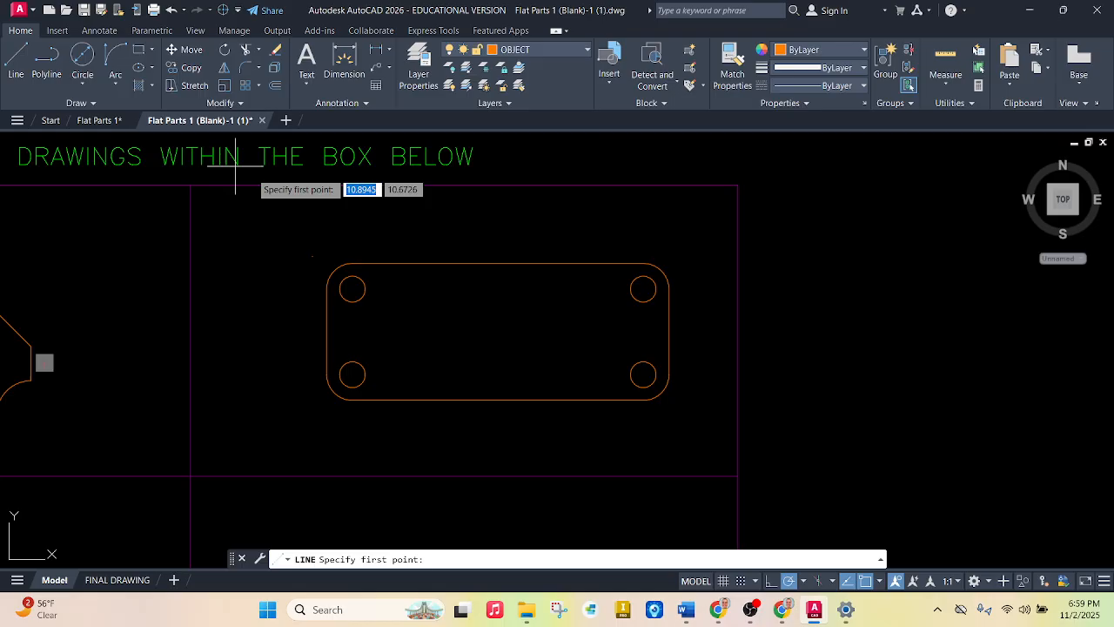
left_click(171, 14)
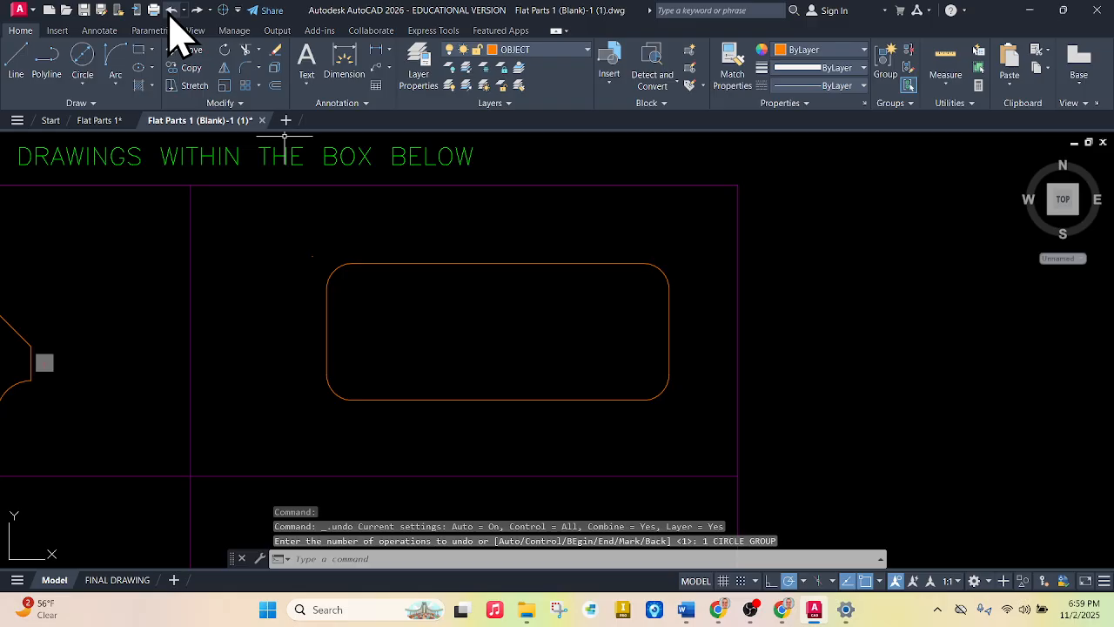
left_click(197, 10)
- Draw a vertical line and a horizontal polyline through the plate's centre, joining the midpoints of its opposite edges
left_click(16, 60)
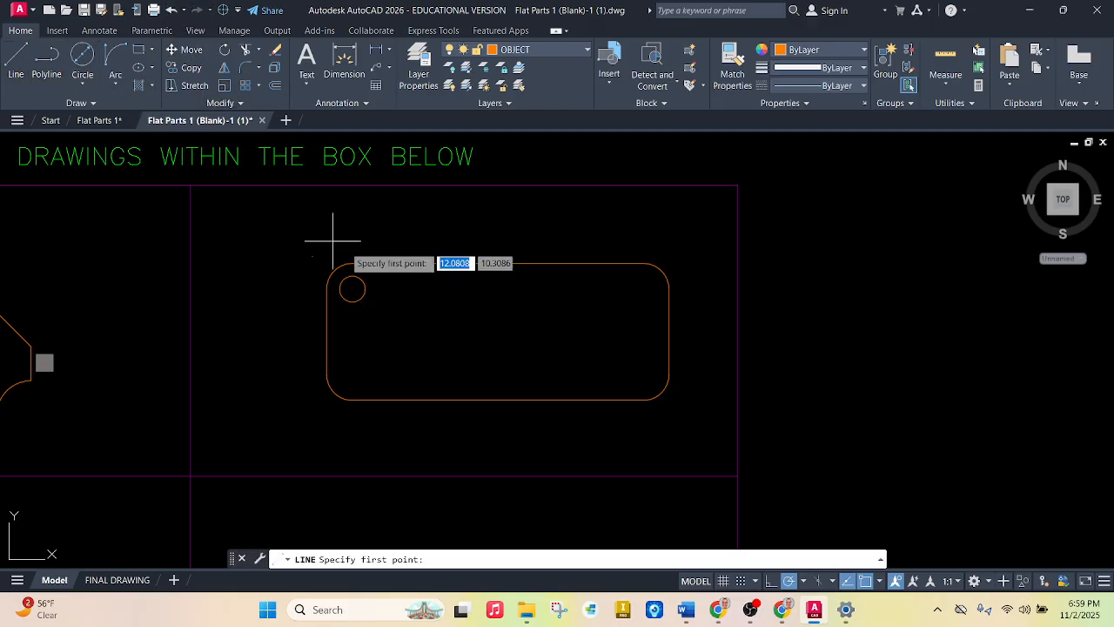
left_click(498, 263)
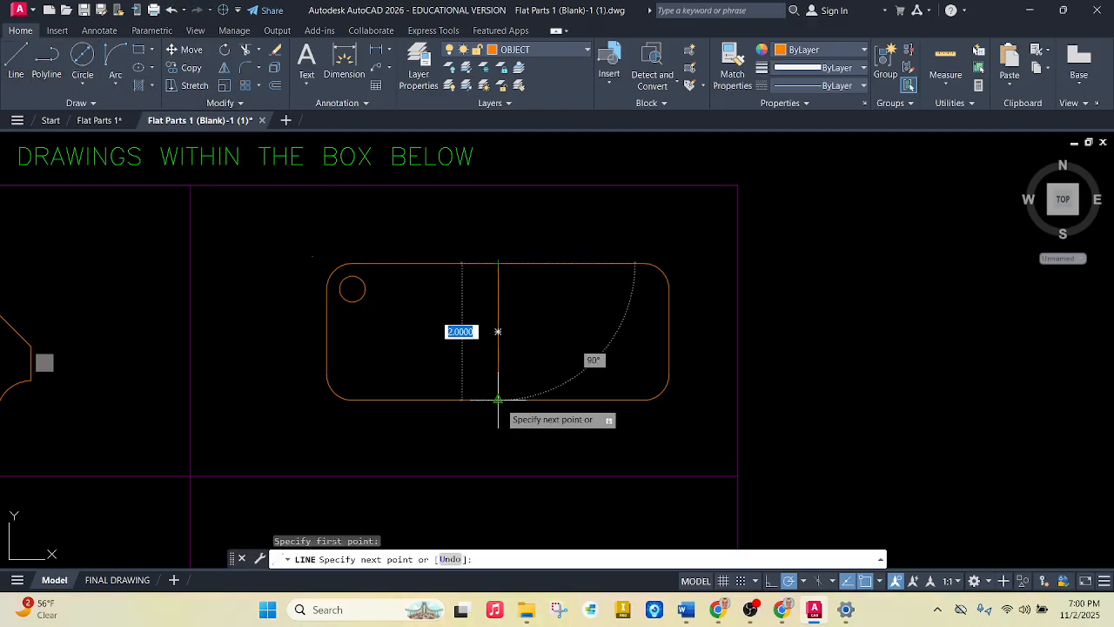
left_click(498, 398)
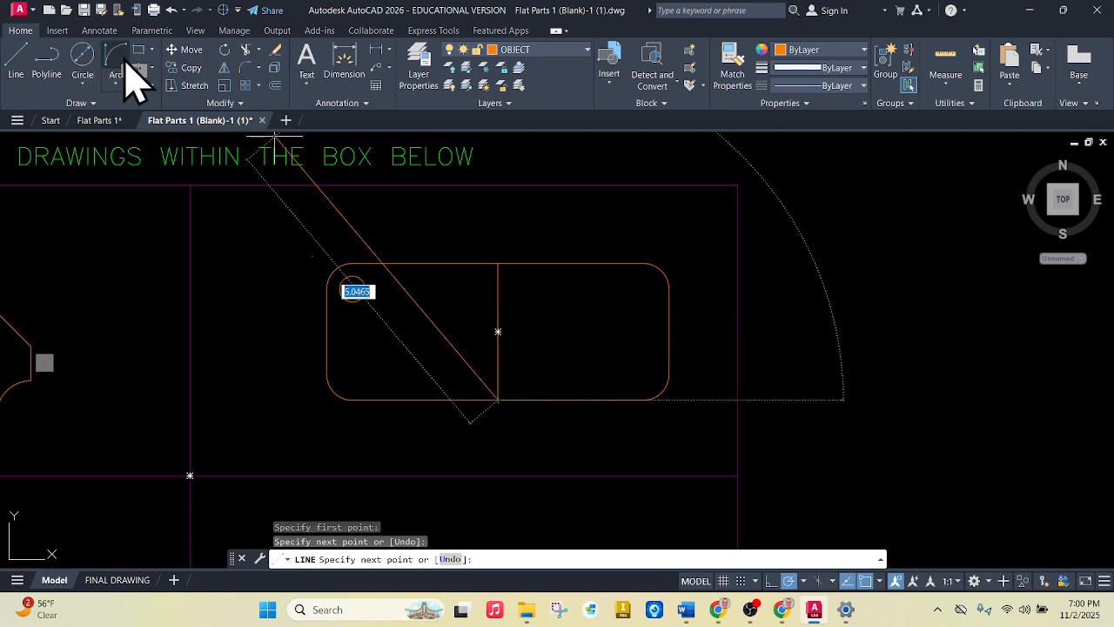
left_click(41, 63)
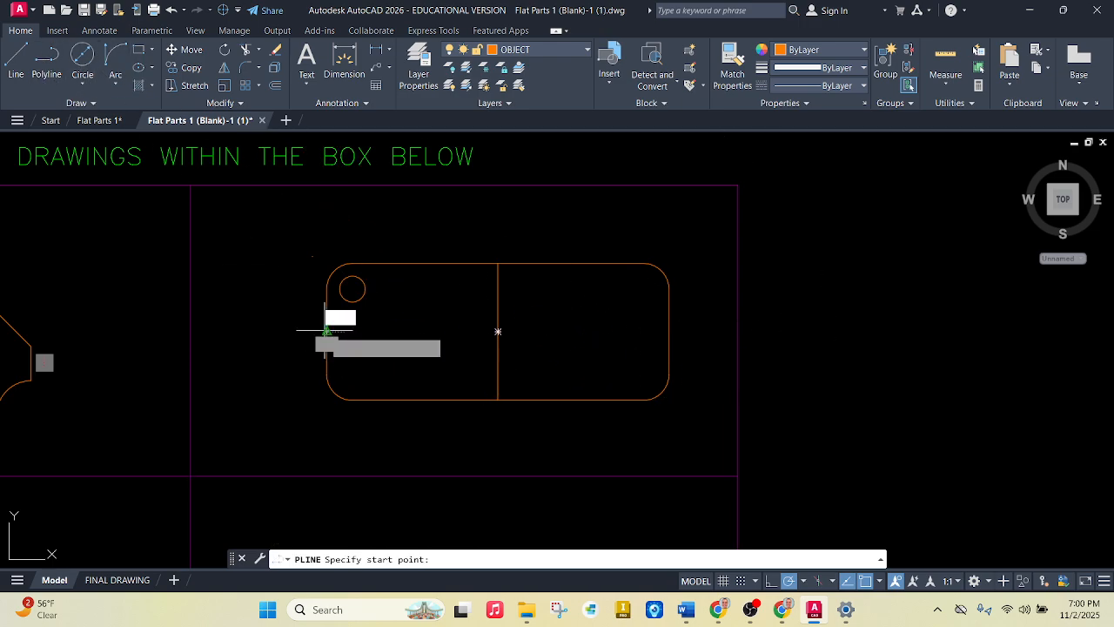
left_click(326, 332)
left_click(667, 332)
right_click(564, 306)
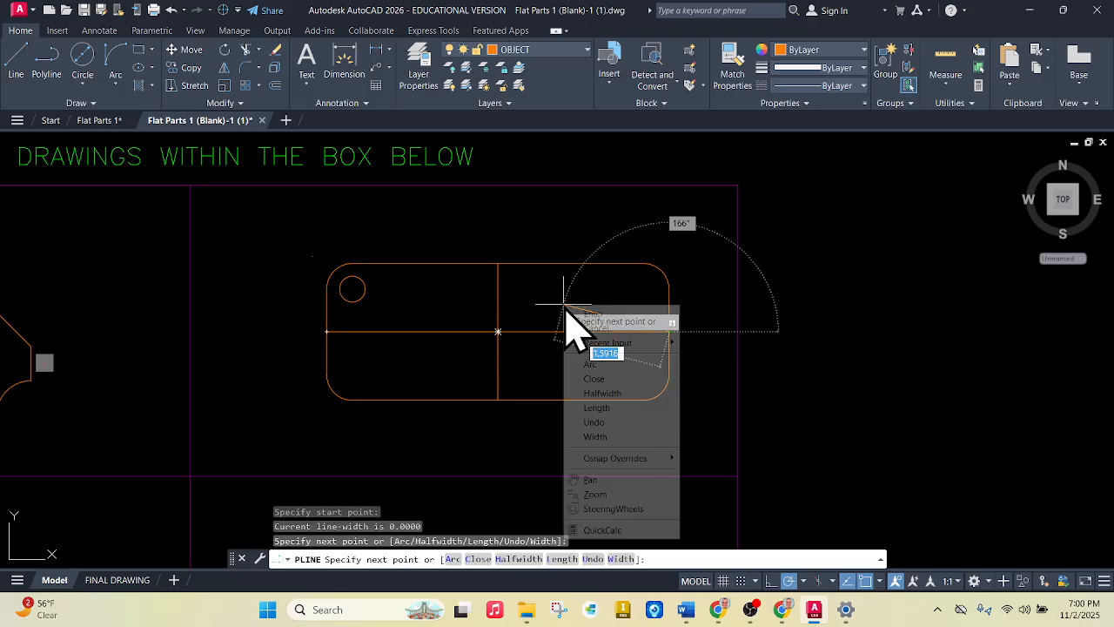
left_click(597, 316)
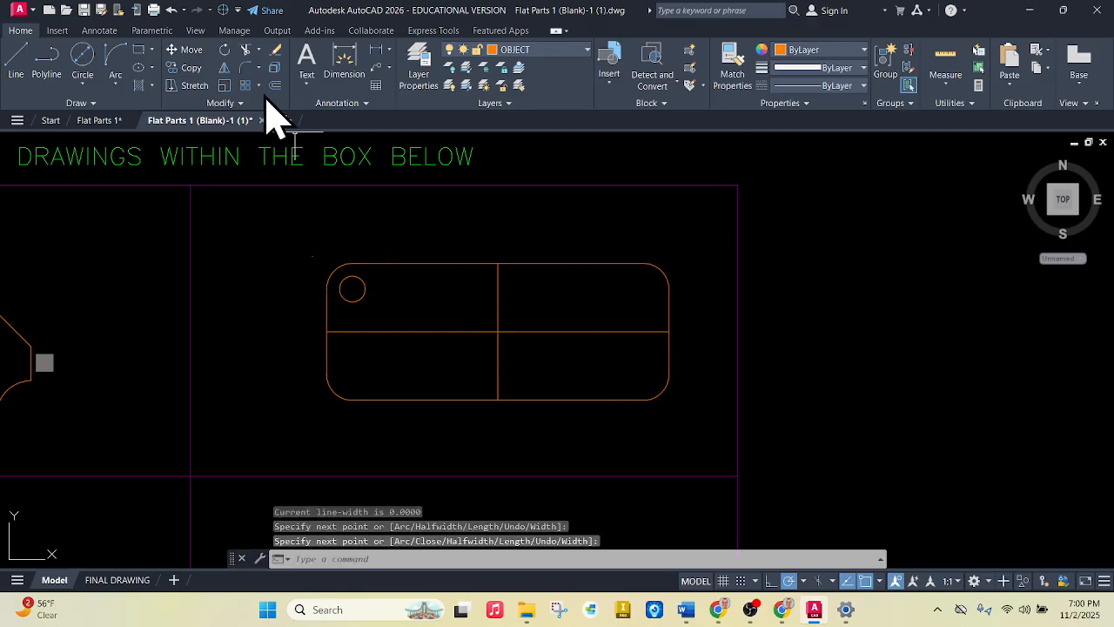
- Mirror the upper-left small circle about the vertical centre line, keeping the original
left_click(228, 70)
left_click(366, 288)
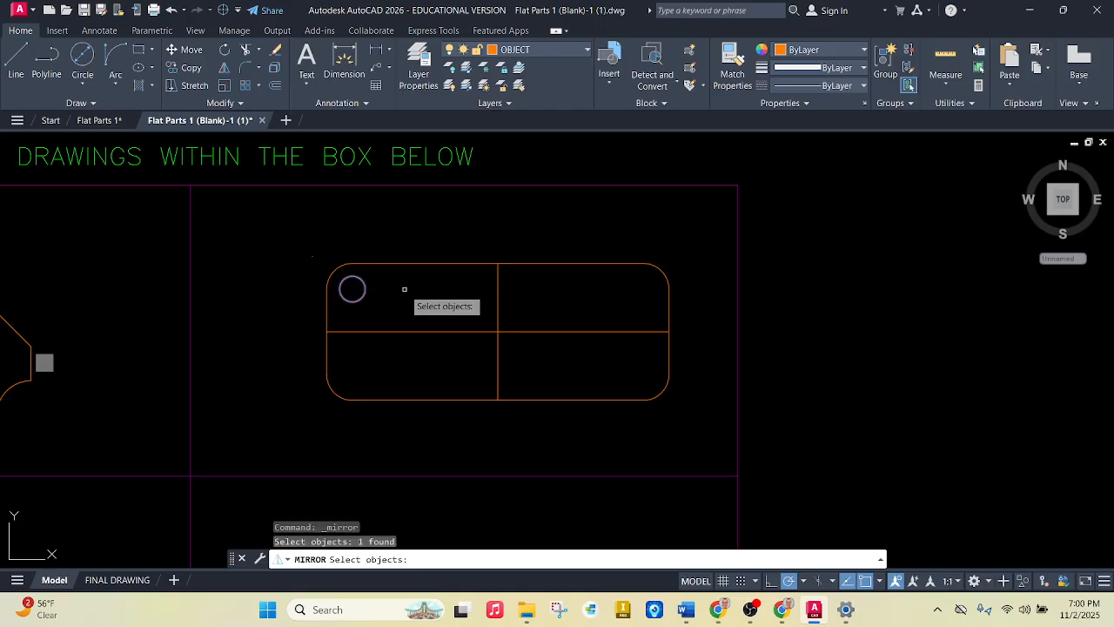
key("Return")
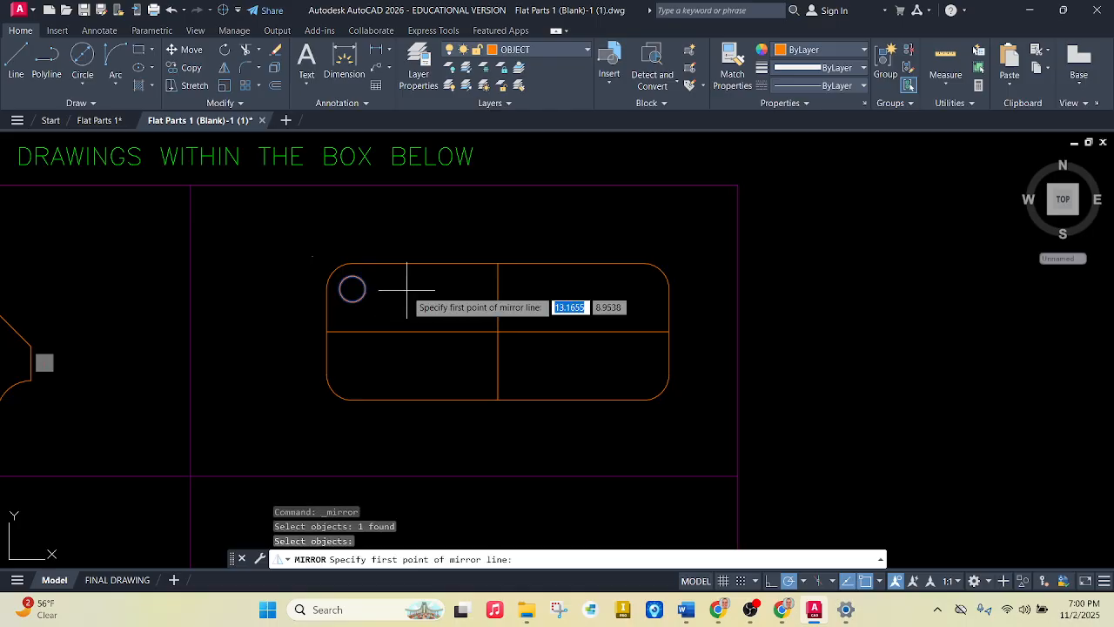
left_click(498, 263)
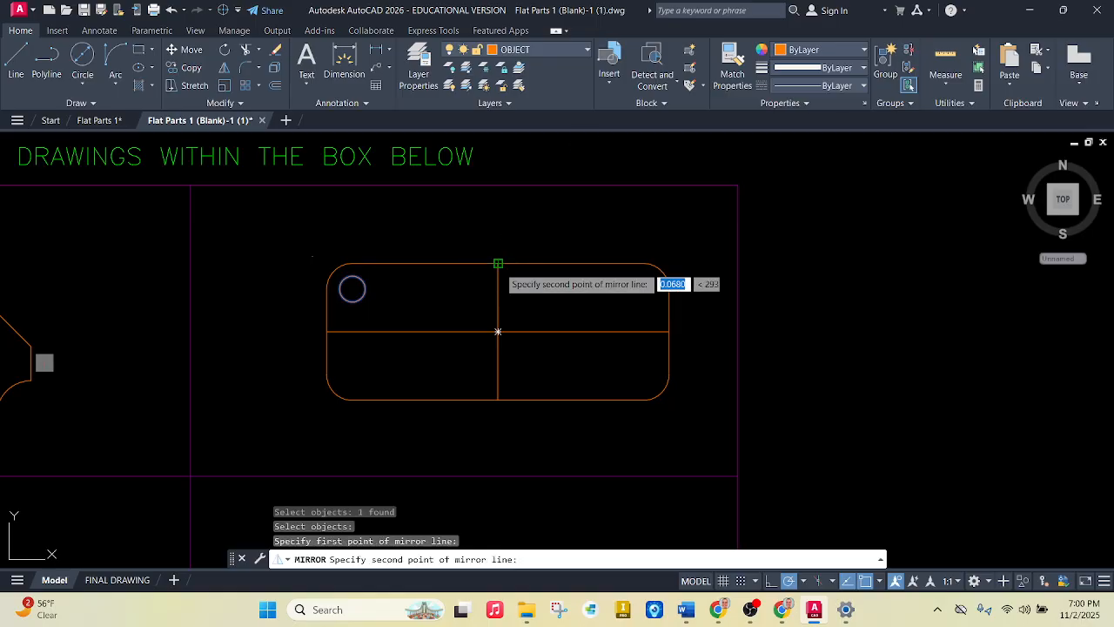
left_click(500, 401)
left_click(529, 452)
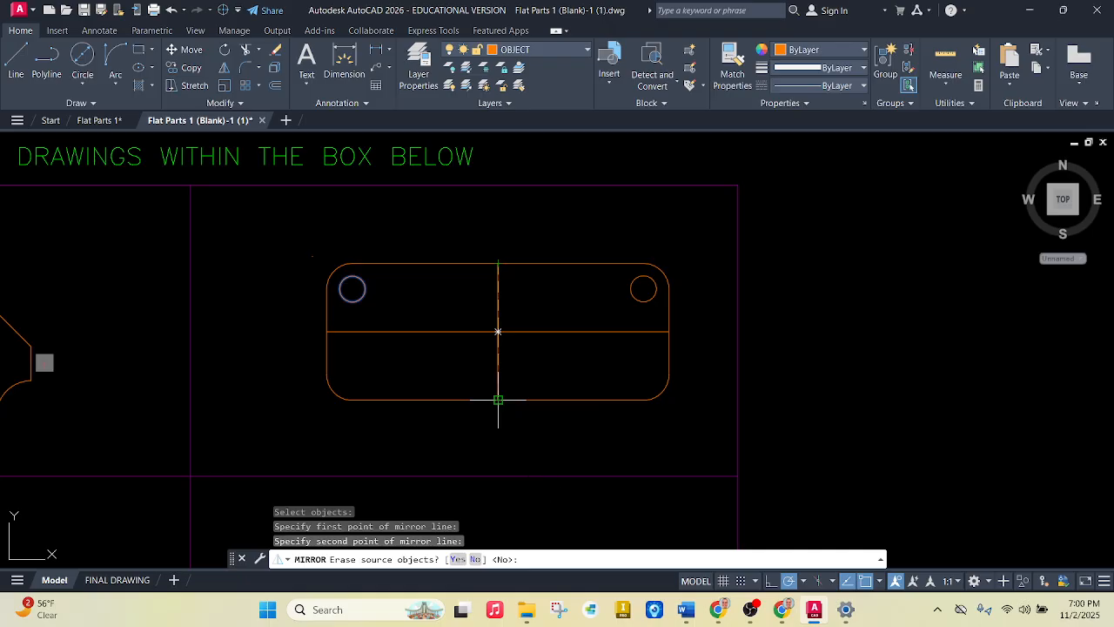
- Mirror both upper small circles about the horizontal centre line, keeping the originals
left_click(223, 67)
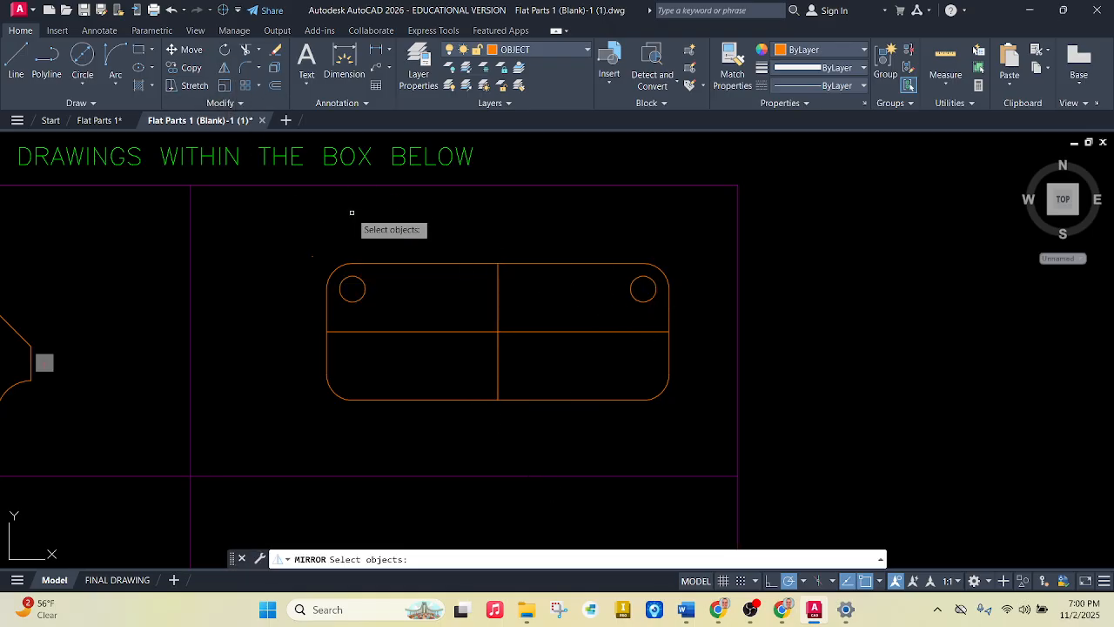
left_click(341, 289)
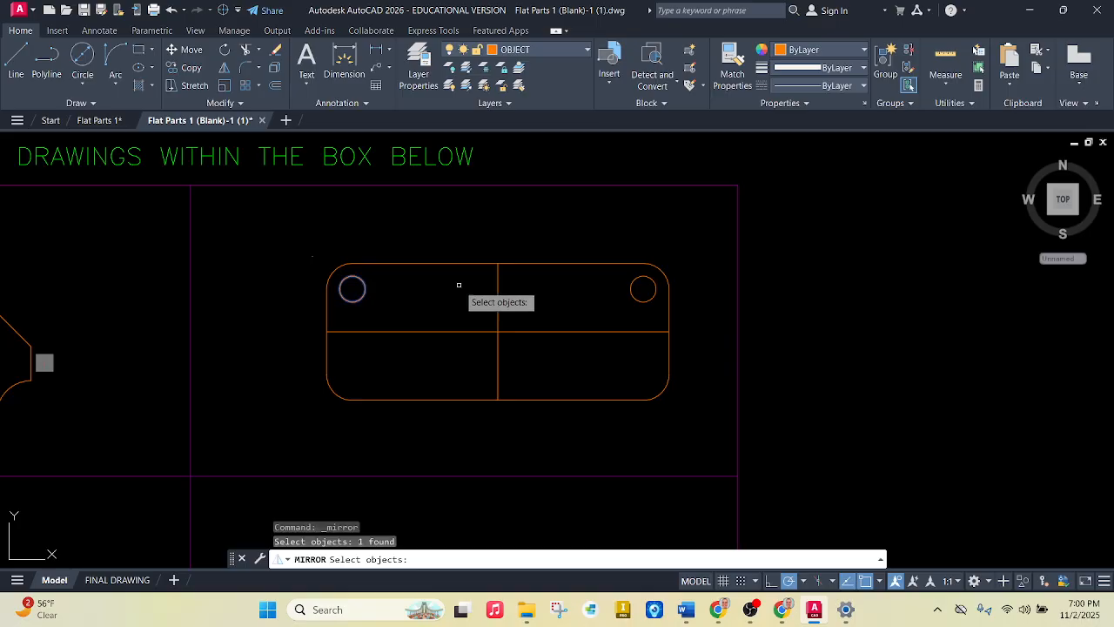
left_click(634, 283)
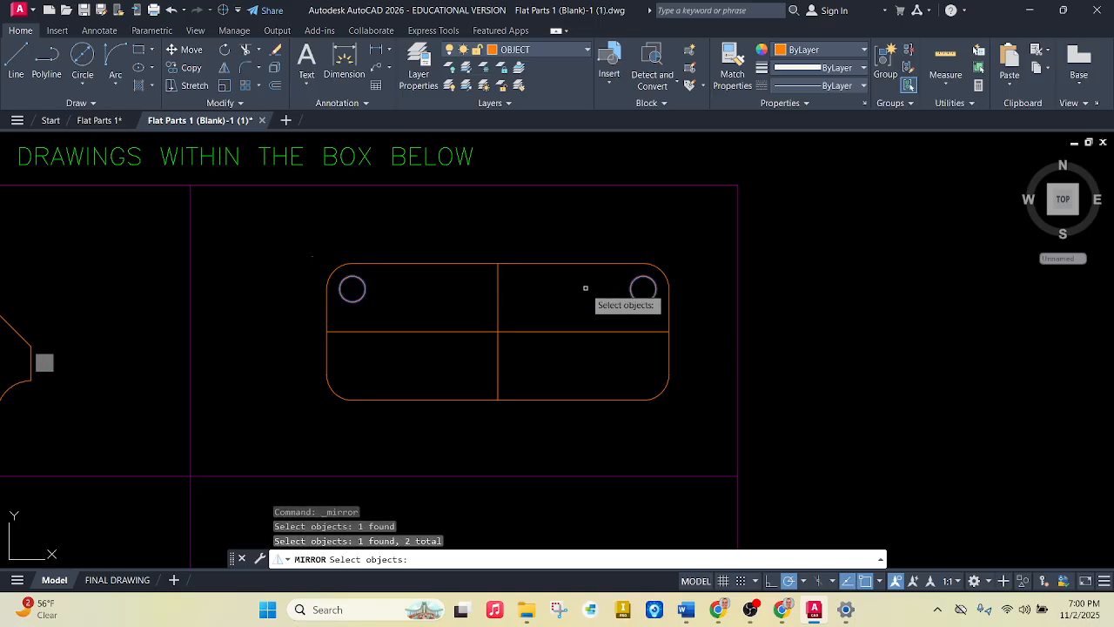
key("Return")
left_click(497, 331)
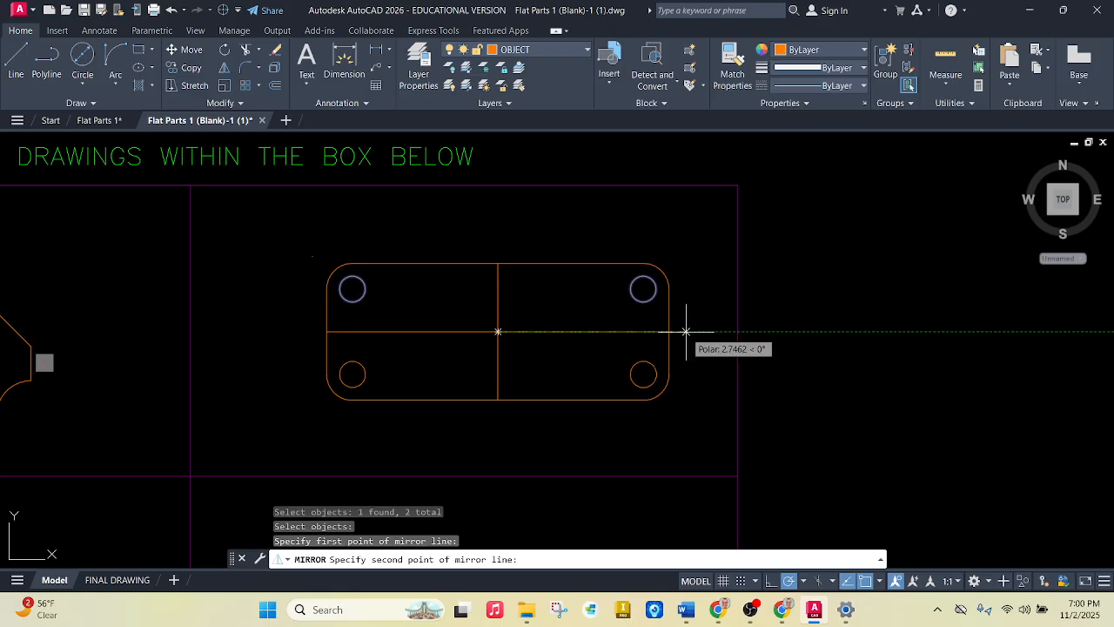
left_click(668, 331)
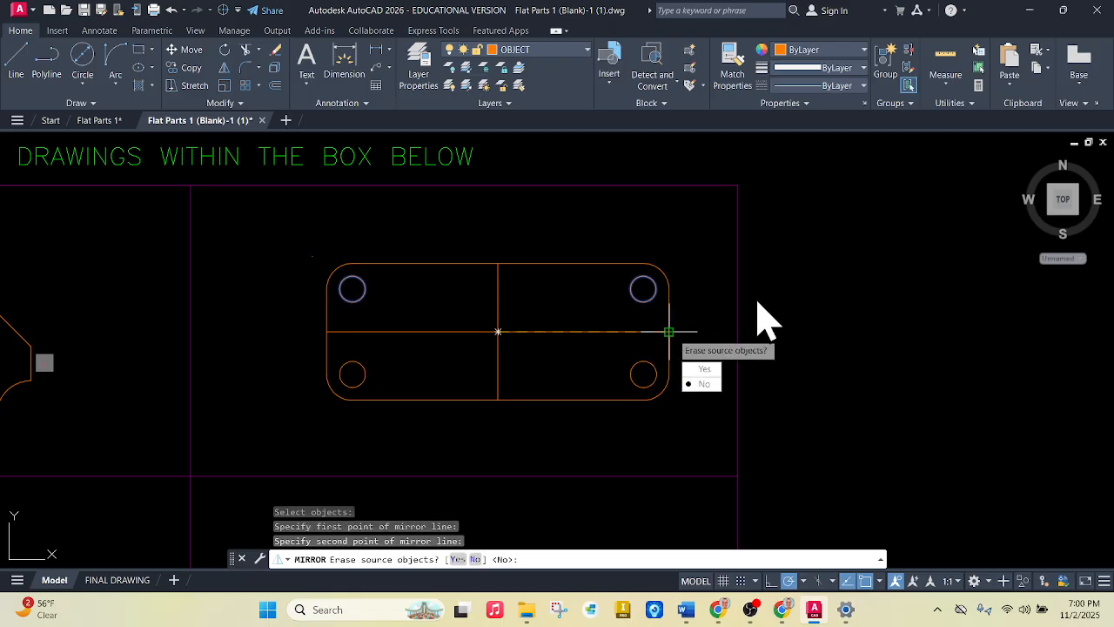
left_click(707, 383)
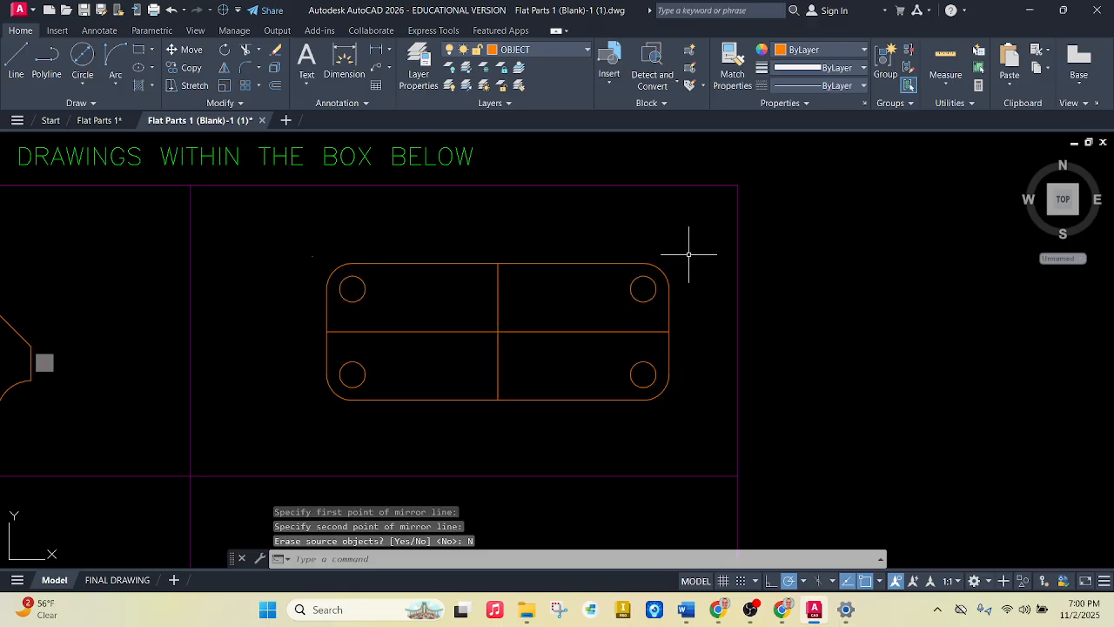
key("Escape")
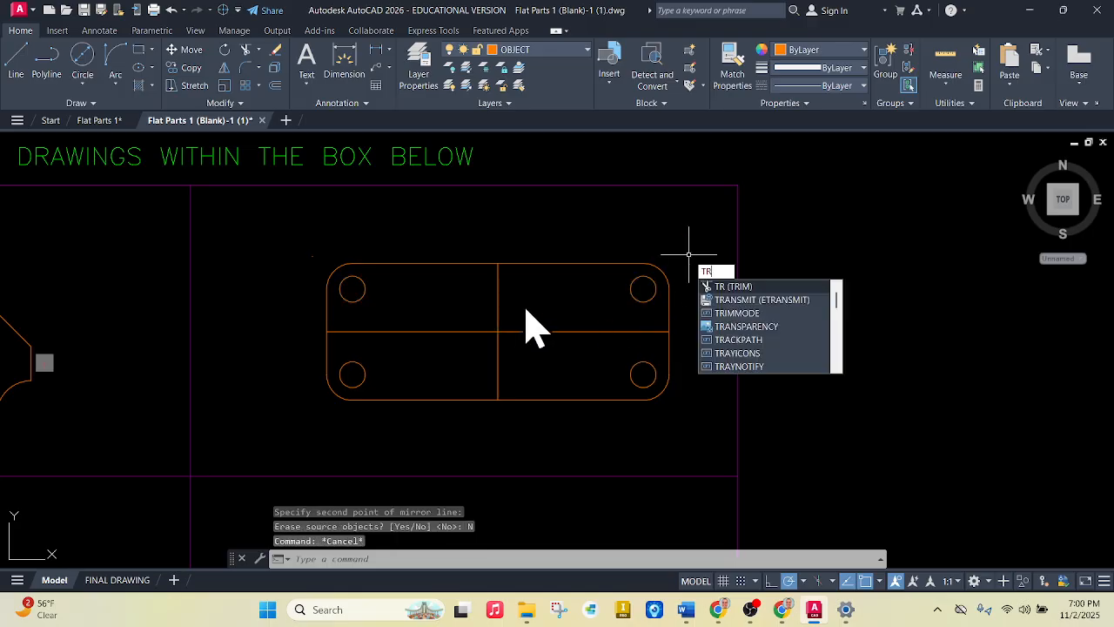
- Remove the horizontal and vertical construction lines inside the plate with Trim
key("Return")
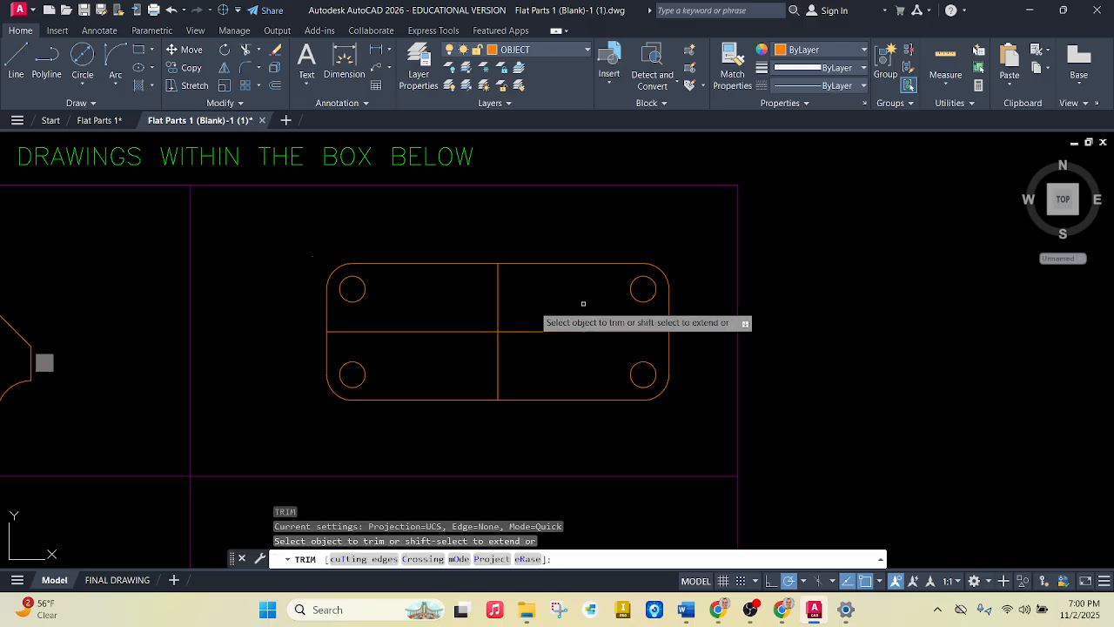
left_click(491, 331)
left_click(511, 332)
left_click(498, 325)
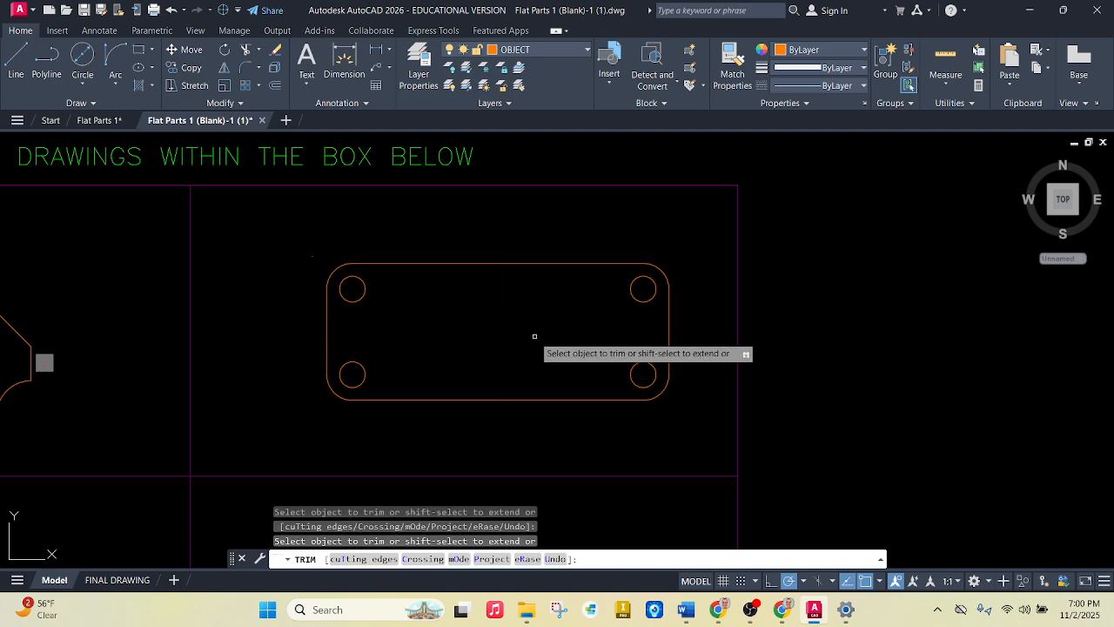
key("Escape")
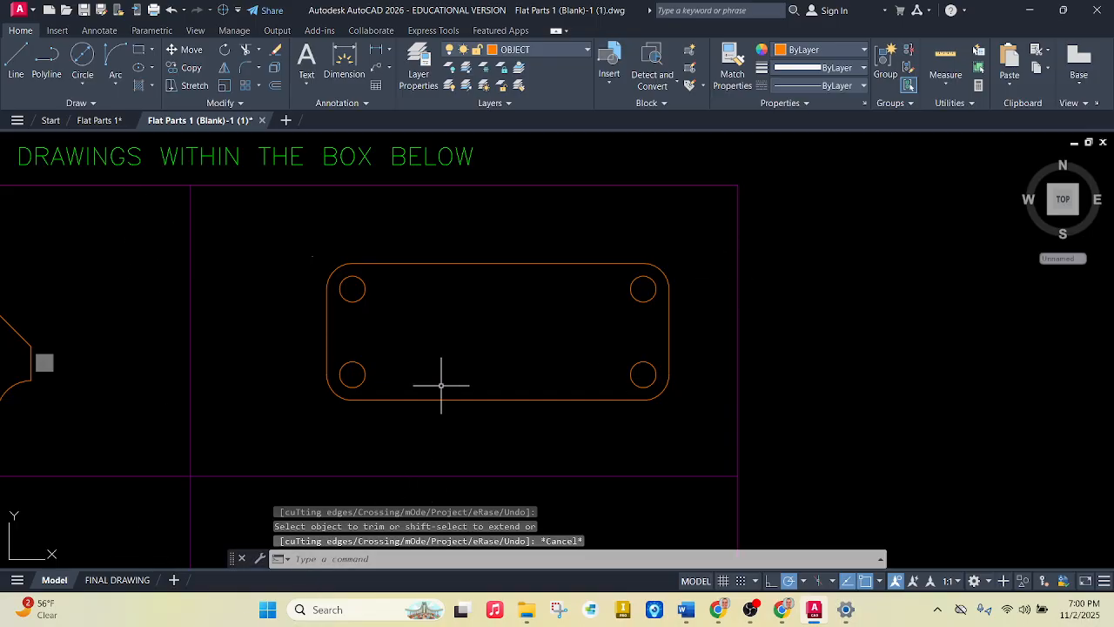
- Draw a horizontal line across the plate from the midpoint of its left edge to the midpoint of its right edge
left_click(22, 63)
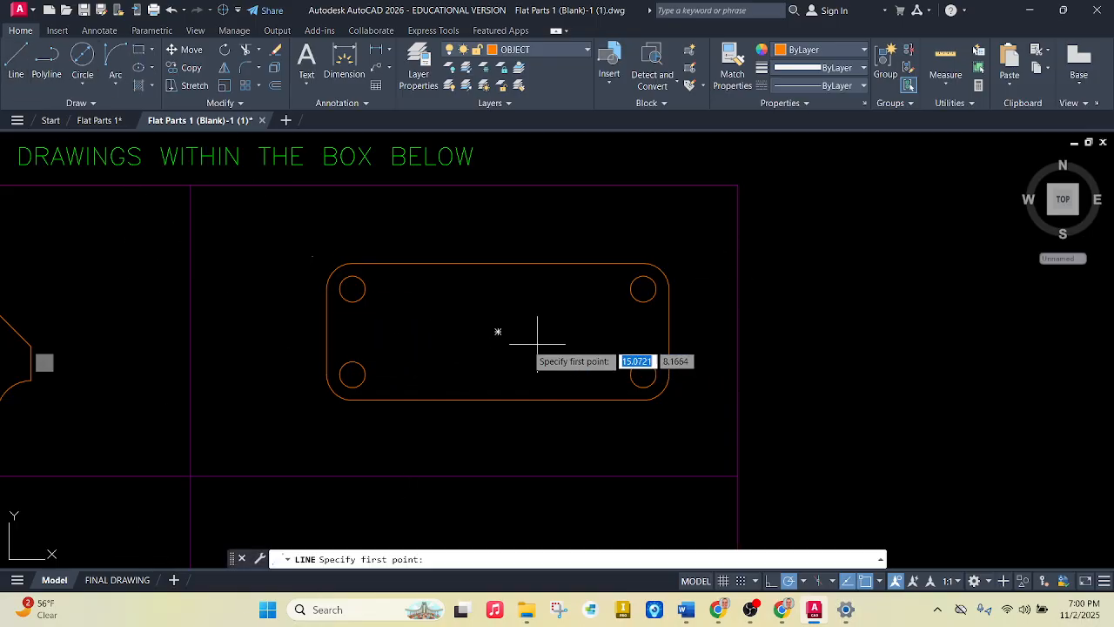
left_click(326, 331)
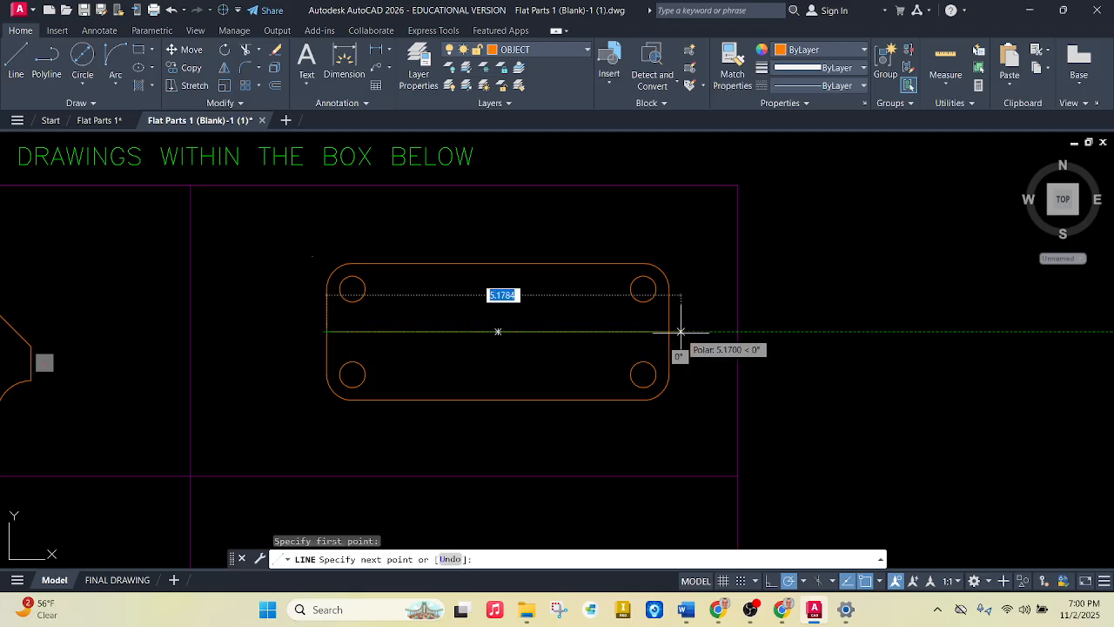
left_click(668, 331)
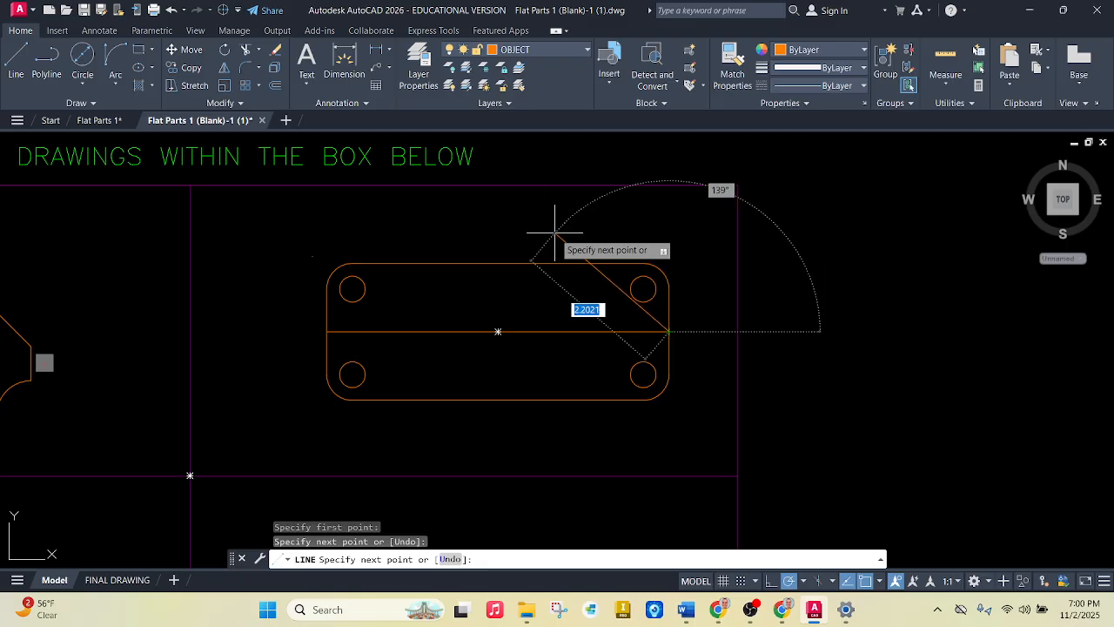
key("Escape")
key("Escape")
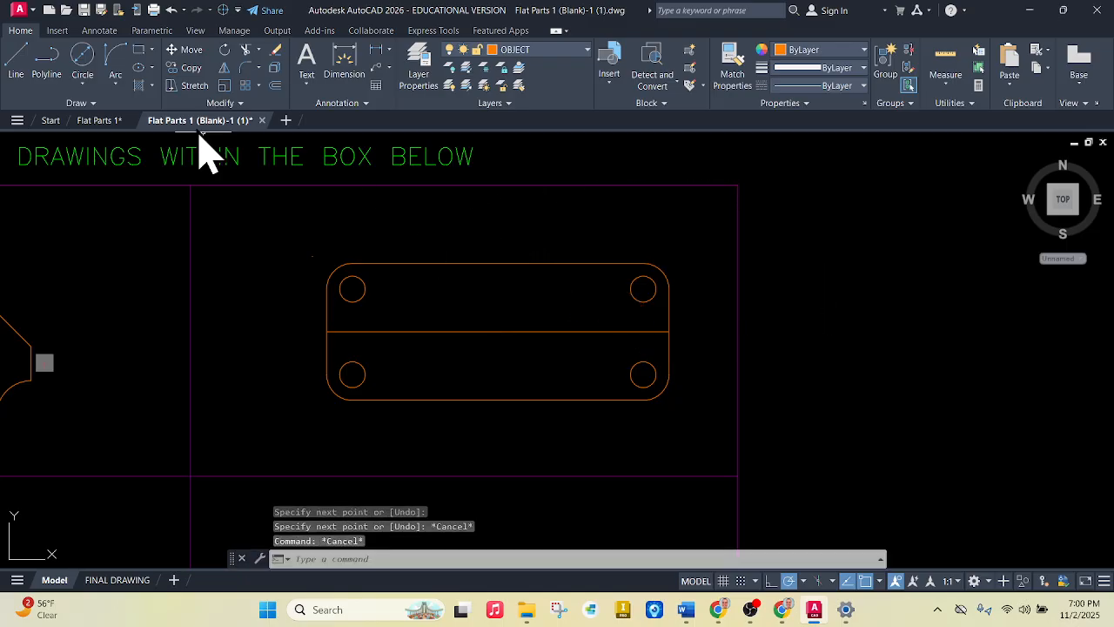
- Draw a circle with a diameter of 1 centred on the midpoint of the plate's horizontal line, following the reference drawing
left_click(106, 122)
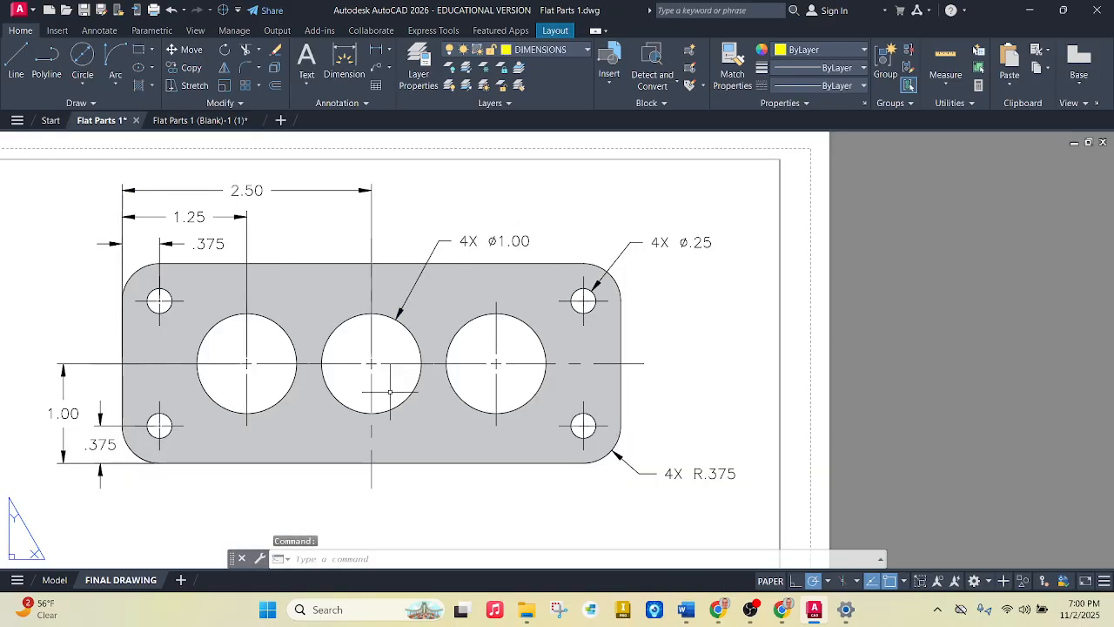
left_click(178, 122)
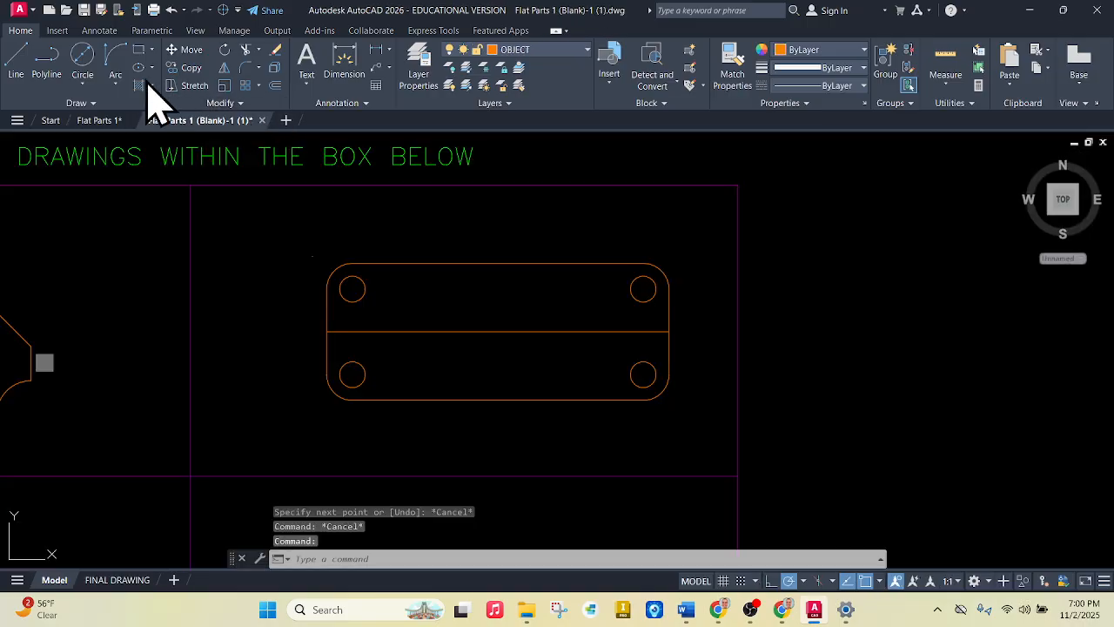
left_click(84, 61)
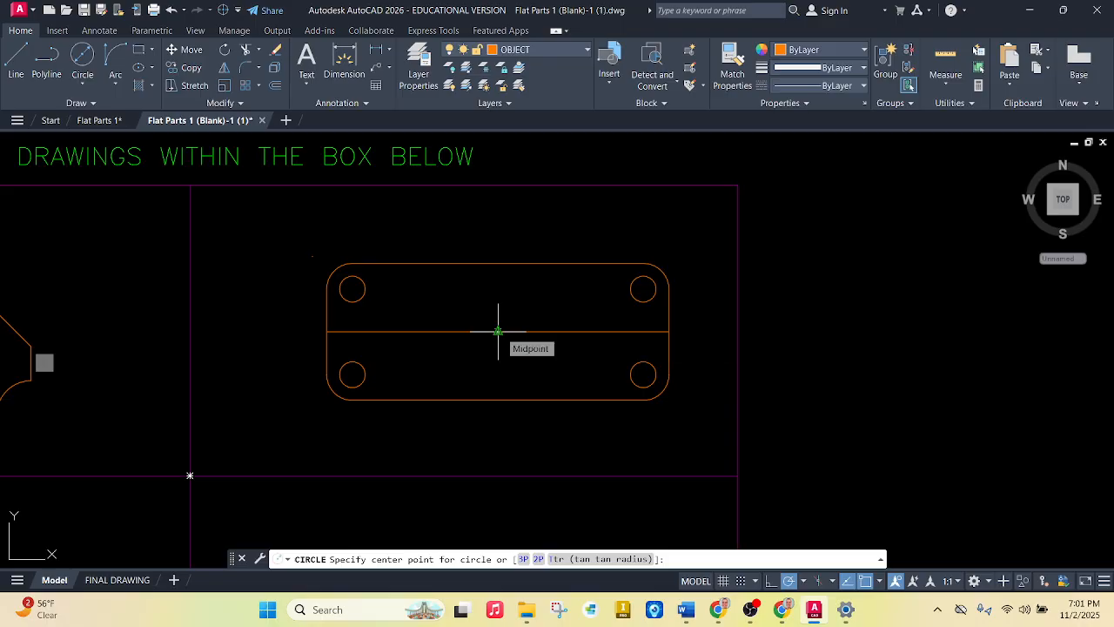
left_click(880, 581)
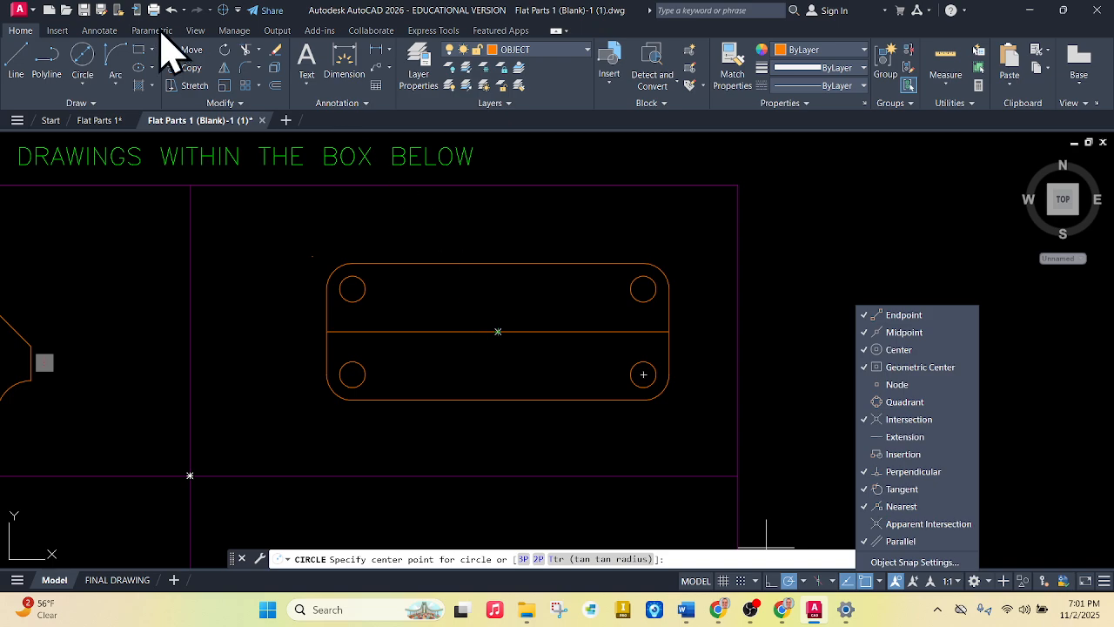
left_click(83, 58)
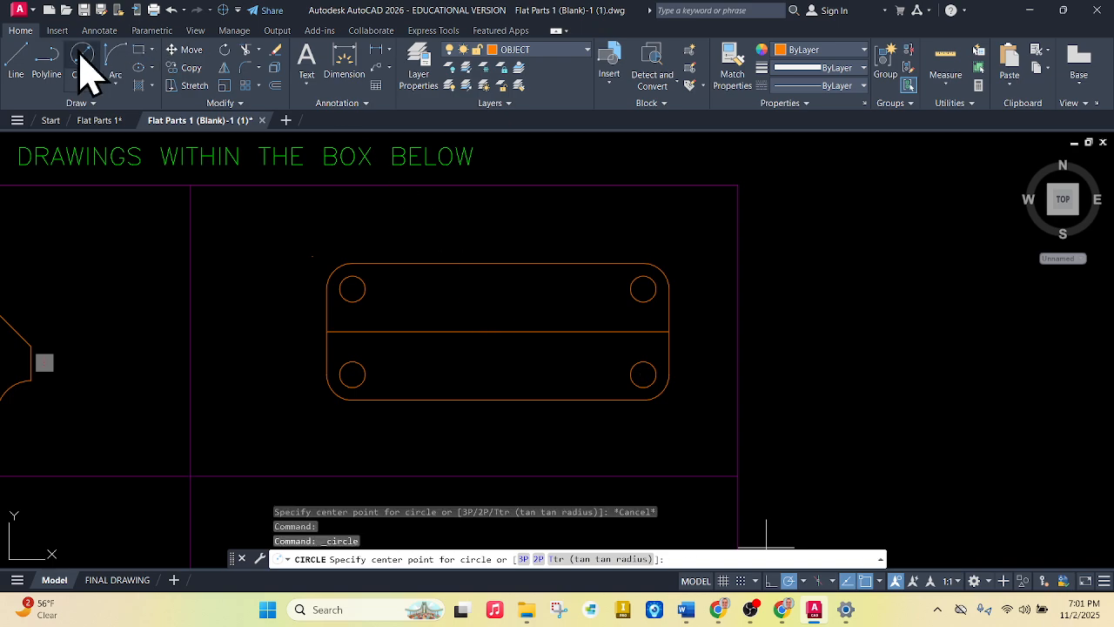
left_click(498, 331)
type("1")
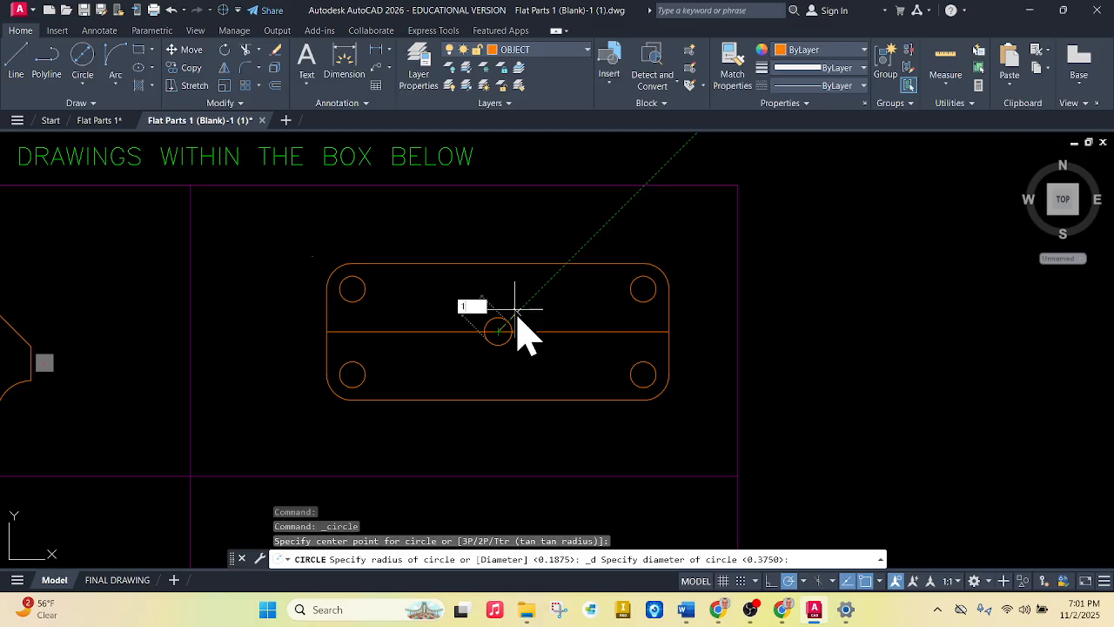
key("Return")
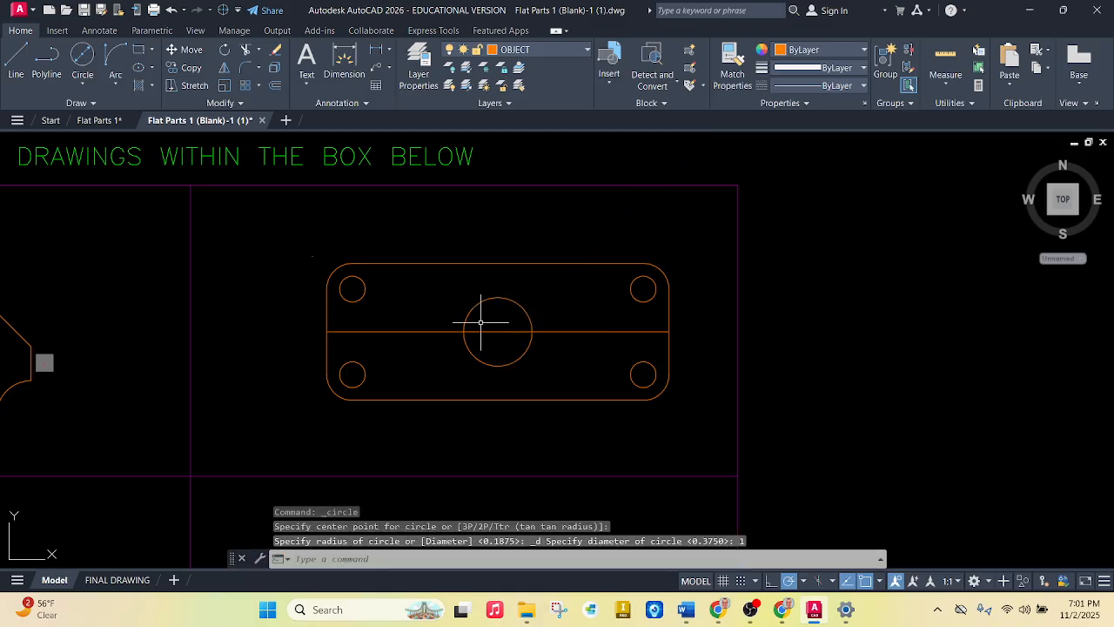
- Draw a 1.25 construction line rightward from the middle circle's centre, using the hole spacing in the reference drawing
left_click(102, 121)
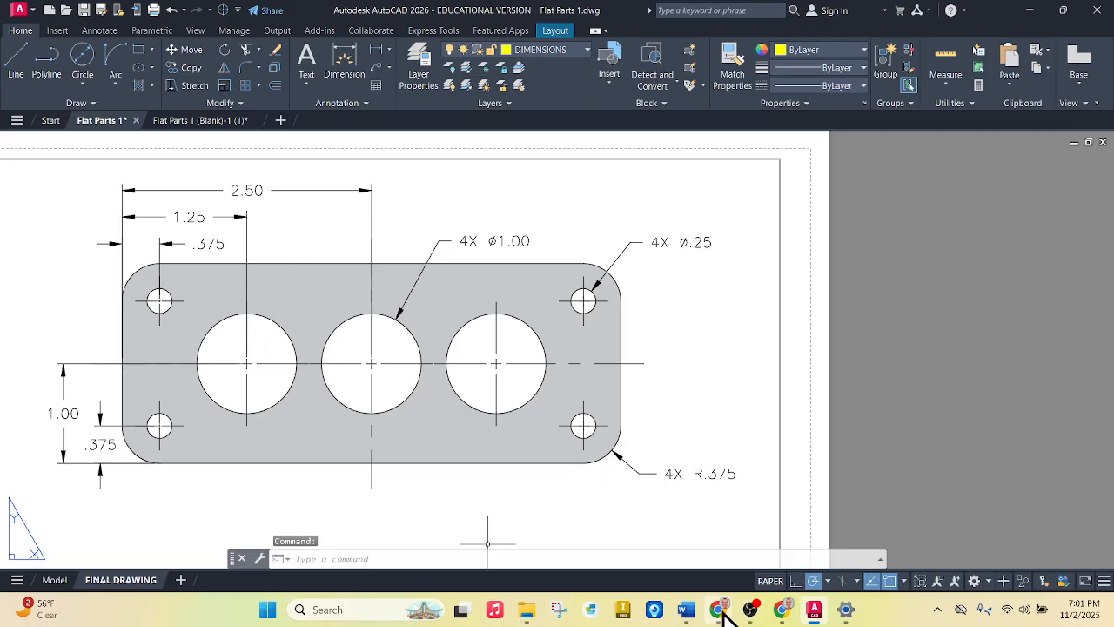
mouse_move(723, 609)
left_click(815, 612)
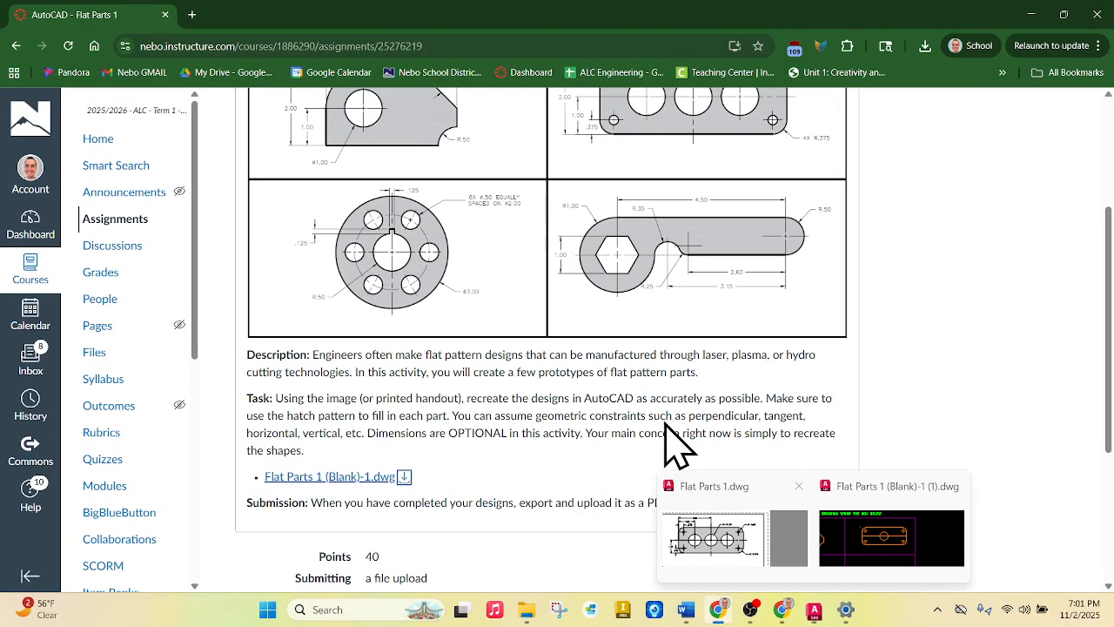
left_click(713, 535)
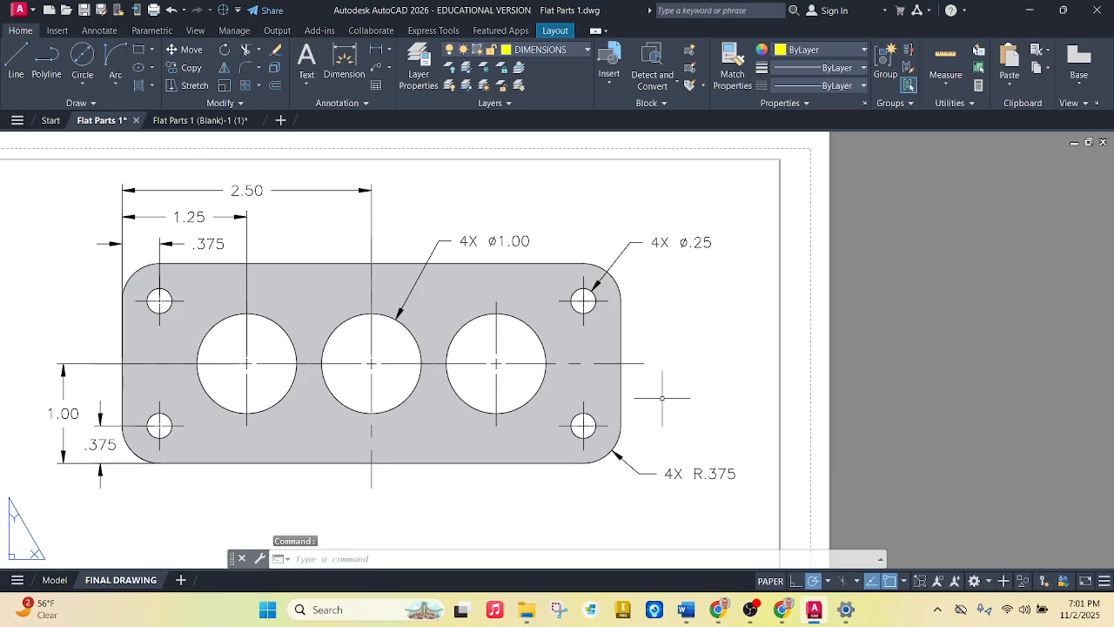
left_click(186, 122)
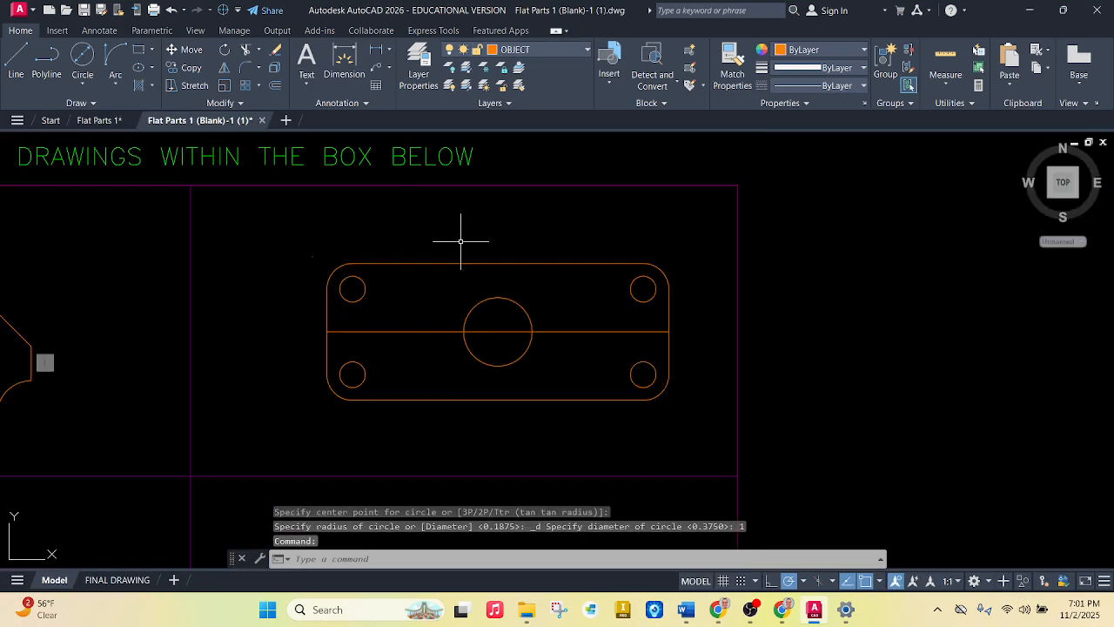
left_click(17, 59)
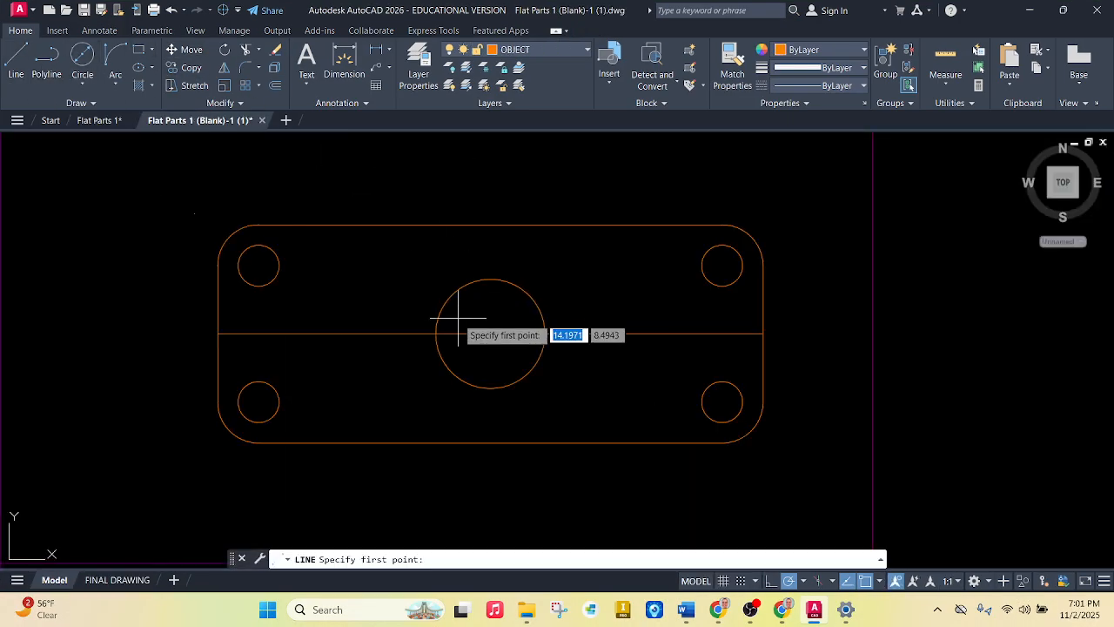
left_click(490, 334)
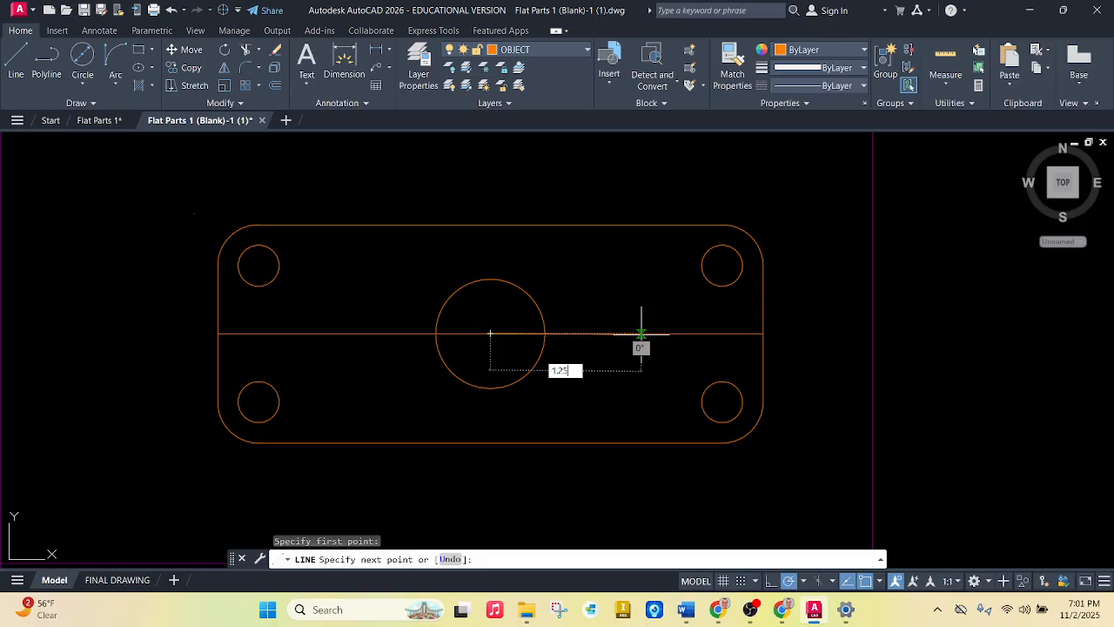
key("Return")
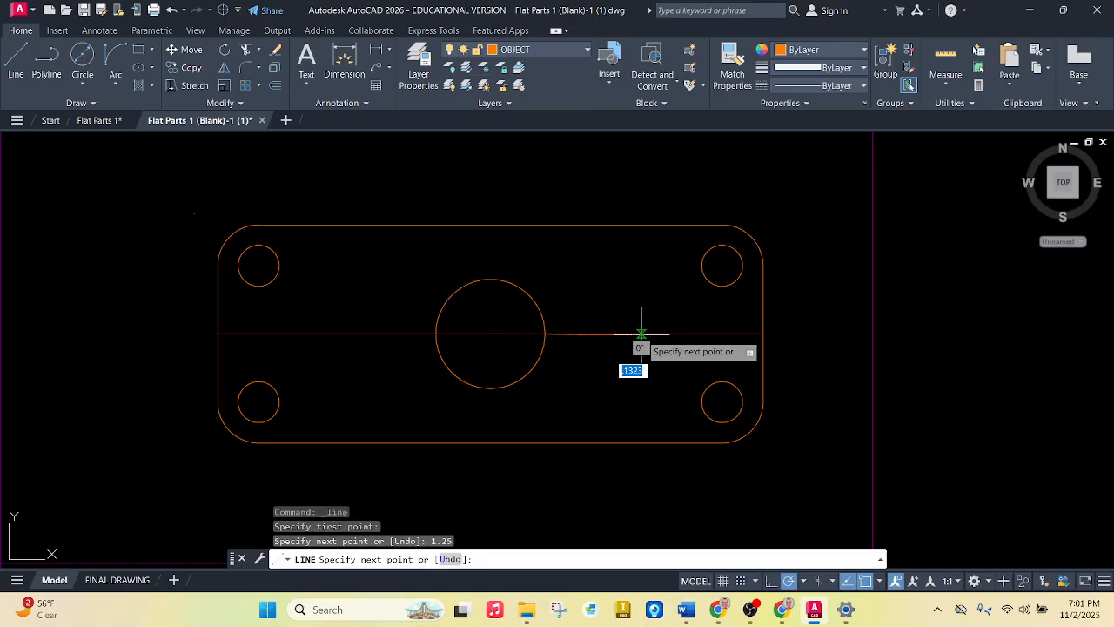
- Draw a circle with a diameter of 1 centred on the right end of the 1.25 construction line
left_click(83, 55)
left_click(627, 334)
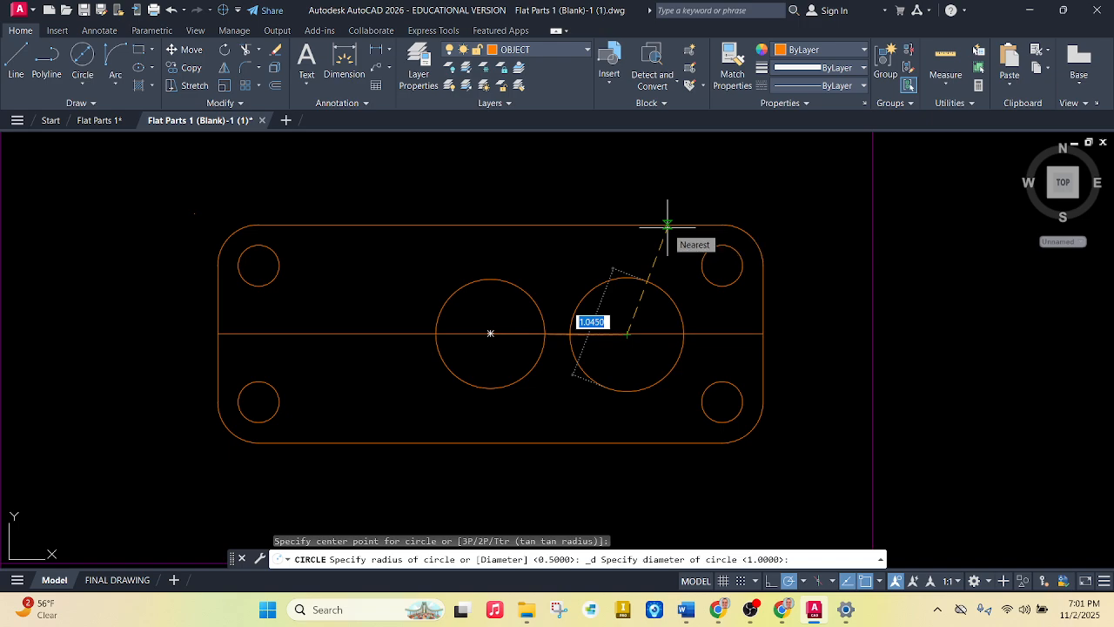
key("Return")
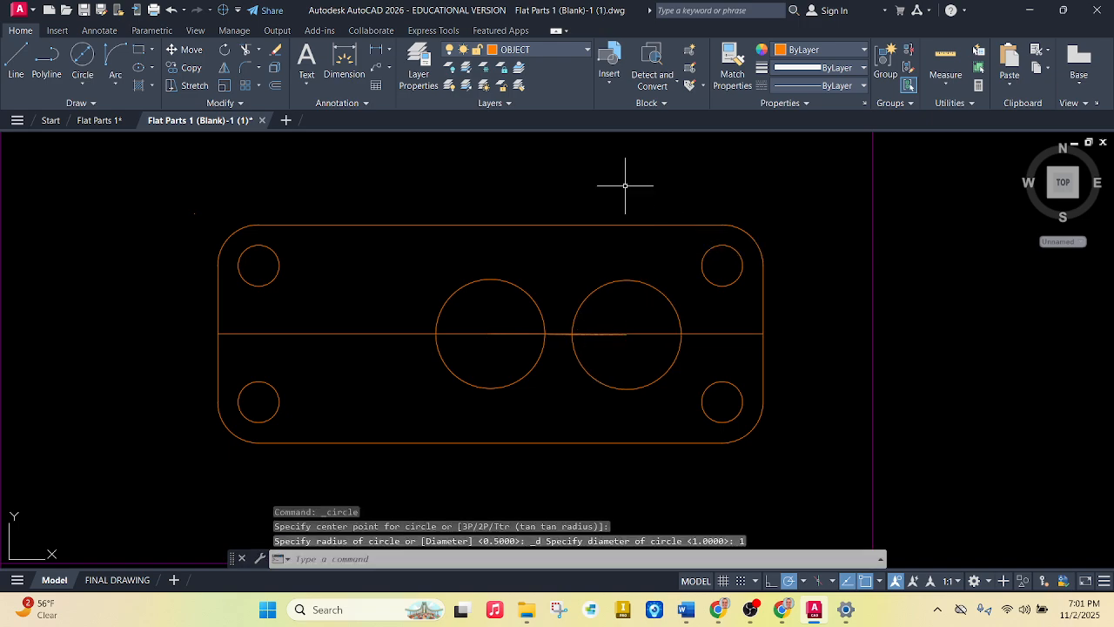
- Draw a 1.25 line at 180° from the middle circle's centre and a circle of diameter 1 at its left end
left_click(18, 61)
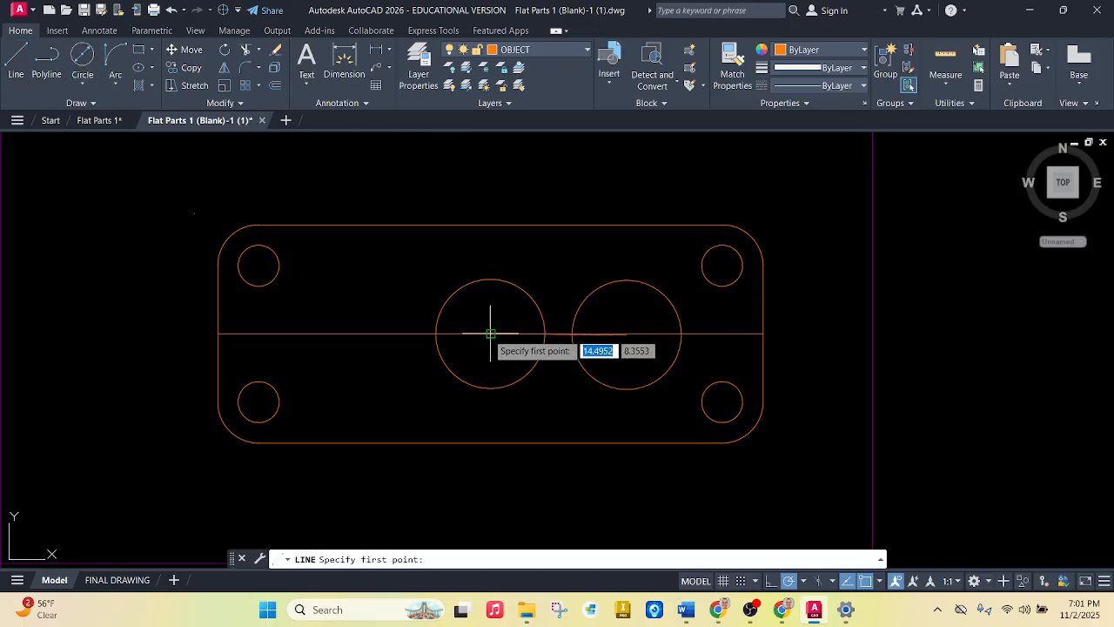
left_click(491, 333)
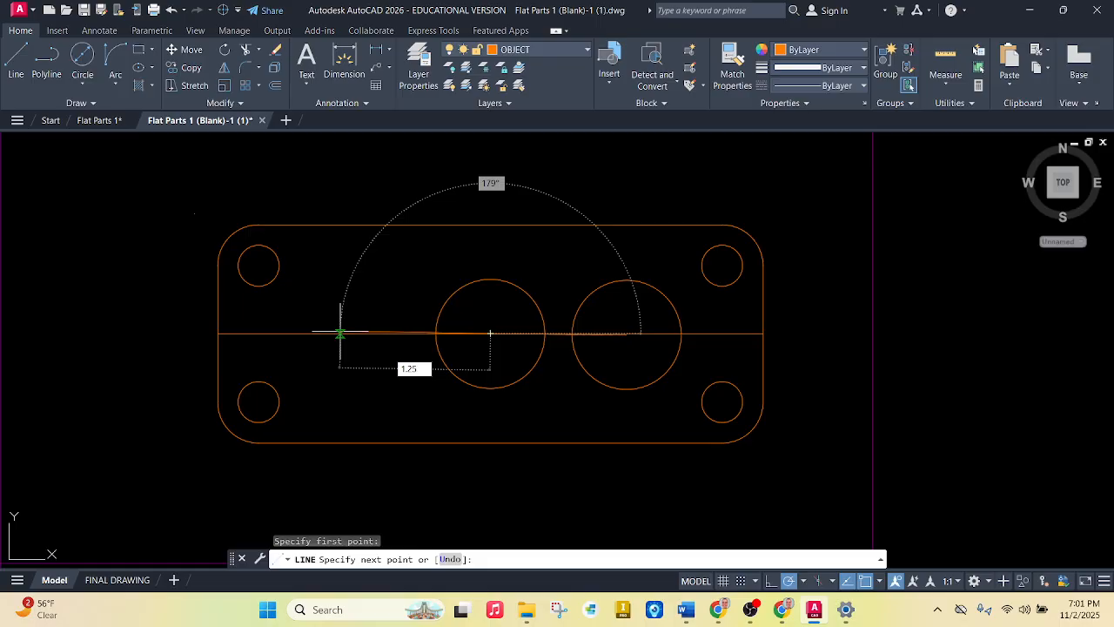
key("Tab")
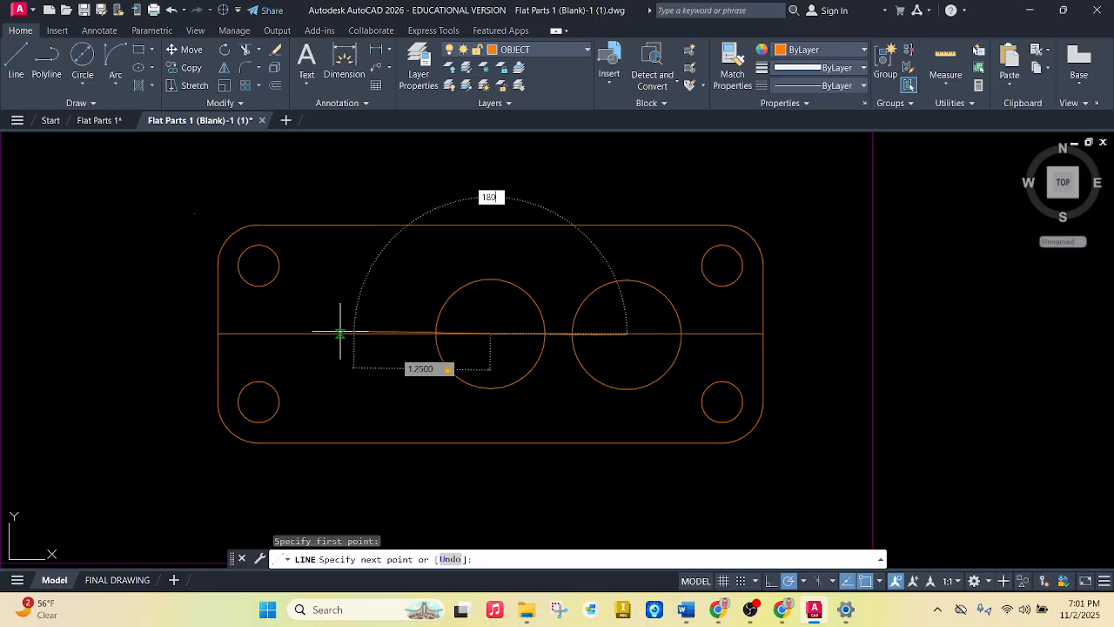
key("Return")
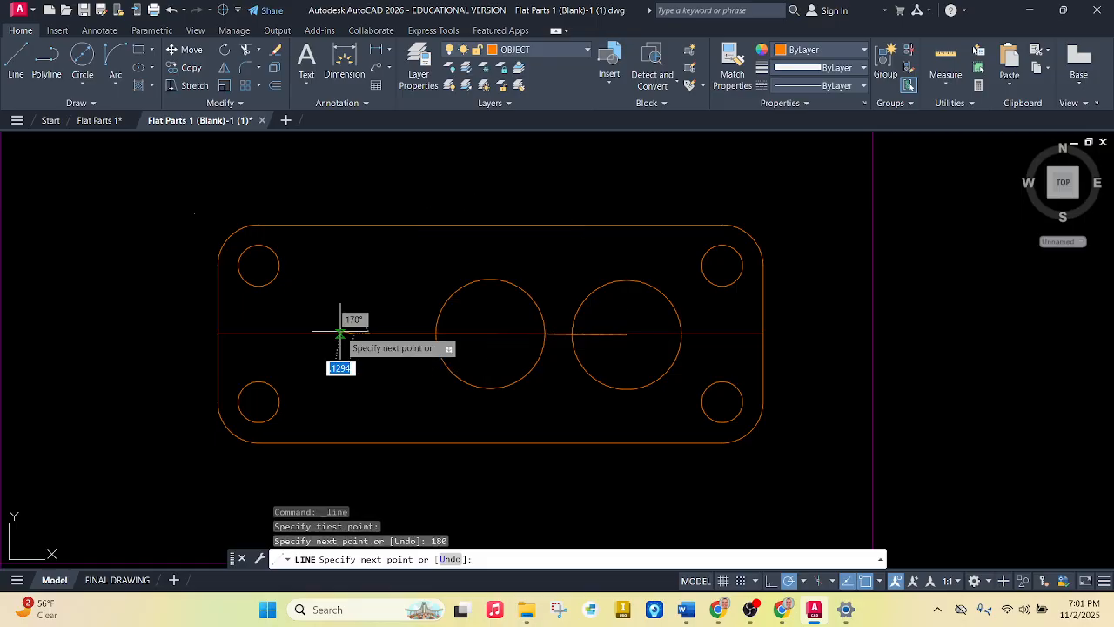
left_click(82, 59)
left_click(354, 333)
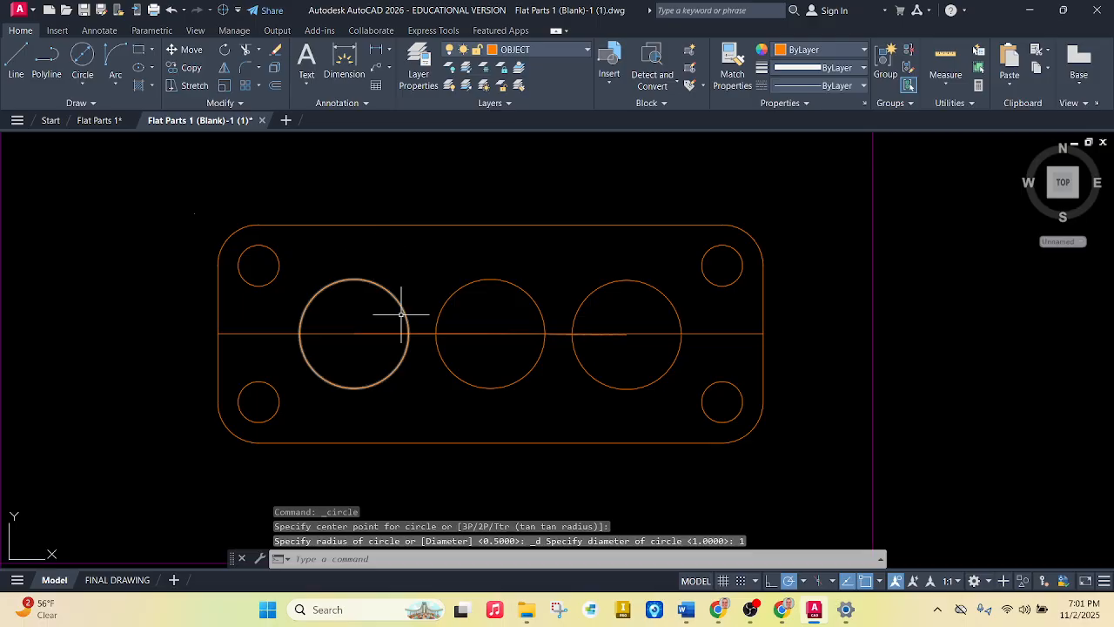
- Remove all horizontal line segments inside, between and beside the three large circles with Trim
left_click(248, 48)
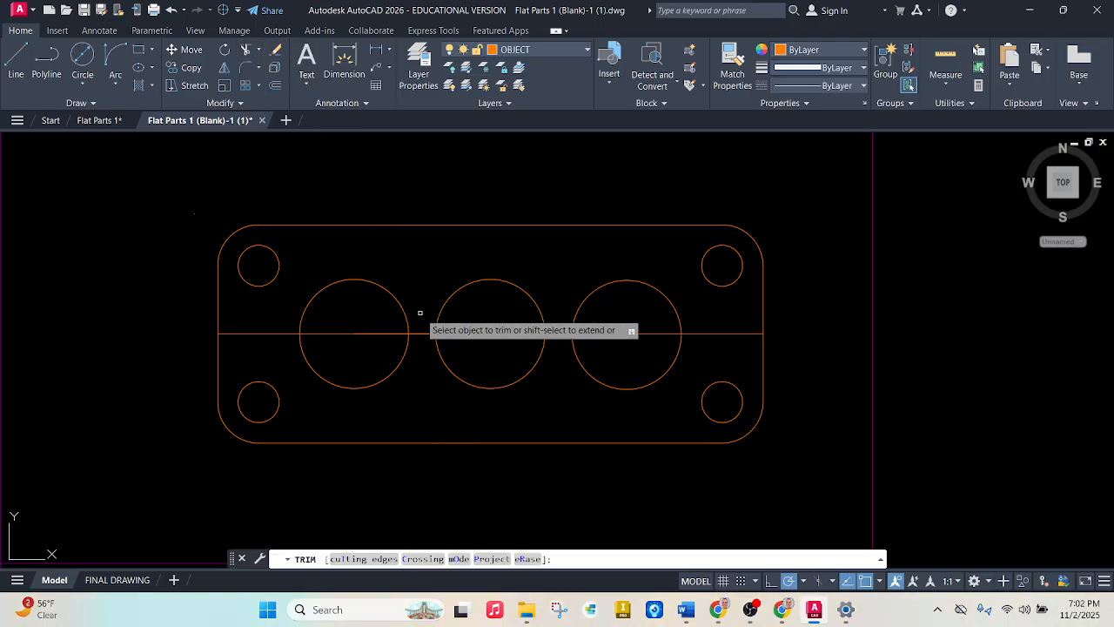
mouse_move(419, 317)
left_mouse_down()
mouse_move(421, 355)
mouse_move(360, 344)
left_mouse_up()
mouse_move(493, 323)
left_mouse_down()
mouse_move(480, 343)
mouse_move(526, 325)
left_mouse_up()
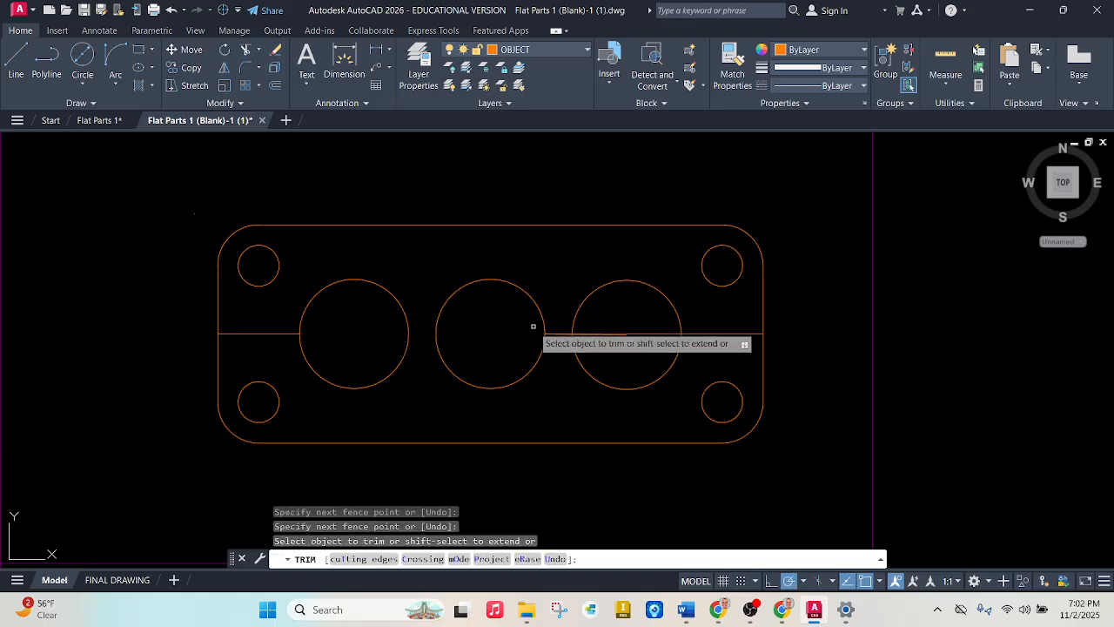
mouse_move(594, 328)
left_mouse_down()
mouse_move(590, 336)
mouse_move(632, 339)
left_mouse_up()
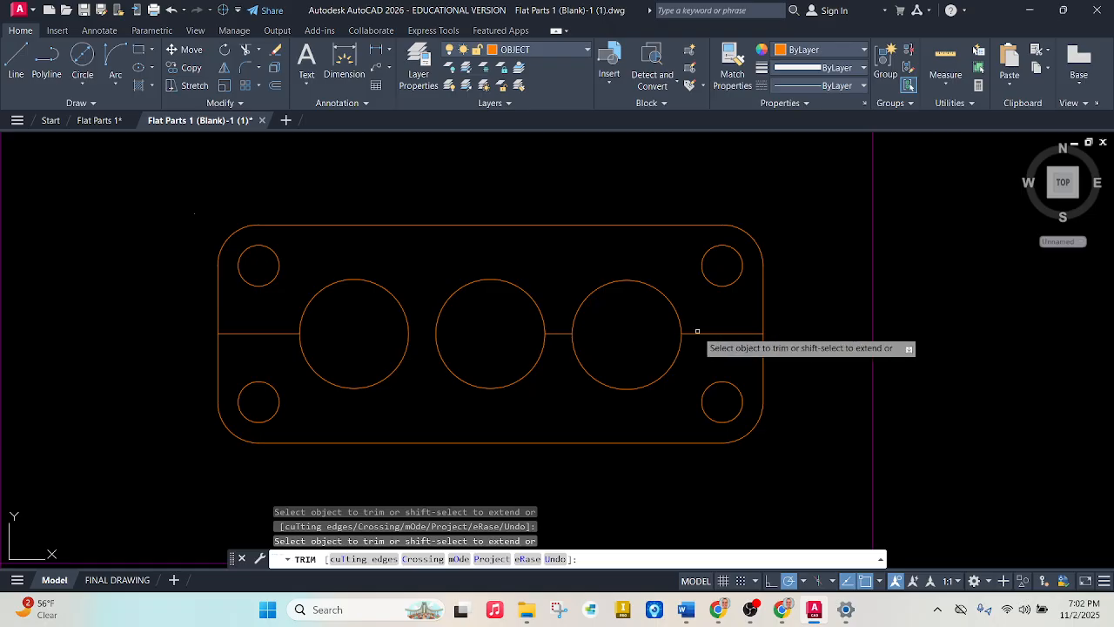
left_click(555, 334)
left_click_drag(728, 311, 722, 348)
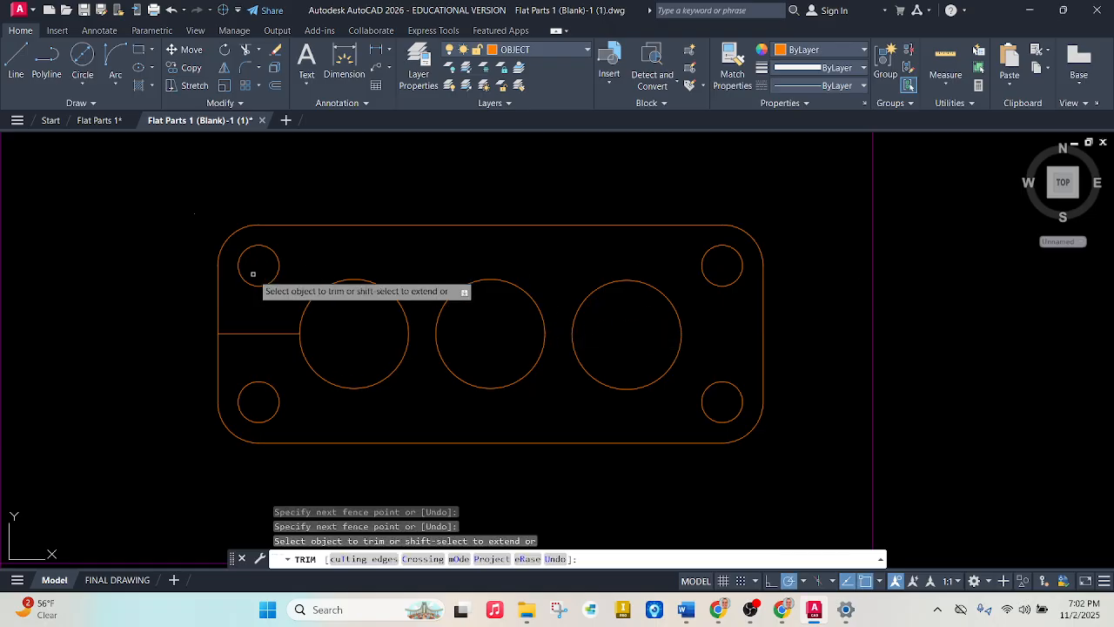
left_click_drag(261, 309, 261, 341)
- Hatch the first part and the filleted plate with the SOLID pattern, leaving their holes empty
scroll(520, 287, "down", 1)
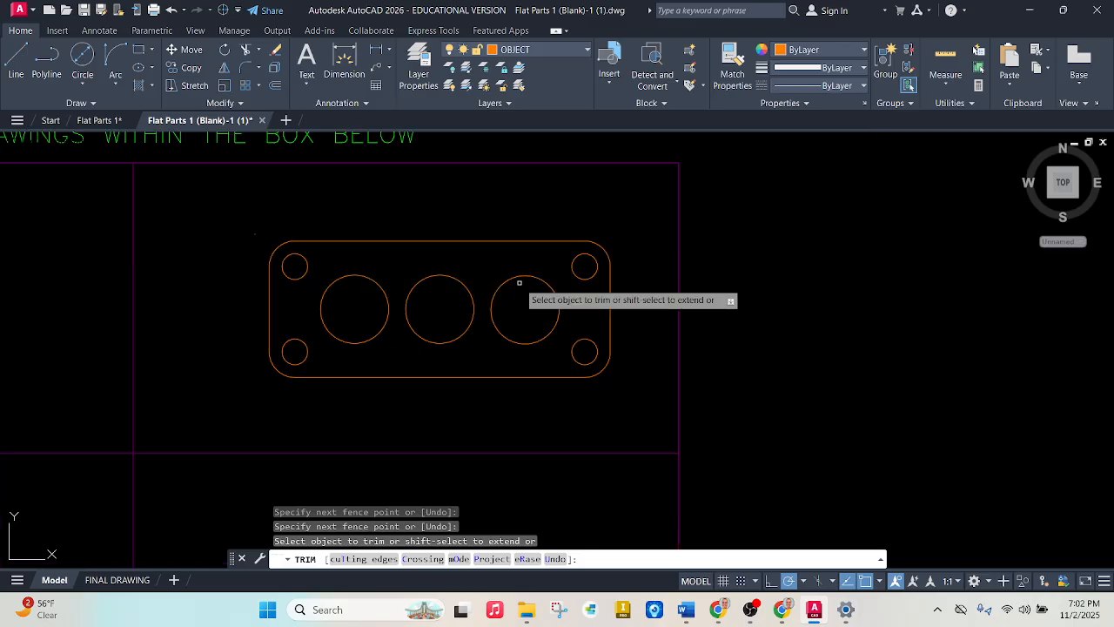
scroll(381, 199, "down", 2)
scroll(520, 239, "up", 2)
scroll(519, 235, "down", 2)
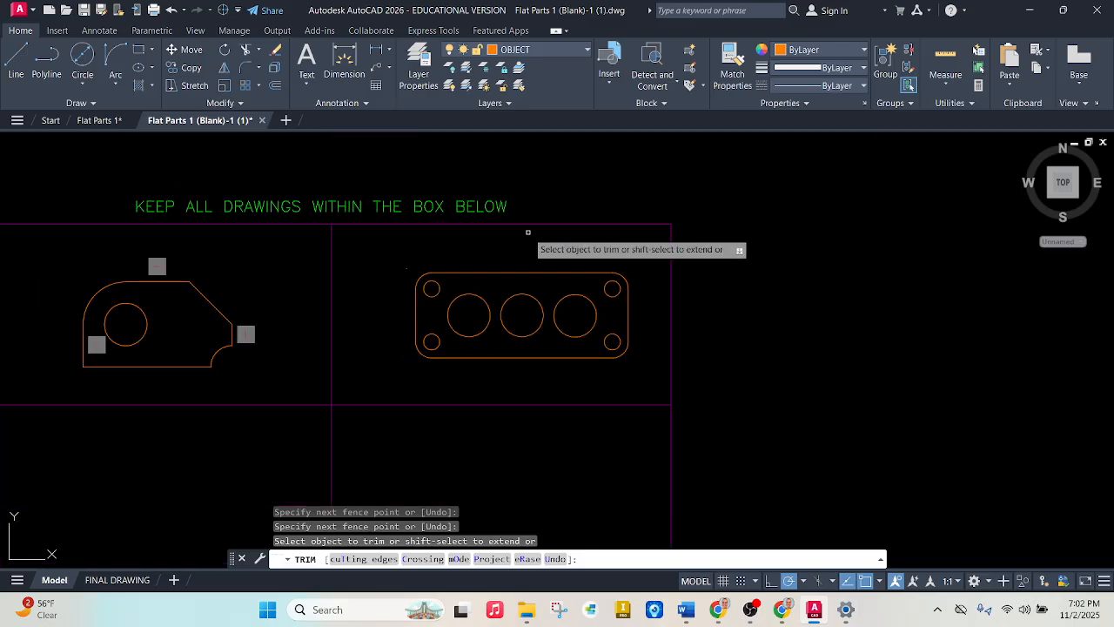
scroll(176, 253, "up", 1)
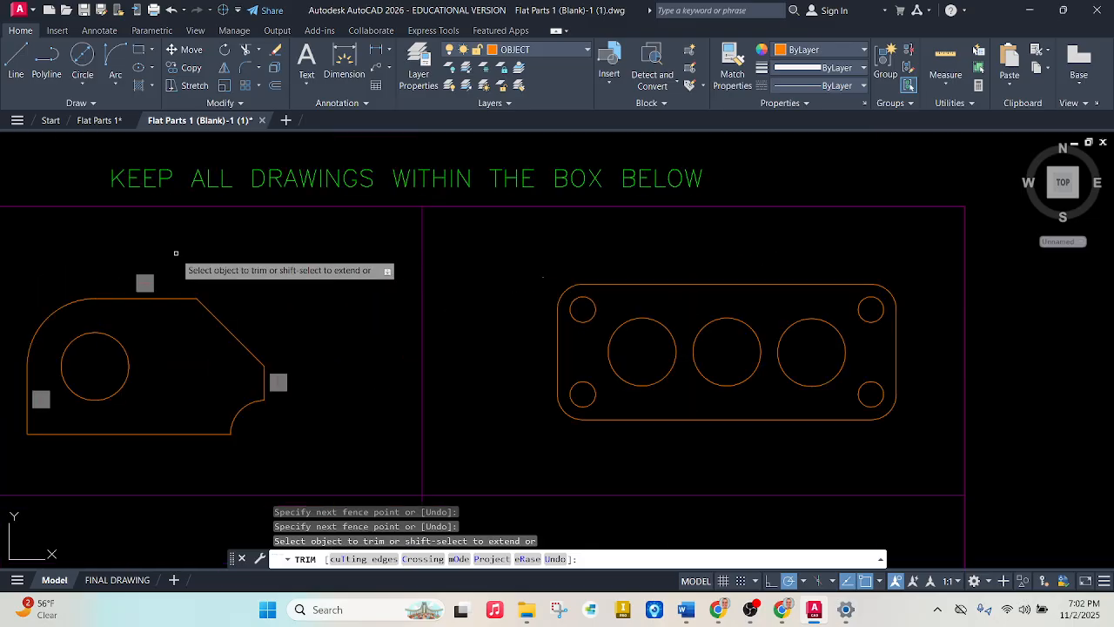
scroll(176, 253, "down", 1)
left_click(140, 87)
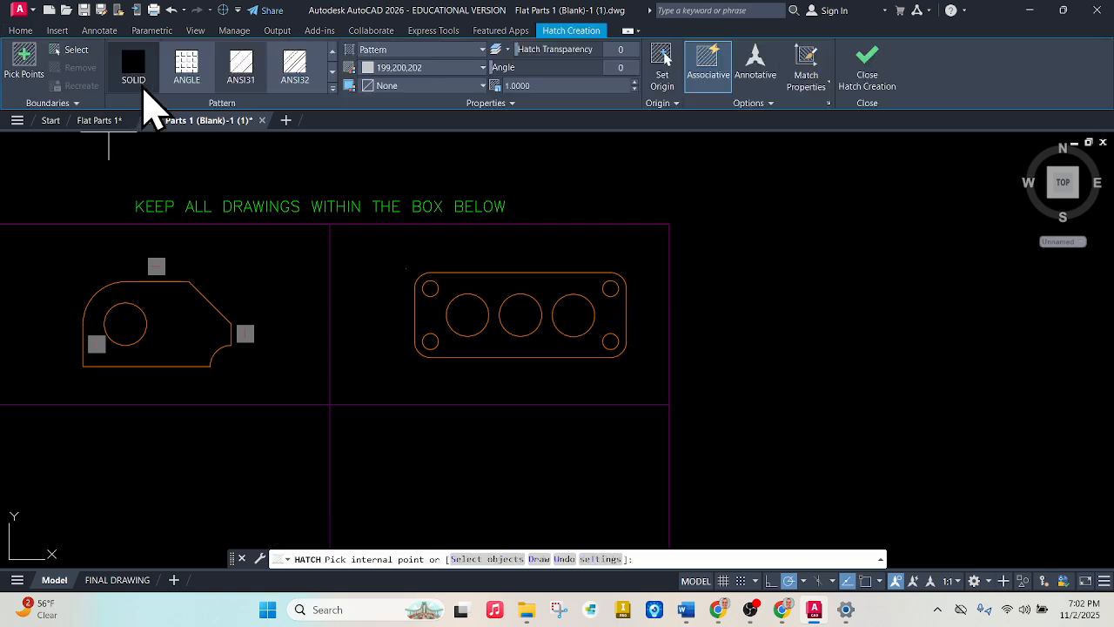
left_click(141, 76)
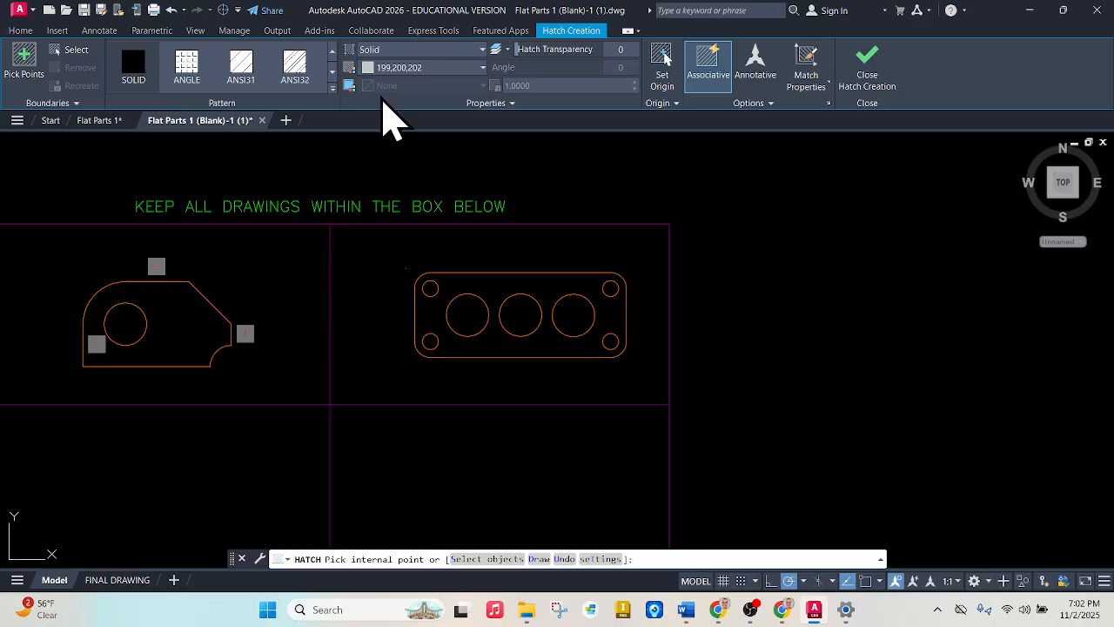
left_click(187, 305)
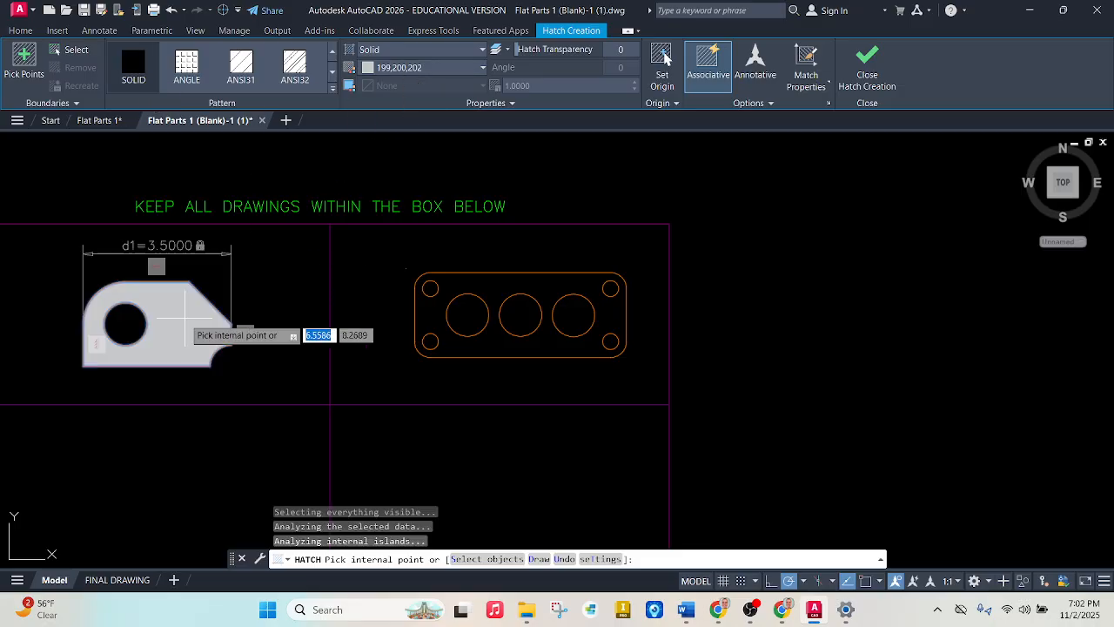
left_click(424, 319)
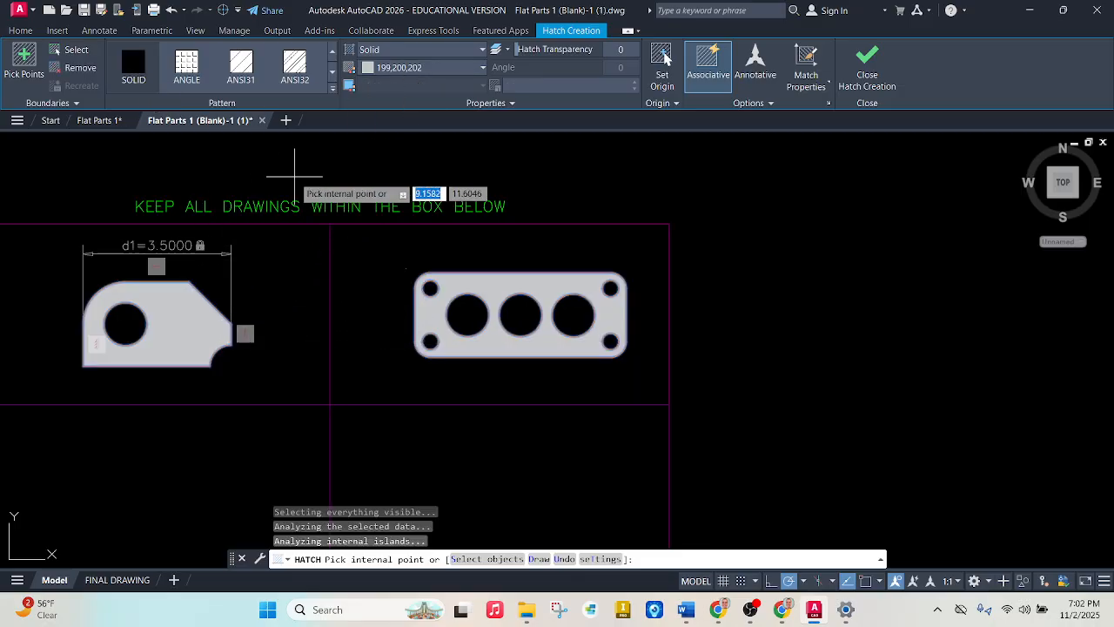
key("Return")
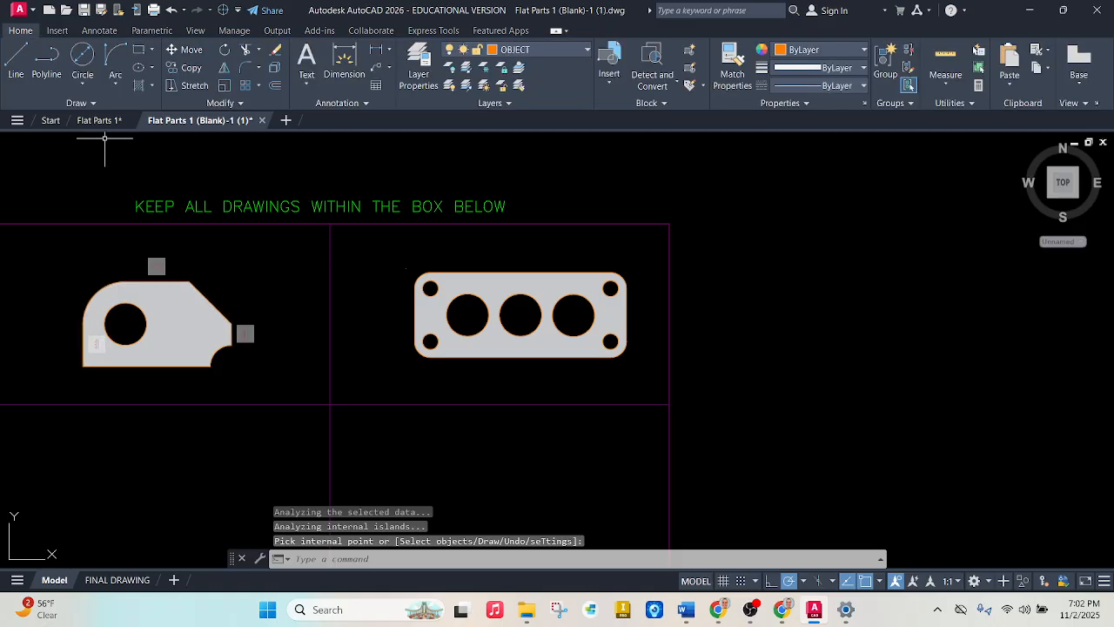
- Open the FINAL DRAWING layout of the blank drawing and examine the two hatched parts on the sheet
left_click(110, 582)
scroll(491, 348, "down", 2)
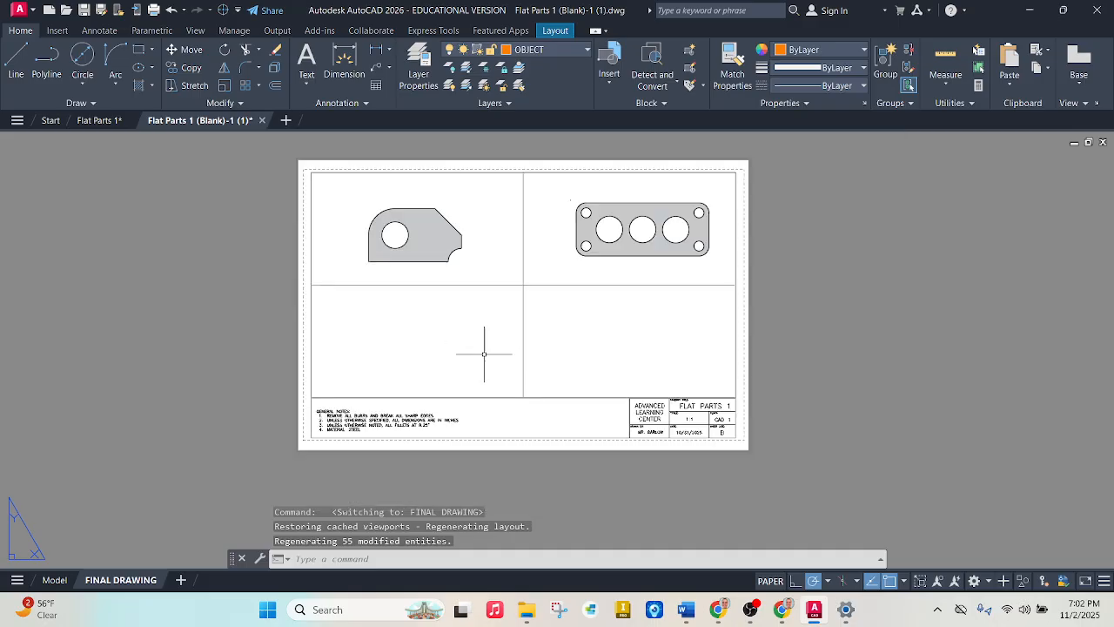
scroll(559, 261, "up", 2)
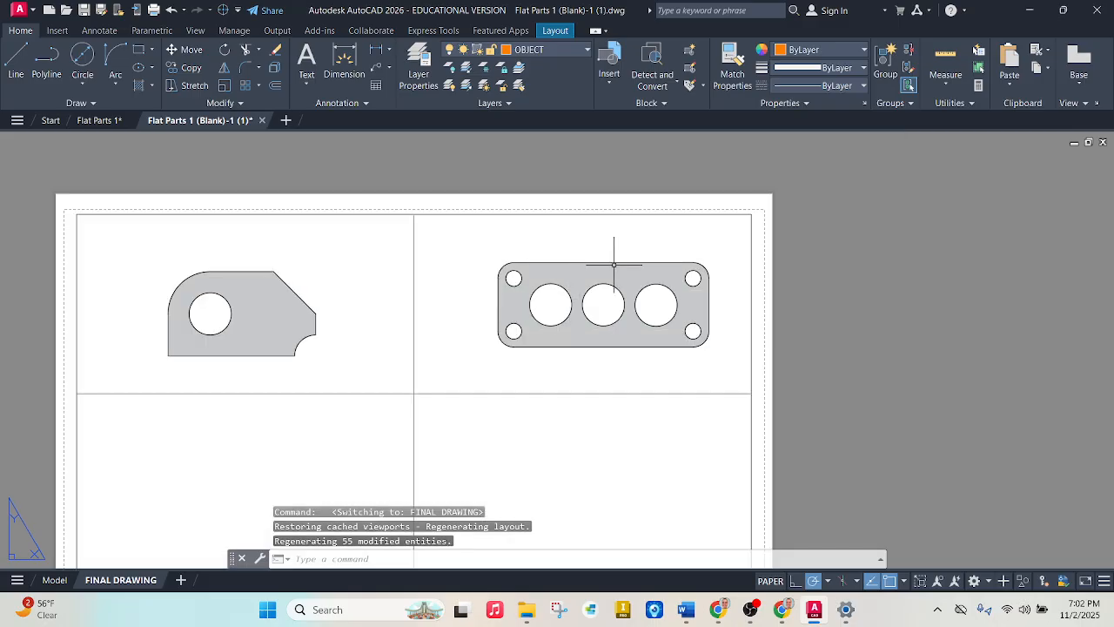
- Return the blank drawing from the FINAL DRAWING layout to model space, with the two empty lower quadrants in view
scroll(614, 264, "down", 2)
scroll(348, 418, "up", 4)
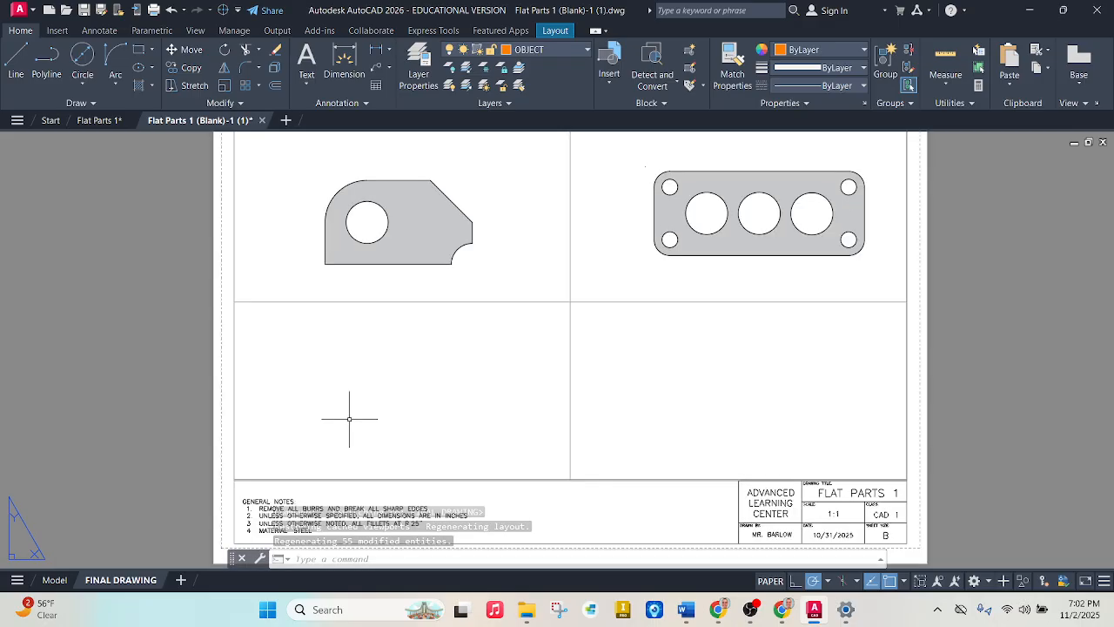
left_click(52, 580)
scroll(291, 440, "down", 3)
scroll(428, 407, "up", 3)
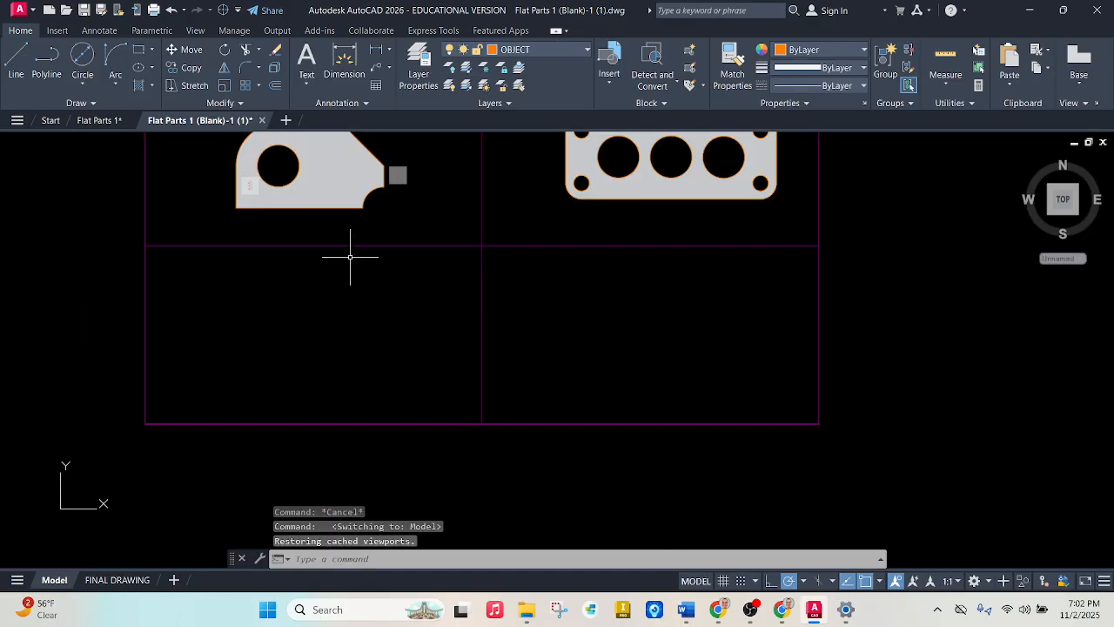
- Check the round part in the Flat Parts 1 drawing and draw its outer circle, diameter 3, in the blank drawing's lower-left quadrant
left_click(99, 120)
scroll(406, 283, "down", 5)
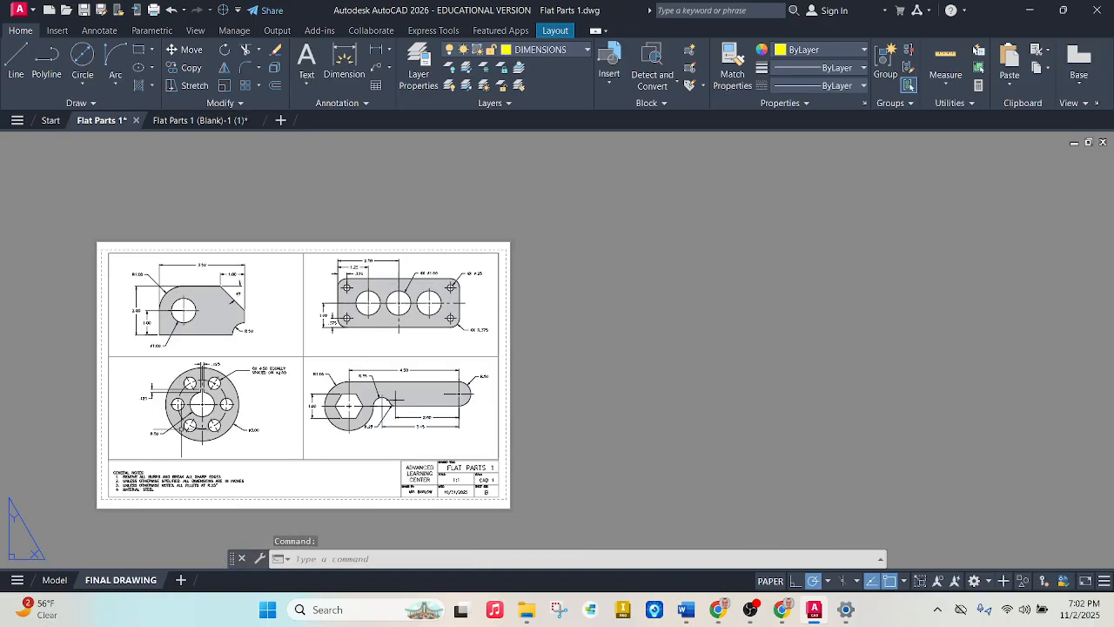
scroll(144, 284, "up", 6)
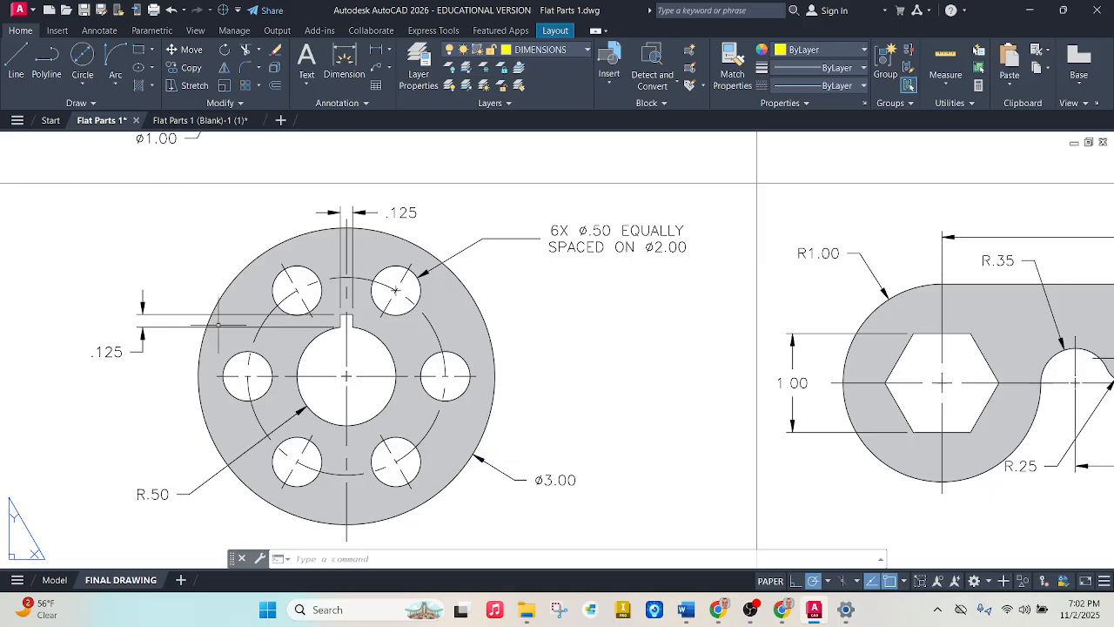
left_click(199, 121)
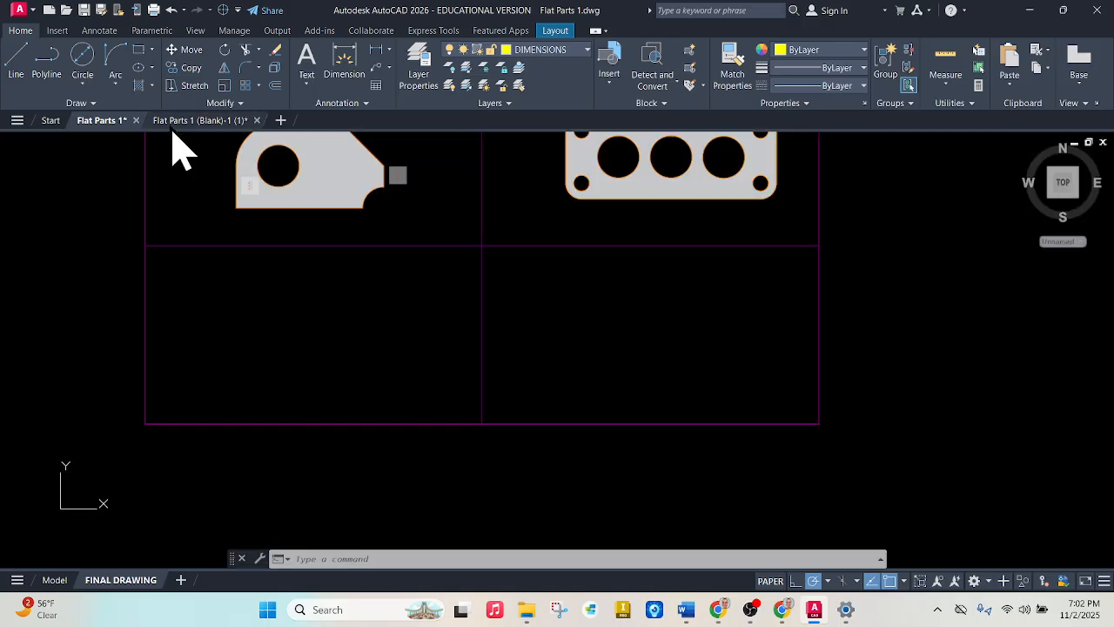
left_click(78, 56)
left_click(301, 333)
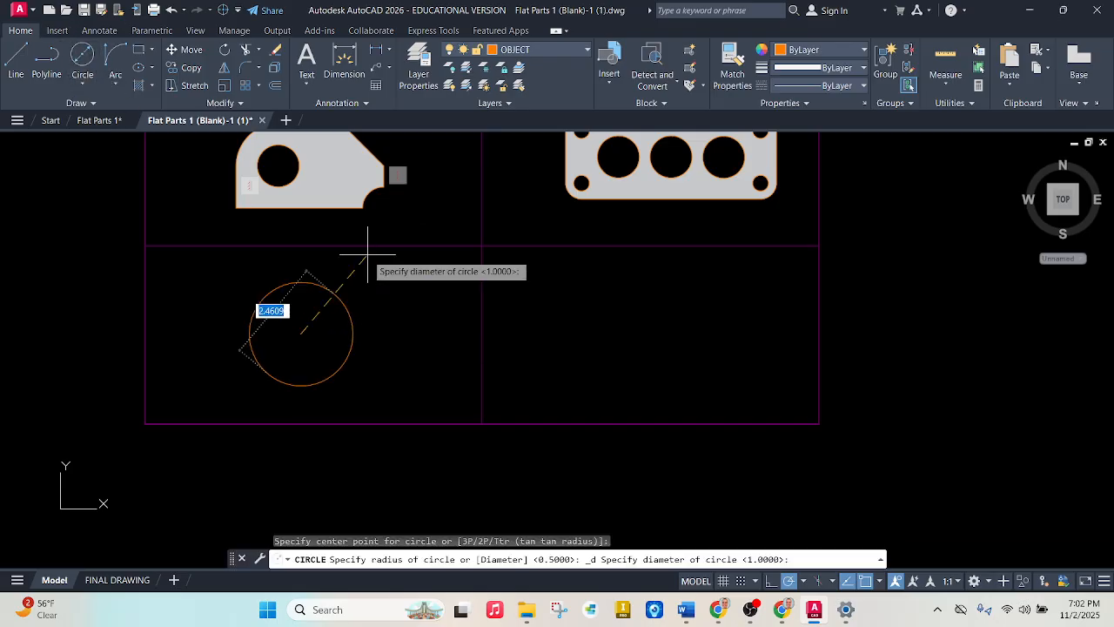
type("3")
key("Return")
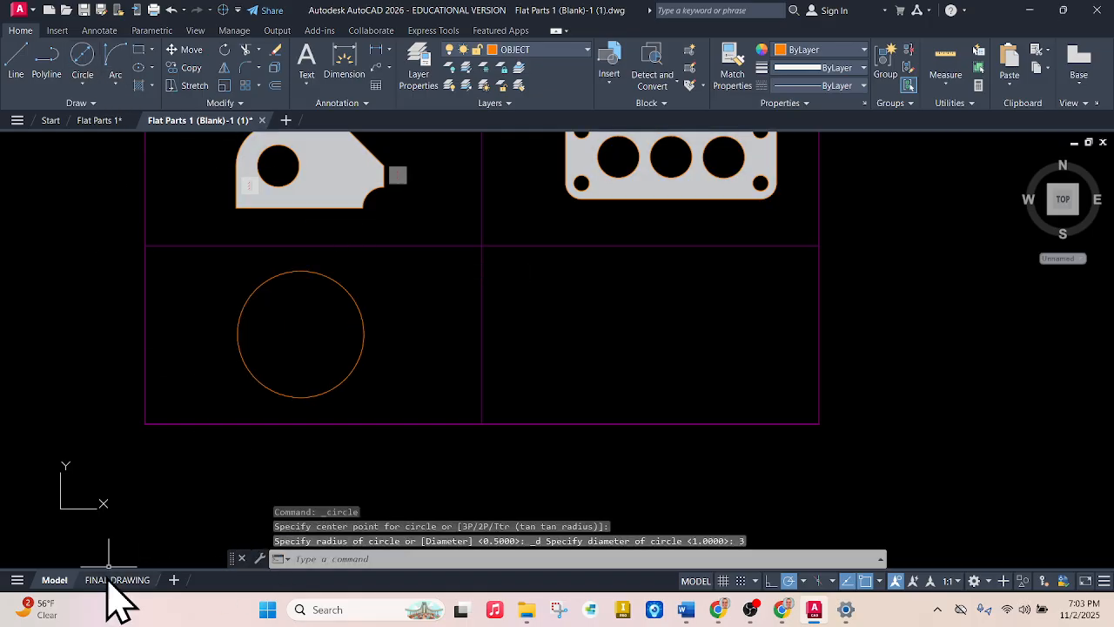
- Check the round part's centre hole in Flat Parts 1 and draw a concentric circle of radius .5 inside the 3-diameter circle
left_click(99, 122)
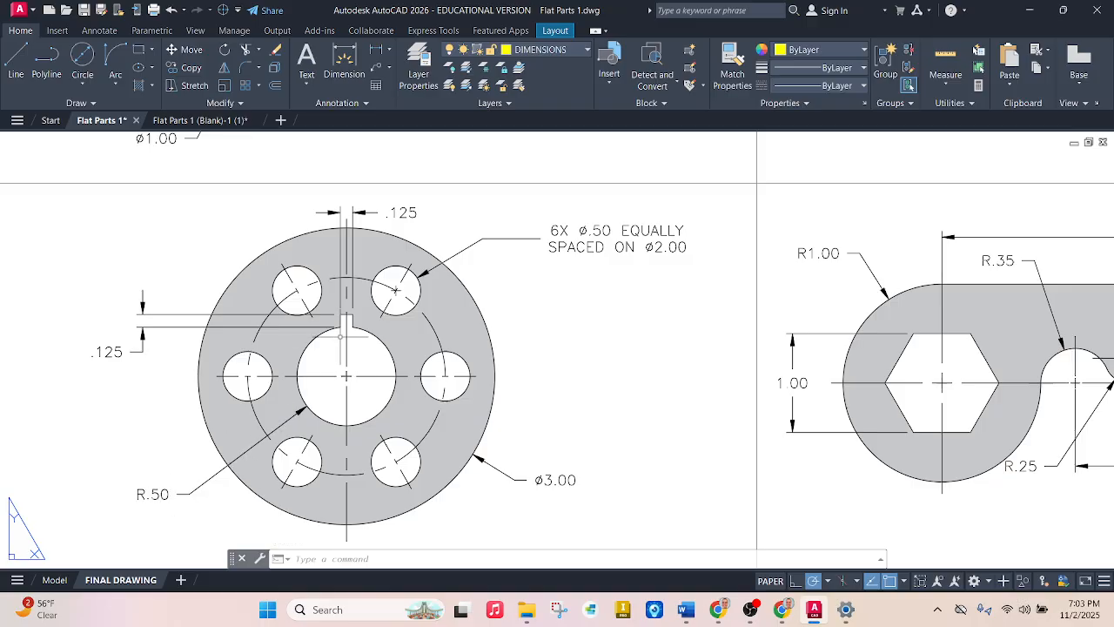
scroll(344, 331, "up", 4)
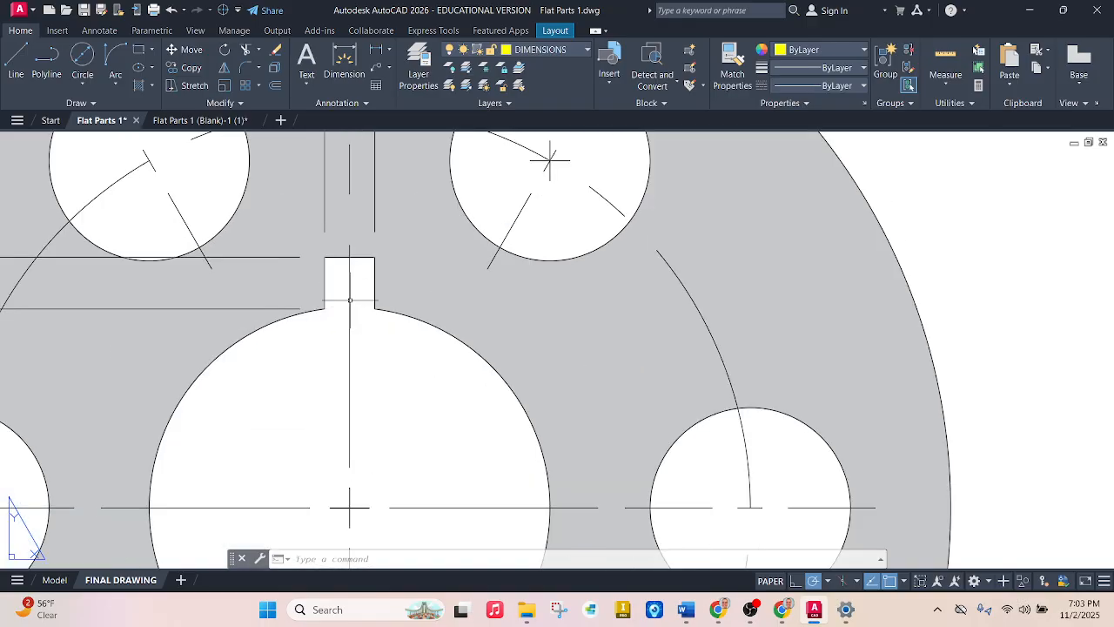
scroll(352, 307, "down", 3)
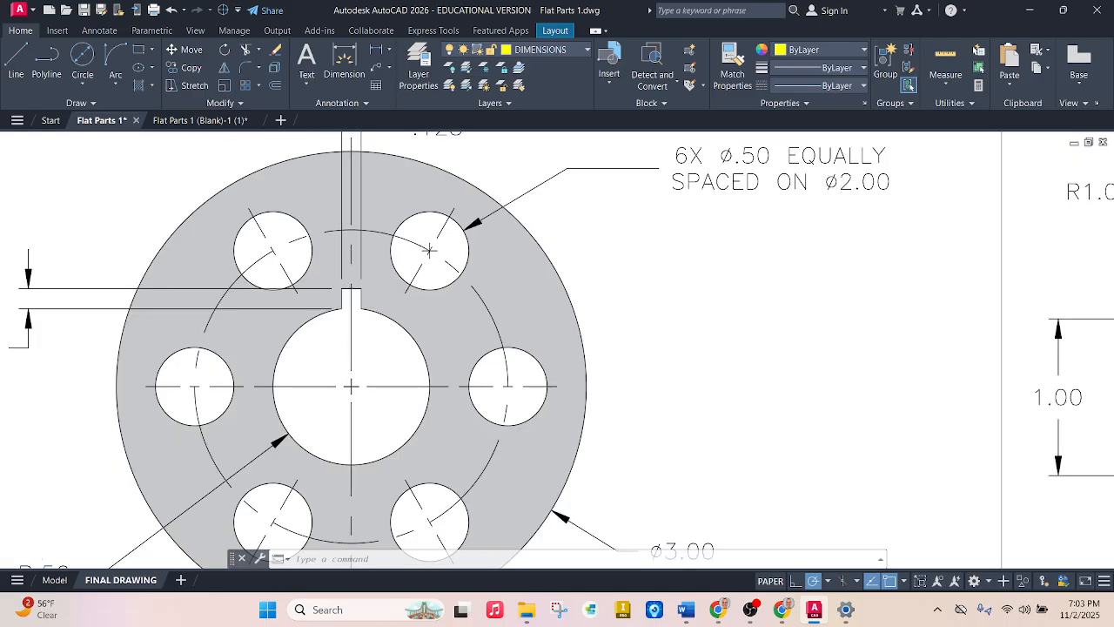
scroll(350, 308, "down", 2)
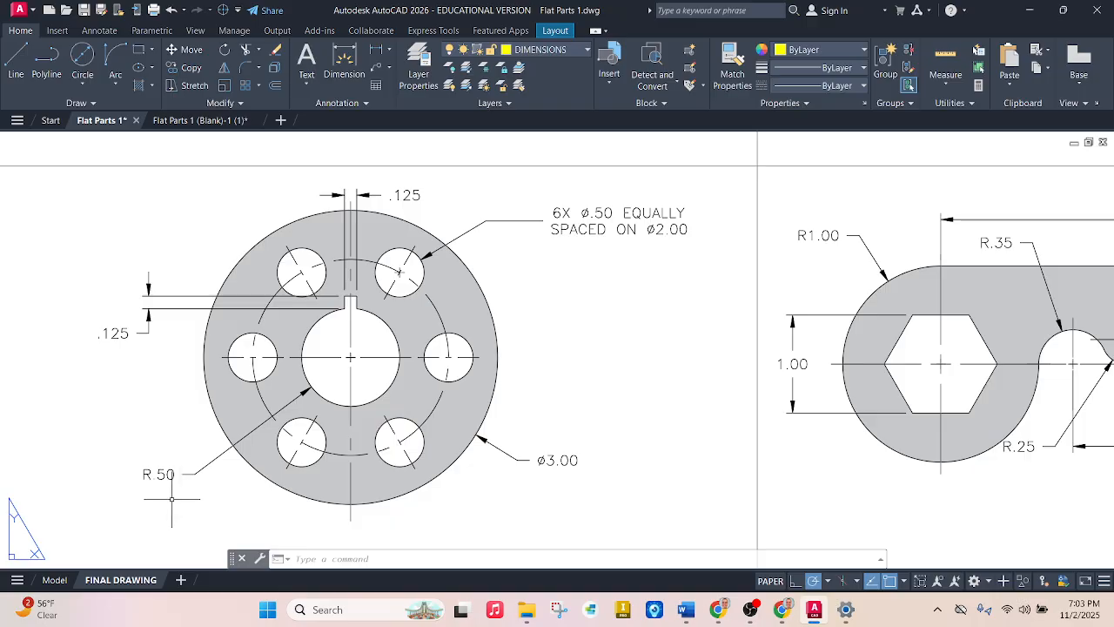
left_click(189, 122)
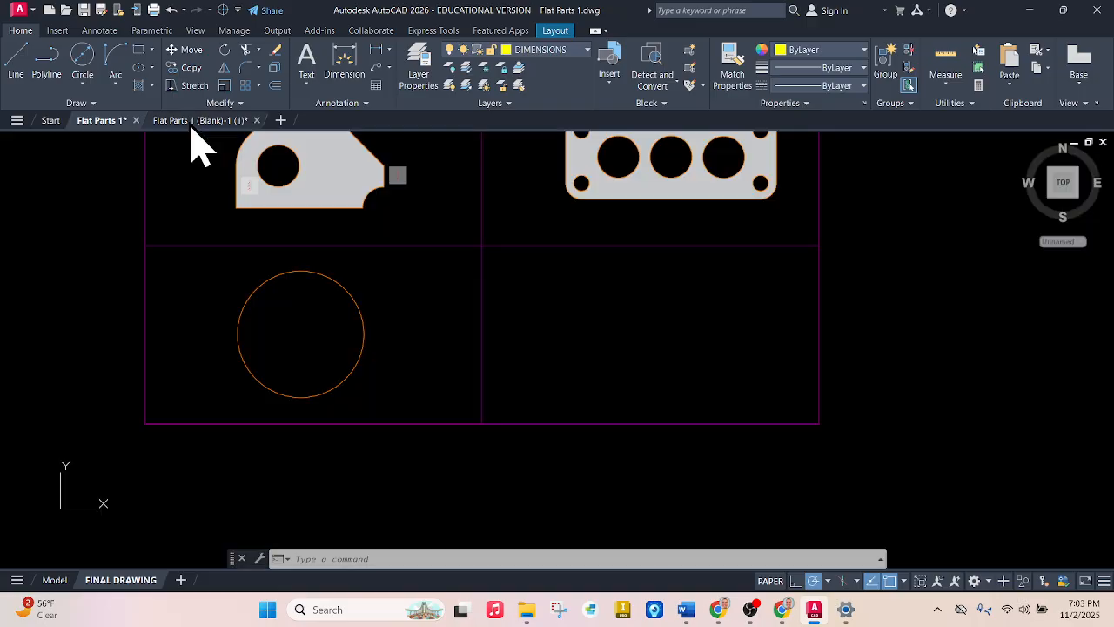
left_click(85, 61)
left_click(82, 85)
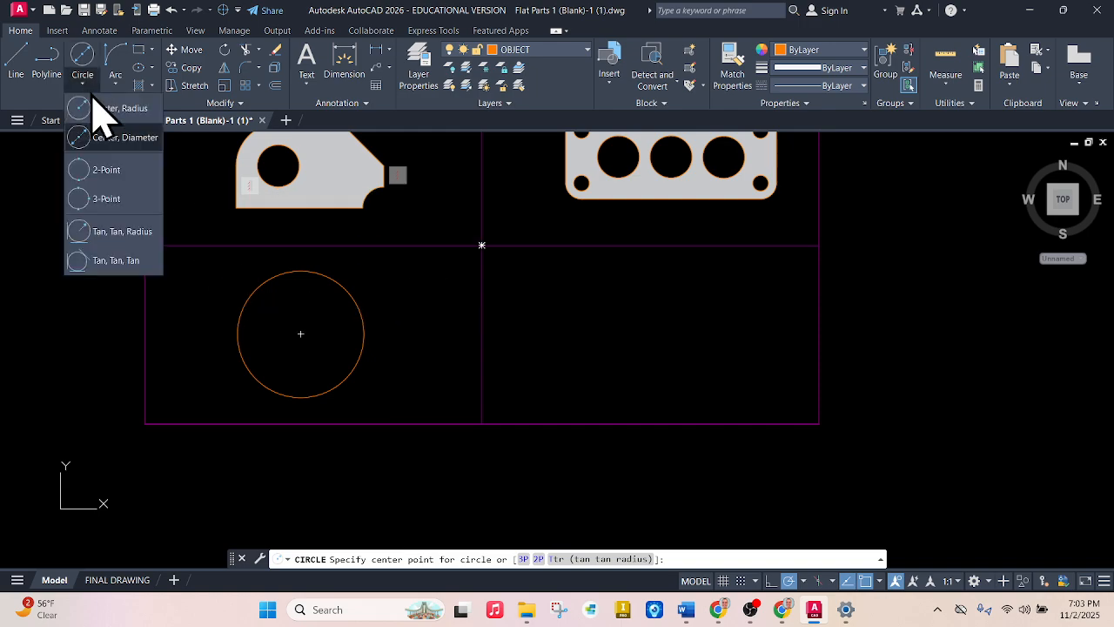
left_click(109, 108)
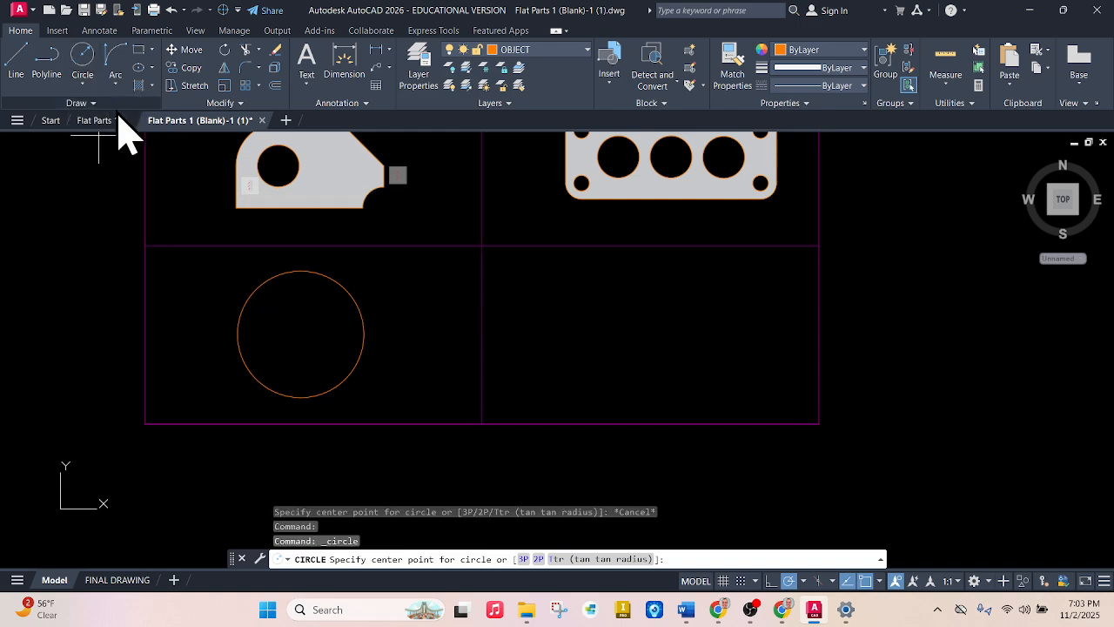
left_click(301, 334)
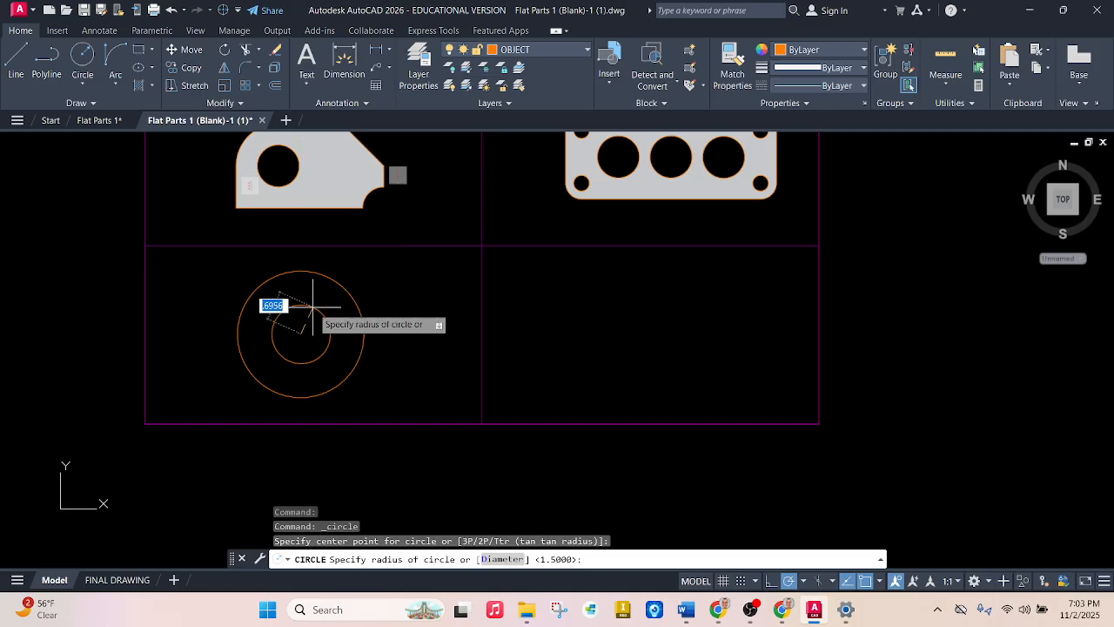
key("Return")
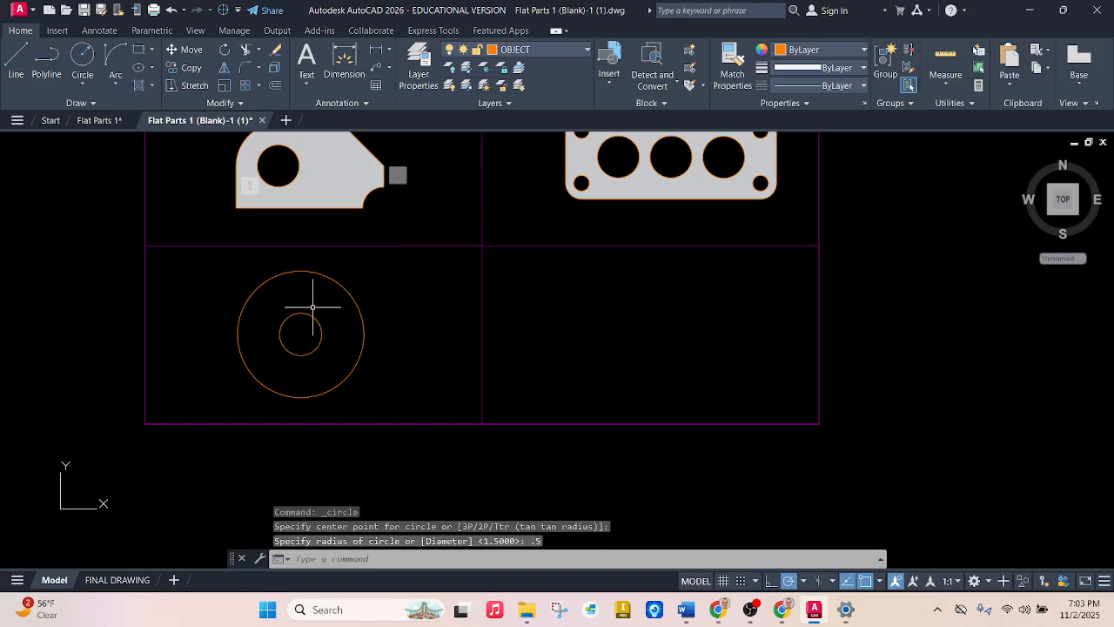
- Examine the size and spacing of the six small holes on the round part in the Flat Parts 1 drawing
scroll(313, 306, "up", 4)
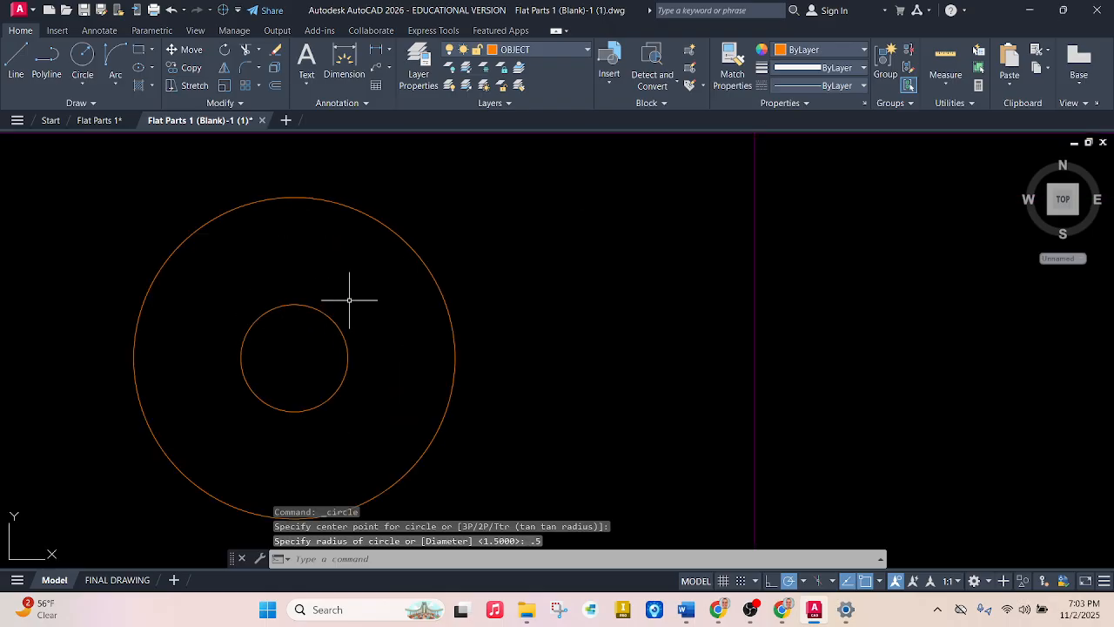
scroll(240, 177, "down", 2)
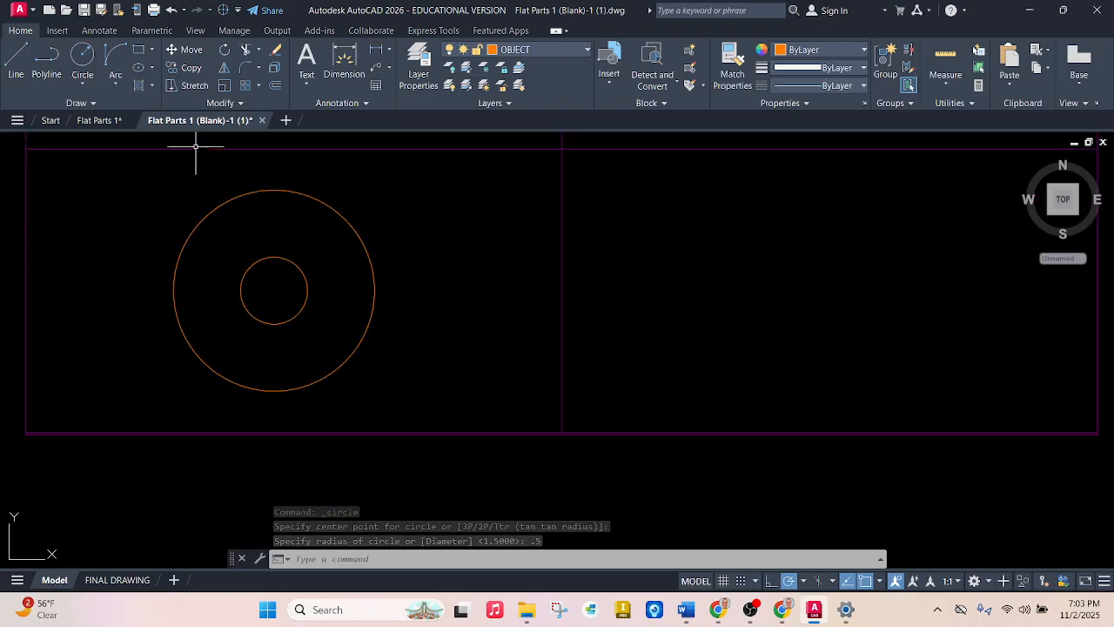
left_click(96, 121)
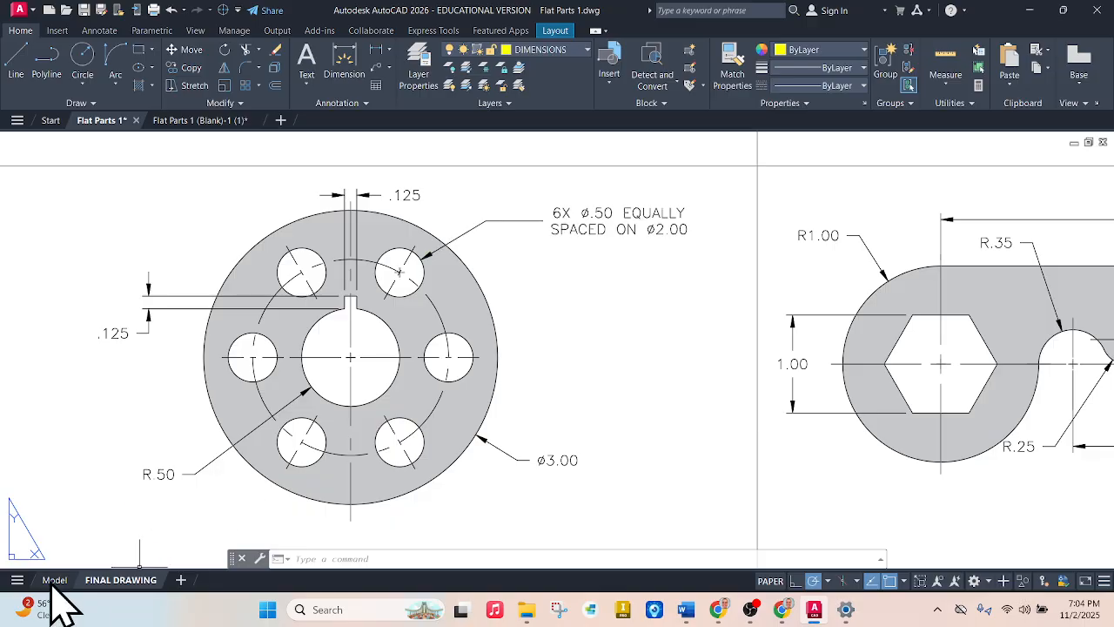
mouse_move(53, 582)
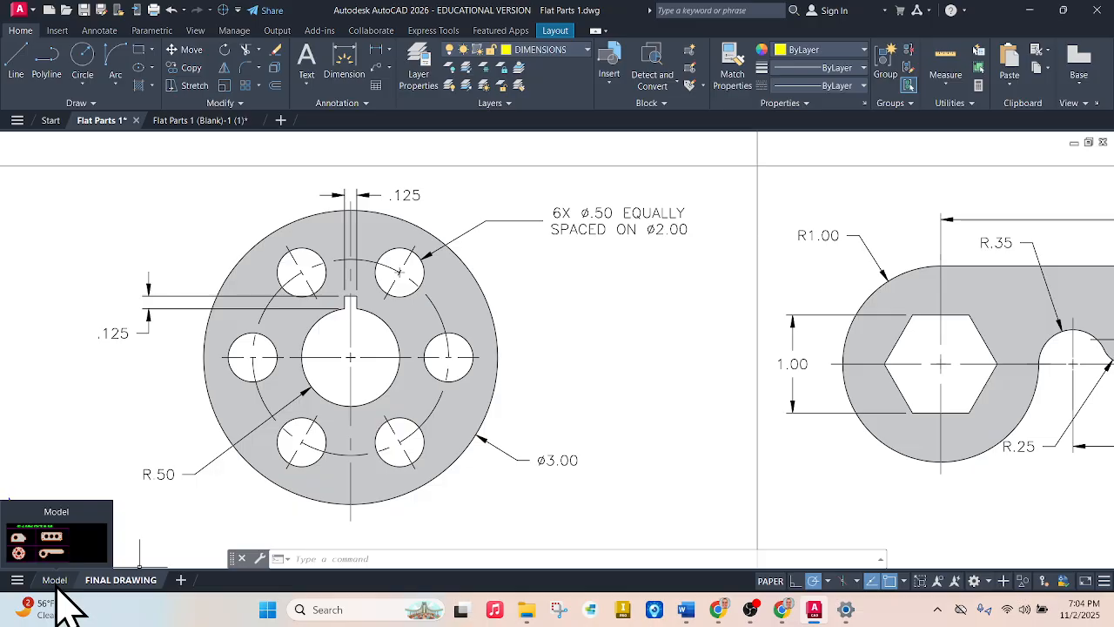
left_click(54, 580)
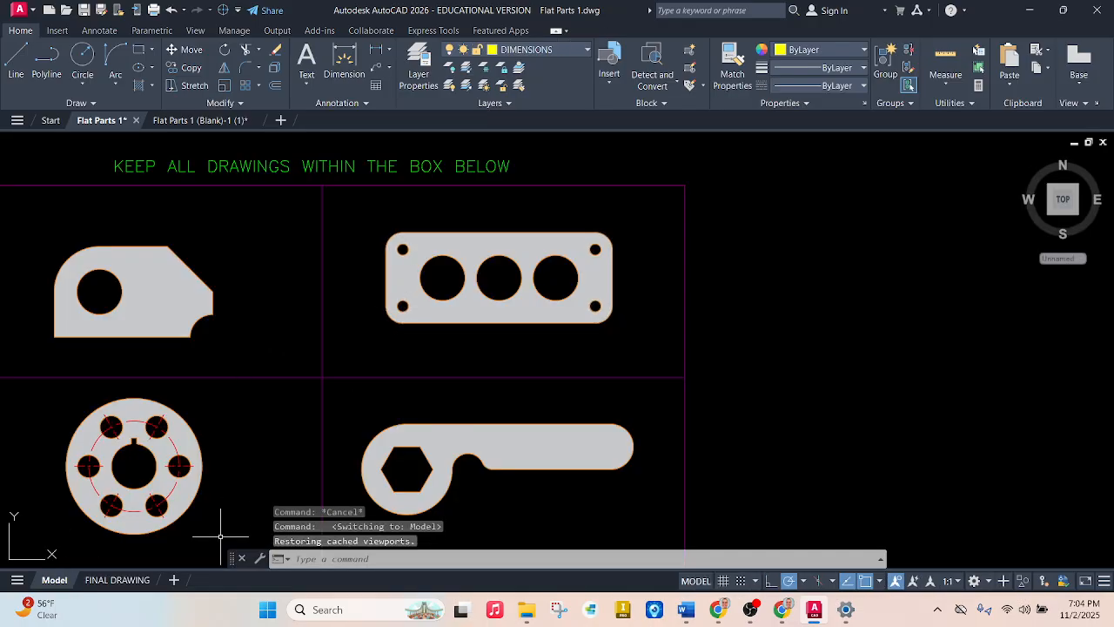
left_click(121, 580)
left_click(211, 123)
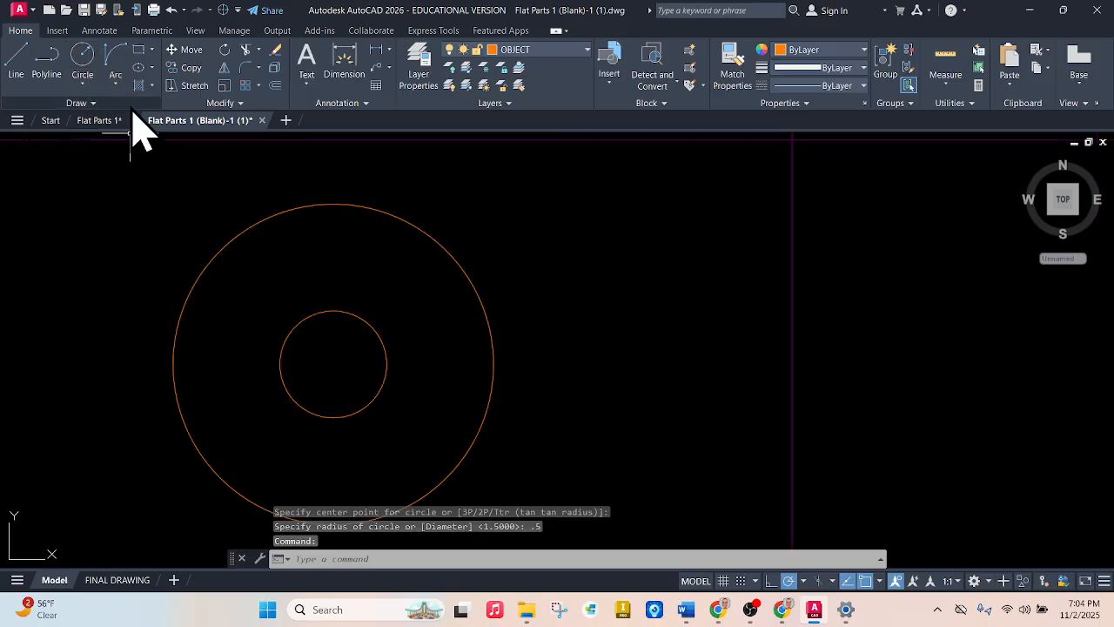
left_click(101, 125)
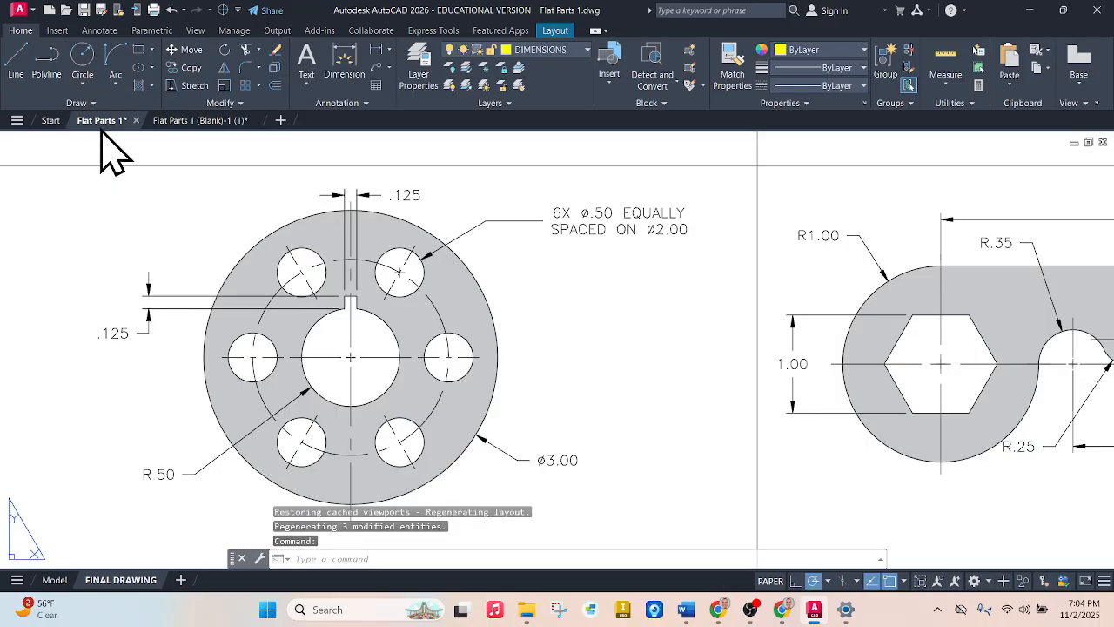
key("ctrl+Tab")
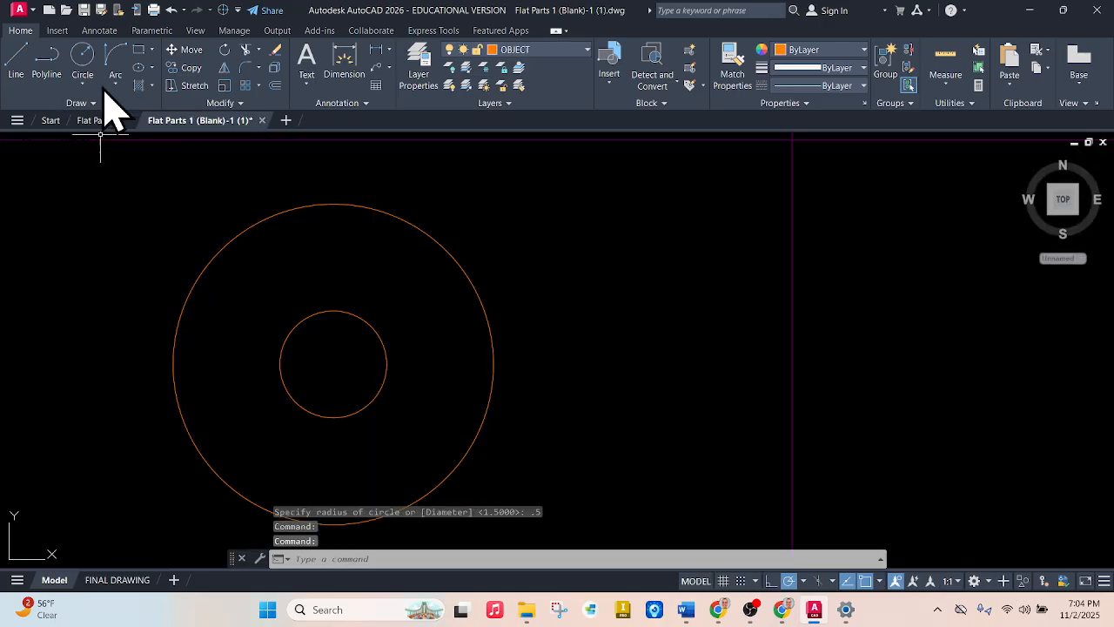
- Draw a line of length 1 at 0° from the concentric circles' centre and a circle of diameter .5 at its right end
left_click(25, 59)
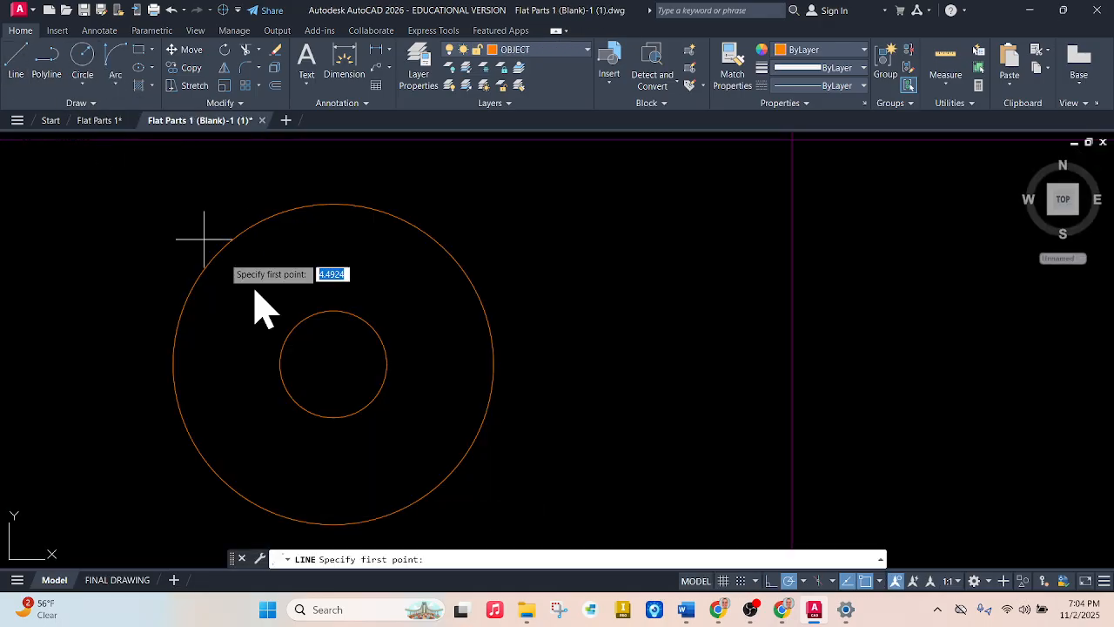
left_click(333, 364)
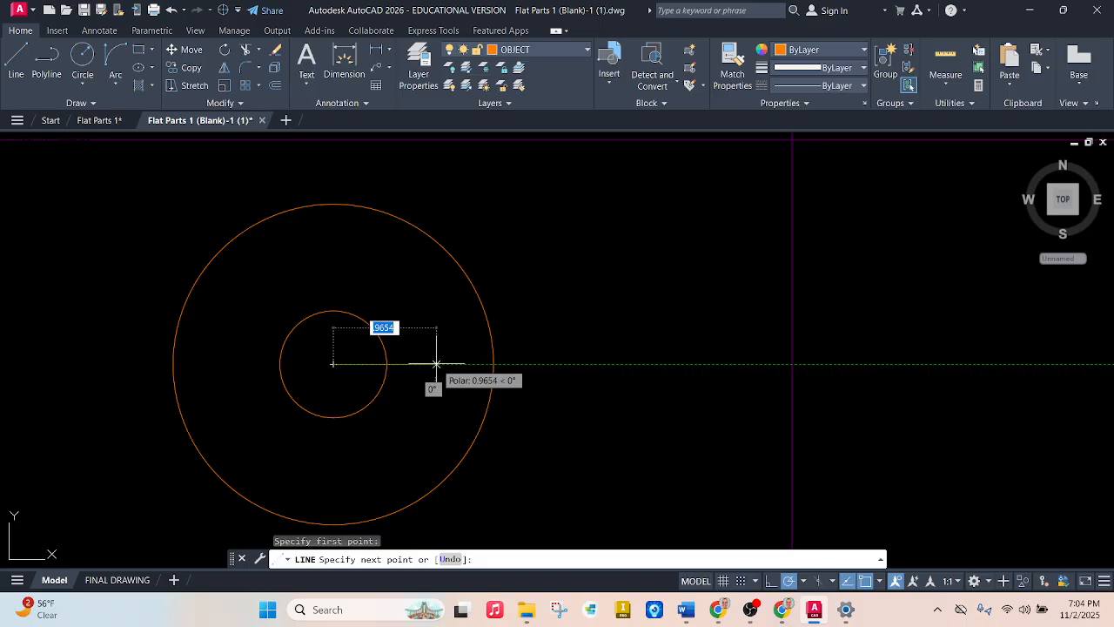
type("1")
key("Return")
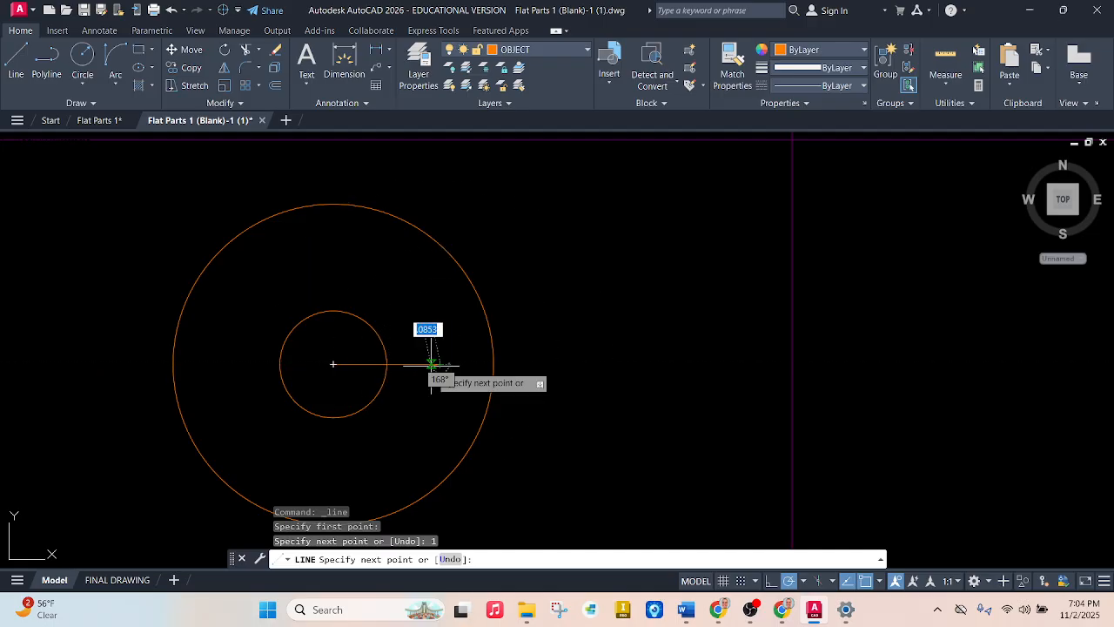
left_click(83, 57)
left_click(91, 98)
left_click(119, 129)
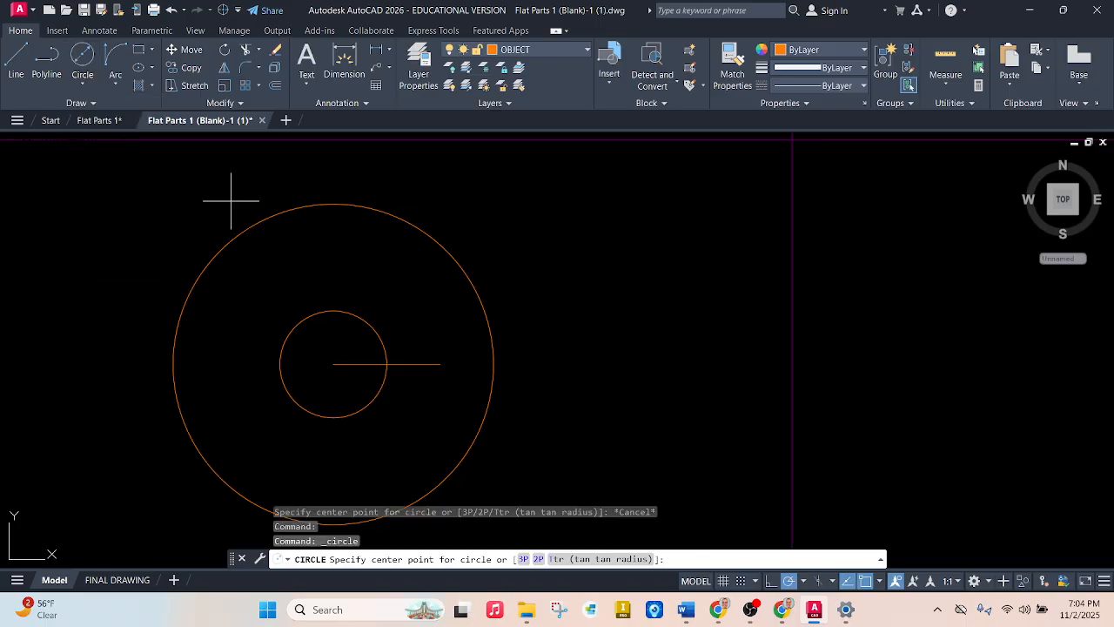
left_click(441, 363)
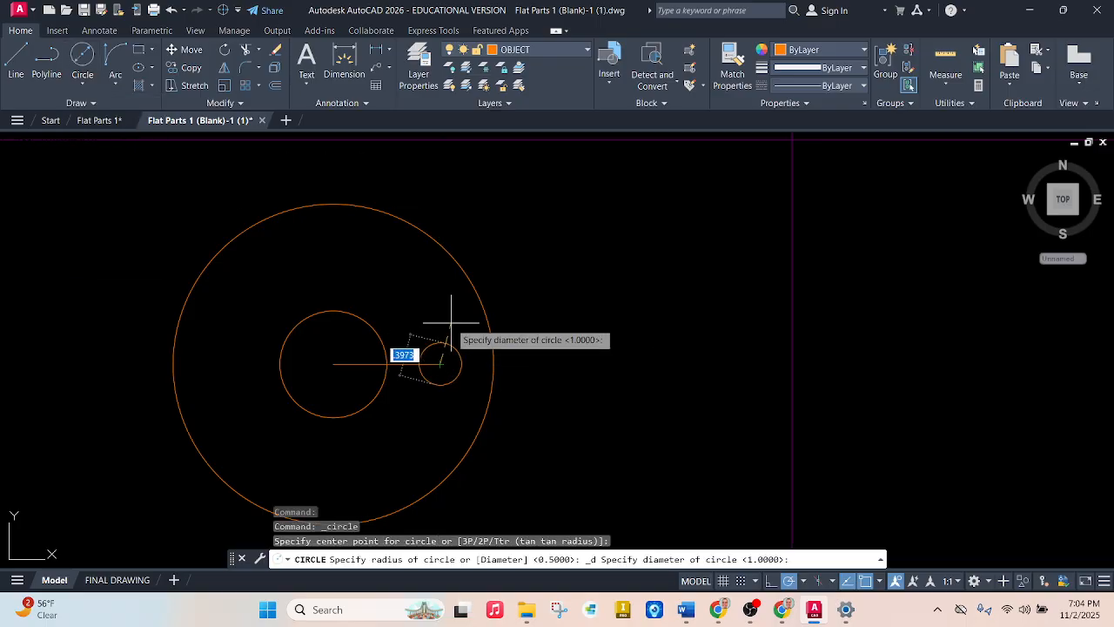
key("Return")
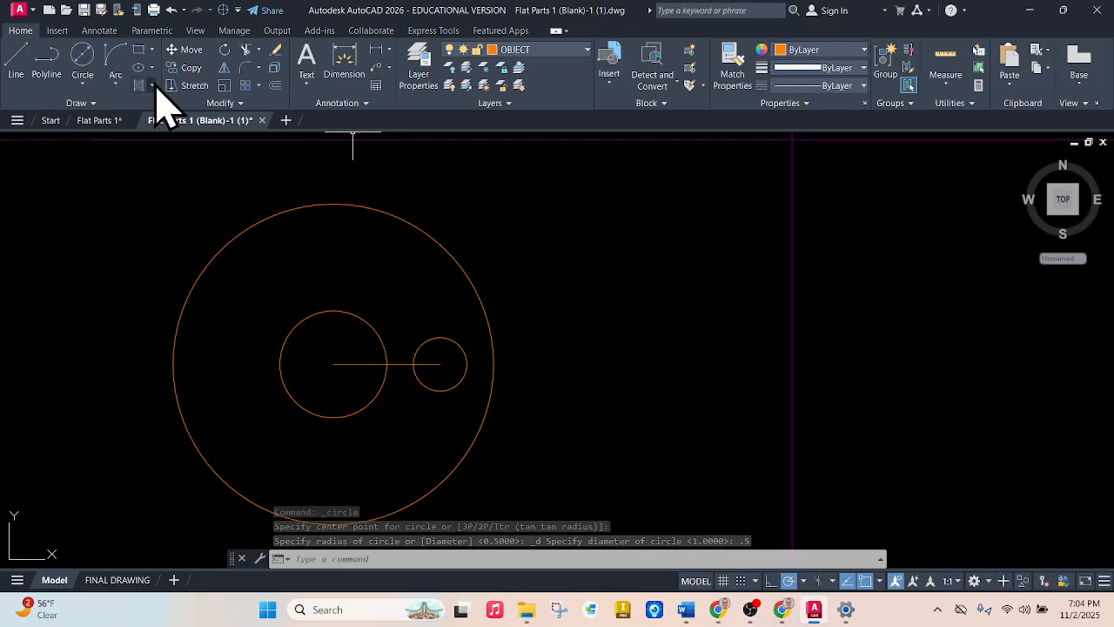
left_click(257, 85)
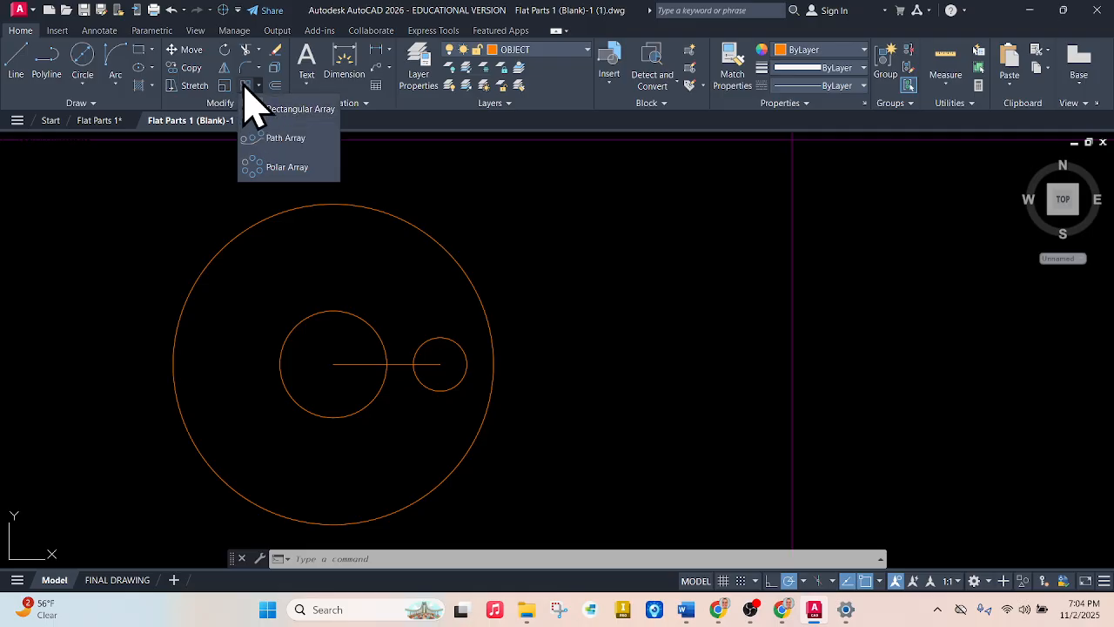
left_click(280, 168)
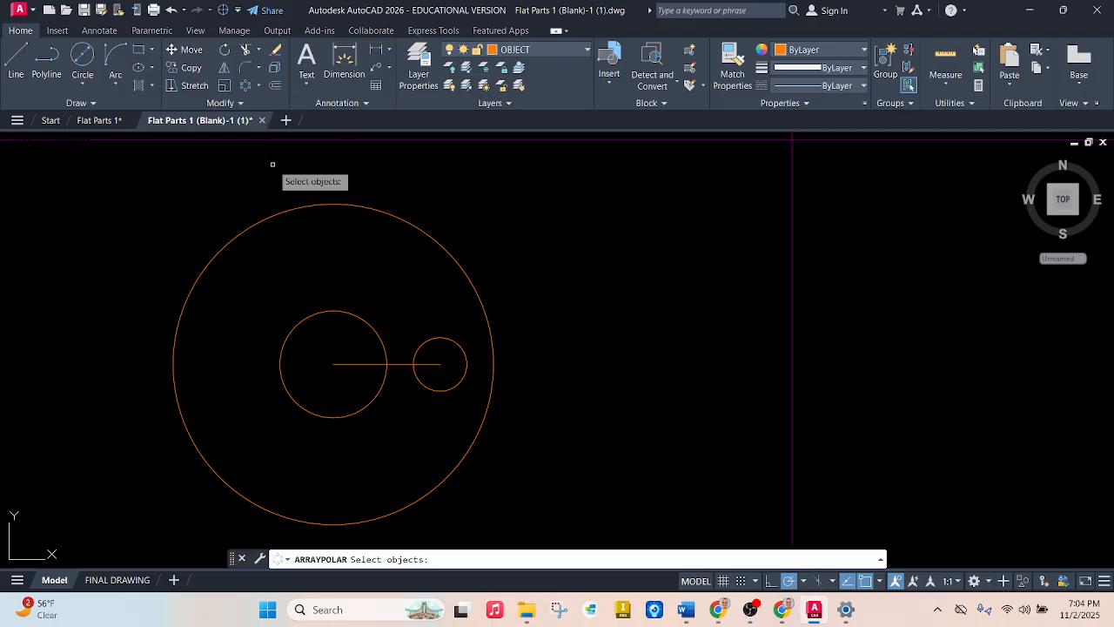
left_click(451, 337)
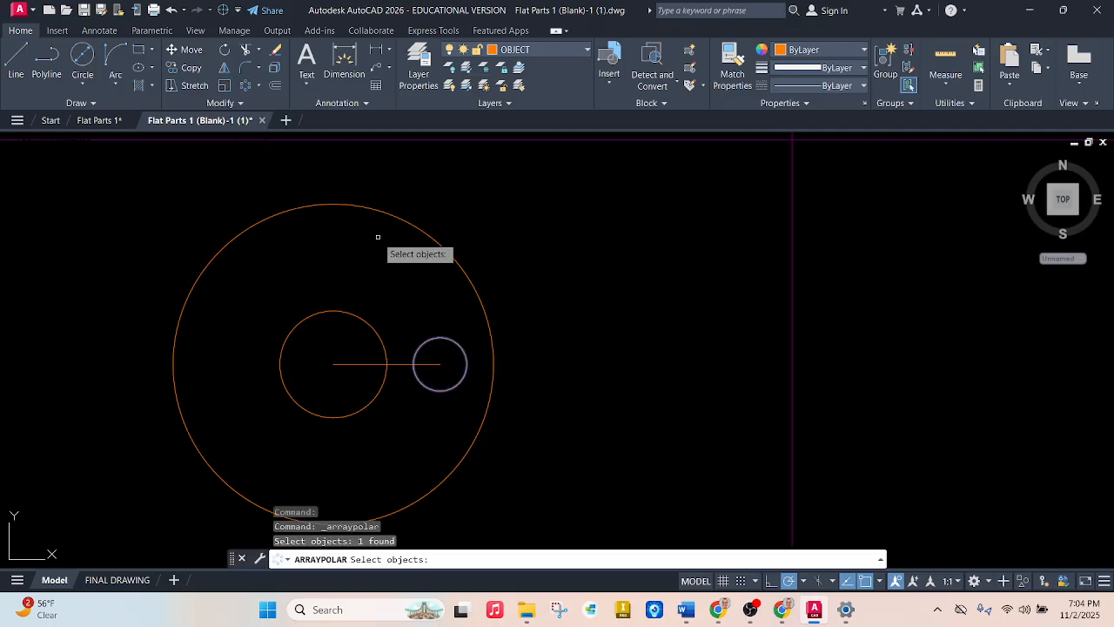
- Polar-array the .5-diameter circle around the concentric circles' centre with 6 items filling 360°
left_click(249, 87)
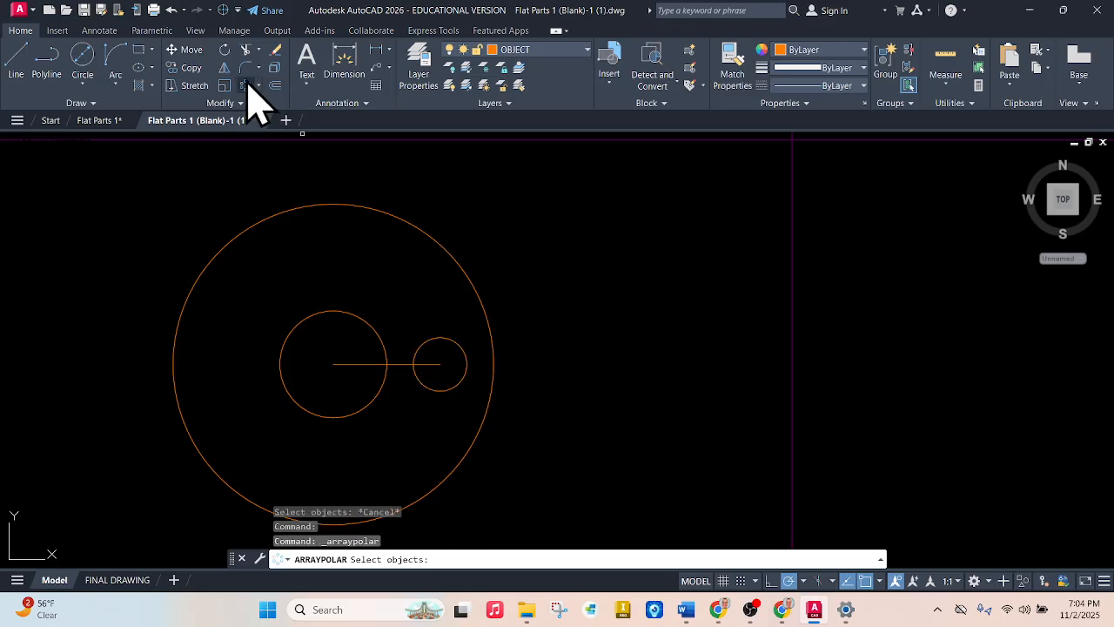
left_click(434, 338)
key("Return")
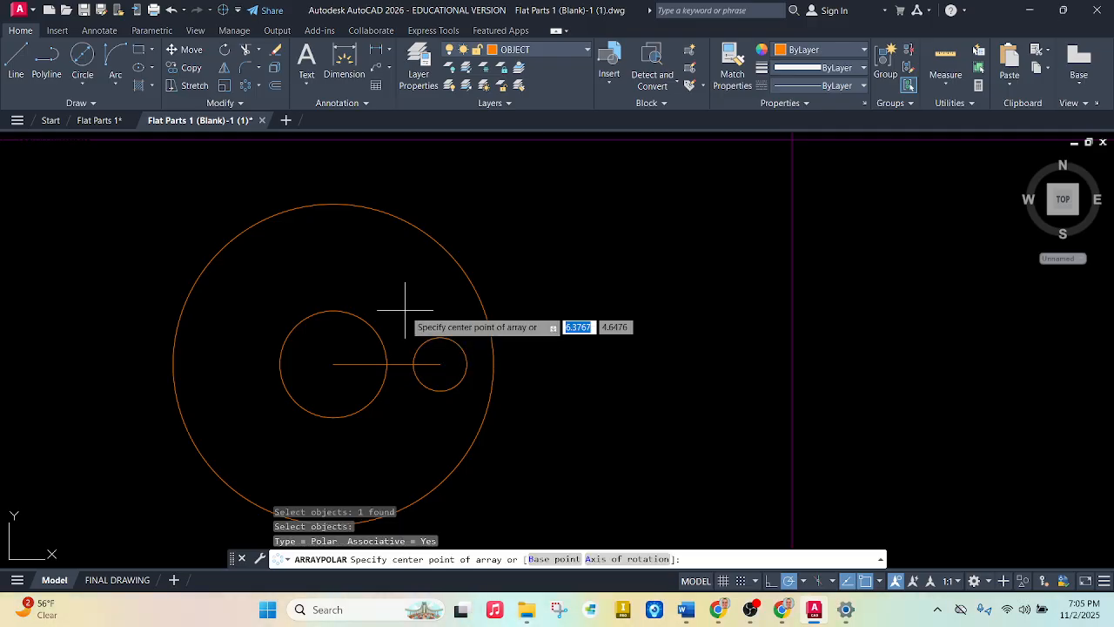
left_click(333, 363)
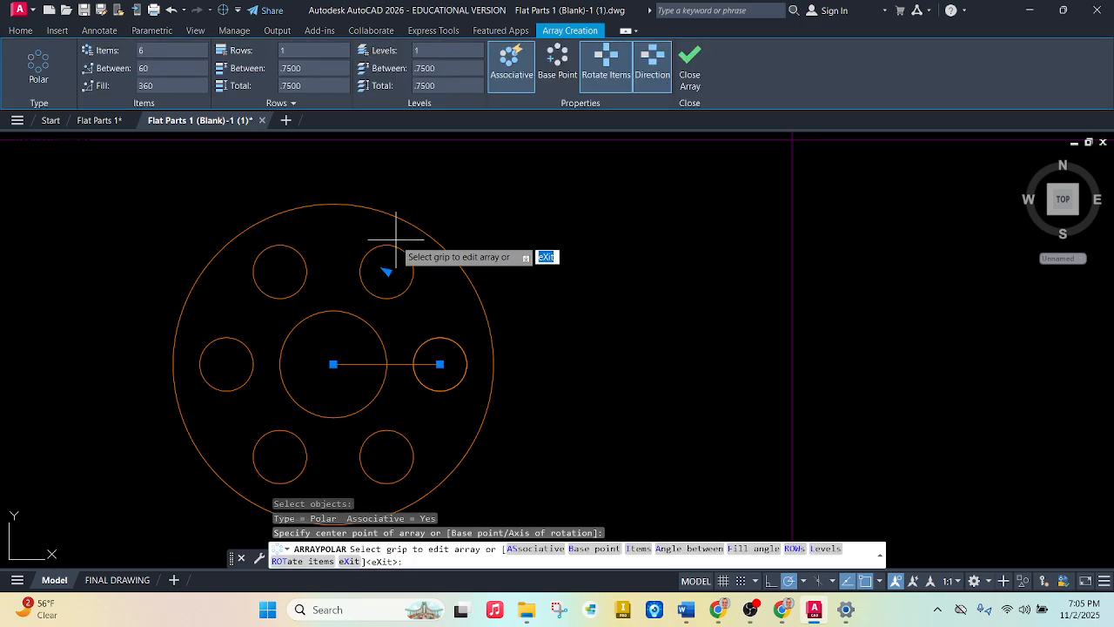
left_click(690, 69)
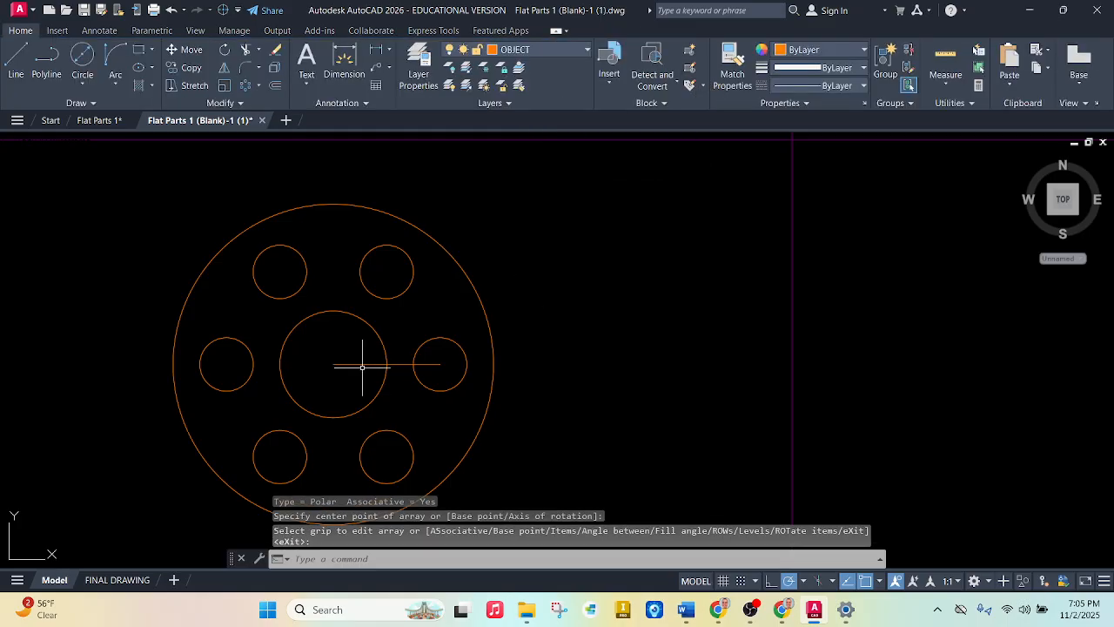
- Trim away the construction line between the centre hole and the small circle beside it
type("tr")
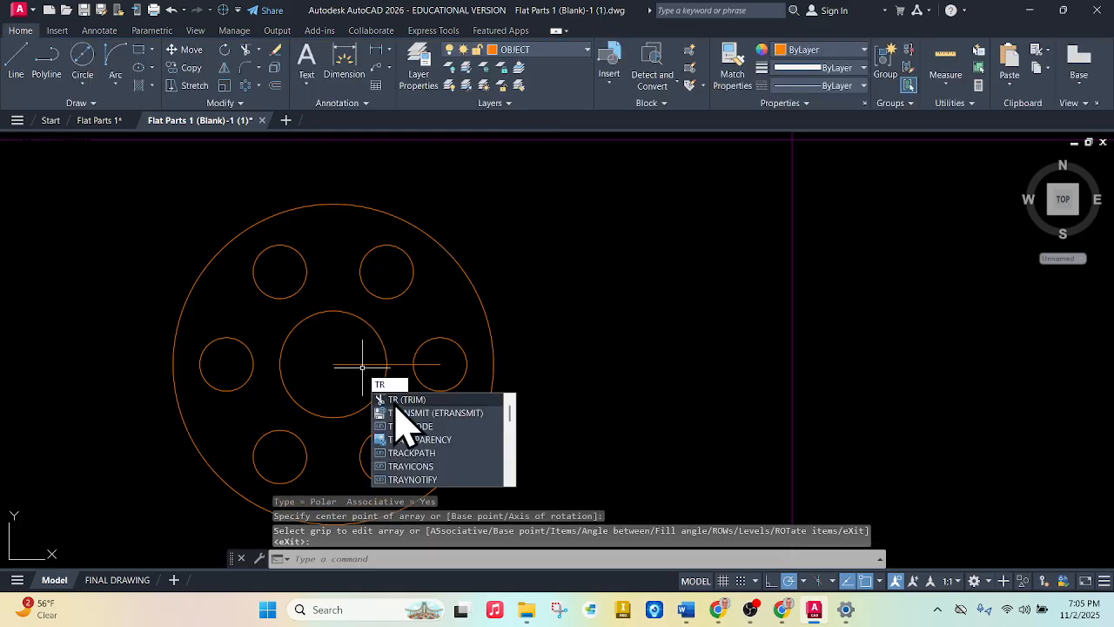
left_click(394, 398)
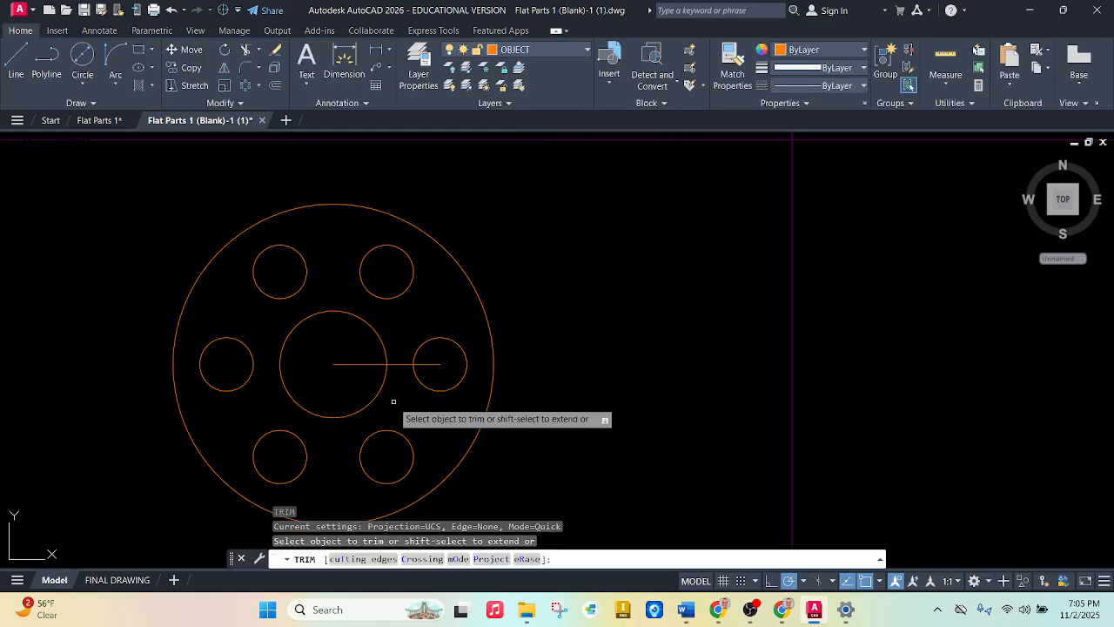
left_click(356, 364)
scroll(374, 341, "down", 1)
scroll(309, 392, "up", 1)
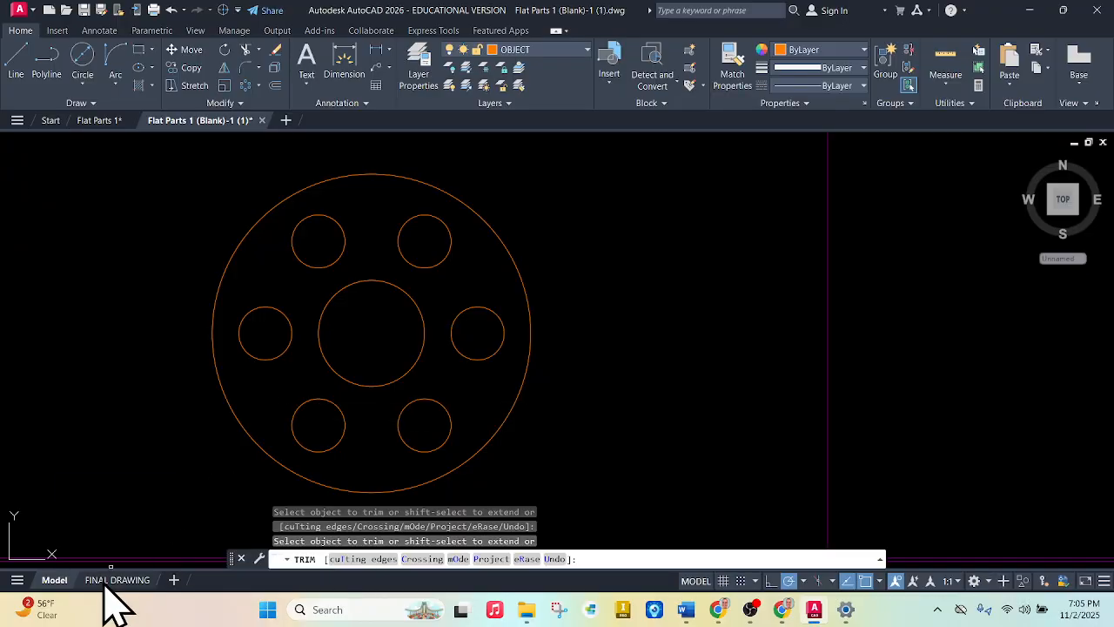
- Examine the width and height of the notch above the round part's centre hole in the Flat Parts 1 drawing
left_click(98, 120)
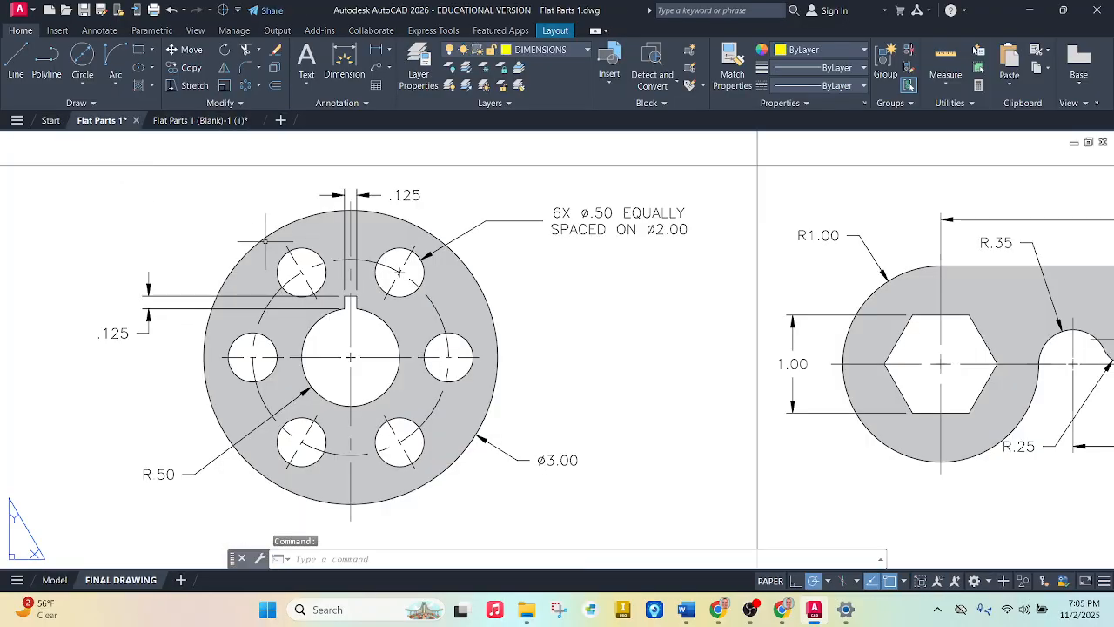
scroll(468, 228, "up", 3)
scroll(468, 228, "up", 1)
scroll(468, 228, "down", 2)
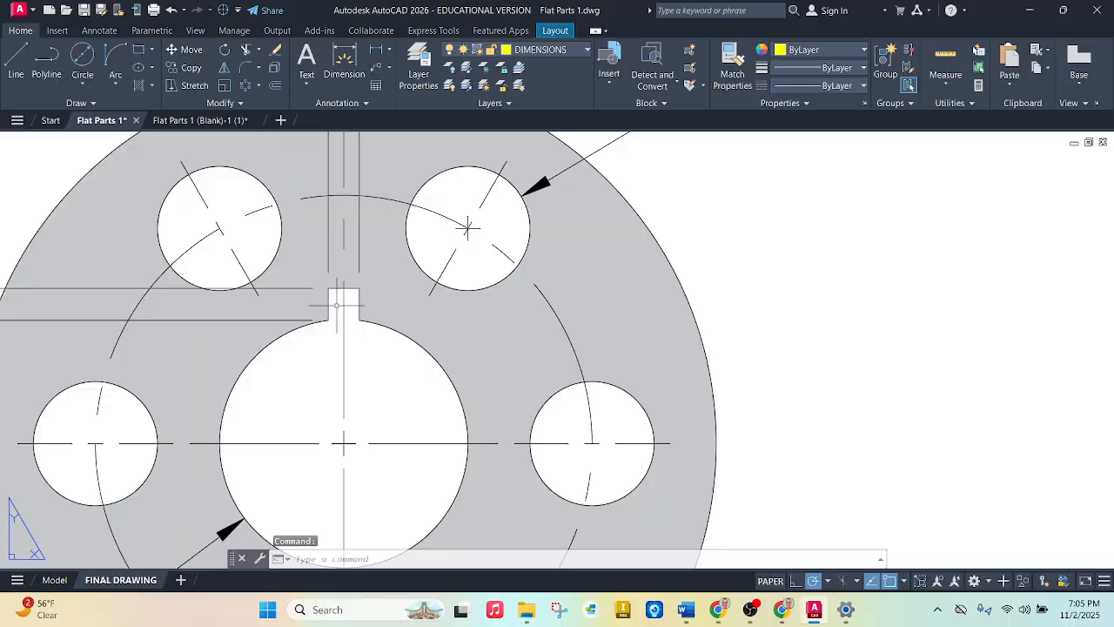
scroll(322, 306, "down", 3)
scroll(322, 304, "up", 6)
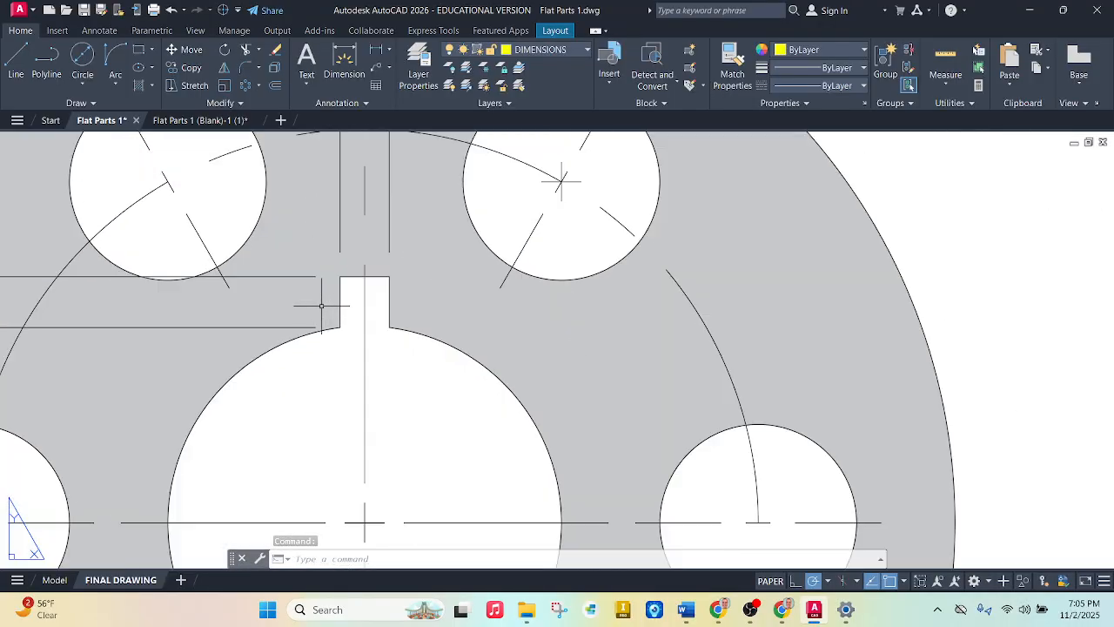
scroll(366, 280, "down", 2)
scroll(366, 280, "down", 2)
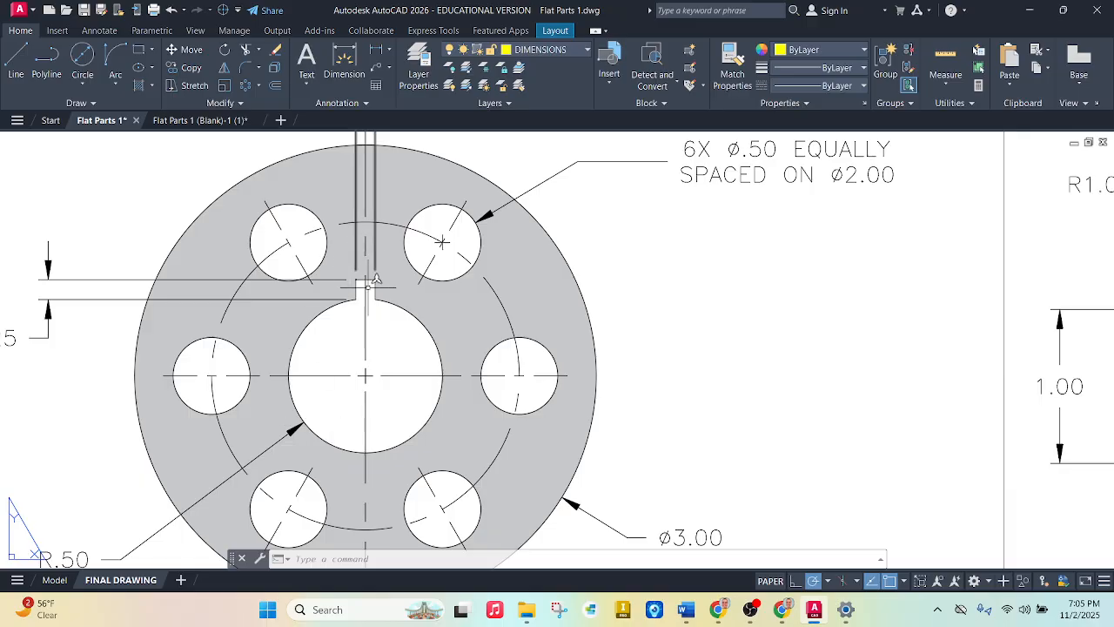
scroll(374, 279, "down", 3)
scroll(386, 241, "up", 3)
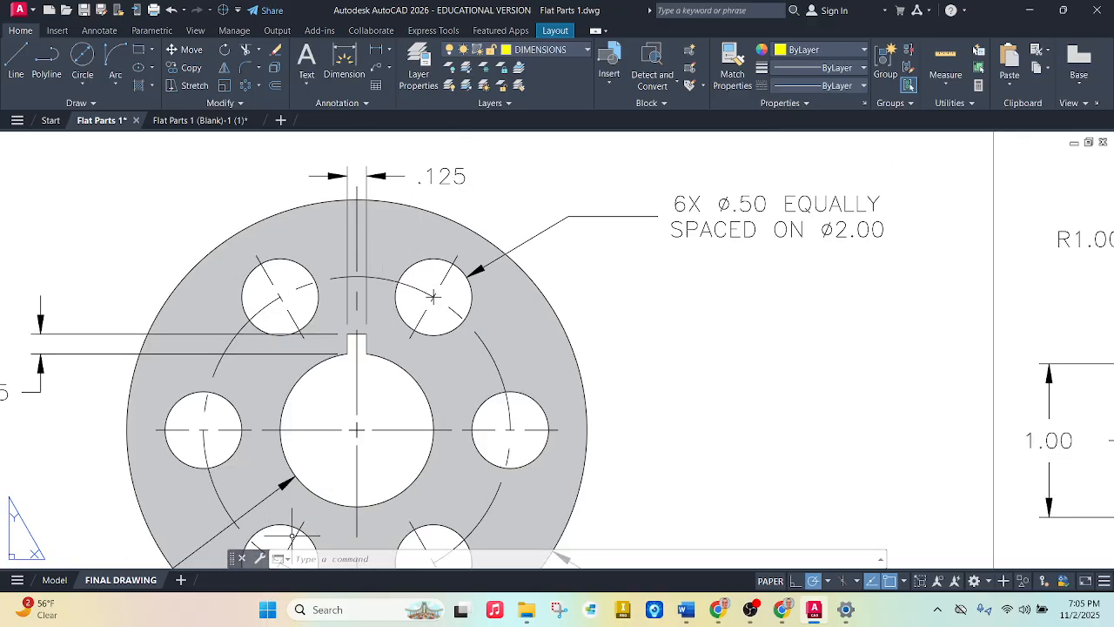
mouse_move(526, 615)
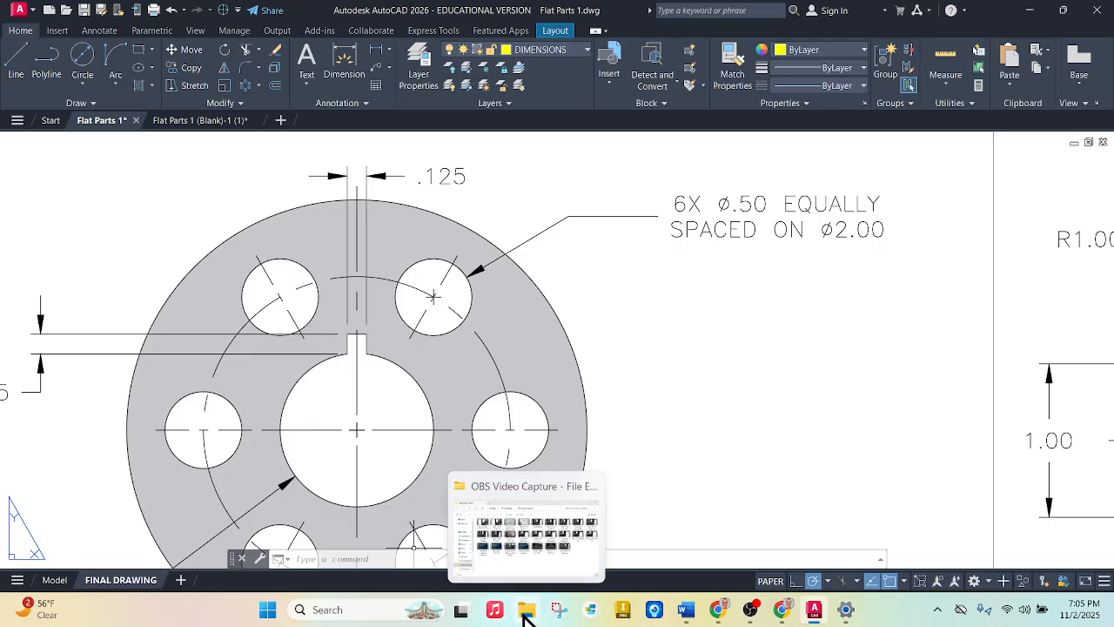
left_click(782, 609)
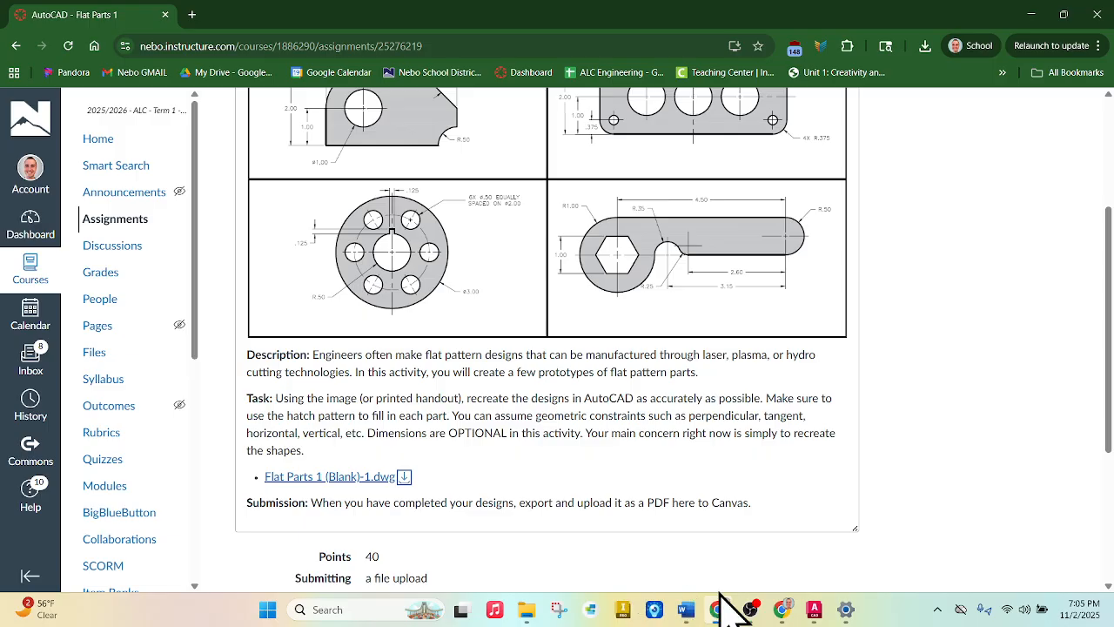
left_click(814, 609)
- In the blank drawing, draw a rectangle .0625 wide and .625 high, up and to the right from the centre hole's centre
left_click(209, 120)
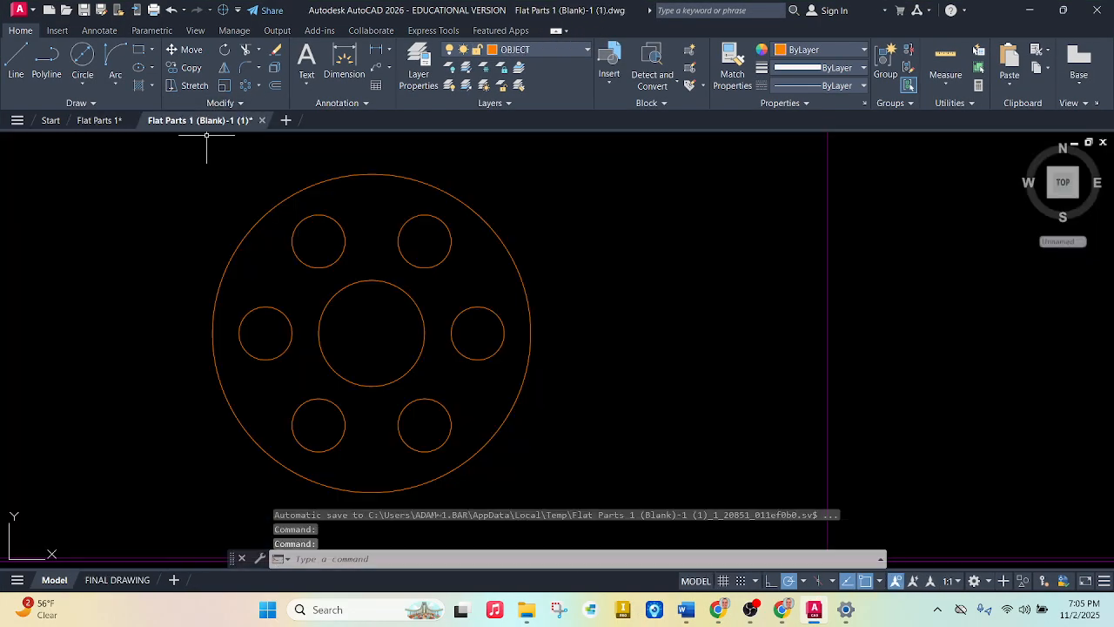
scroll(358, 199, "up", 2)
left_click(139, 51)
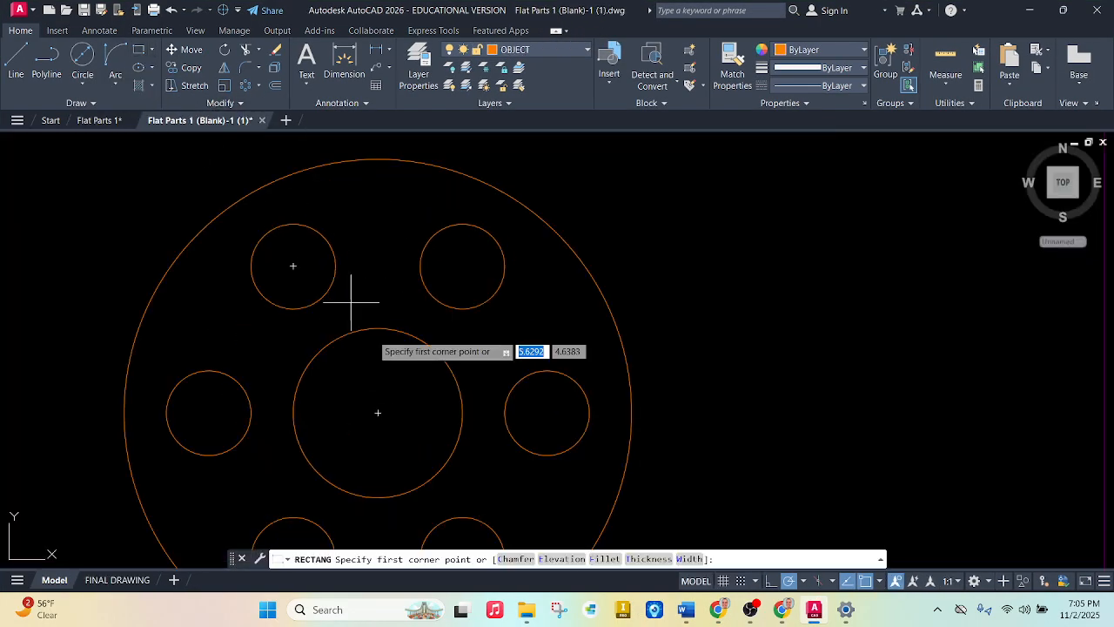
left_click(377, 411)
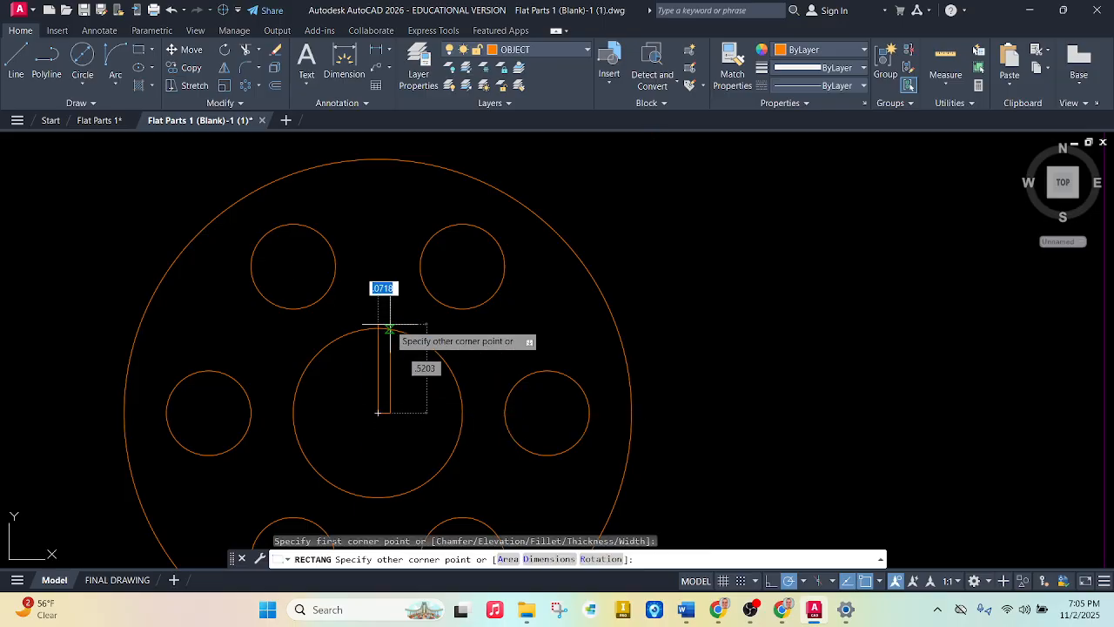
scroll(390, 310, "up", 3)
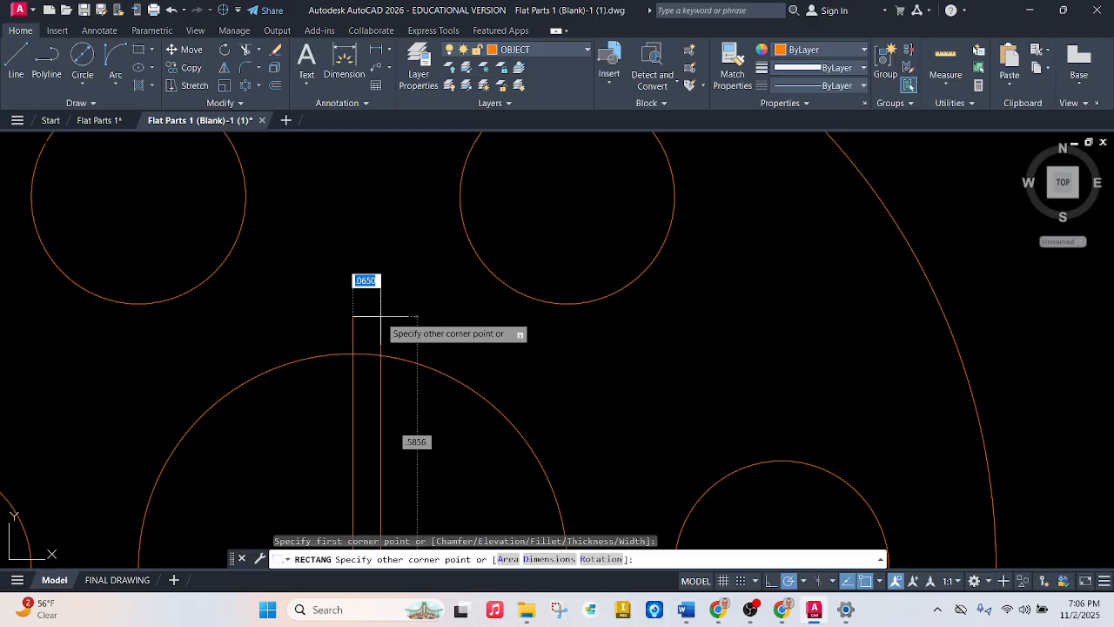
type(".0")
key("Tab")
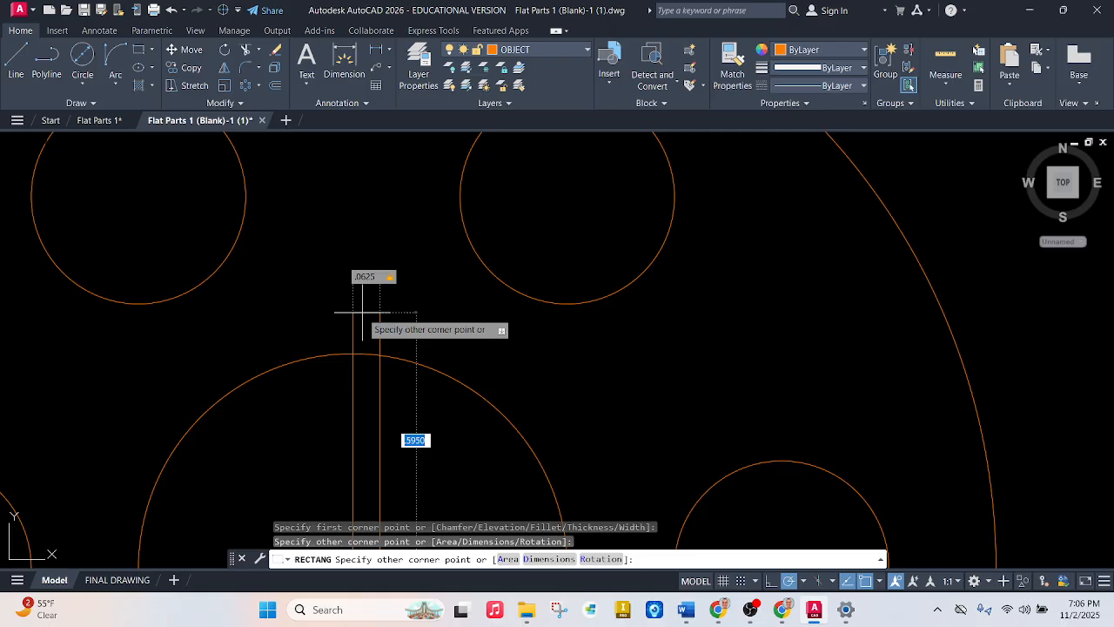
type(".5+.12")
key("Return")
type(".625")
key("Return")
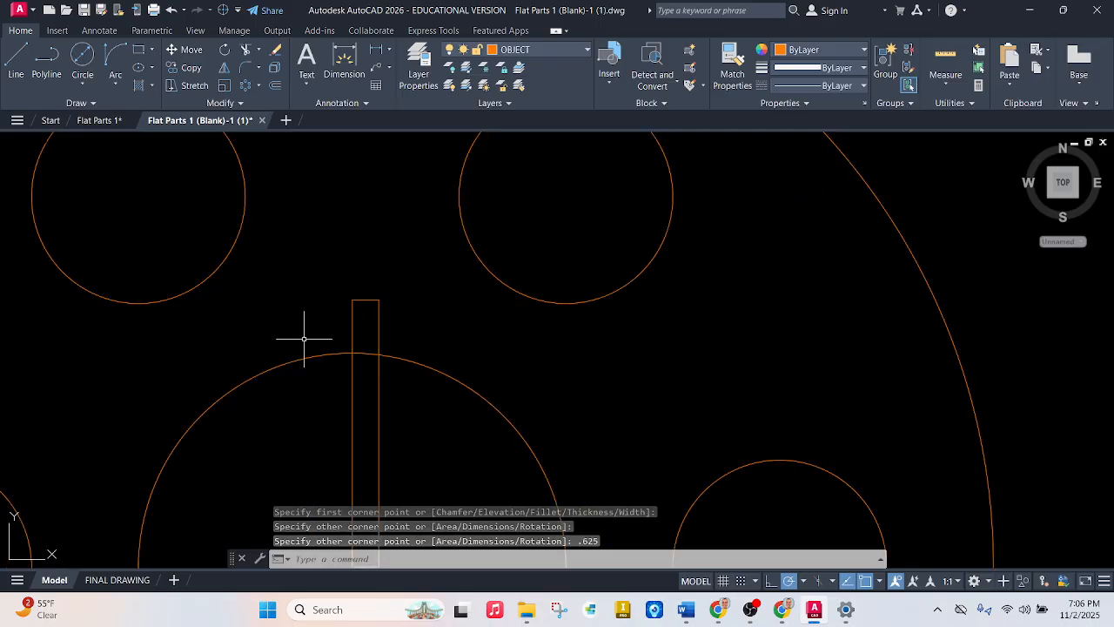
- Draw a second rectangle .0625 wide and .25 high, down and to the left from the first rectangle's upper-left corner
scroll(392, 244, "up", 2)
left_click(138, 50)
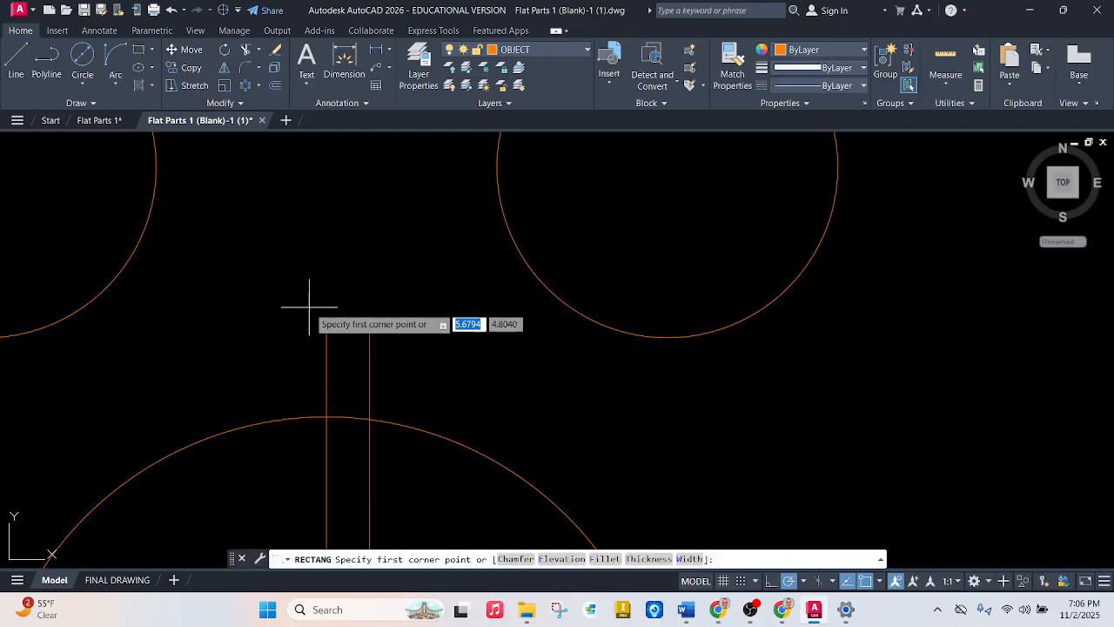
left_click(327, 332)
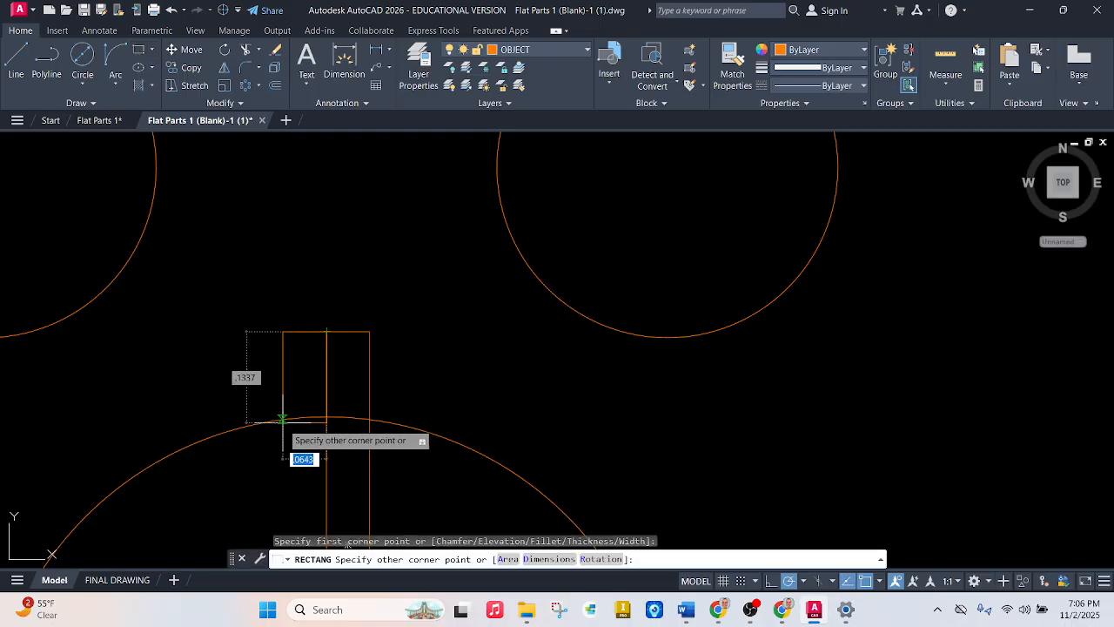
scroll(325, 281, "down", 1)
scroll(325, 281, "up", 1)
scroll(325, 280, "down", 2)
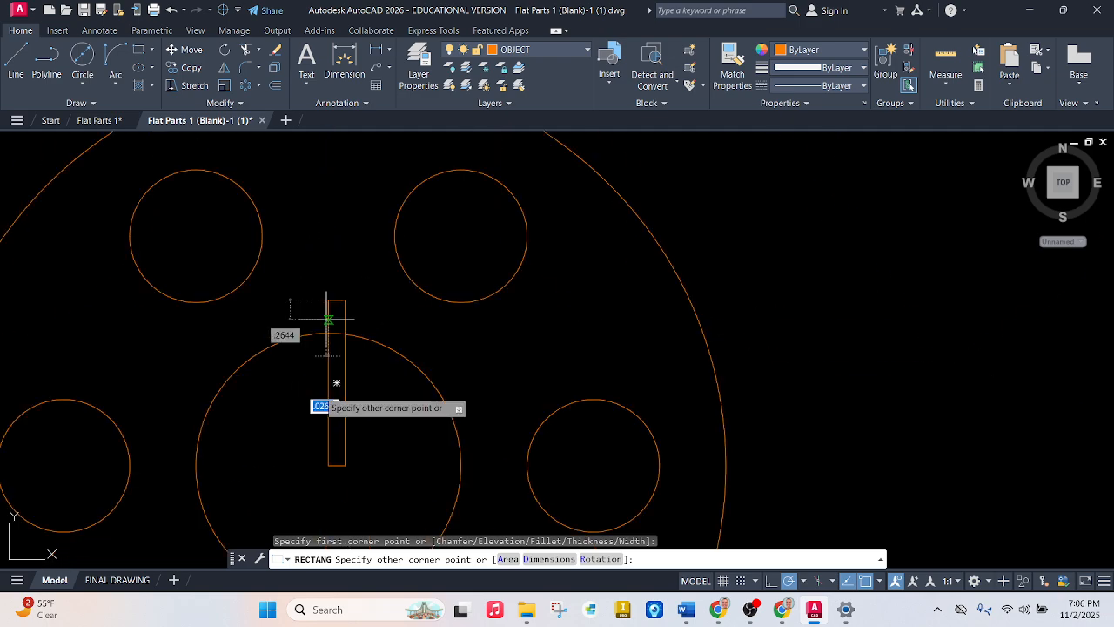
scroll(292, 466, "up", 3)
scroll(291, 466, "down", 2)
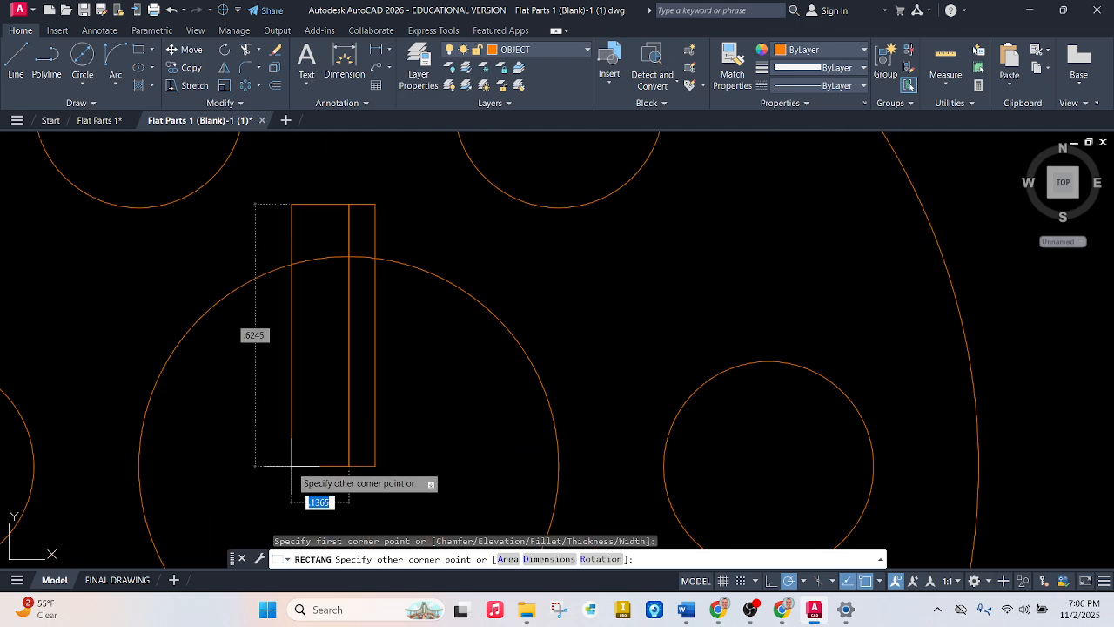
scroll(315, 259, "down", 1)
scroll(303, 251, "up", 1)
scroll(304, 257, "up", 2)
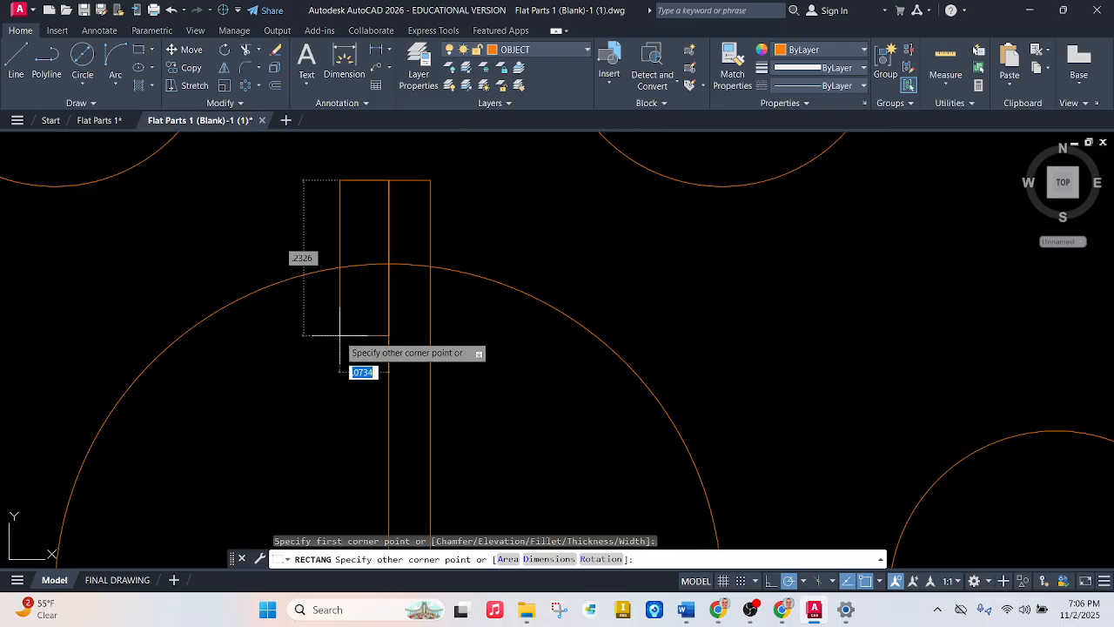
type(".0625")
key("Tab")
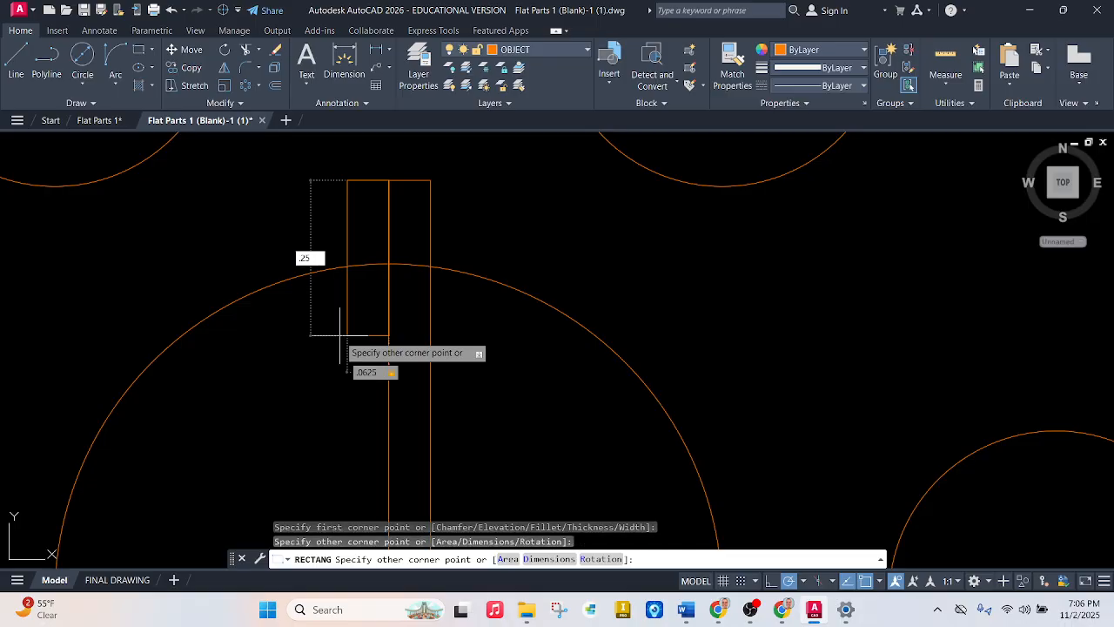
key("Return")
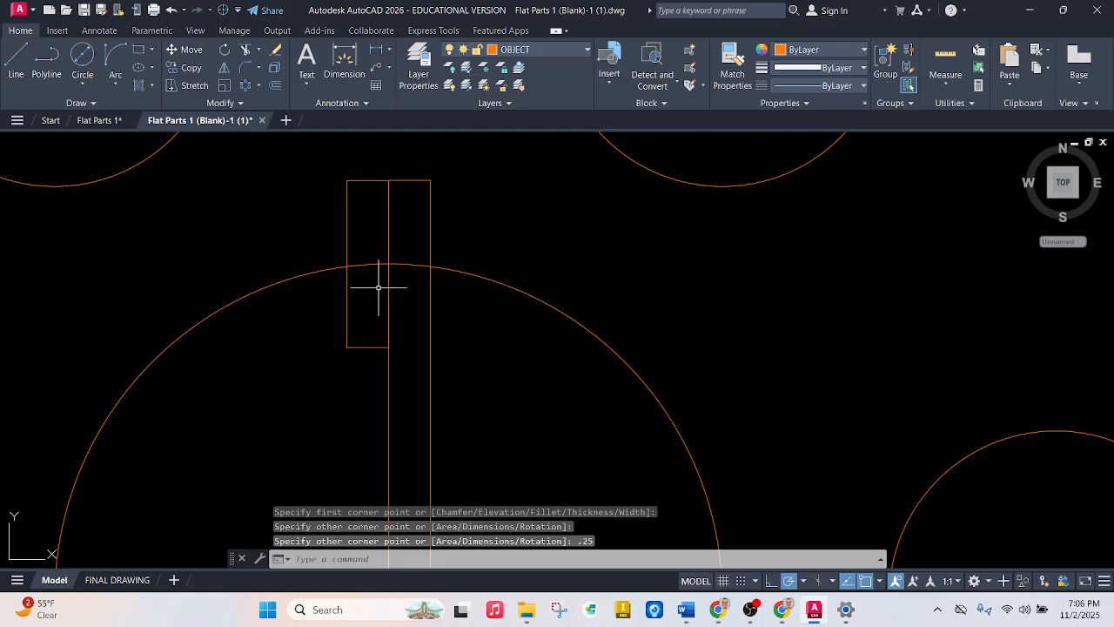
- Trim the rectangle lines and the arc inside the centre hole and notch, leaving one open keyway outline
left_click(246, 49)
left_click(410, 318)
mouse_move(409, 284)
left_mouse_down()
mouse_move(374, 261)
mouse_move(388, 300)
mouse_move(344, 344)
mouse_move(446, 365)
left_mouse_up()
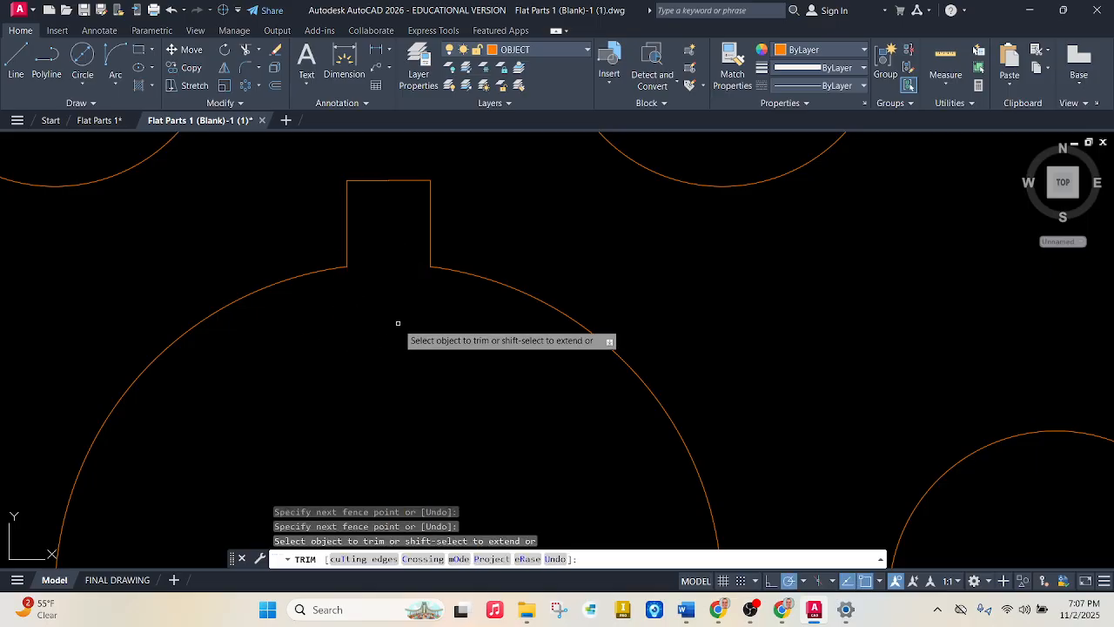
- Fill the round part's body with the solid hatch, leaving the six small holes and the notched centre hole empty
scroll(401, 322, "down", 5)
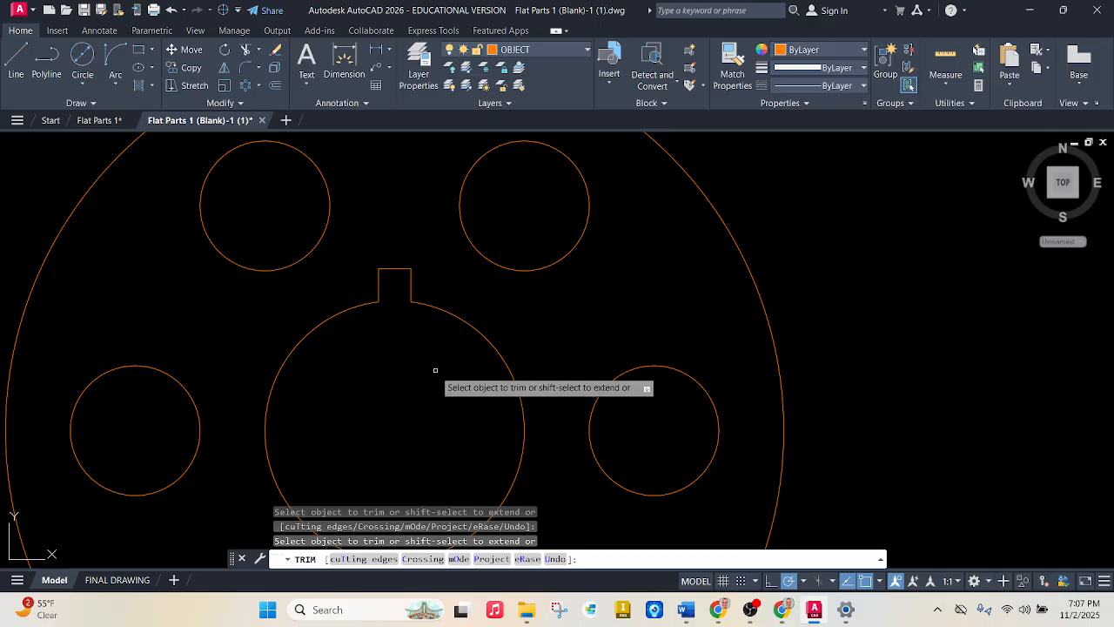
scroll(406, 348, "down", 4)
scroll(422, 401, "down", 2)
scroll(423, 376, "up", 2)
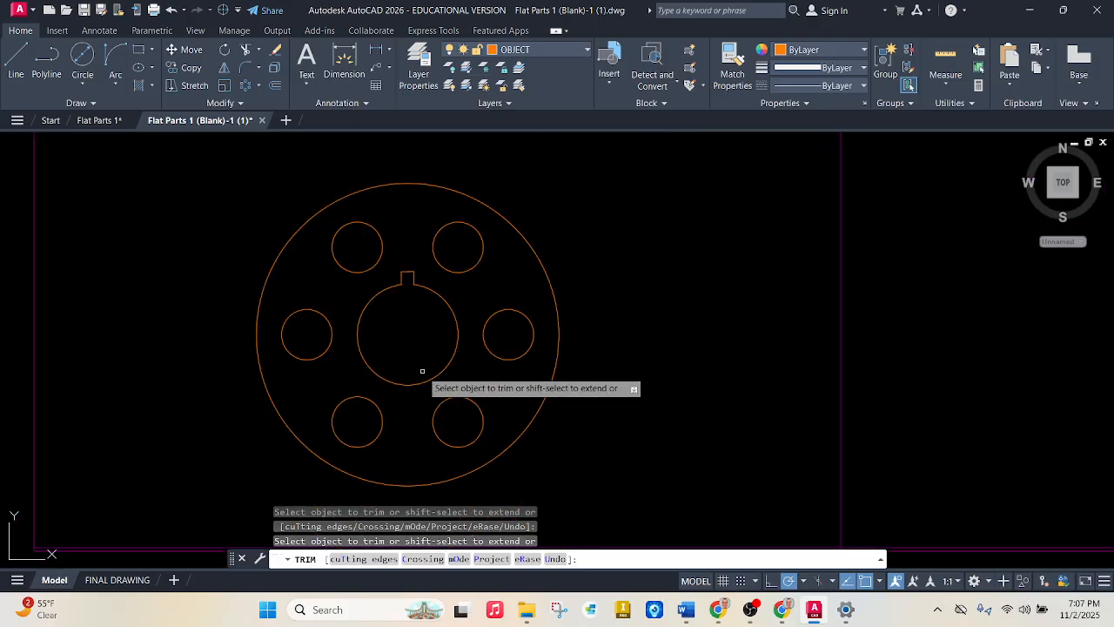
left_click(139, 85)
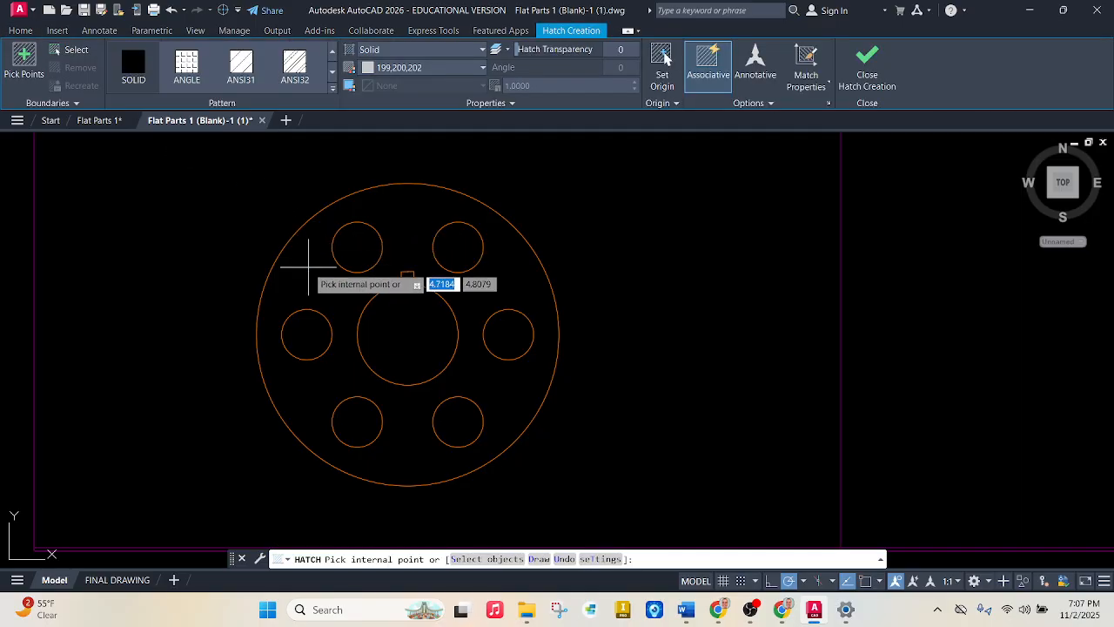
key("Return")
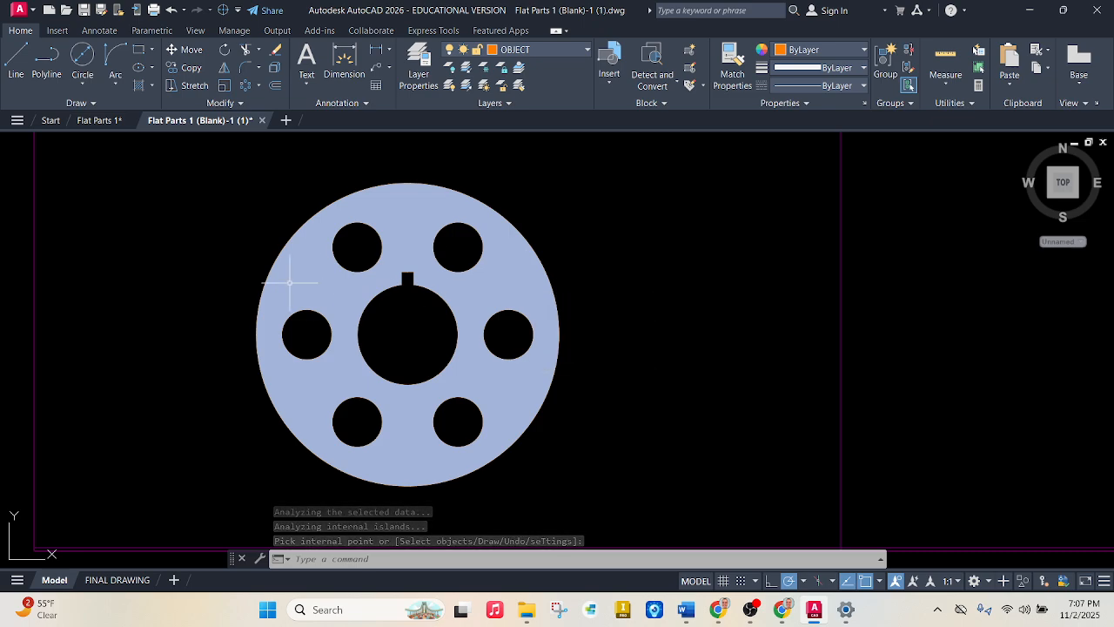
- Examine the dimensions of the fourth part, the wrench with the hexagonal hole, in the Flat Parts 1 drawing
scroll(226, 293, "up", 3)
scroll(222, 293, "down", 6)
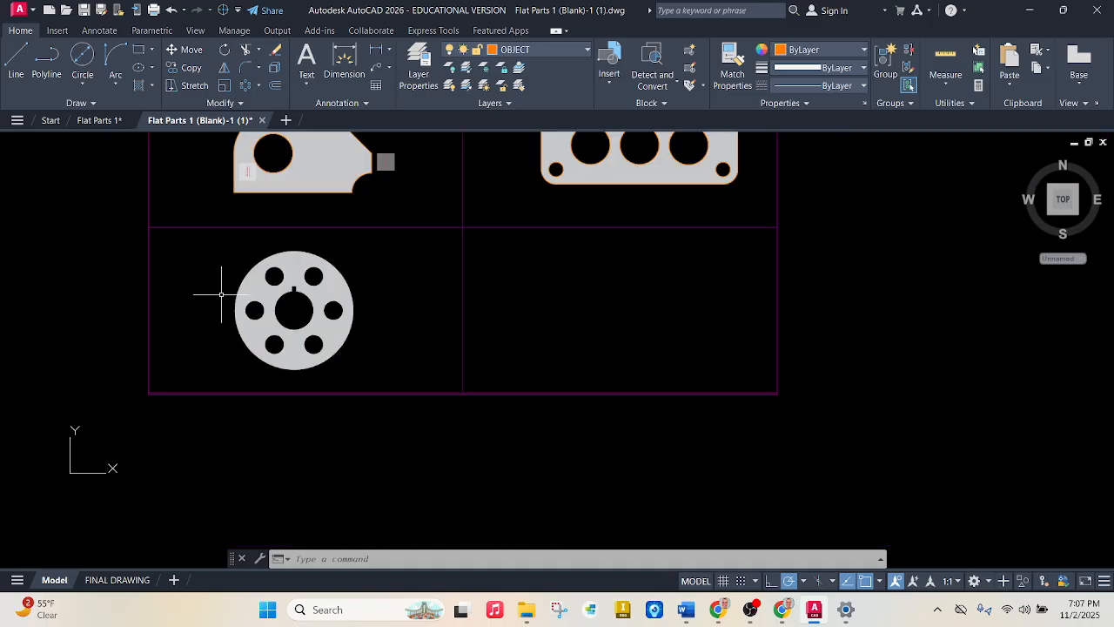
scroll(222, 295, "down", 2)
scroll(492, 239, "up", 4)
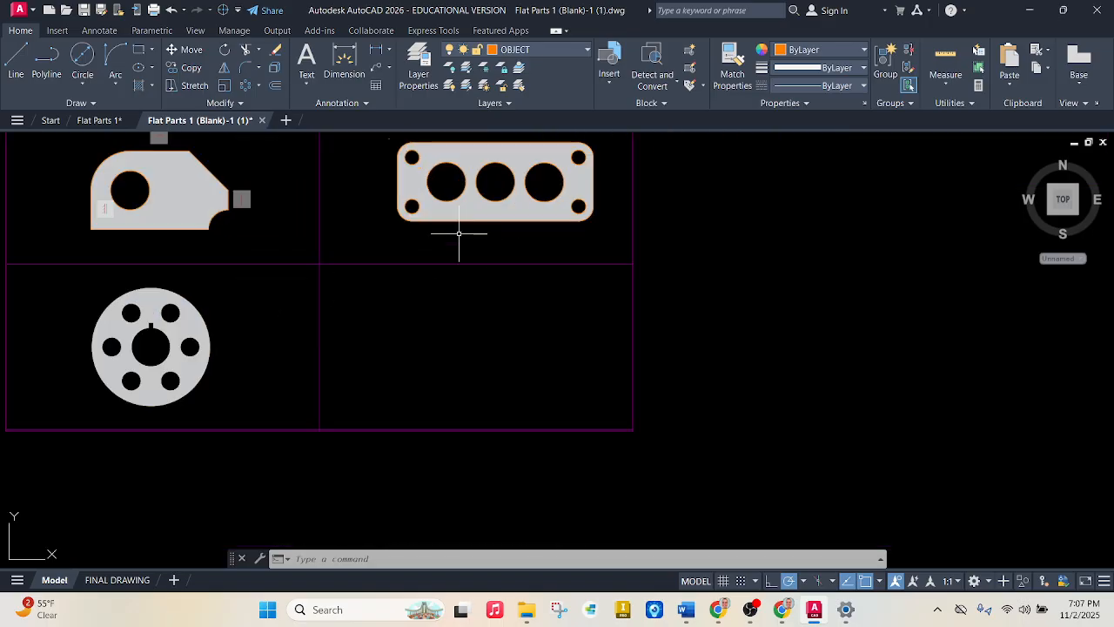
scroll(497, 336, "down", 2)
scroll(442, 221, "up", 3)
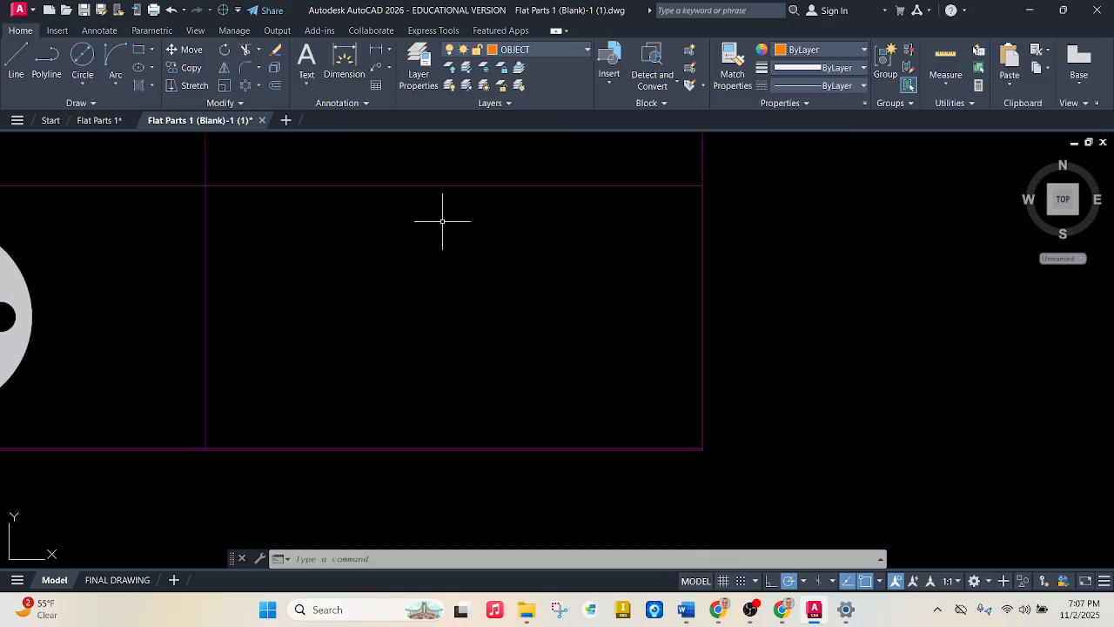
scroll(442, 221, "up", 2)
scroll(457, 253, "down", 2)
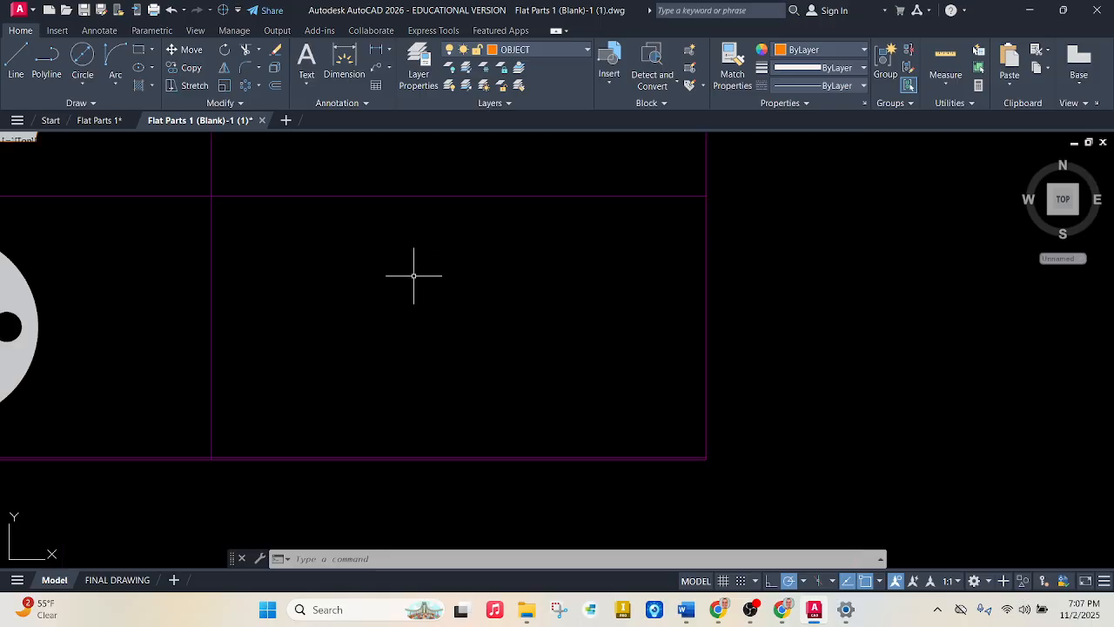
scroll(544, 252, "up", 2)
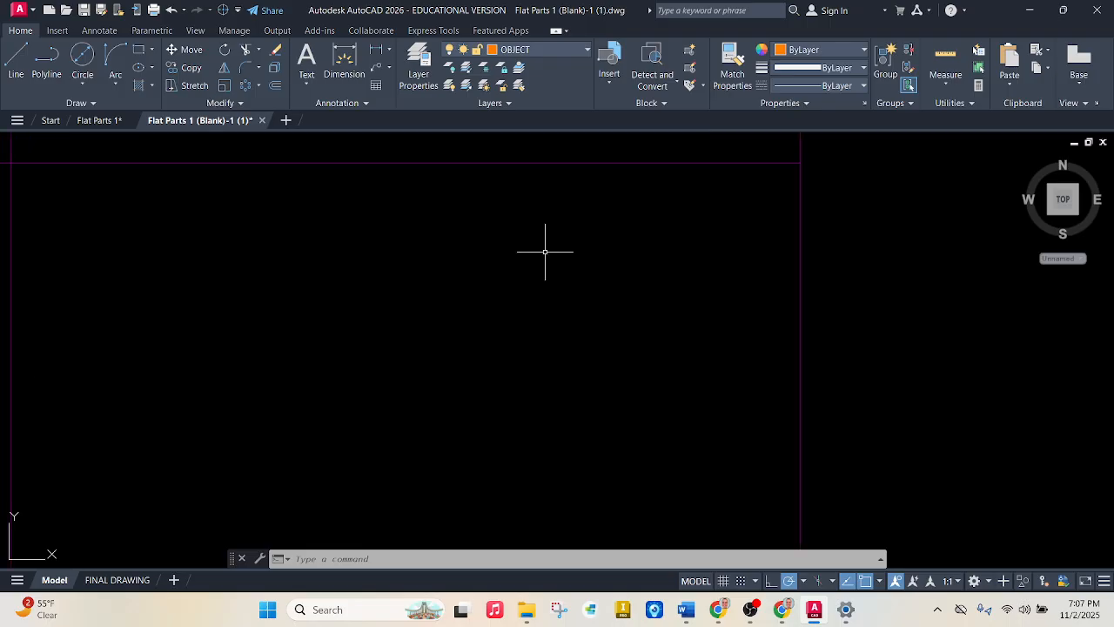
scroll(488, 266, "down", 2)
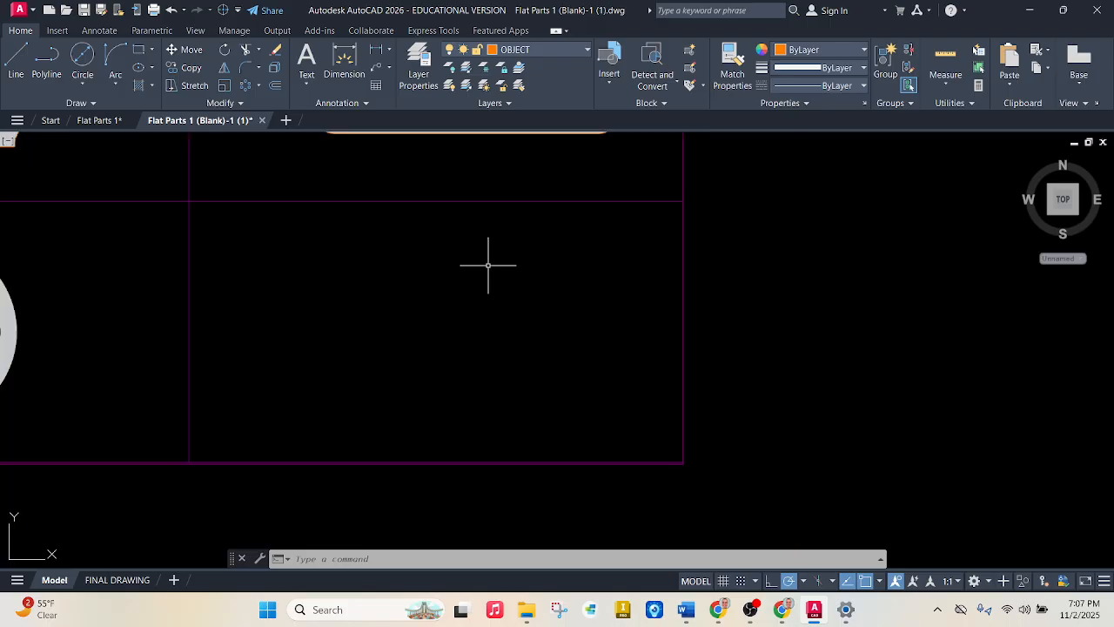
left_click(99, 119)
scroll(536, 312, "down", 3)
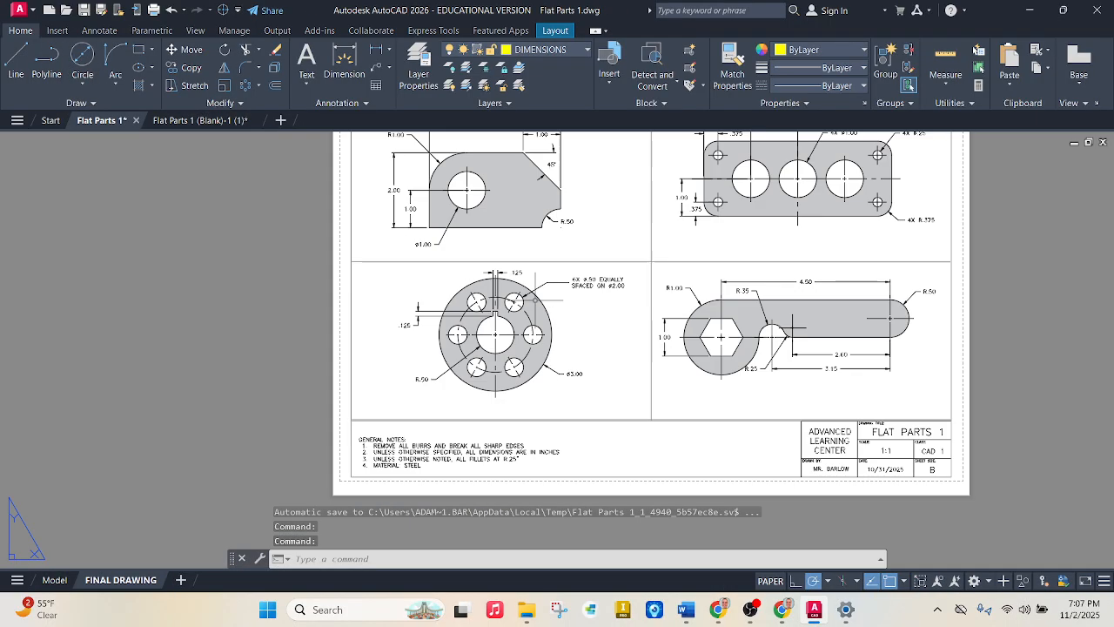
scroll(952, 300, "up", 3)
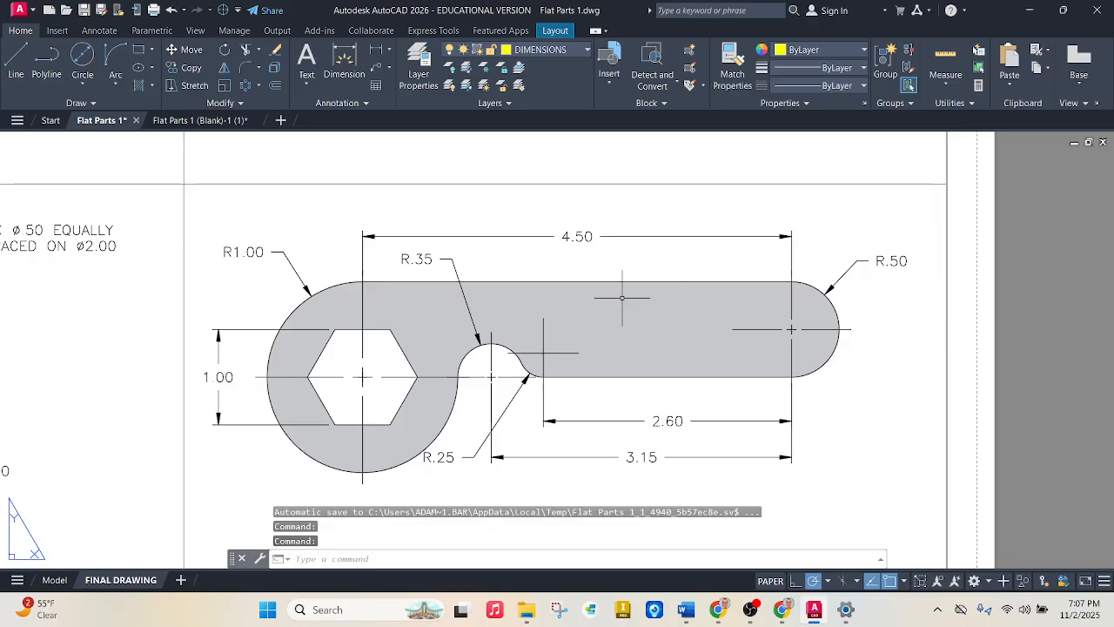
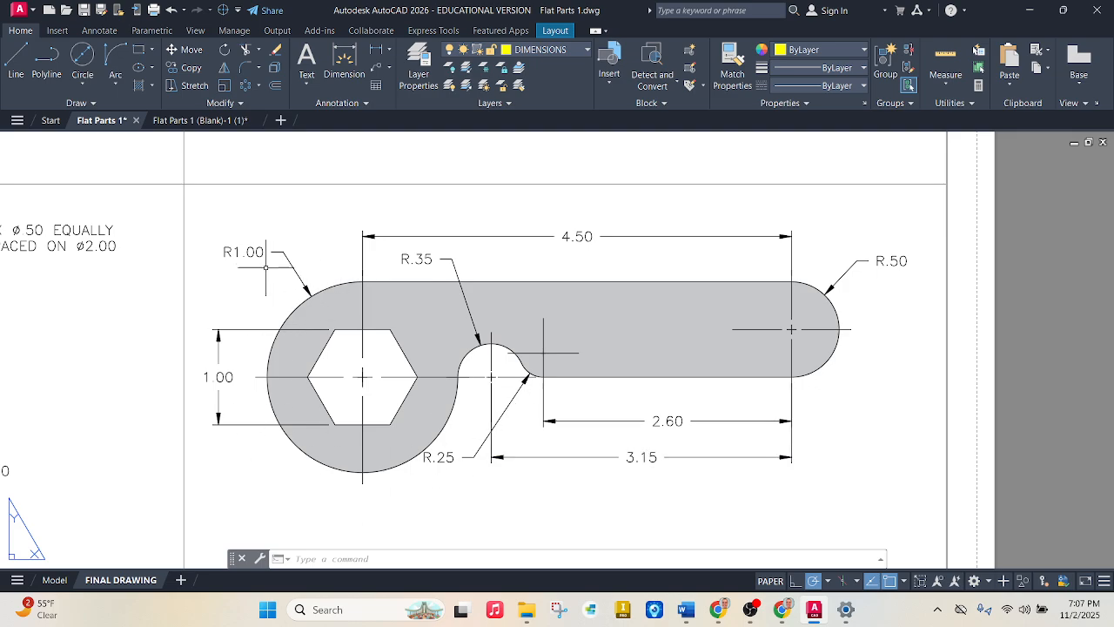
- In the empty fourth cell of the blank drawing, draw a circle of radius 1 for the wrench head
left_click(200, 121)
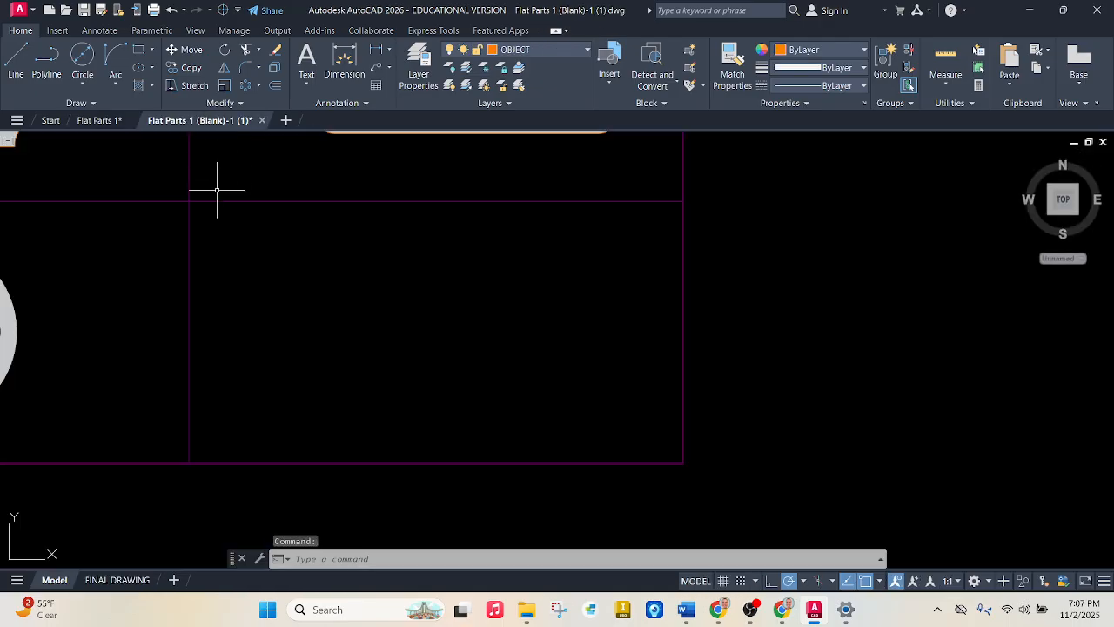
left_click(87, 85)
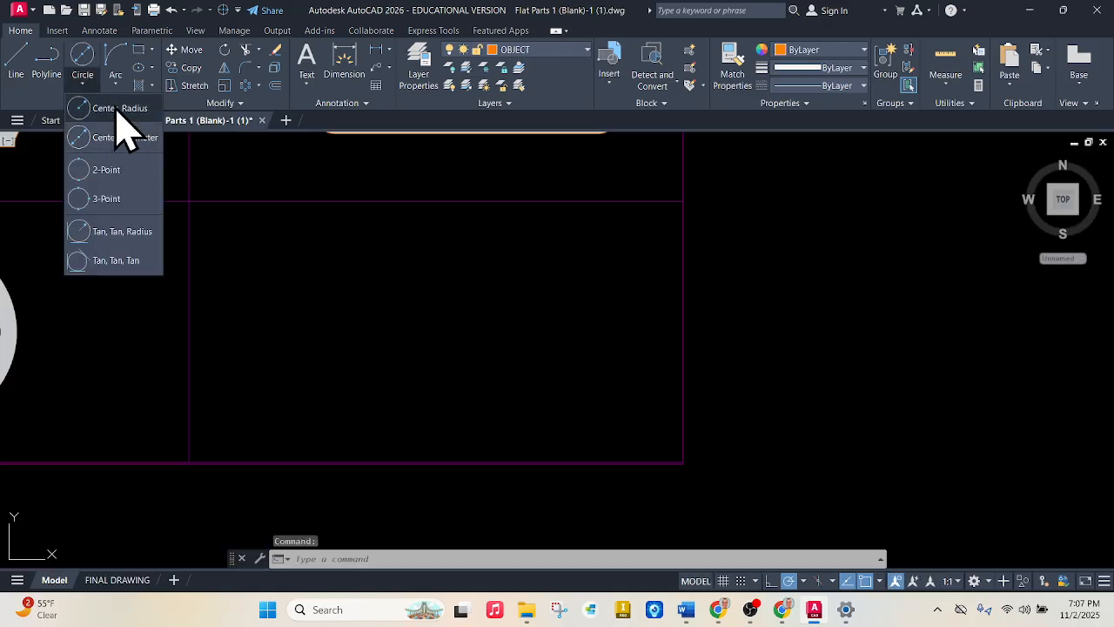
left_click(113, 108)
left_click(305, 328)
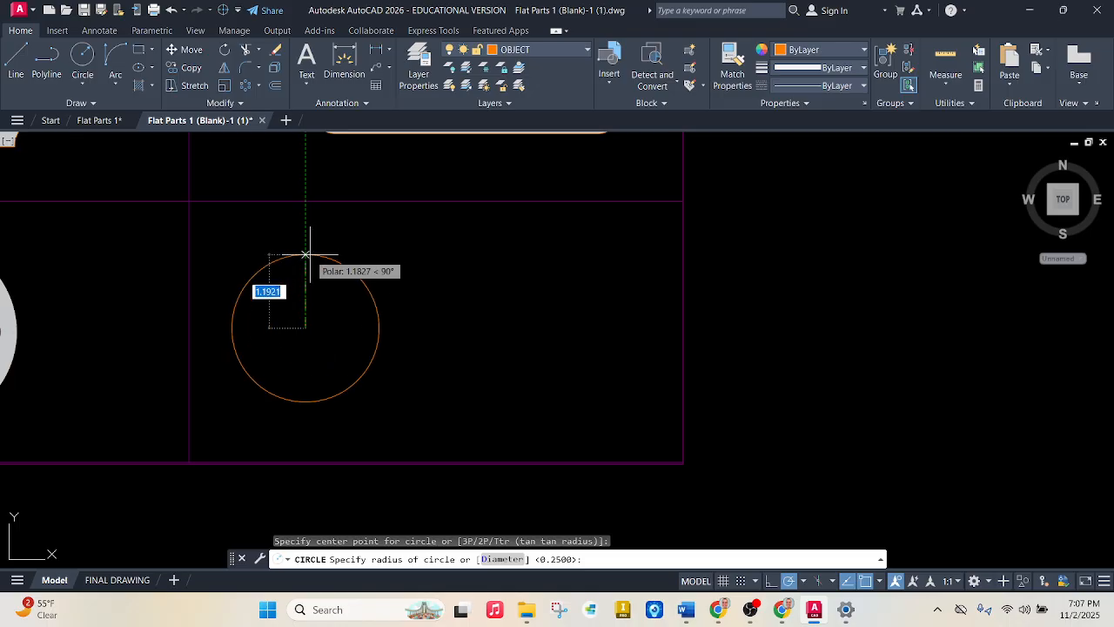
type("1")
key("Return")
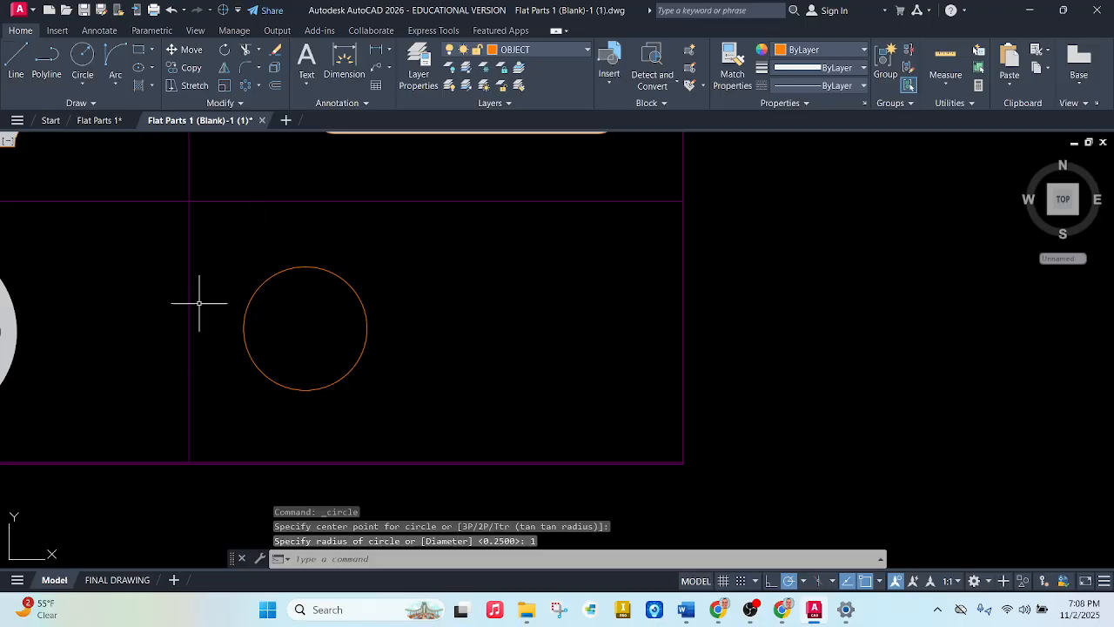
- Draw the handle as a rectangle 4.5 wide and 1 high, up and to the right from the wrench head circle's centre
left_click(103, 120)
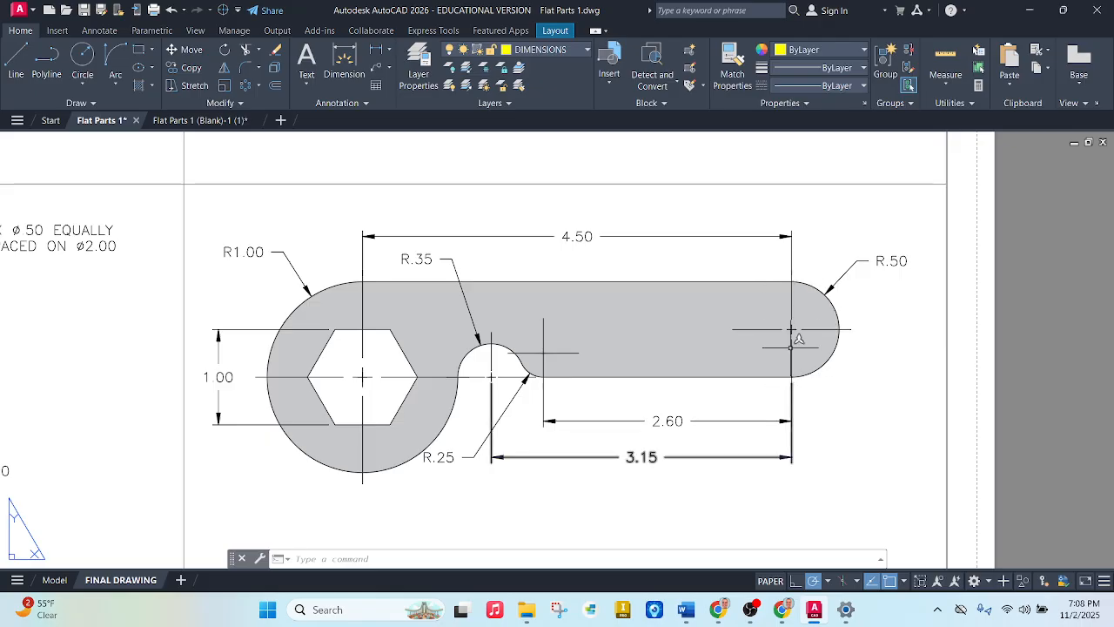
left_click(200, 120)
left_click(116, 68)
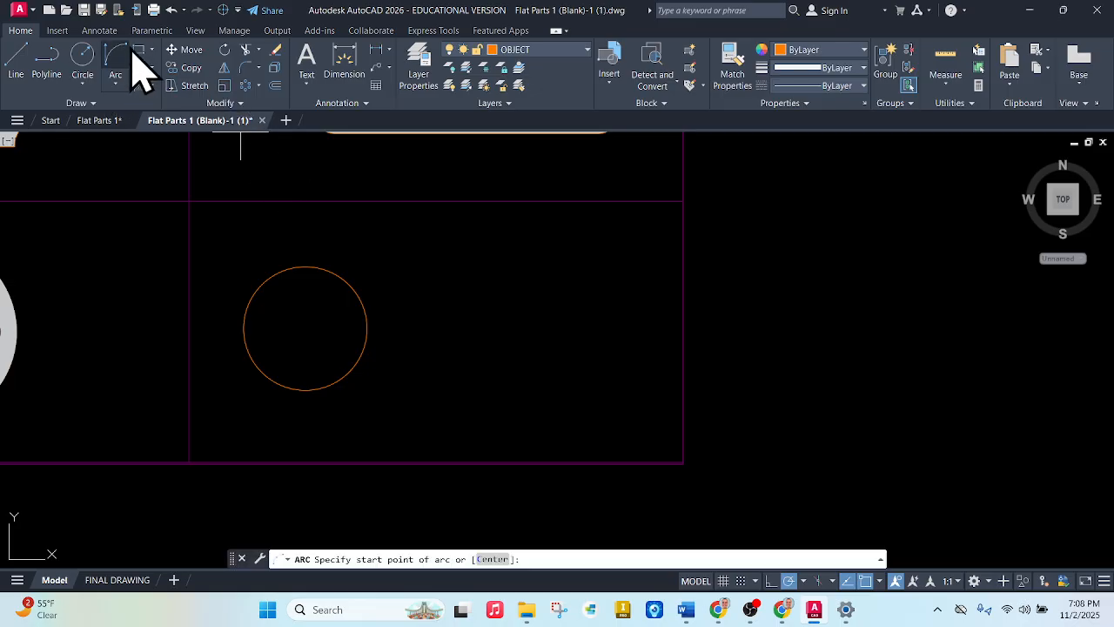
left_click(139, 49)
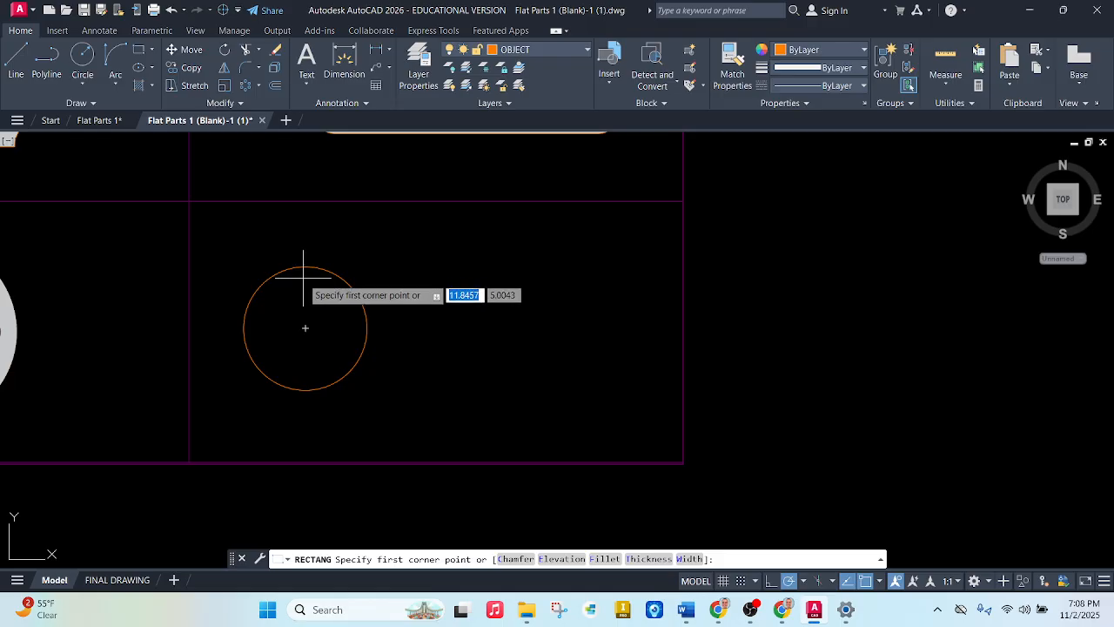
left_click(305, 329)
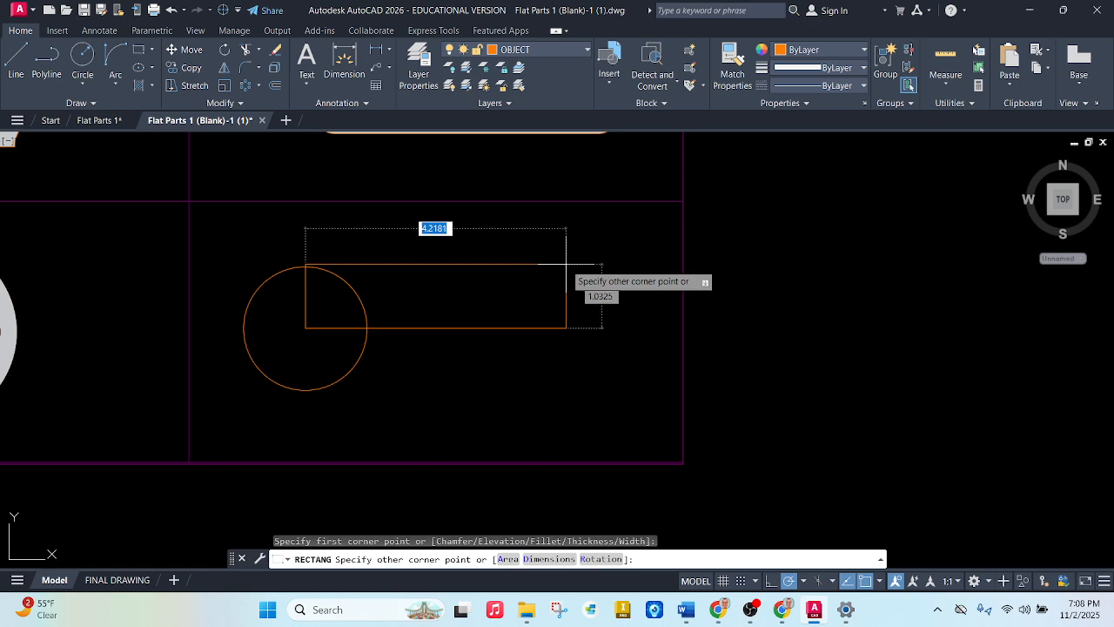
type("4.5")
key("Tab")
type("1")
key("Return")
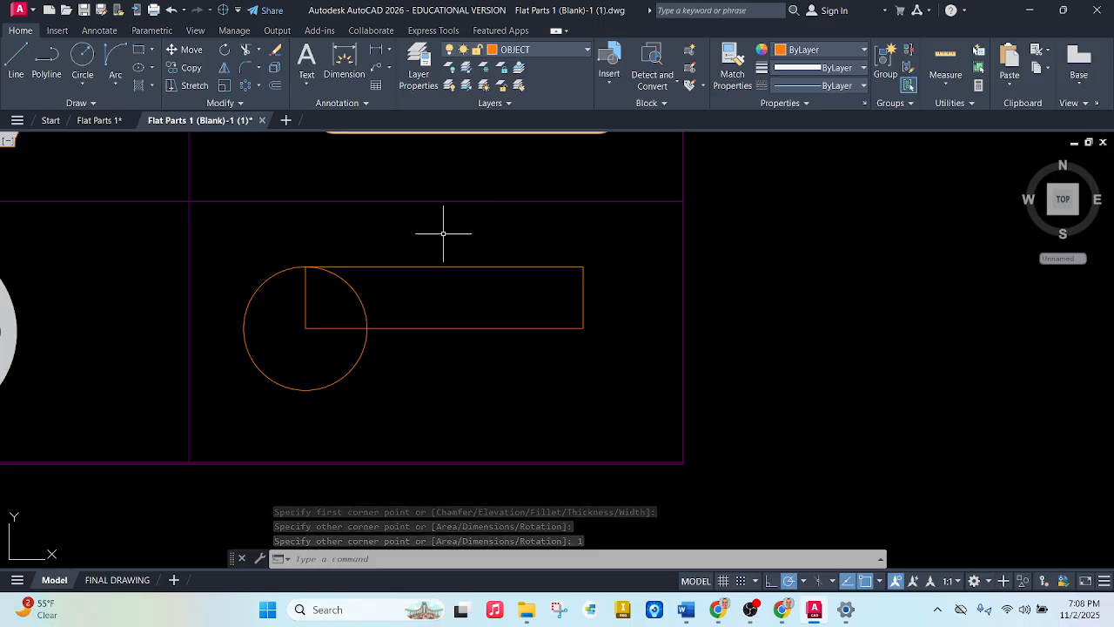
- Draw a 6-sided polygon centred in the wrench head, circumscribed about a circle of radius .5
left_click(151, 50)
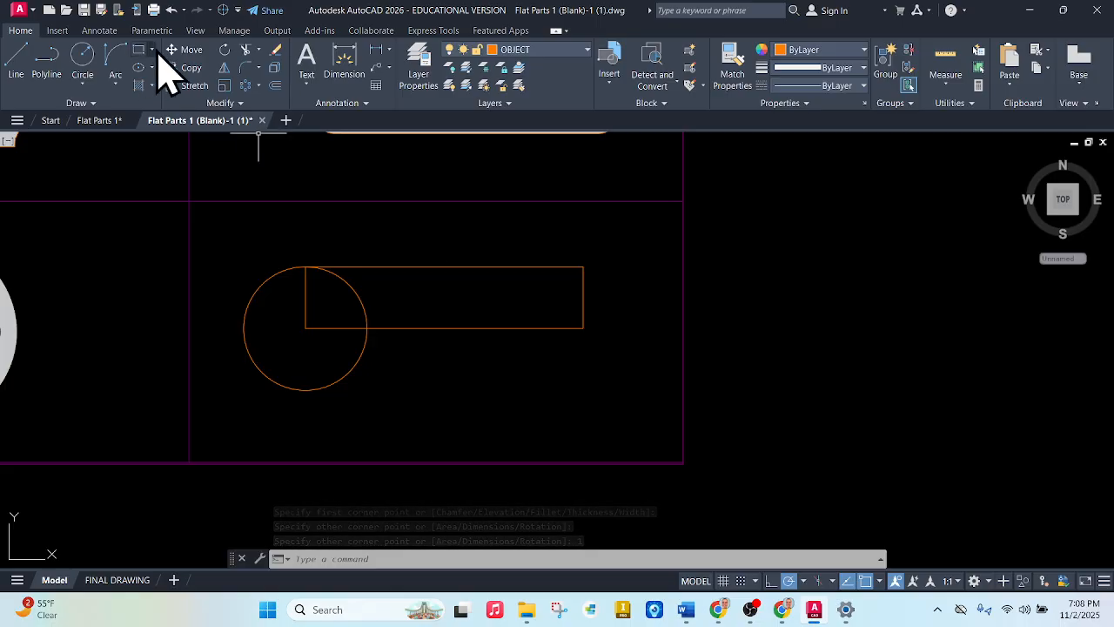
left_click(165, 124)
left_click(106, 123)
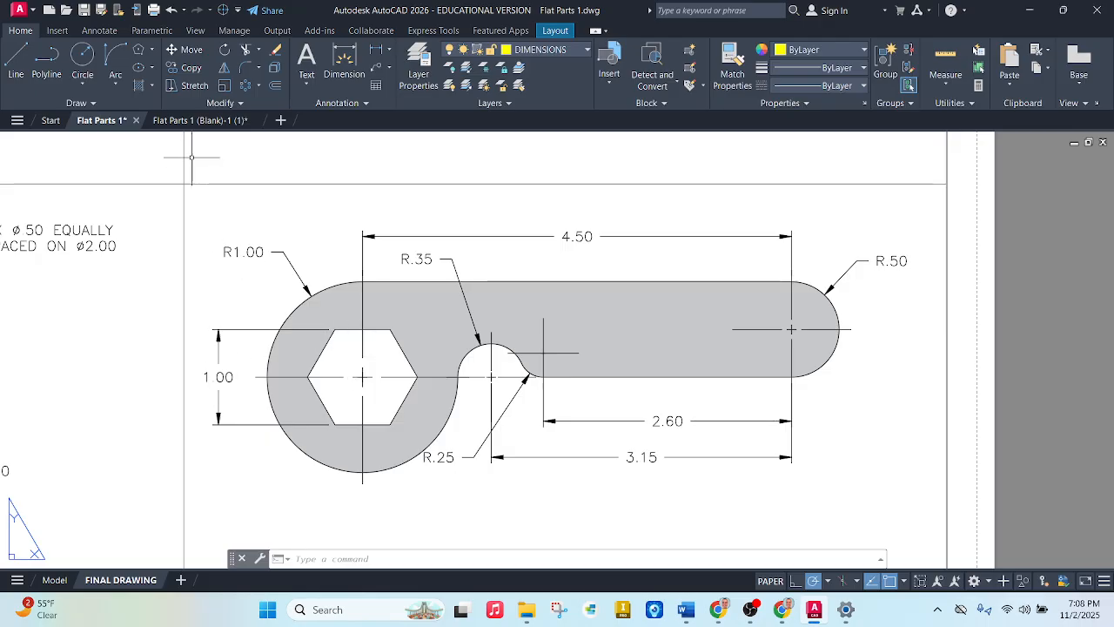
left_click(196, 121)
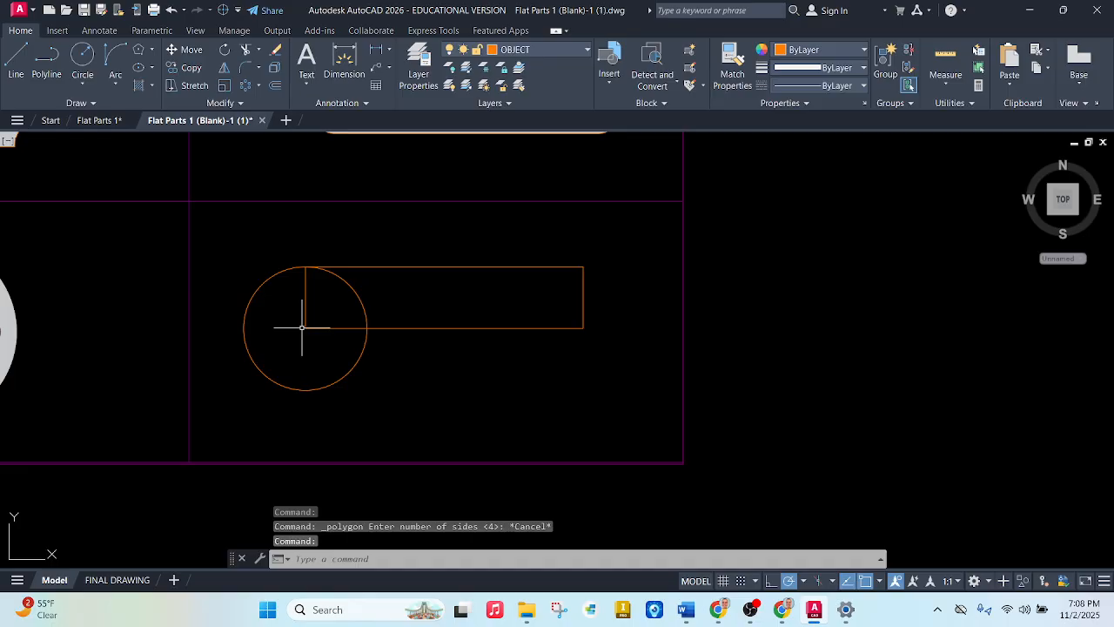
left_click(139, 50)
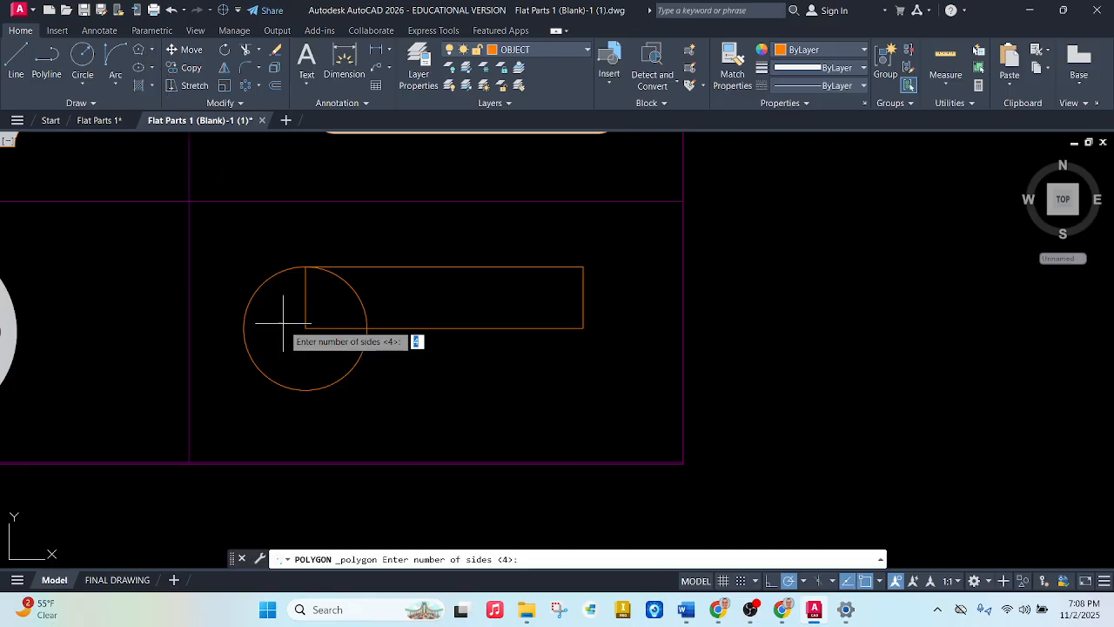
key("Return")
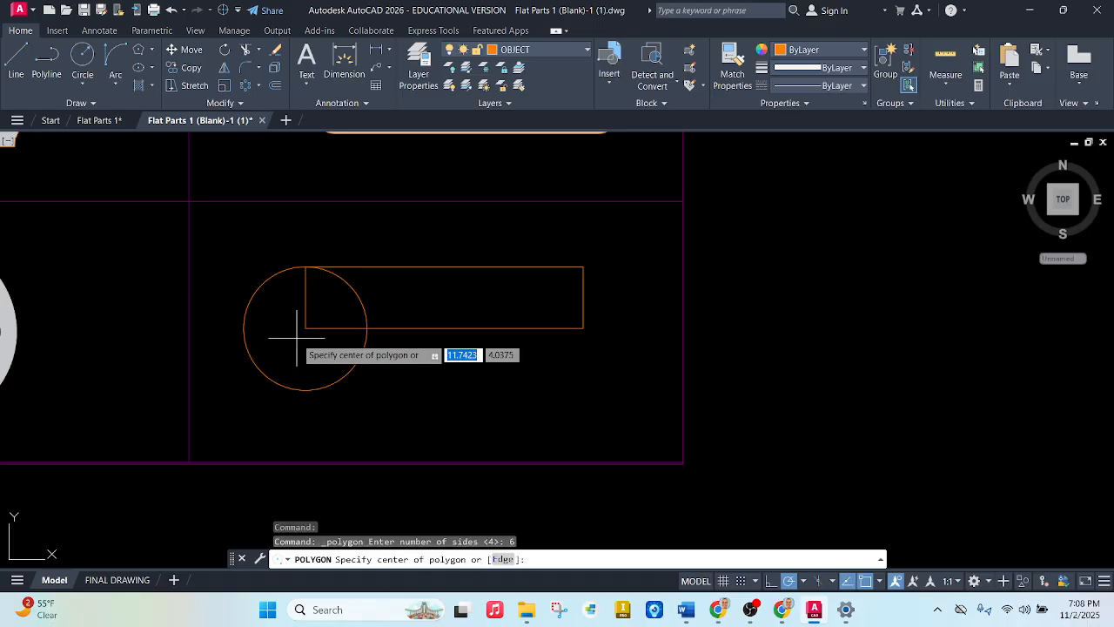
left_click(305, 327)
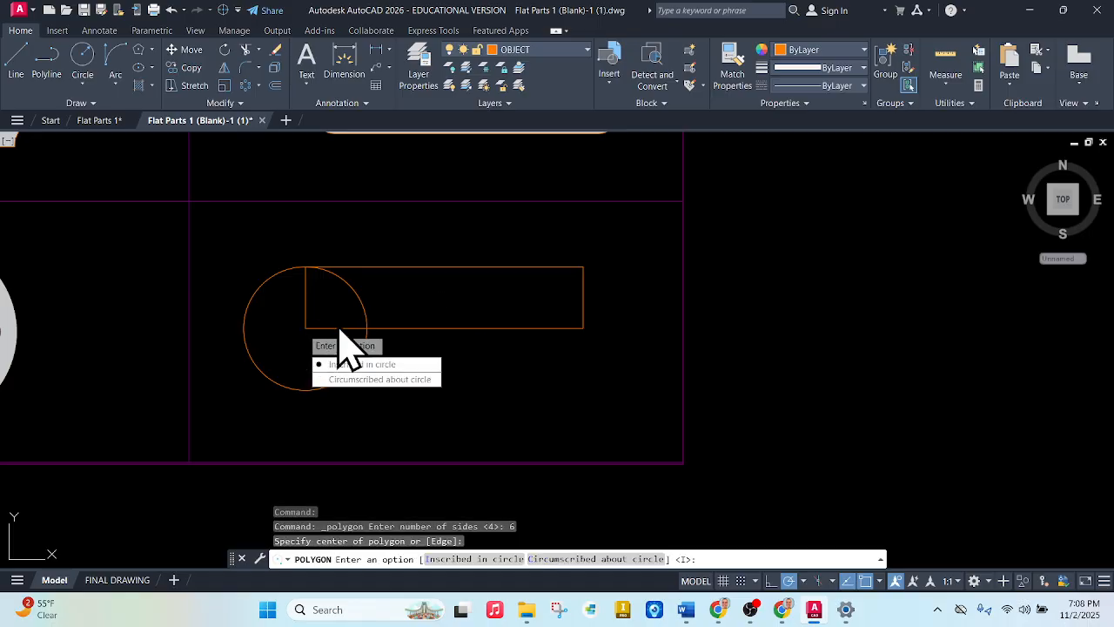
left_click(365, 385)
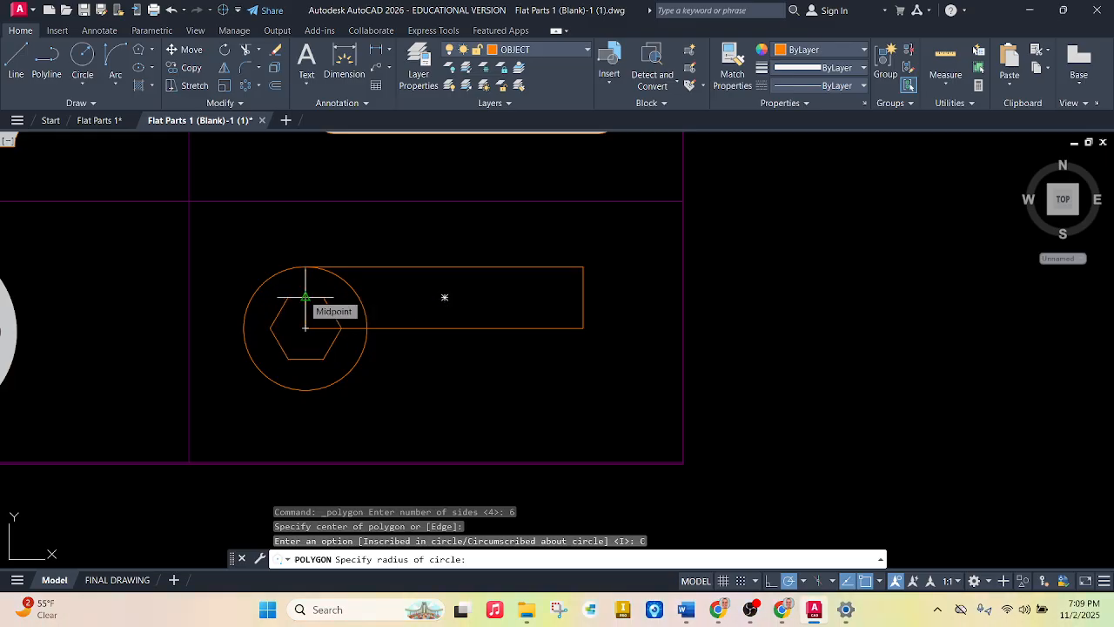
type(".5")
key("Return")
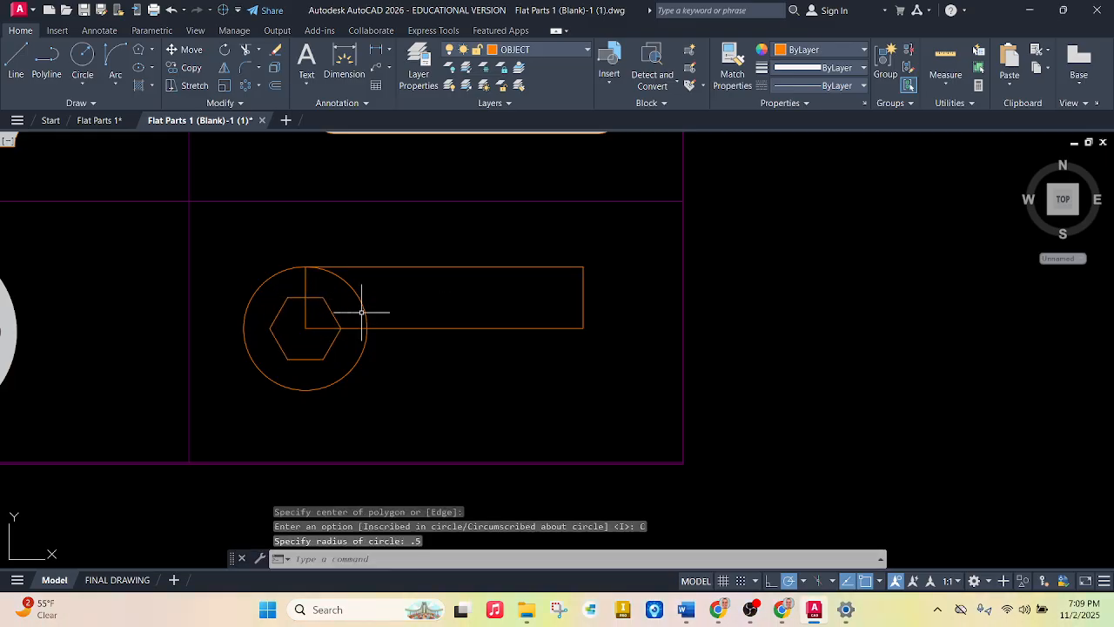
- Draw a circle centred on the midpoint of the handle rectangle's right edge, with its radius reaching the upper-right corner
scroll(290, 312, "up", 2)
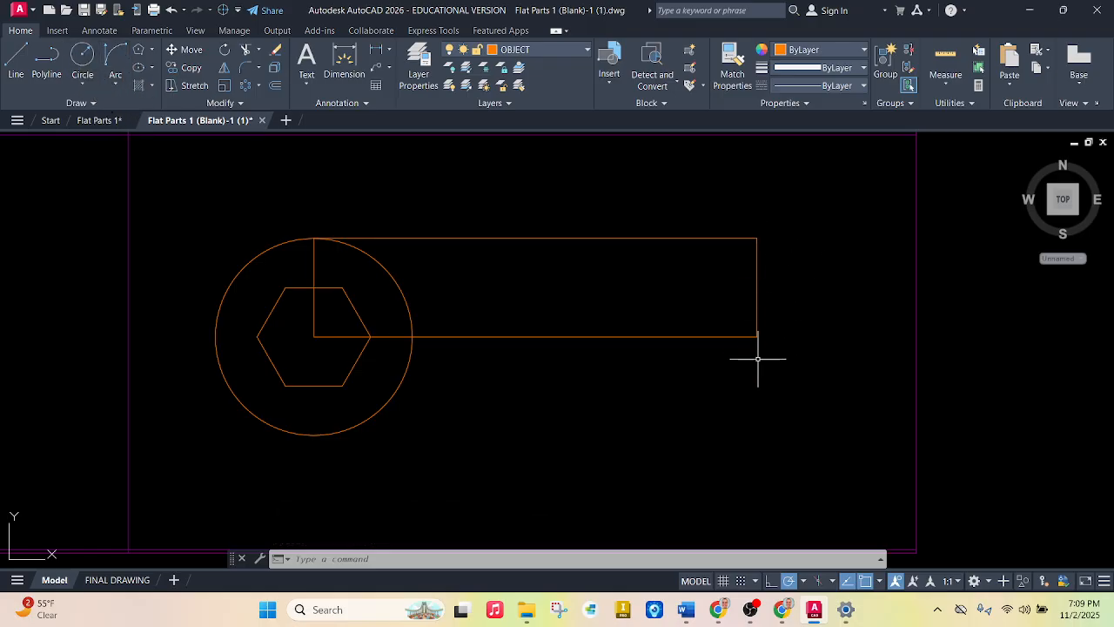
left_click(82, 70)
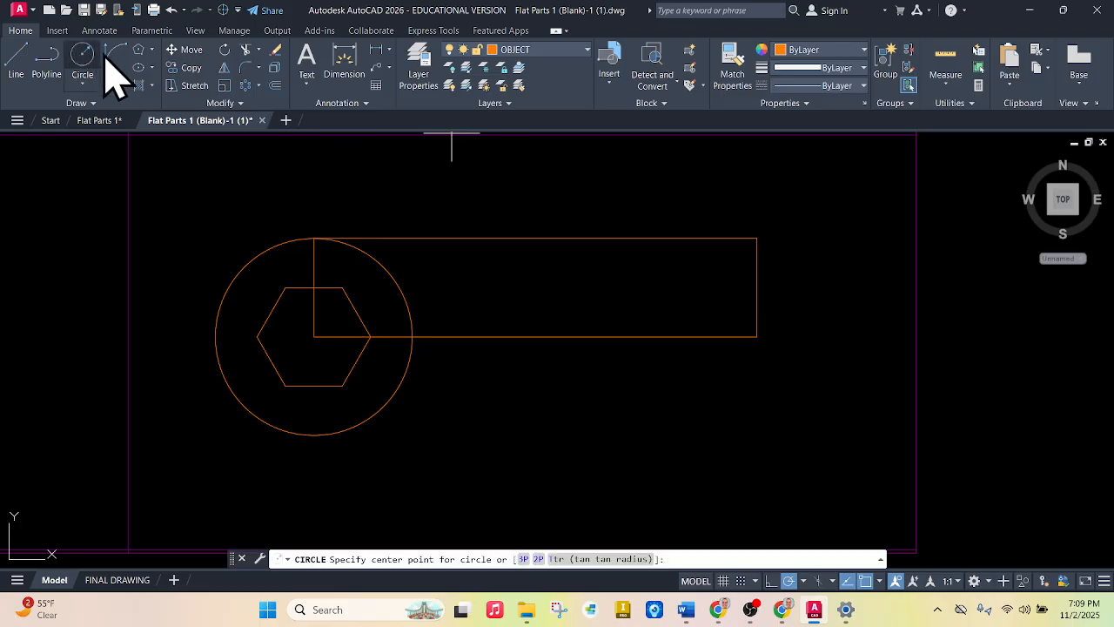
left_click(757, 287)
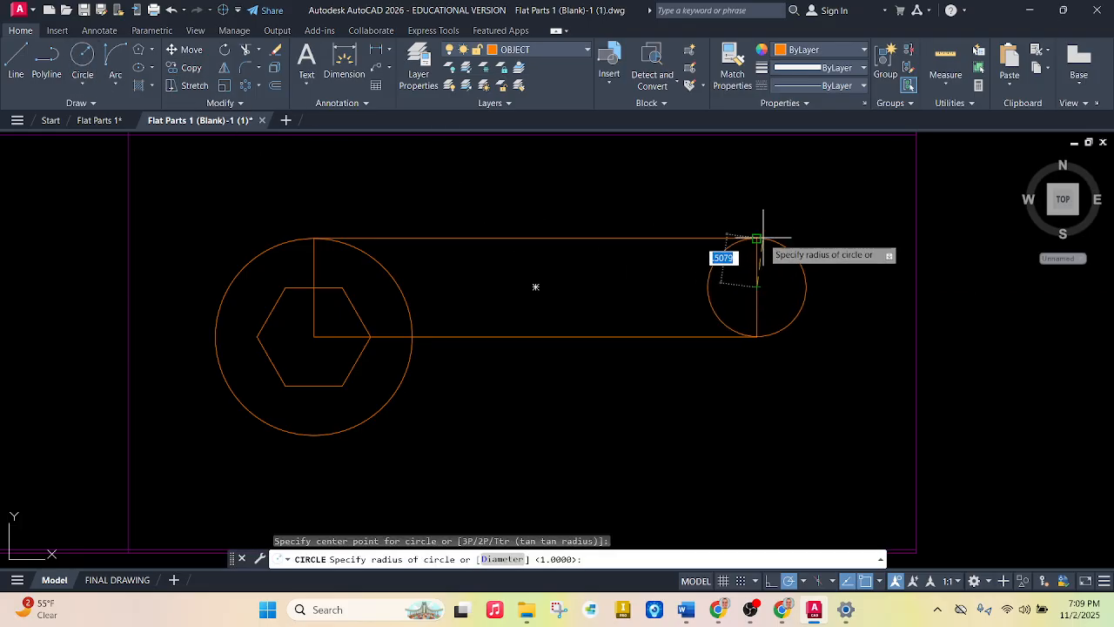
left_click(756, 238)
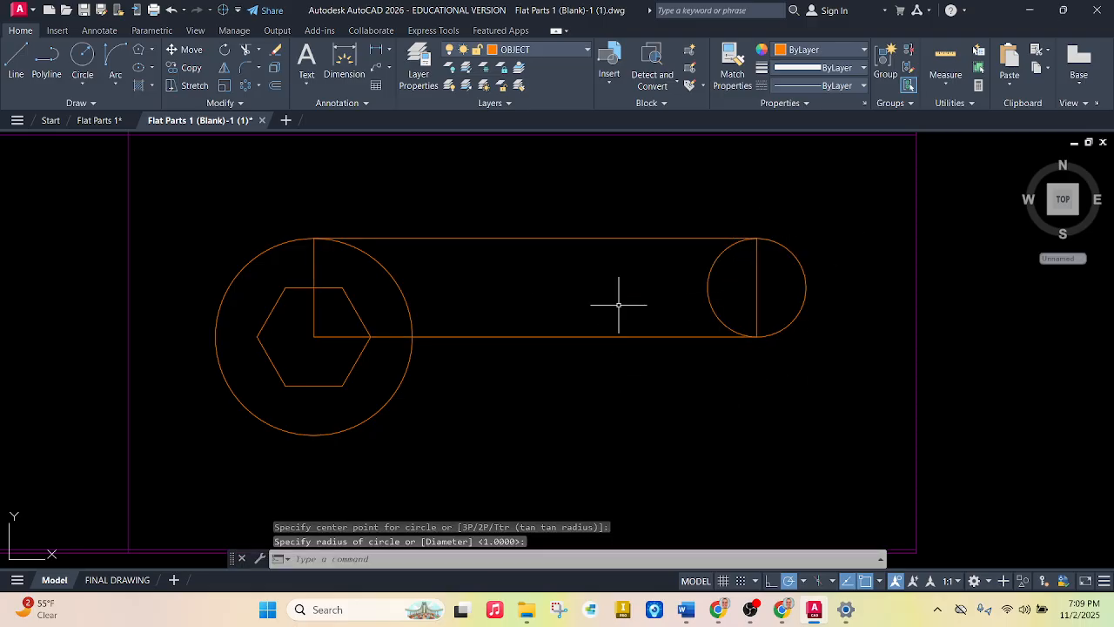
- Check the notch in the Flat Parts 1 reference, and draw a .35-radius circle centred on the handle's lower edge, just right of the wrench head
left_click(101, 122)
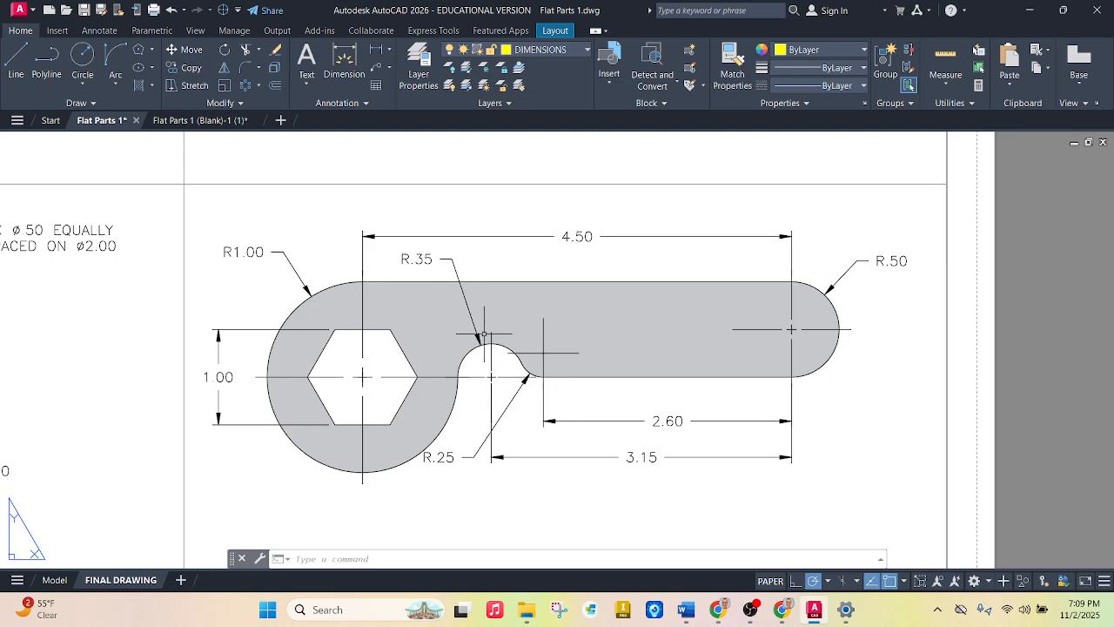
left_click(190, 122)
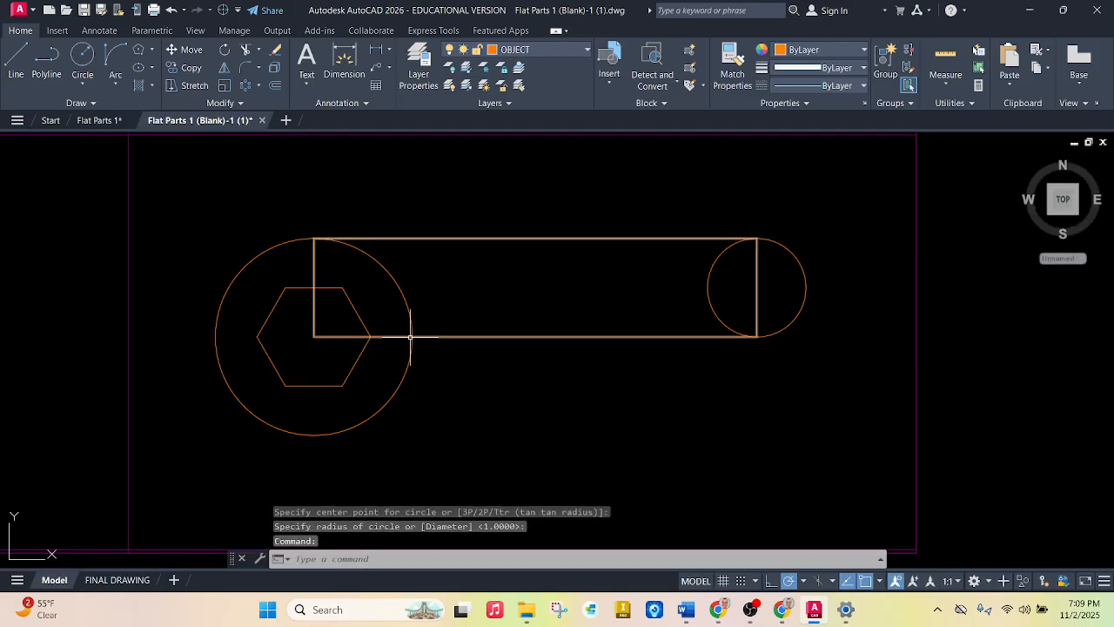
left_click(83, 54)
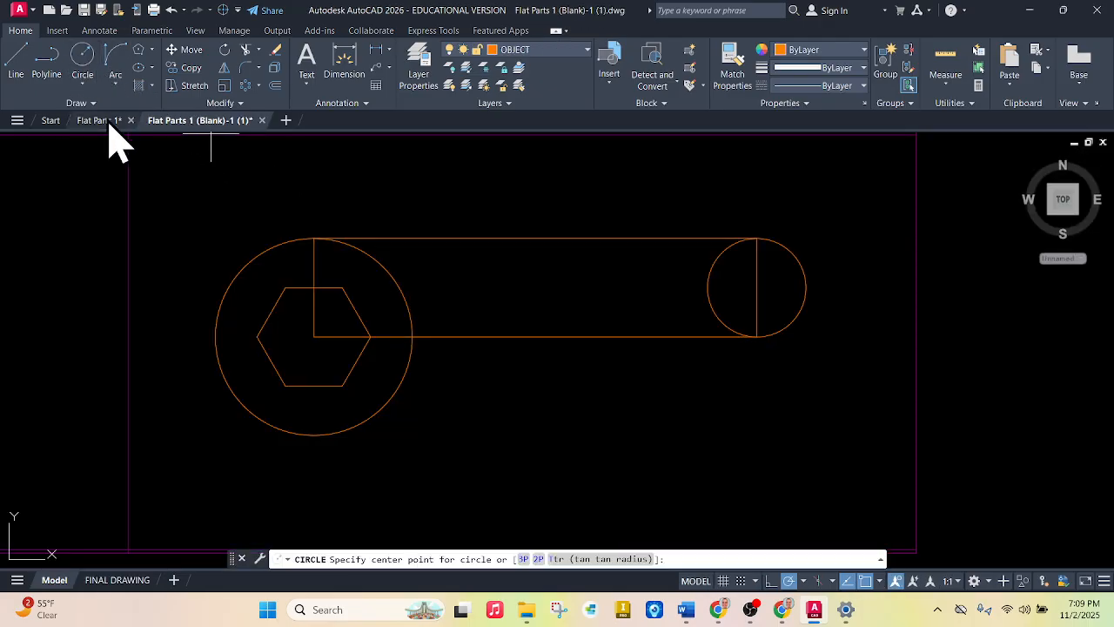
left_click(107, 122)
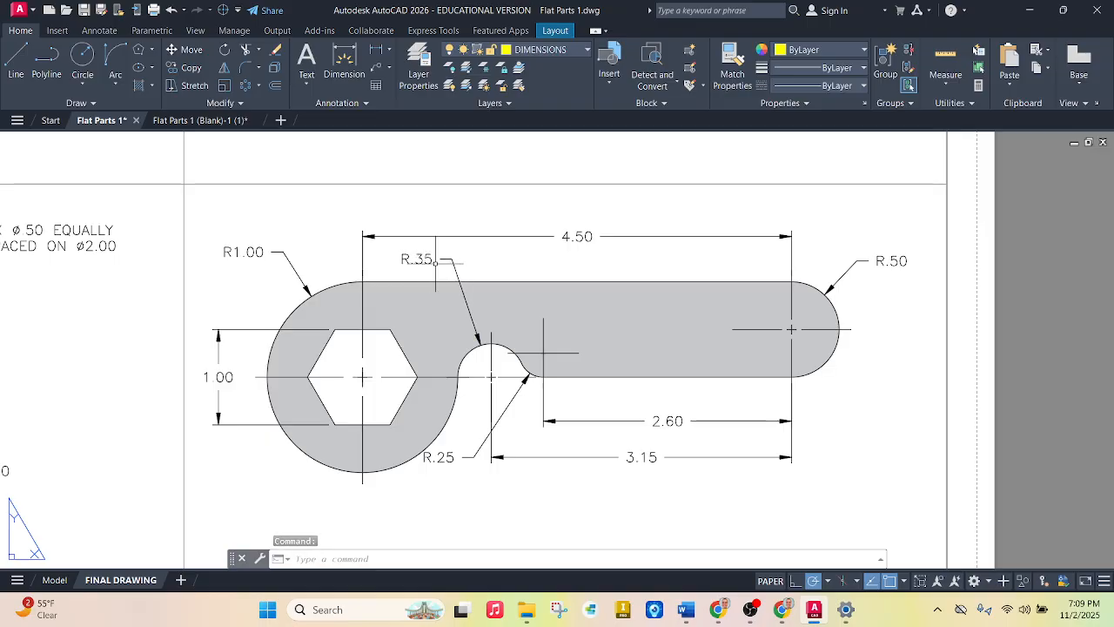
left_click(202, 119)
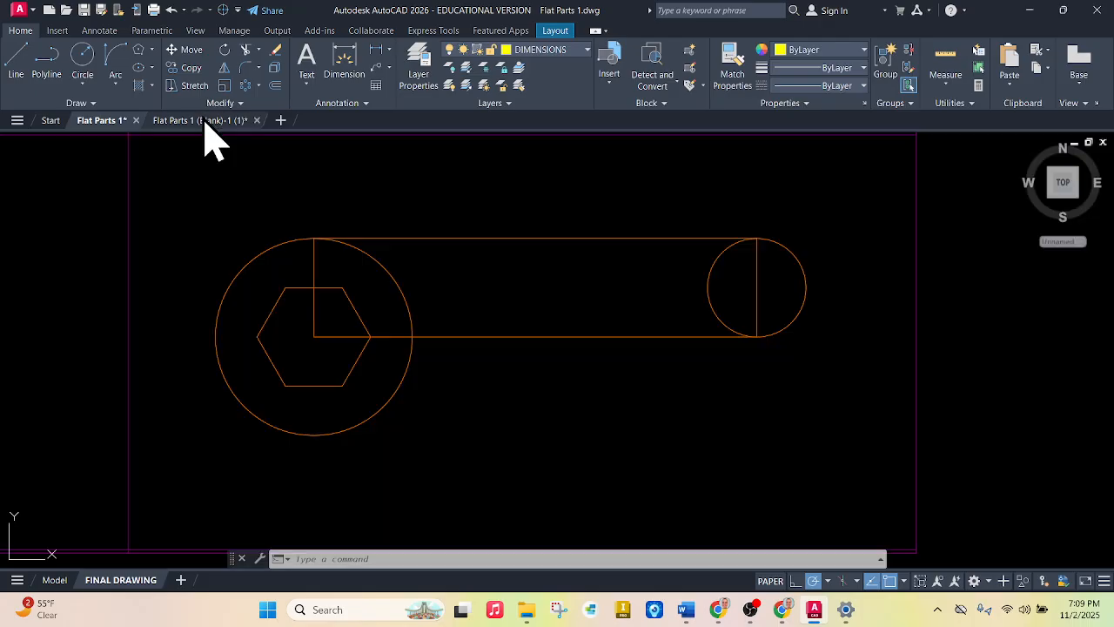
left_click(82, 54)
left_click(83, 79)
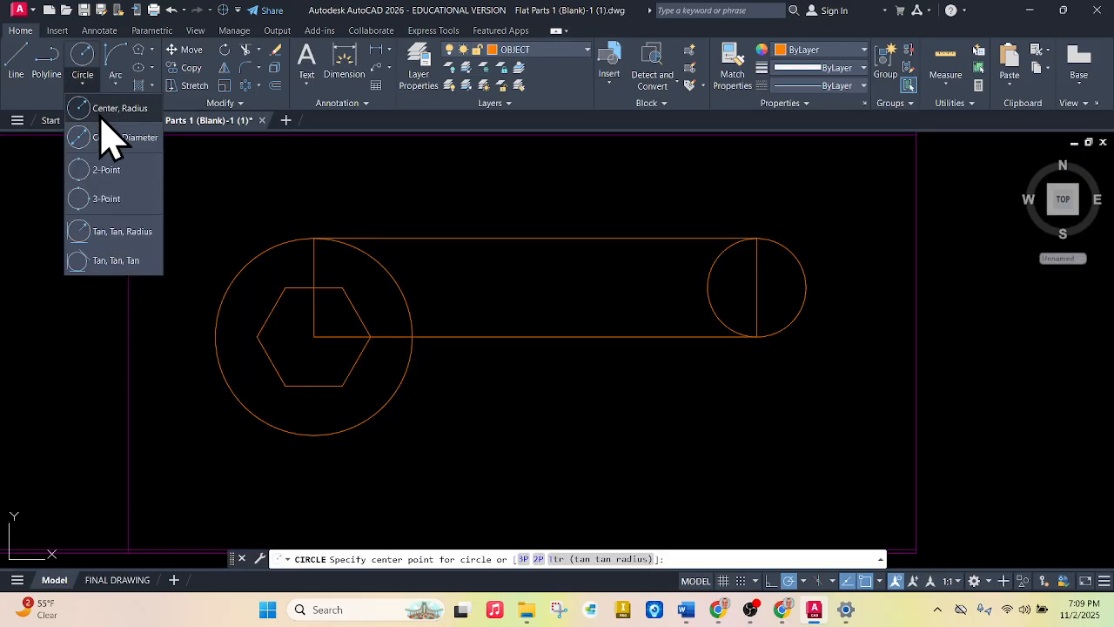
left_click(108, 138)
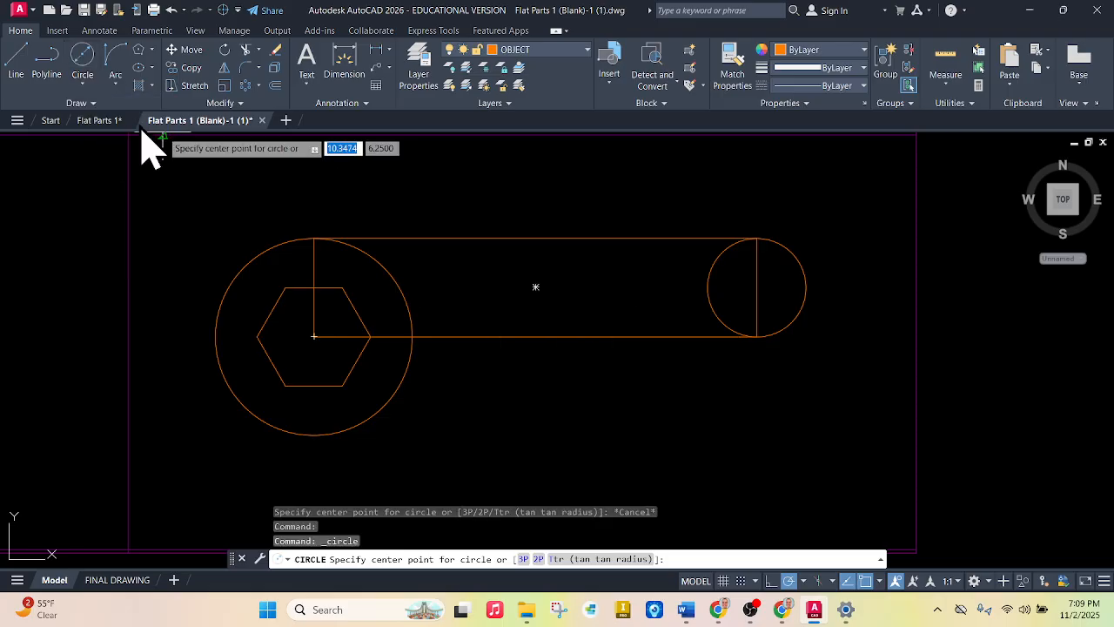
left_click(84, 79)
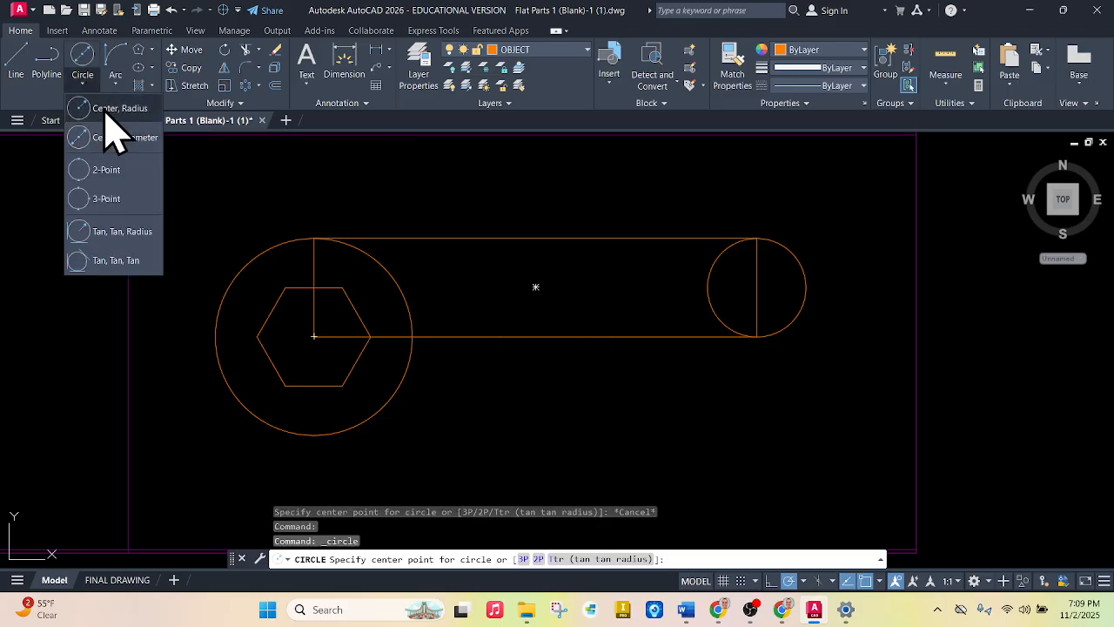
left_click(457, 336)
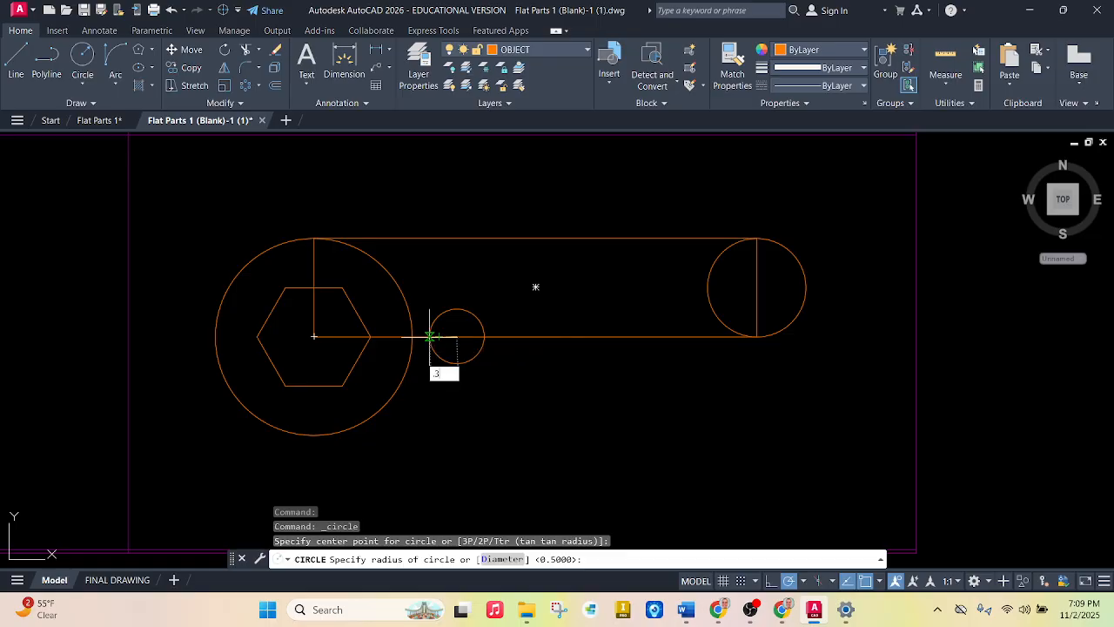
type(".35")
key("Return")
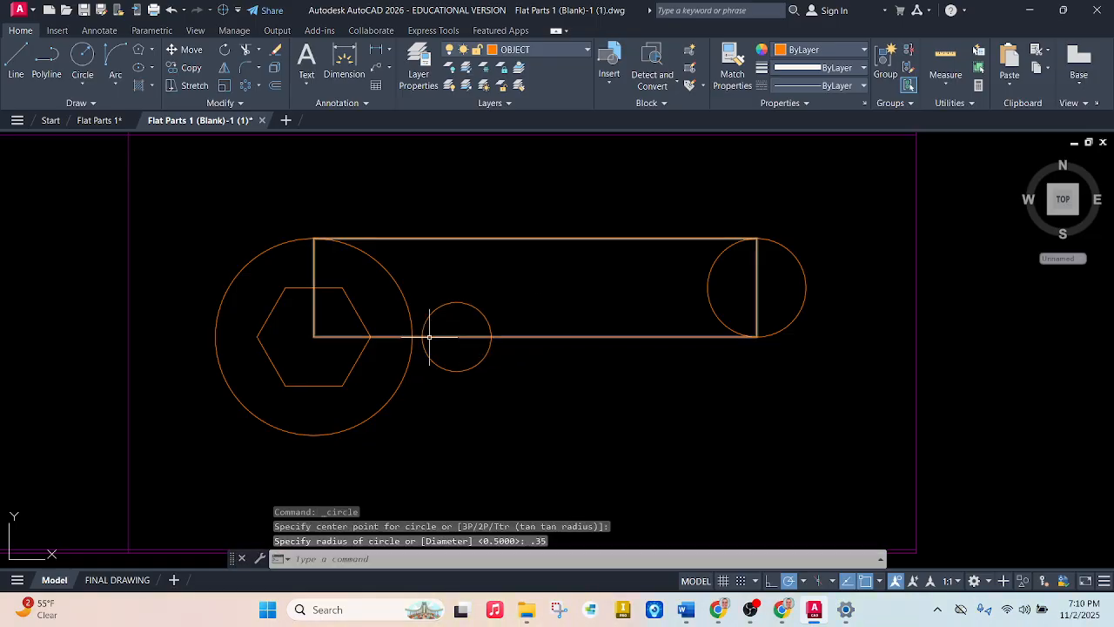
- Try a tangent constraint from the .35-radius circle to the wrench head circle, and undo it
scroll(453, 323, "up", 2)
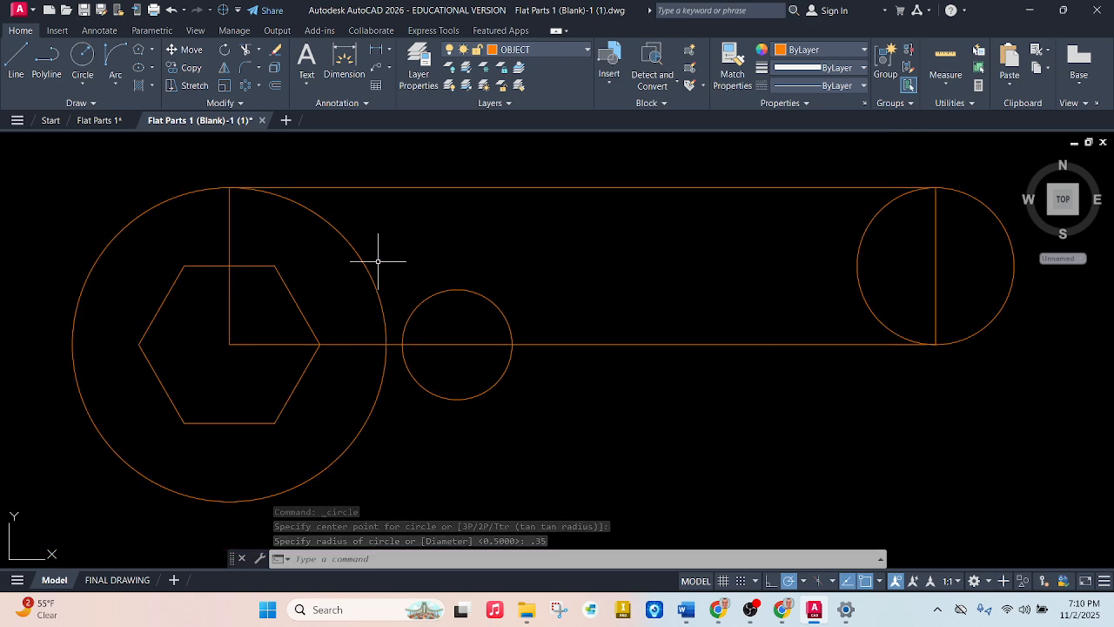
left_click(161, 33)
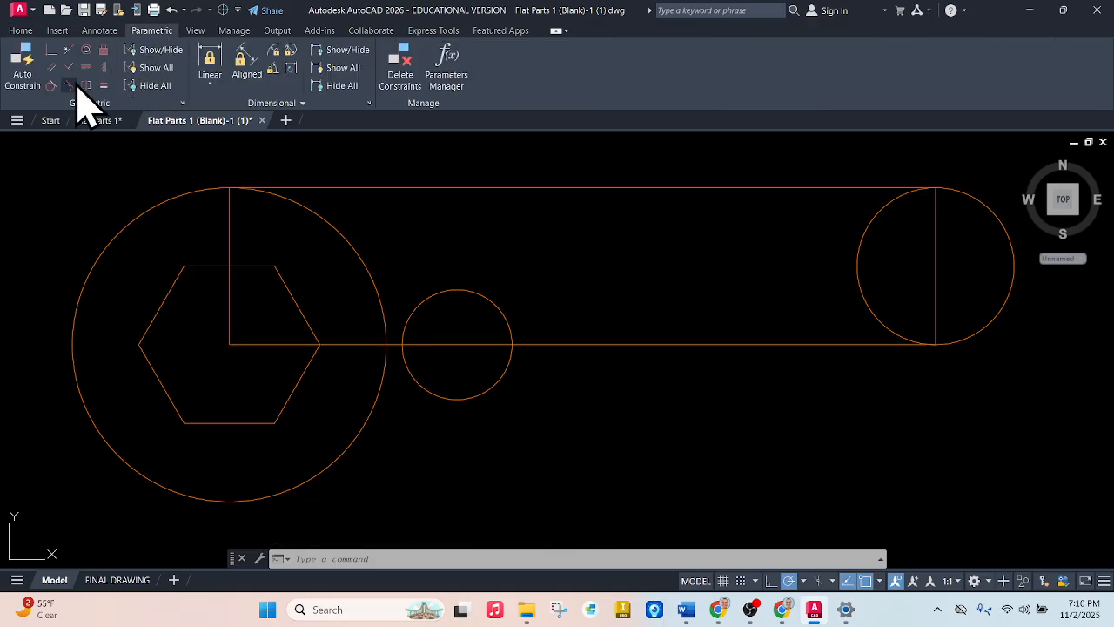
left_click(51, 85)
left_click(413, 314)
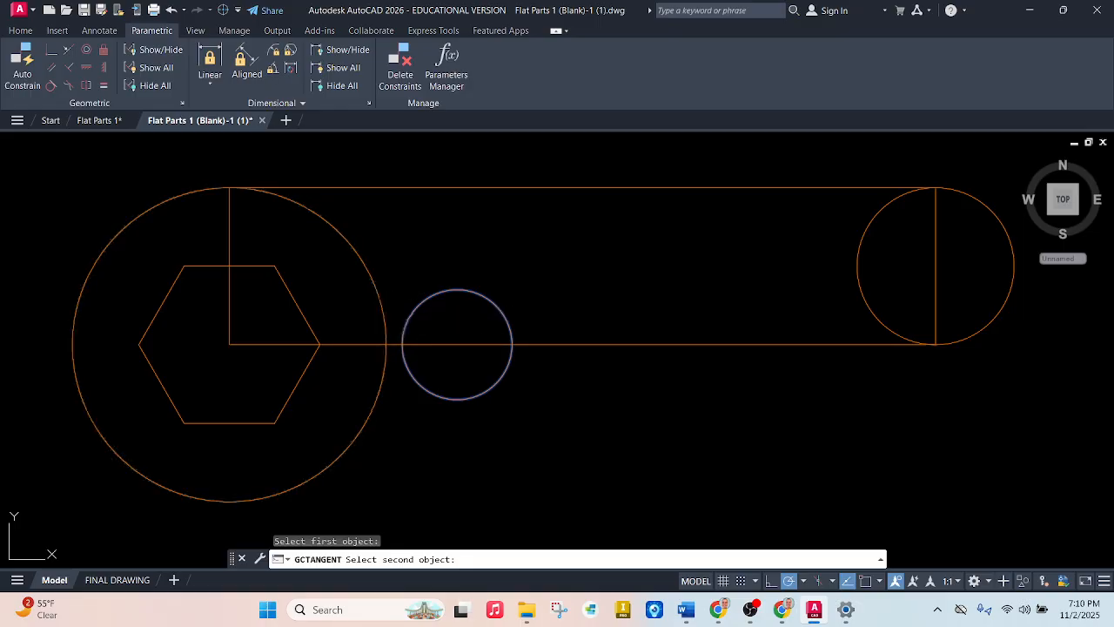
left_click(386, 296)
key("ctrl+z")
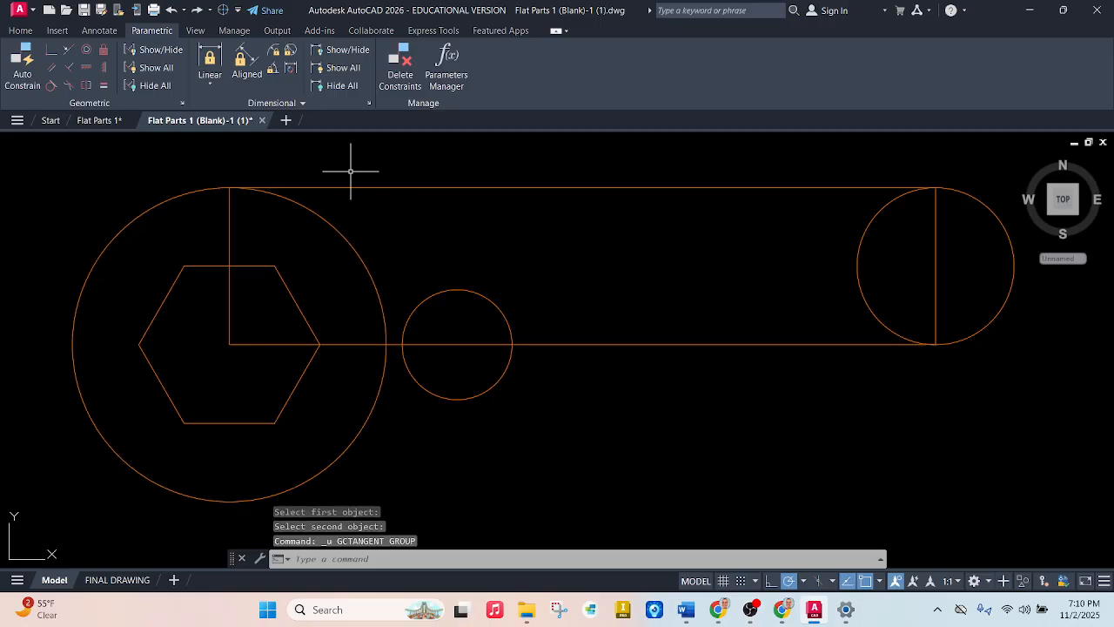
- Constrain the .35-radius circle tangent to the wrench head circle, choosing the head circle as the first object
left_click(51, 85)
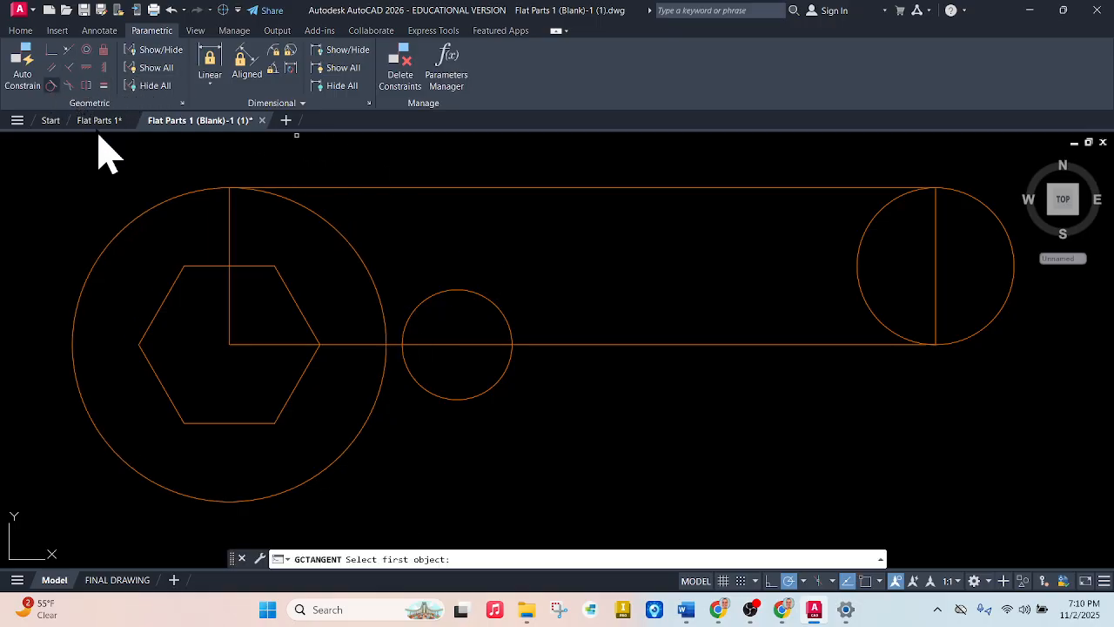
left_click(386, 318)
left_click(402, 326)
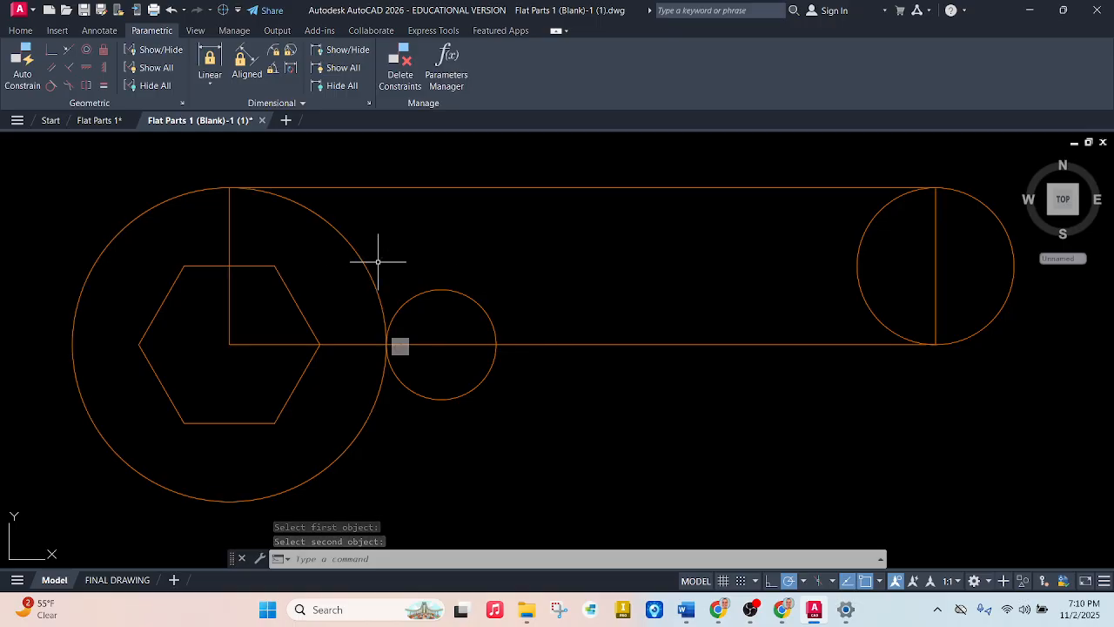
key("Escape")
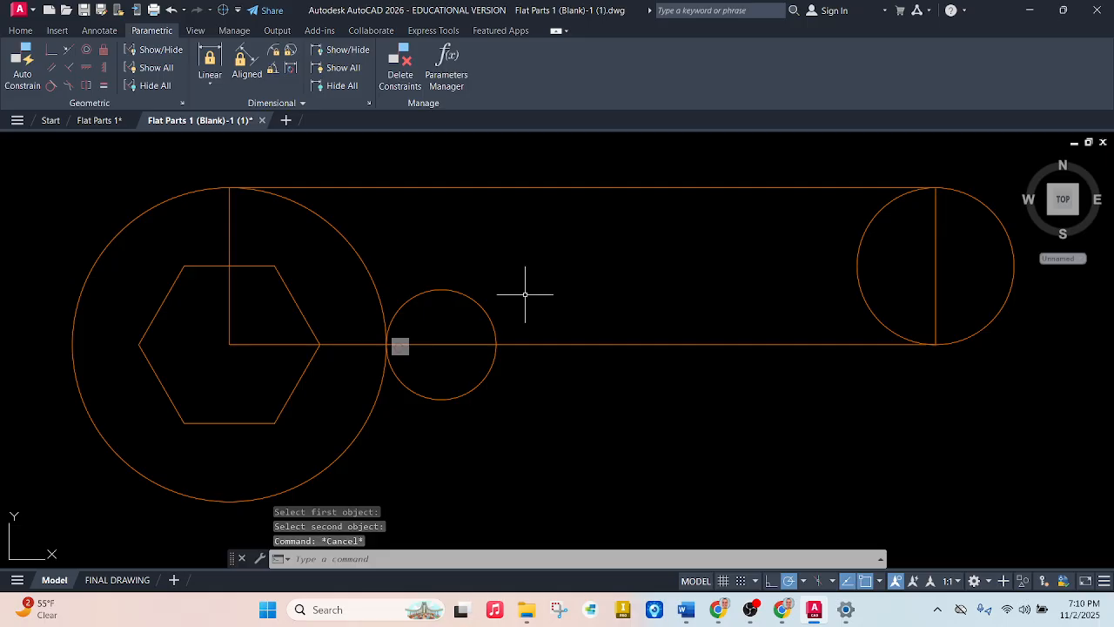
- Examine how the small arc joins the notch to the handle's lower edge in the Flat Parts 1 reference, and return to the blank drawing
left_click(121, 579)
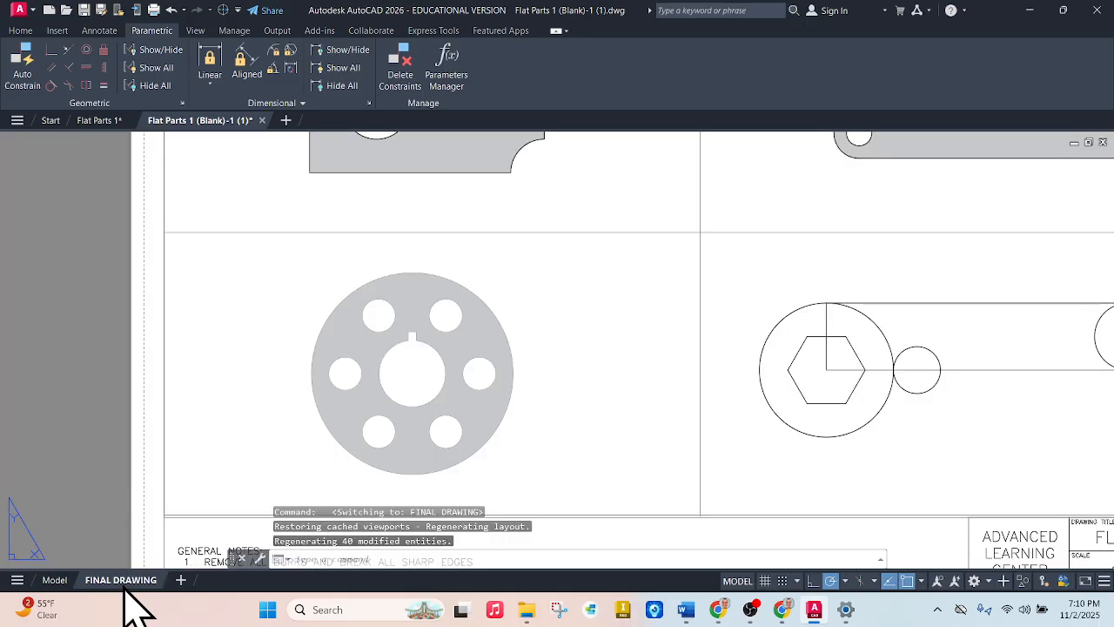
left_click(53, 579)
left_click(100, 121)
scroll(531, 331, "up", 4)
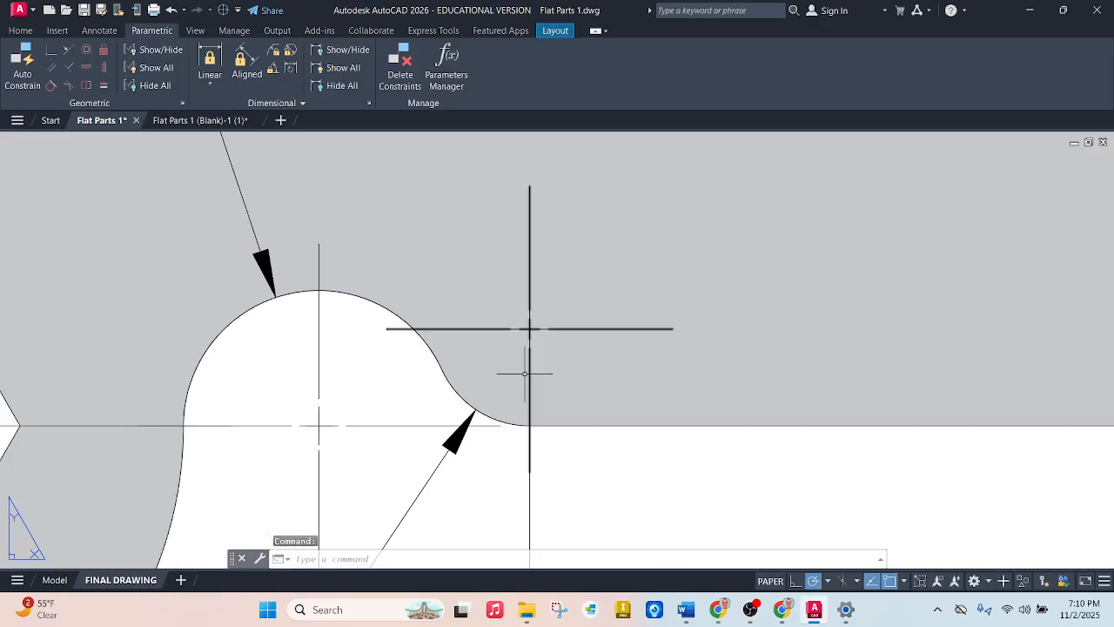
scroll(464, 356, "down", 2)
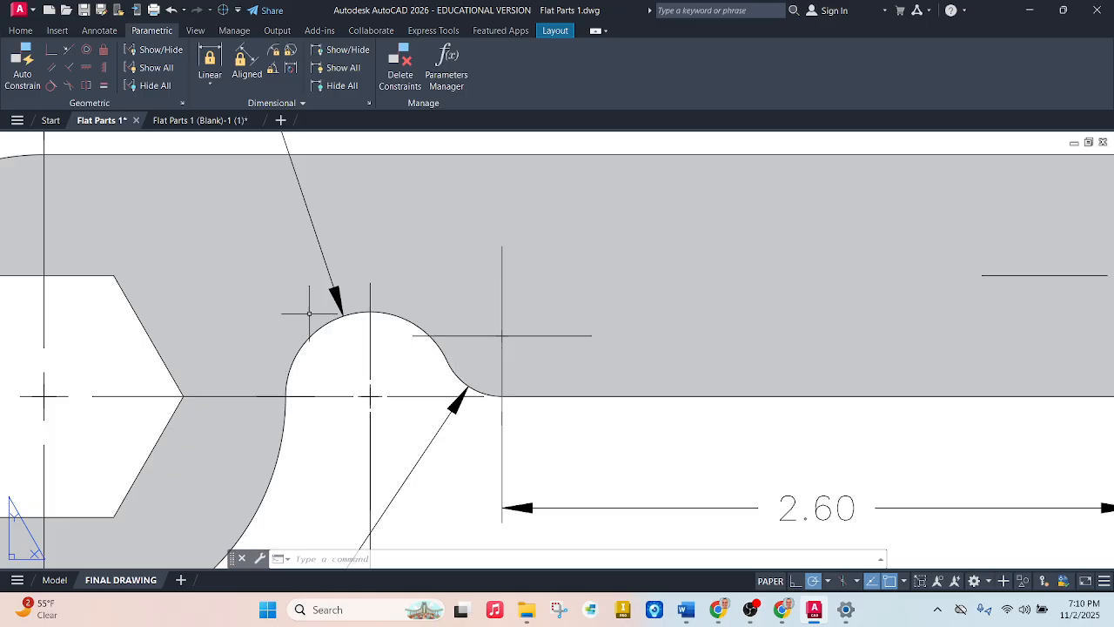
scroll(309, 313, "down", 4)
scroll(371, 282, "up", 3)
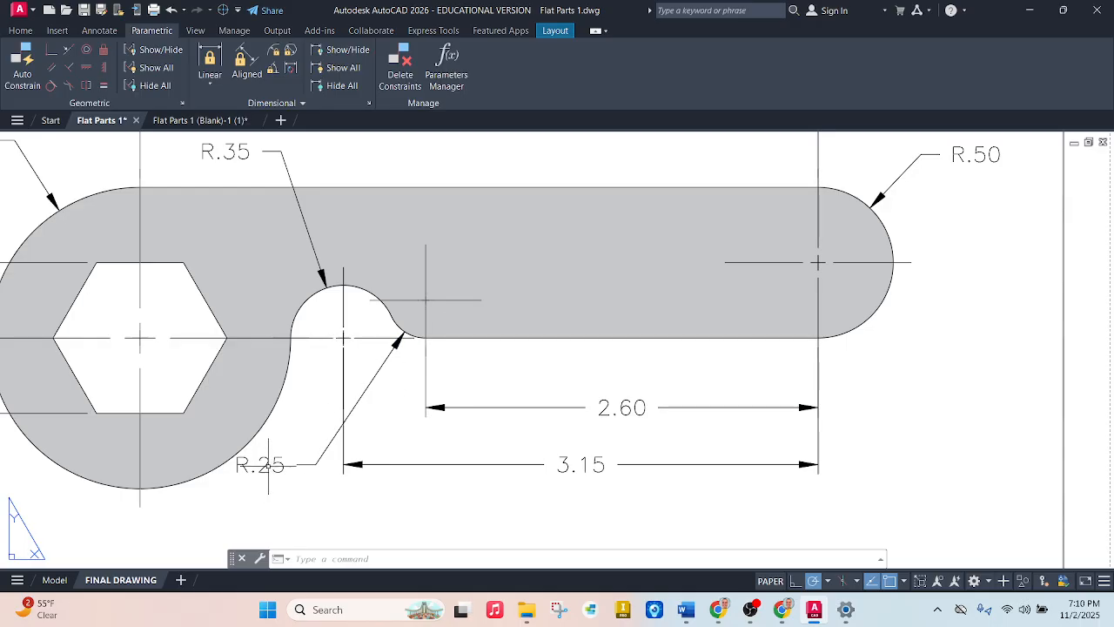
left_click(191, 129)
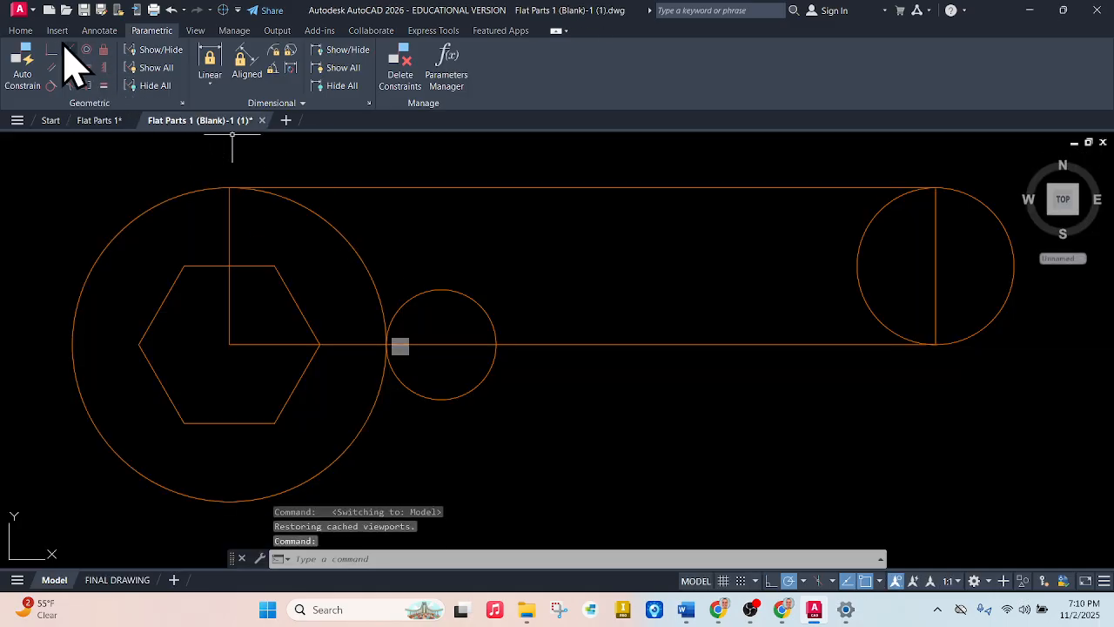
- Draw a Tan, Tan, Radius circle of radius .25 touching the .35-radius circle and the handle's lower edge
left_click(17, 30)
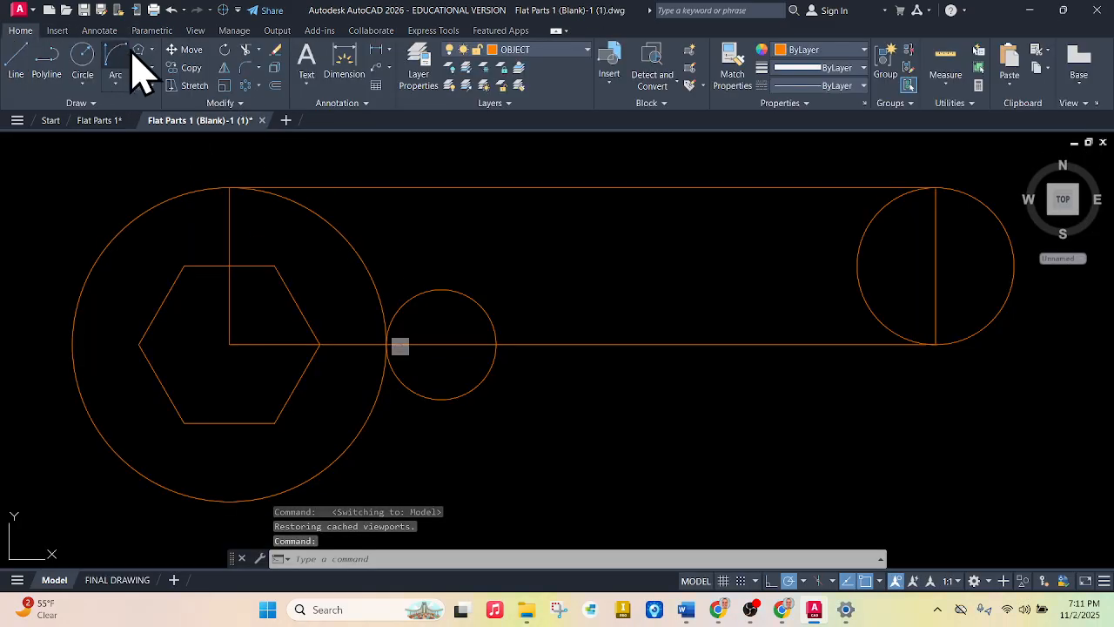
left_click(84, 86)
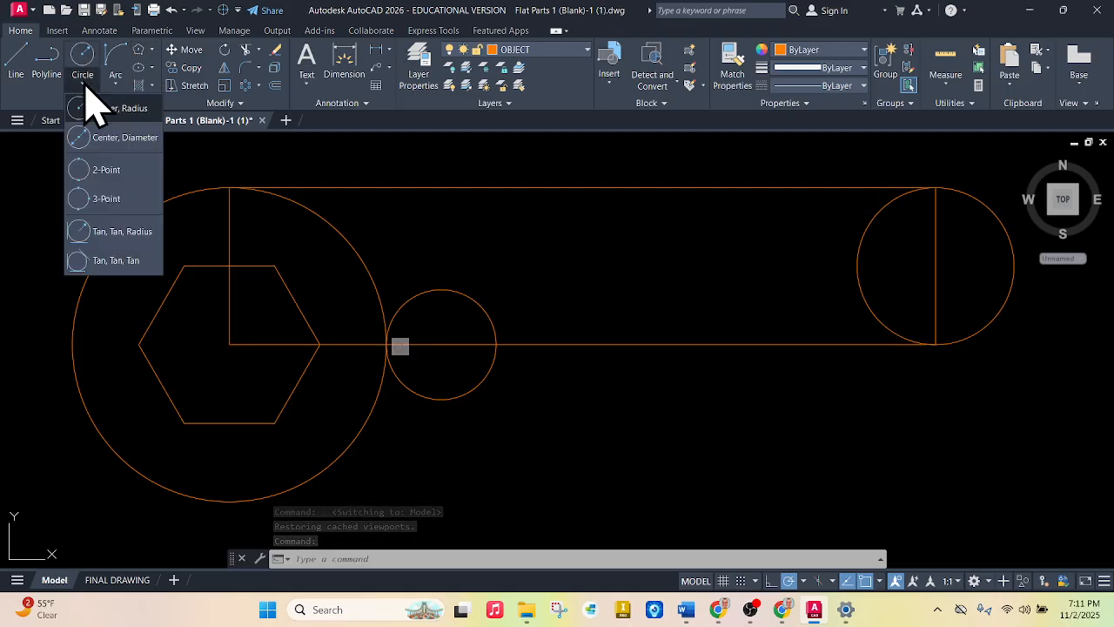
left_click(118, 233)
left_click(548, 326)
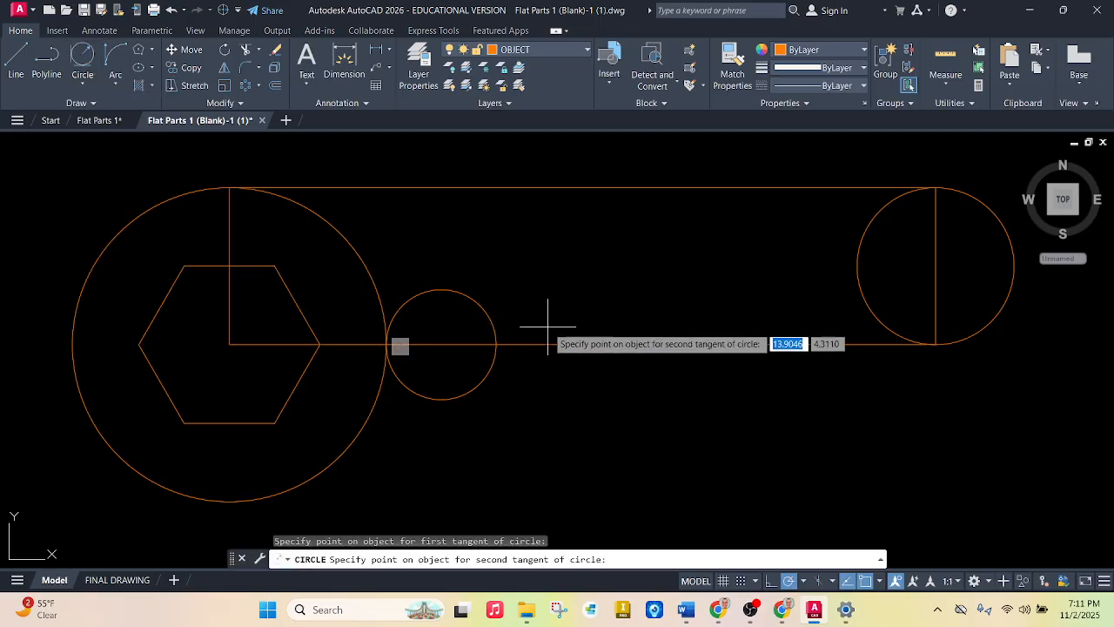
left_click(555, 342)
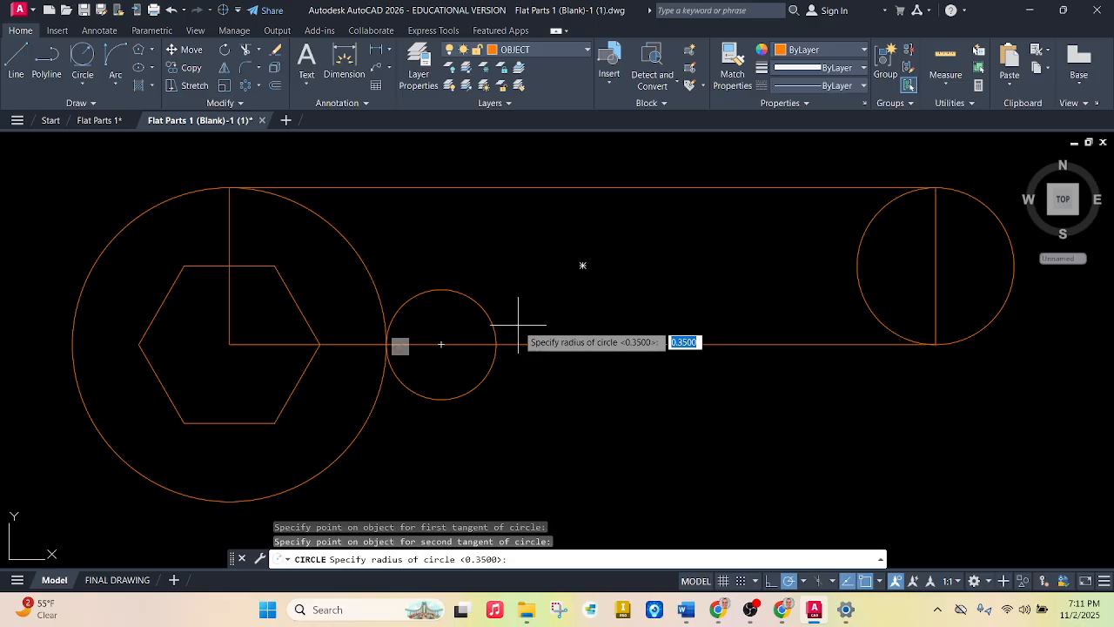
key("Return")
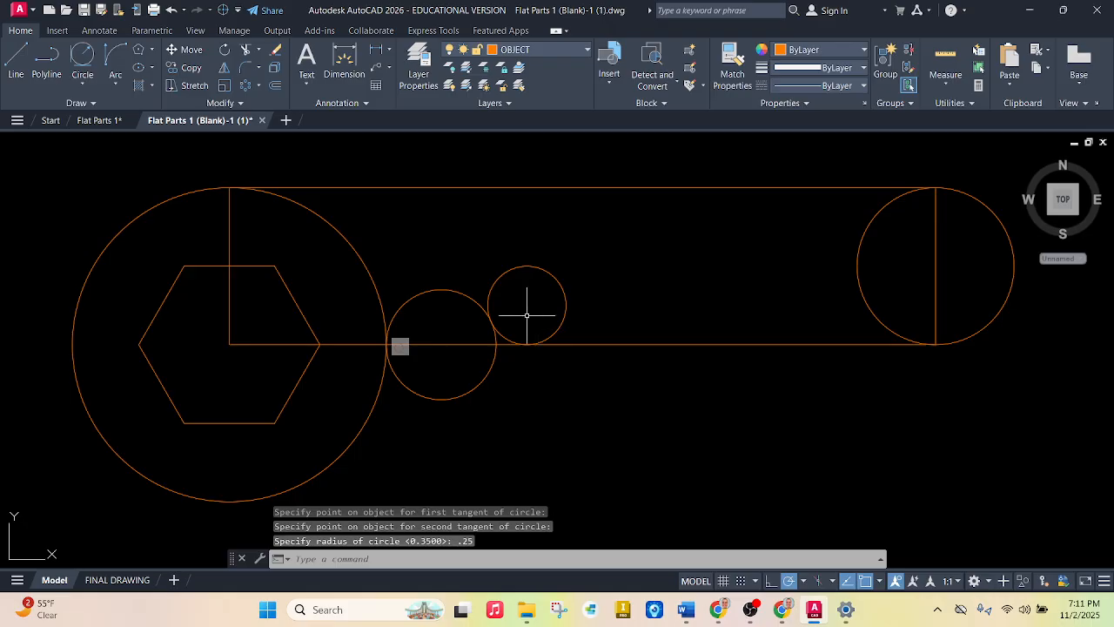
- Trim away the handle rectangle's right edge and the inner half of the end circle
scroll(528, 305, "down", 1)
scroll(503, 310, "up", 5)
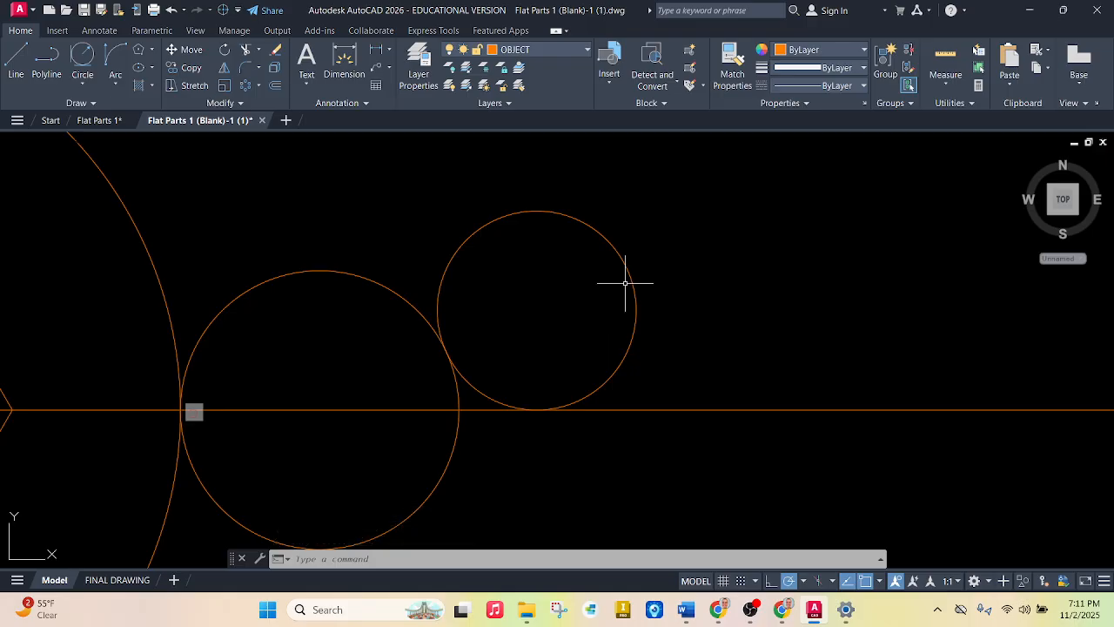
scroll(625, 282, "down", 4)
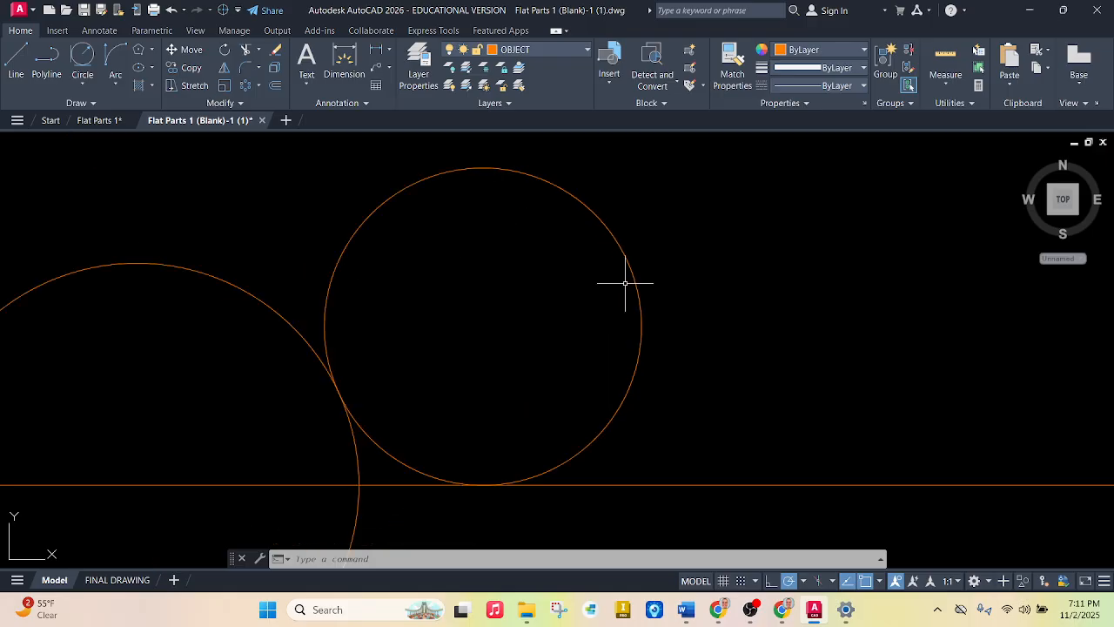
scroll(383, 414, "down", 2)
scroll(466, 346, "up", 2)
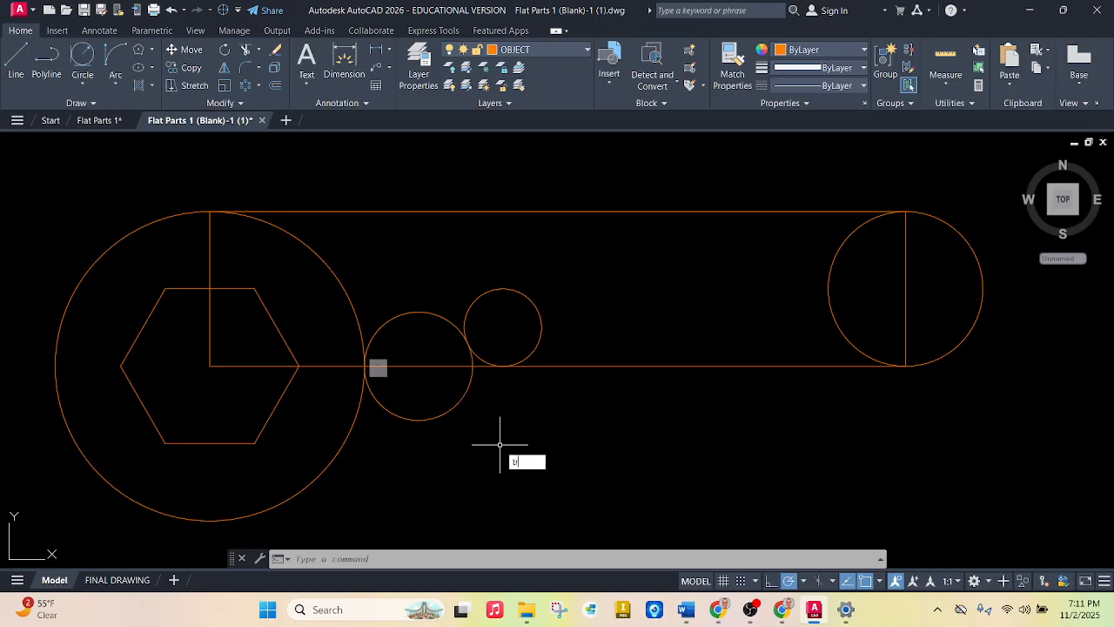
type("r")
key("Return")
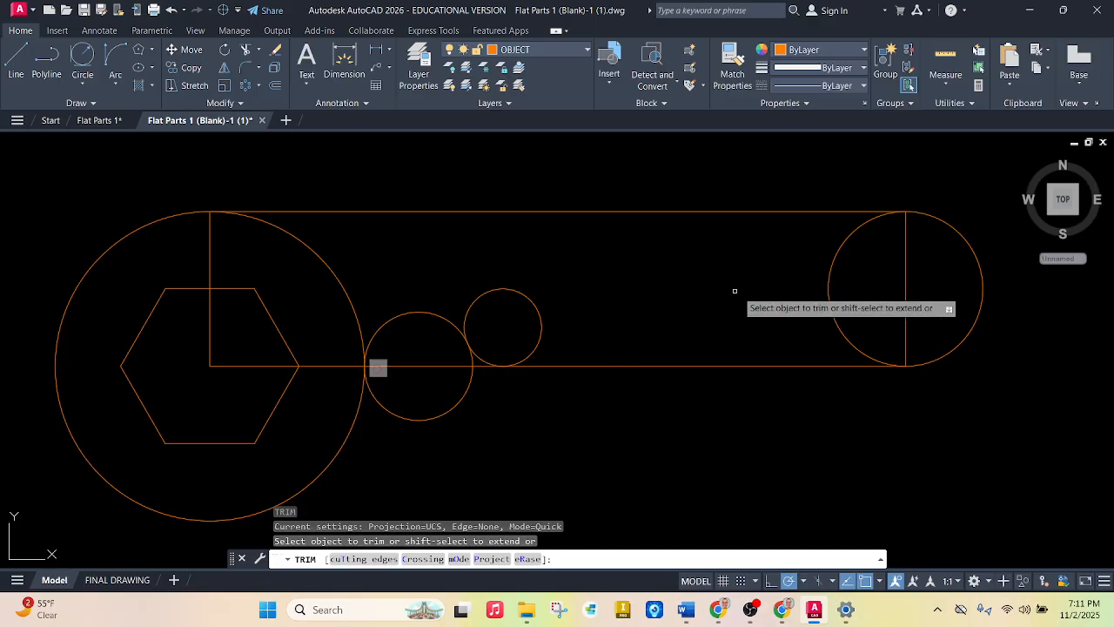
left_click(915, 269)
left_click(827, 269)
key("Return")
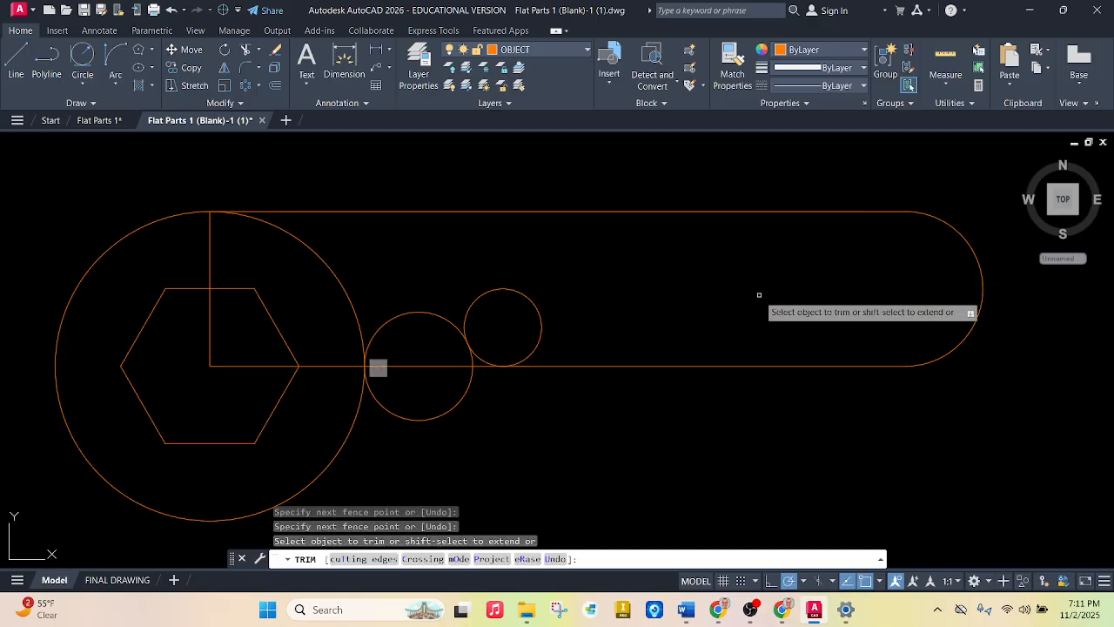
- Trim away the handle rectangle's left edge, the lower edge inside the wrench head, and the head circle's upper-right arc
left_click(210, 318)
left_click(310, 248)
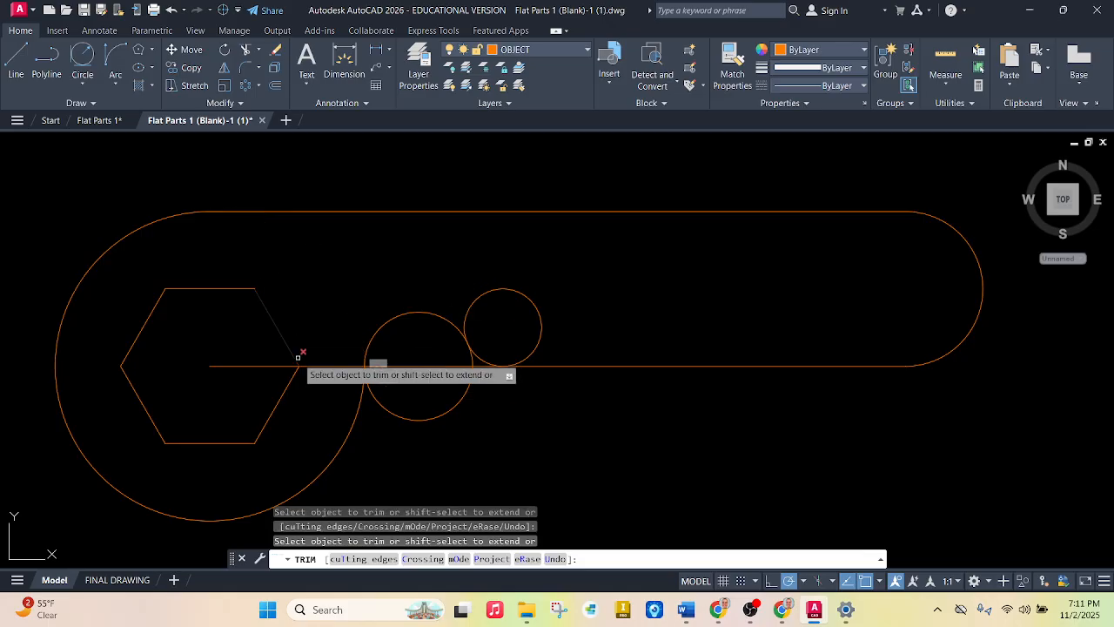
left_click(267, 364)
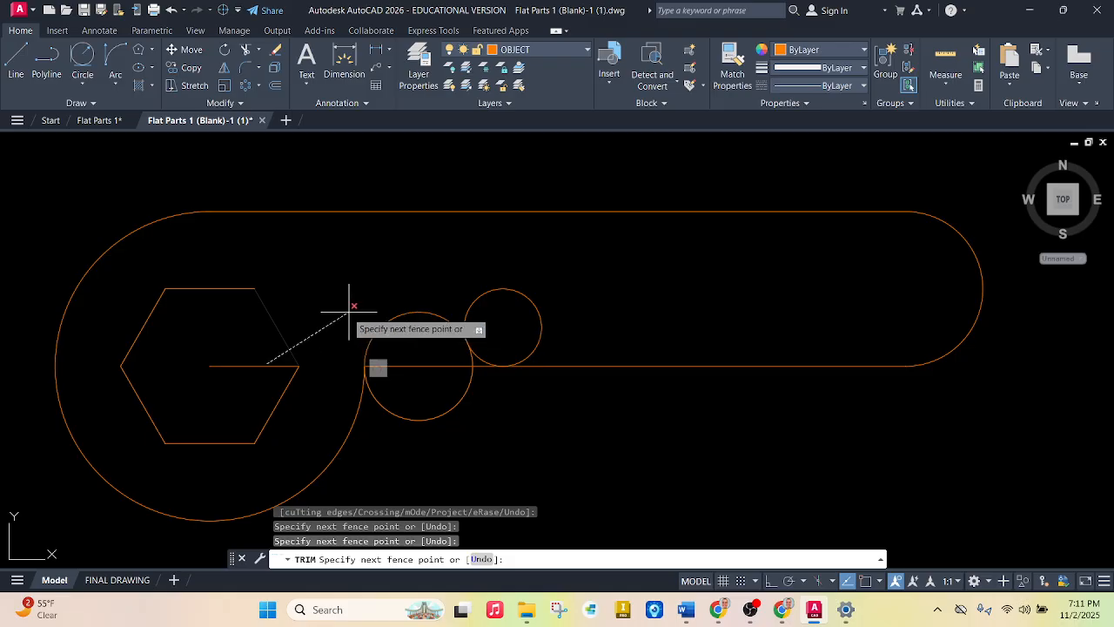
left_click(248, 374)
key("Return")
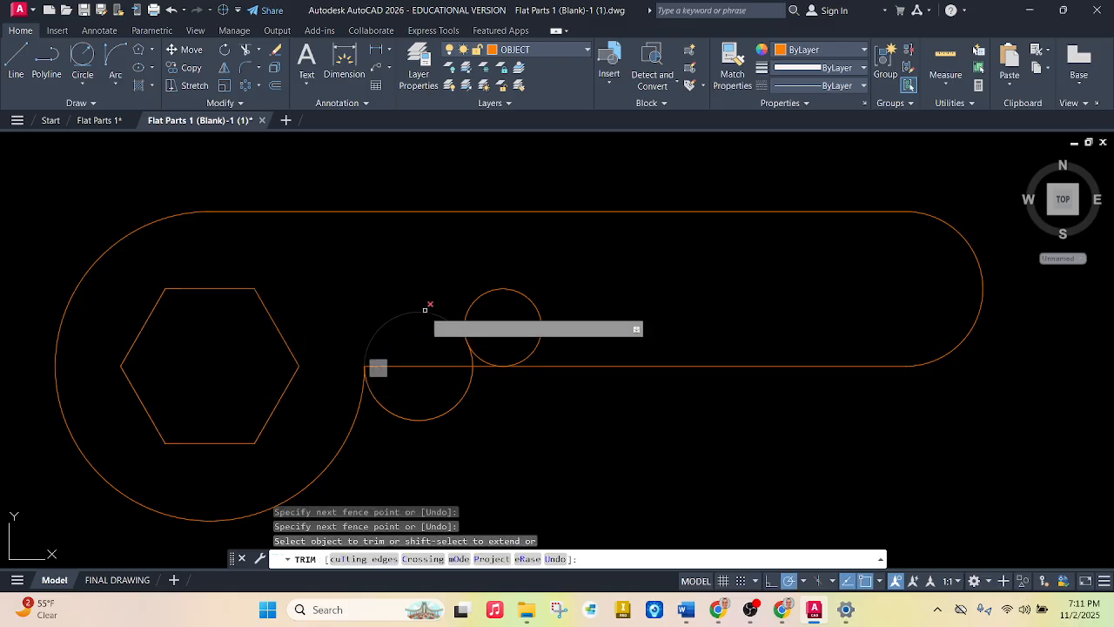
- Trim away the handle edge across the notch circle, the circle's lower half, and the outer part of the .25-radius circle
left_click(427, 365)
left_click(437, 414)
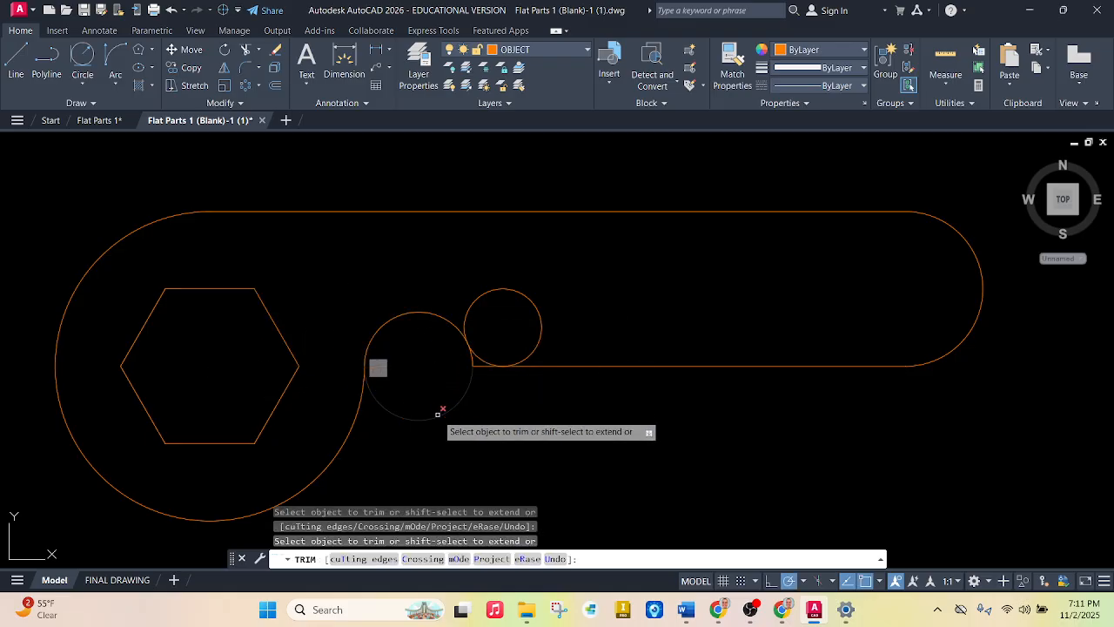
left_click(533, 308)
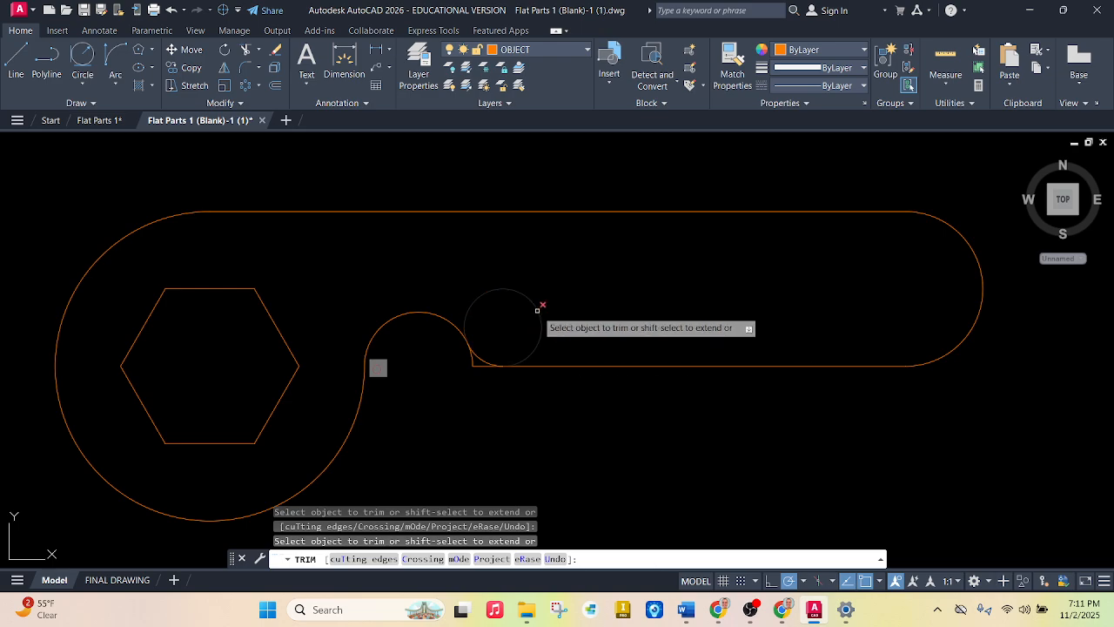
- Trim away the small leftover corner segments beneath the .25-radius arc where the notch meets the handle's lower edge
scroll(478, 371, "up", 5)
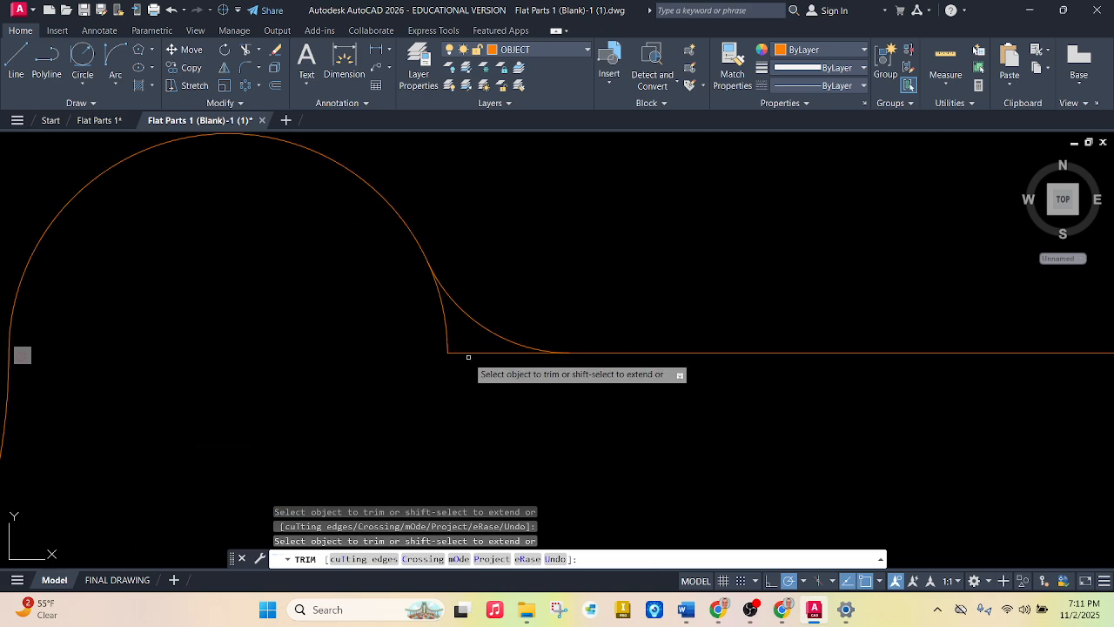
left_click(465, 354)
left_click(447, 340)
scroll(401, 390, "down", 5)
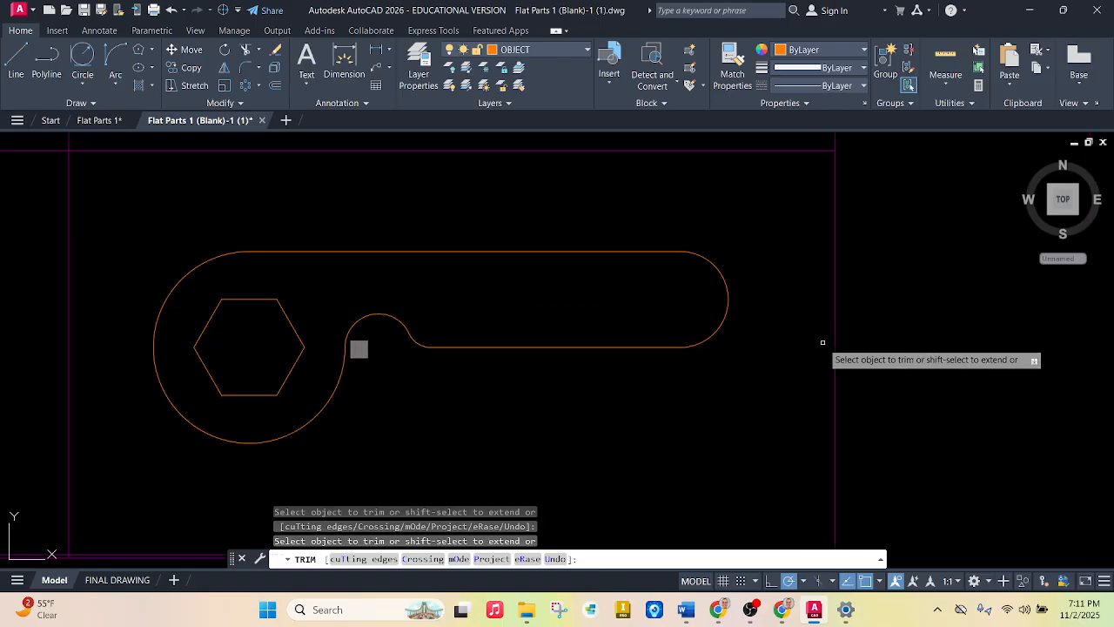
key("Escape")
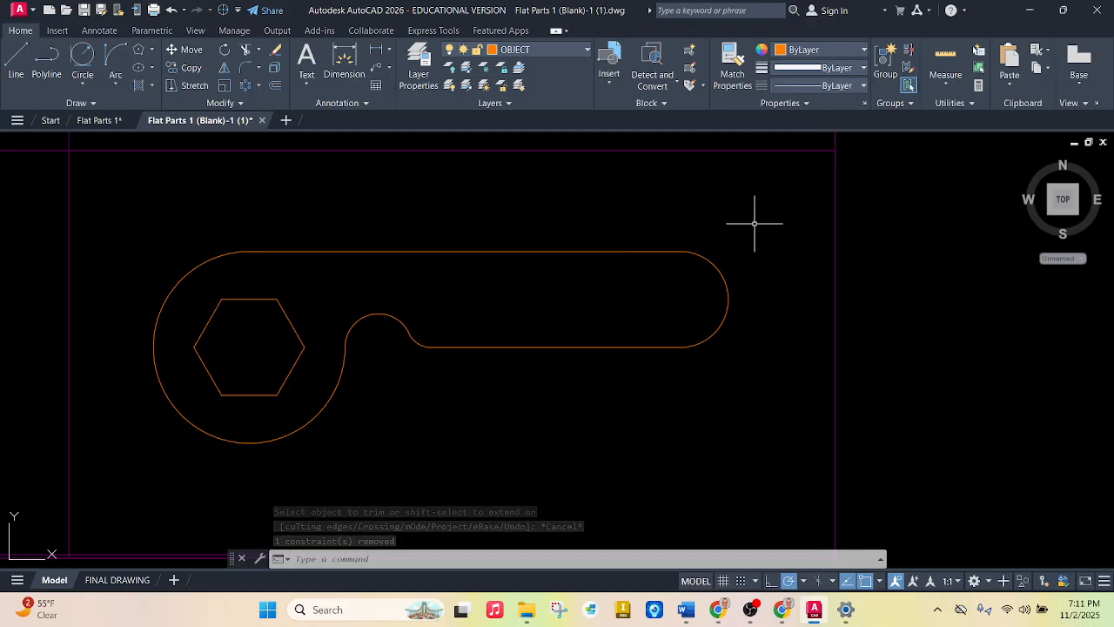
- Join the wrench's outer lines and arcs into a single polyline with the JOIN command
type("JOIN")
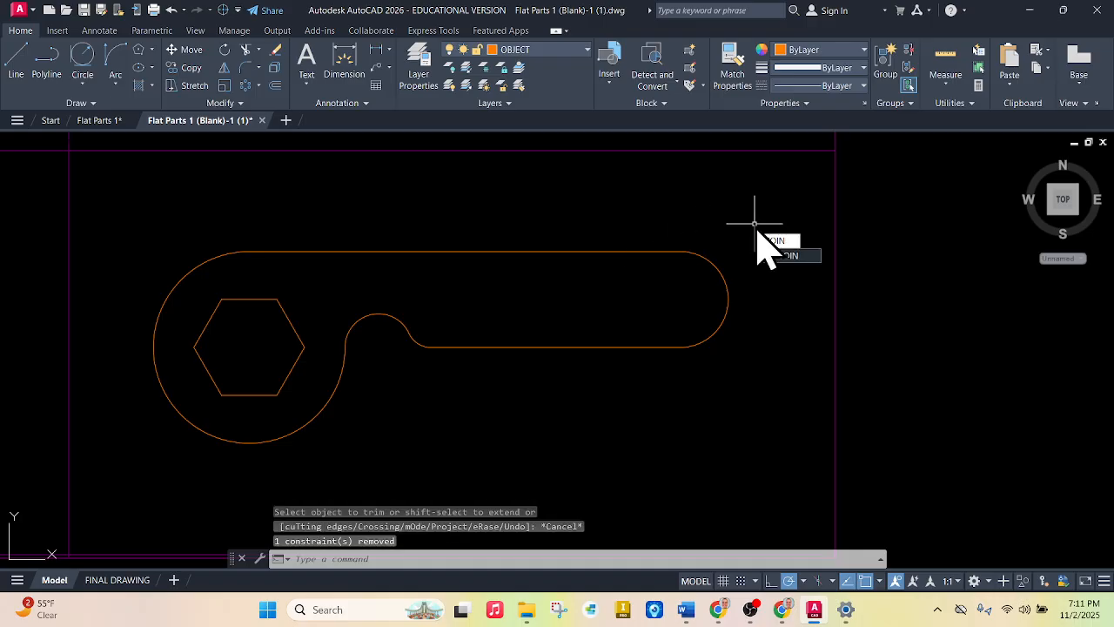
key("Return")
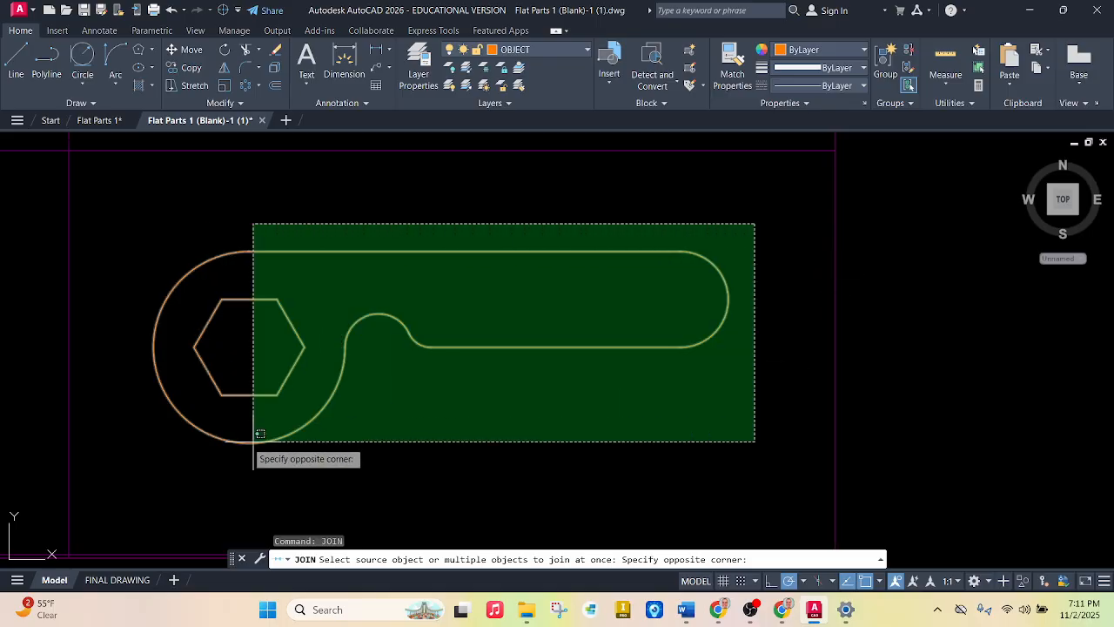
left_click(159, 461)
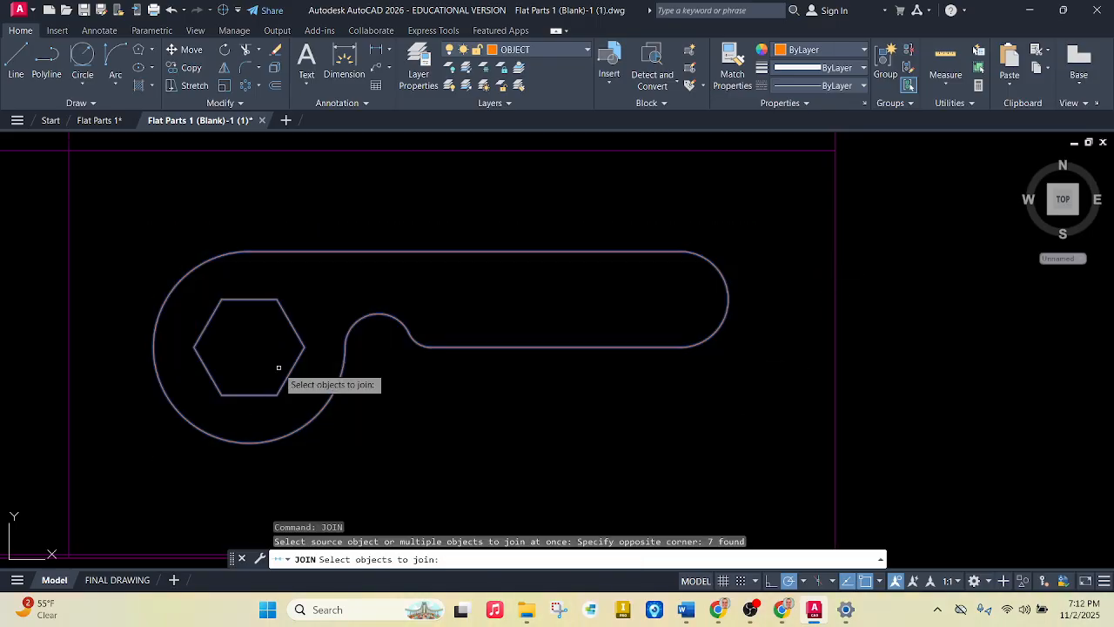
key("Return")
key("Escape")
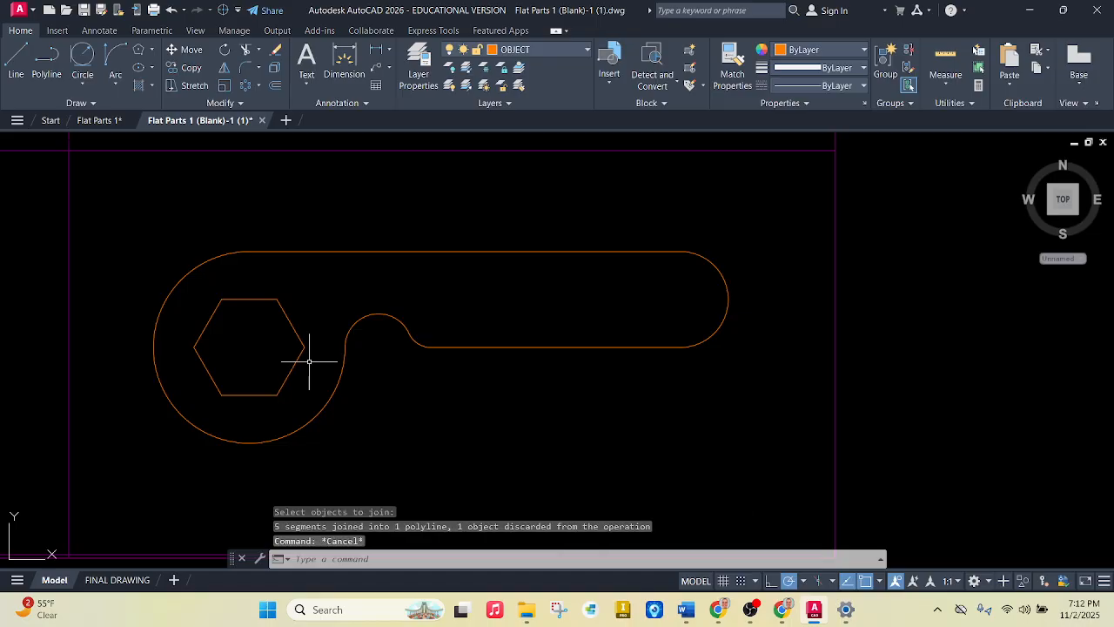
- Try stretching the joined wrench outline from the midpoint of the handle's lower edge, and undo the stretch
left_click(498, 347)
key("Escape")
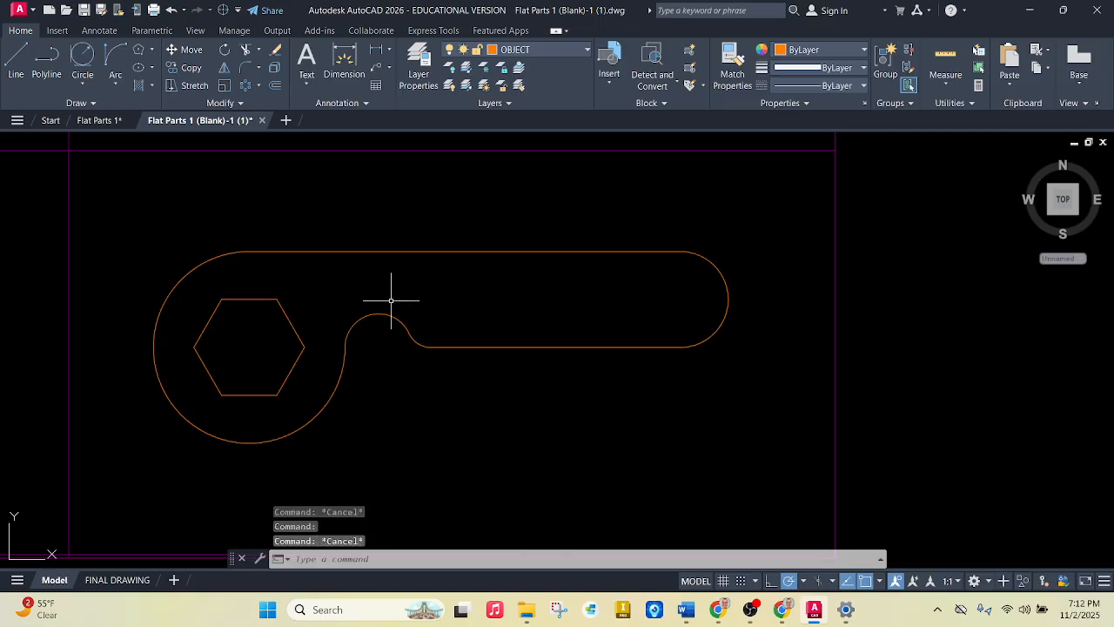
left_click(432, 348)
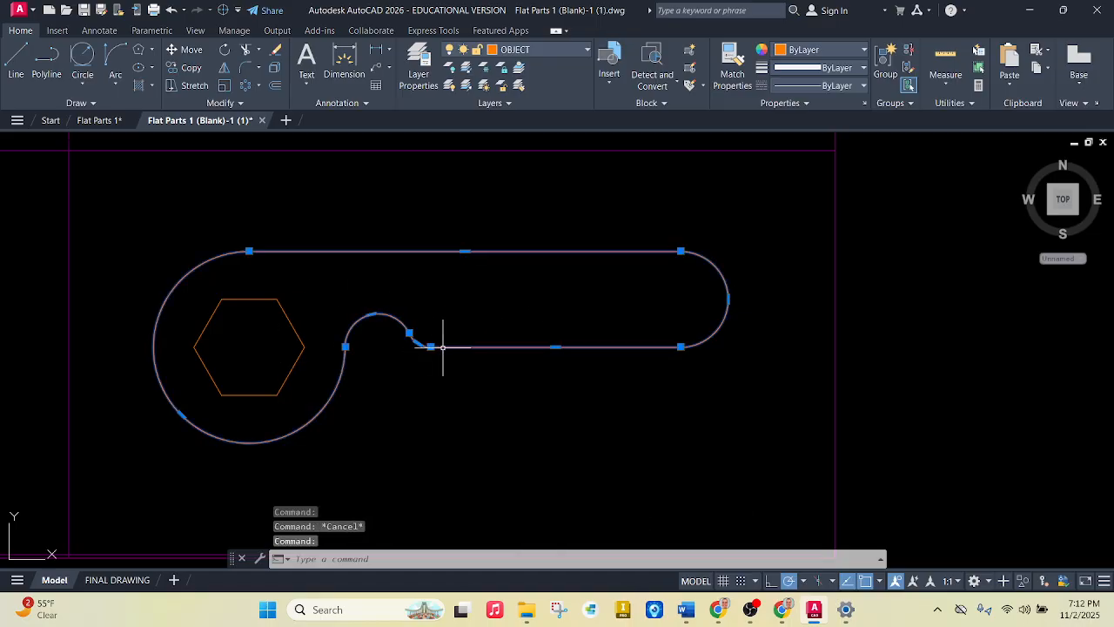
left_click(556, 347)
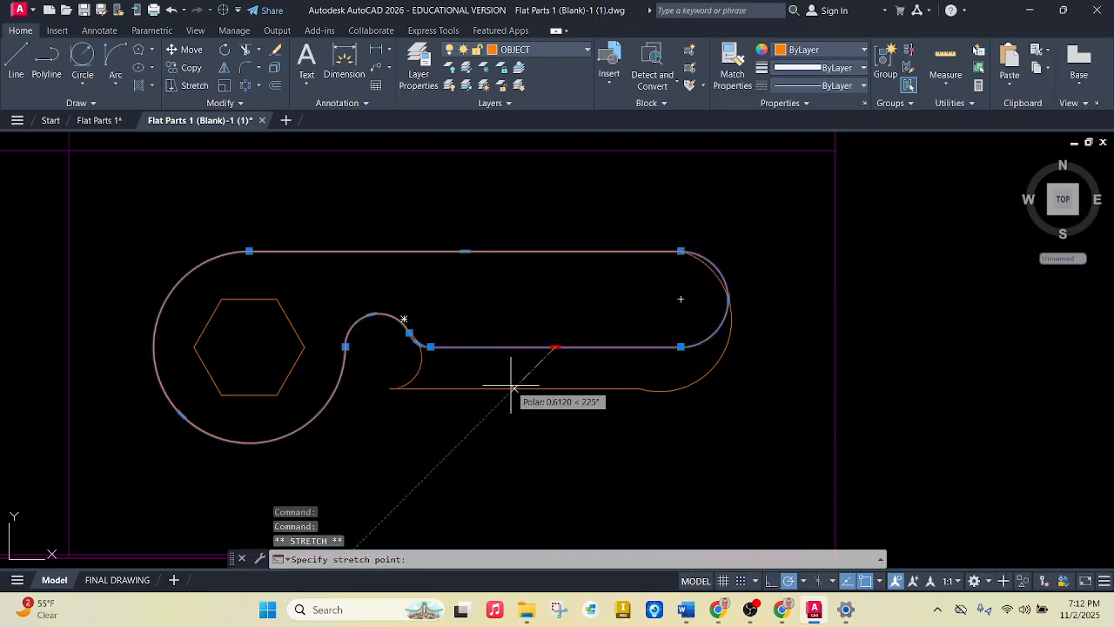
left_click(581, 320)
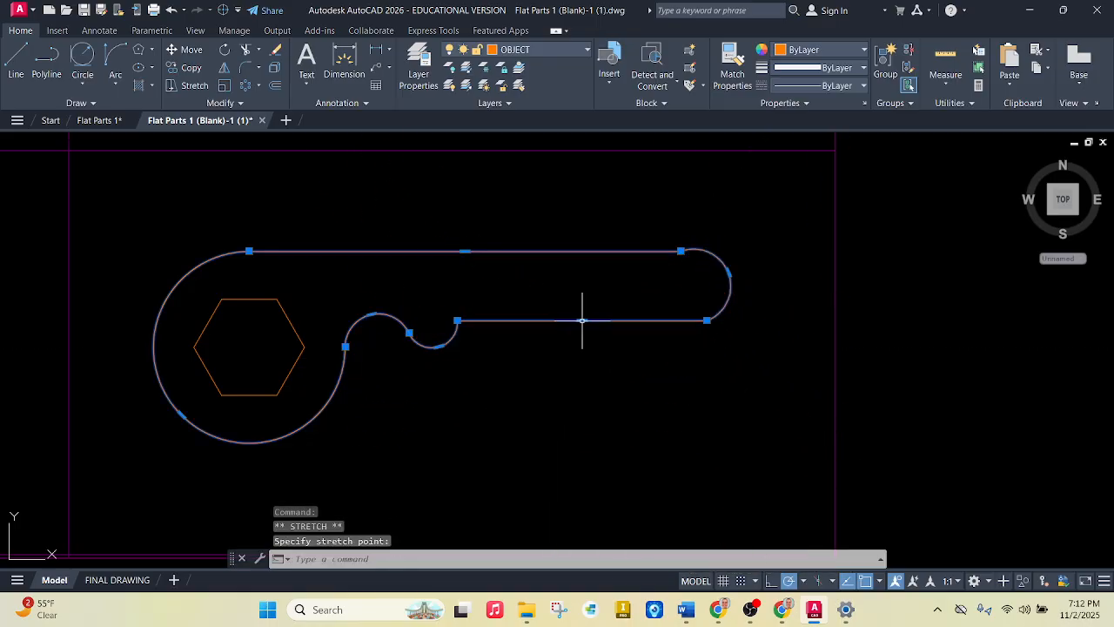
key("ctrl+z")
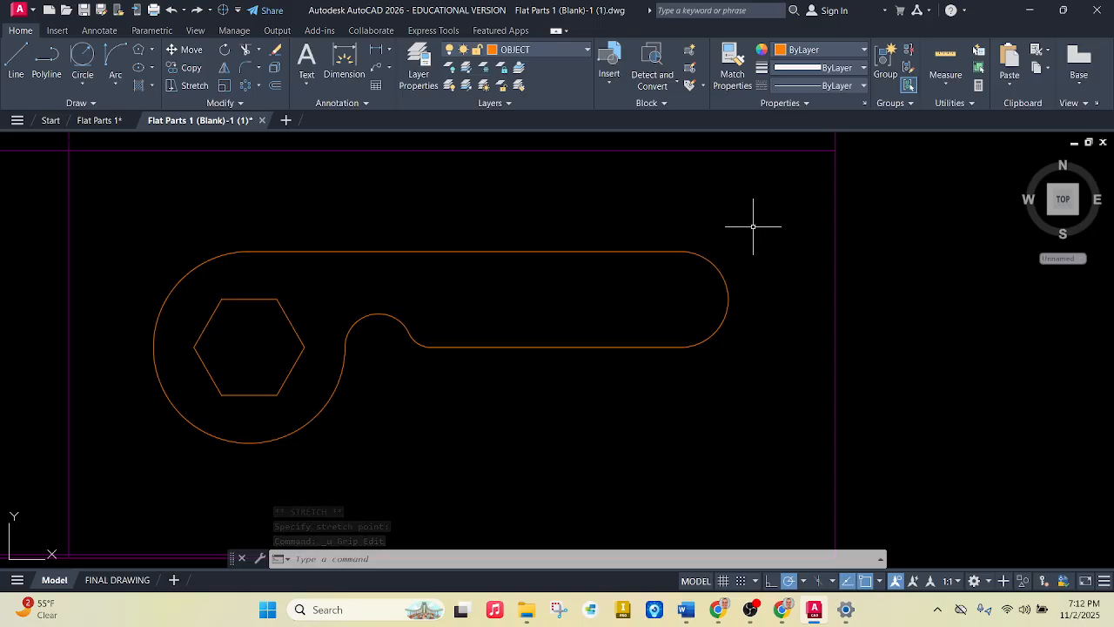
- Group the wrench outline and its hexagon into one object with the GROUP command
left_click(490, 244)
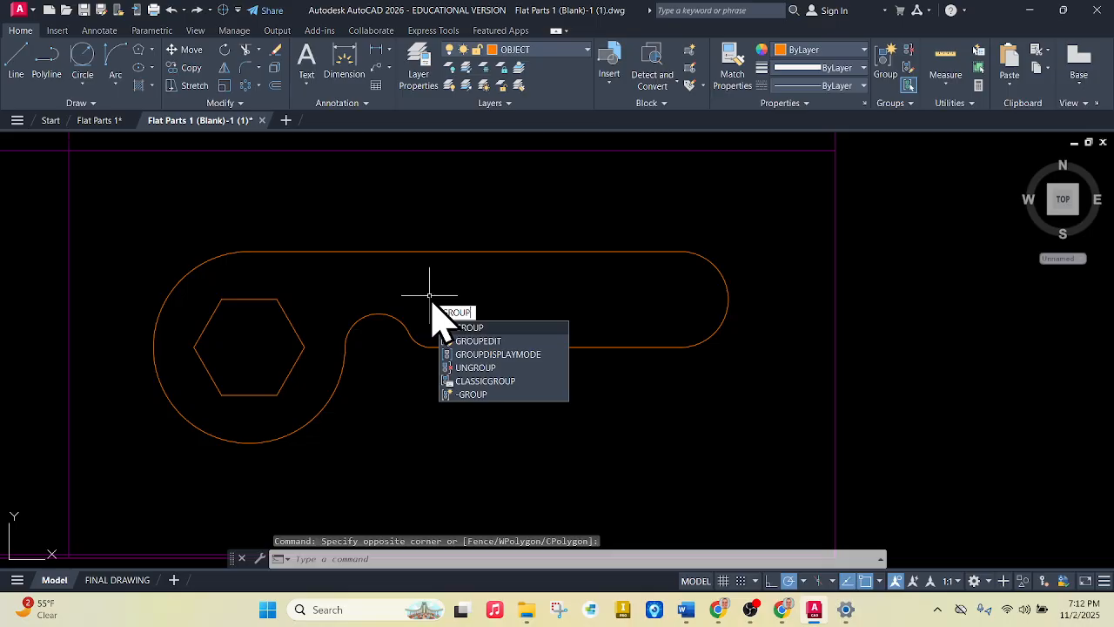
key("Return")
left_click(775, 205)
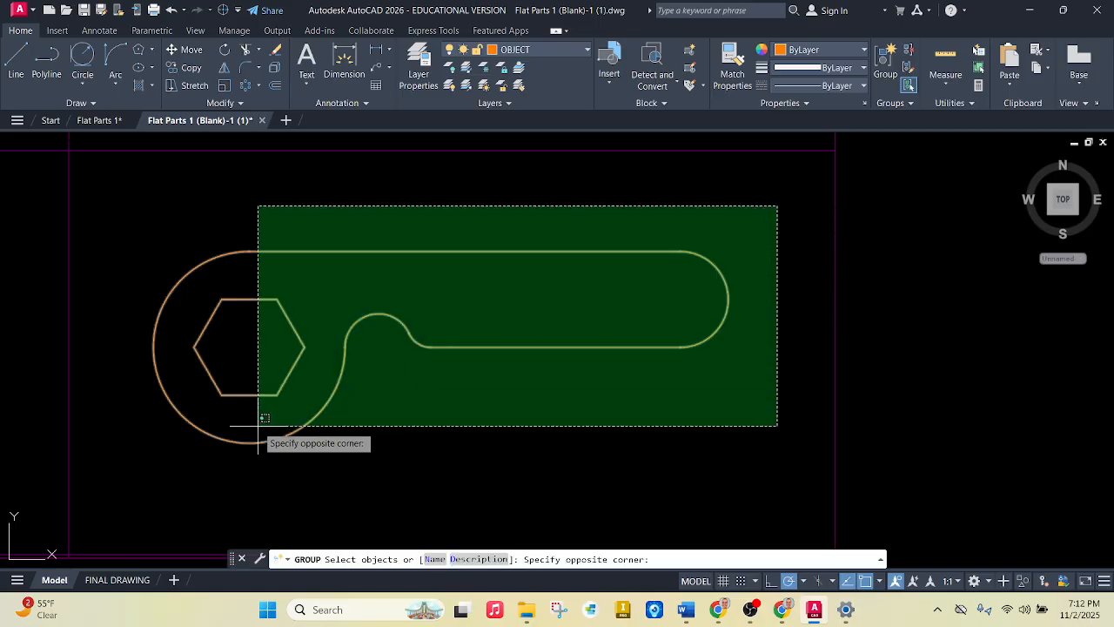
left_click(144, 475)
right_click(292, 276)
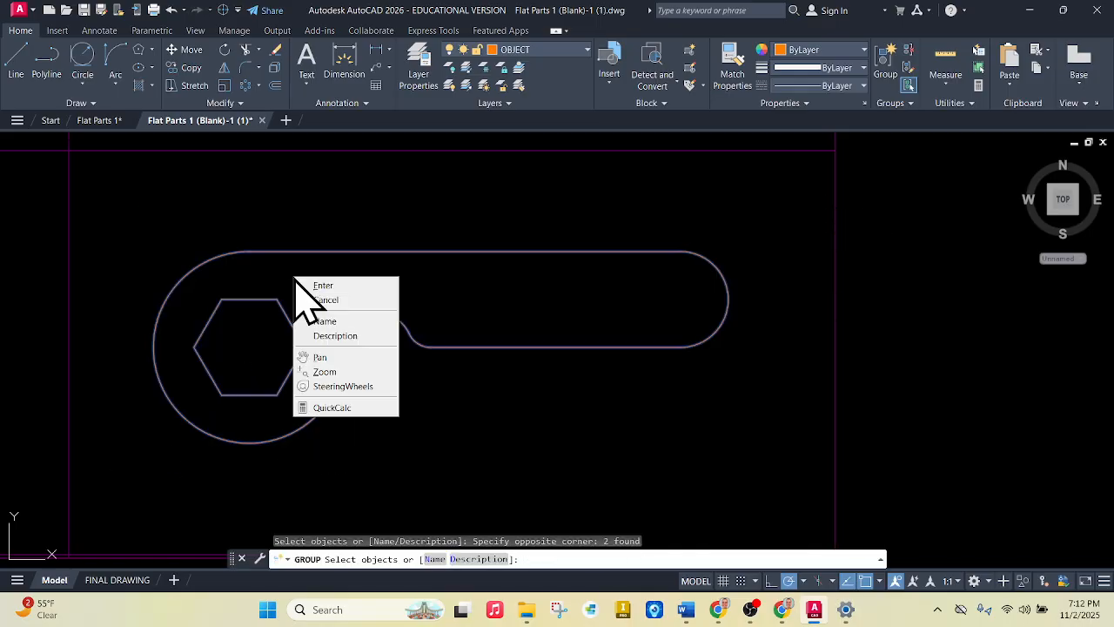
left_click(318, 284)
- Move the grouped wrench by its grip to sit roughly centred between the sides of its drawing box
left_click(287, 302)
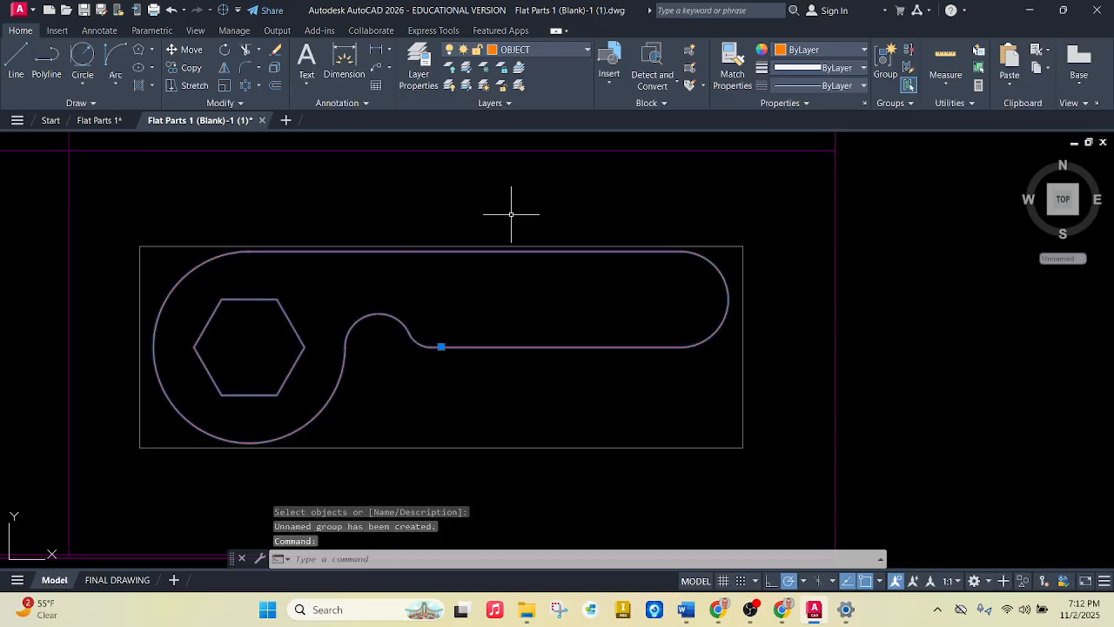
left_click(442, 347)
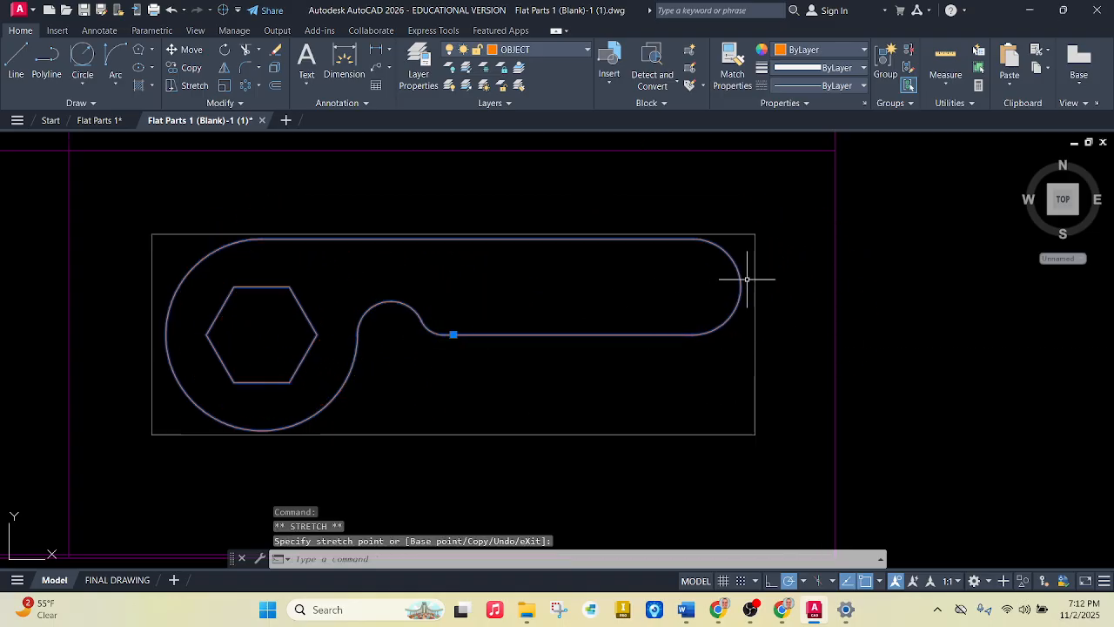
key("Escape")
key("Escape")
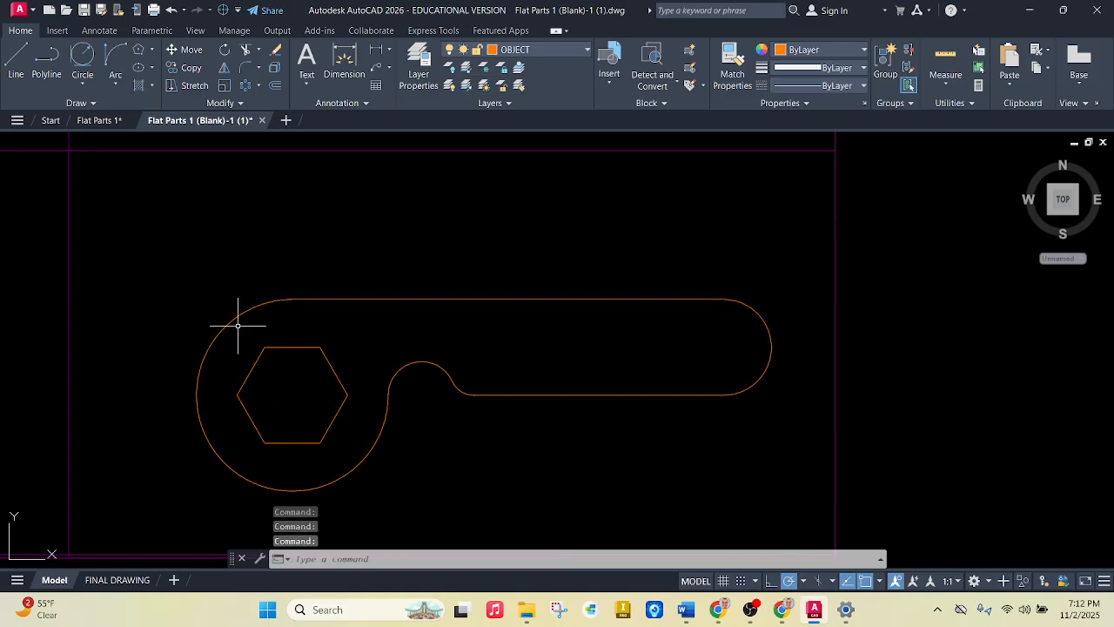
left_click(436, 351)
left_click(473, 375)
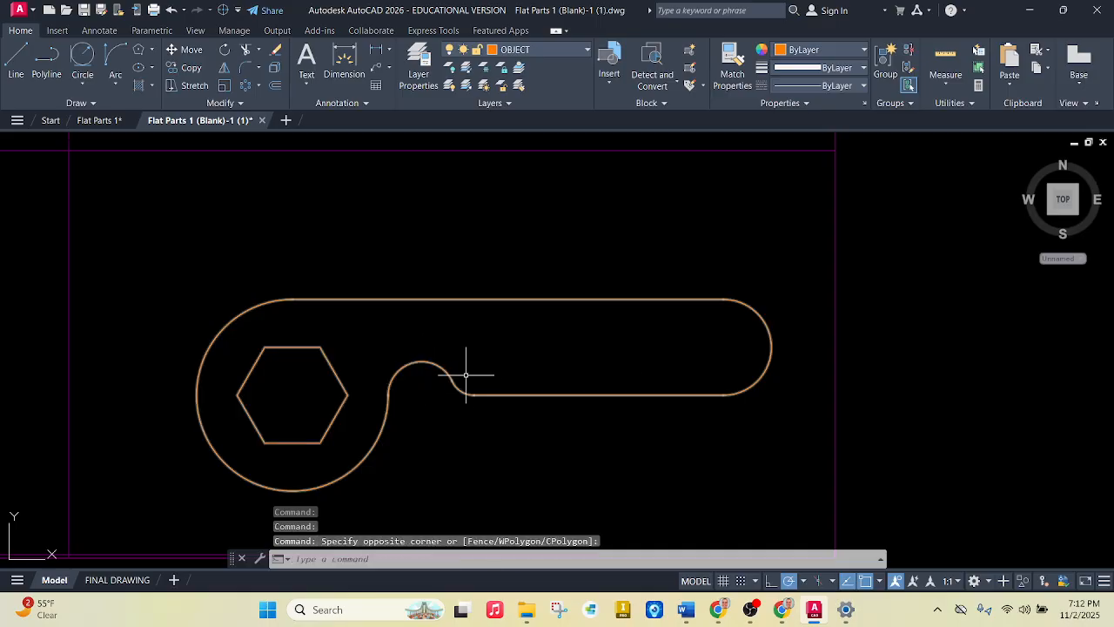
left_click(521, 396)
left_click(484, 394)
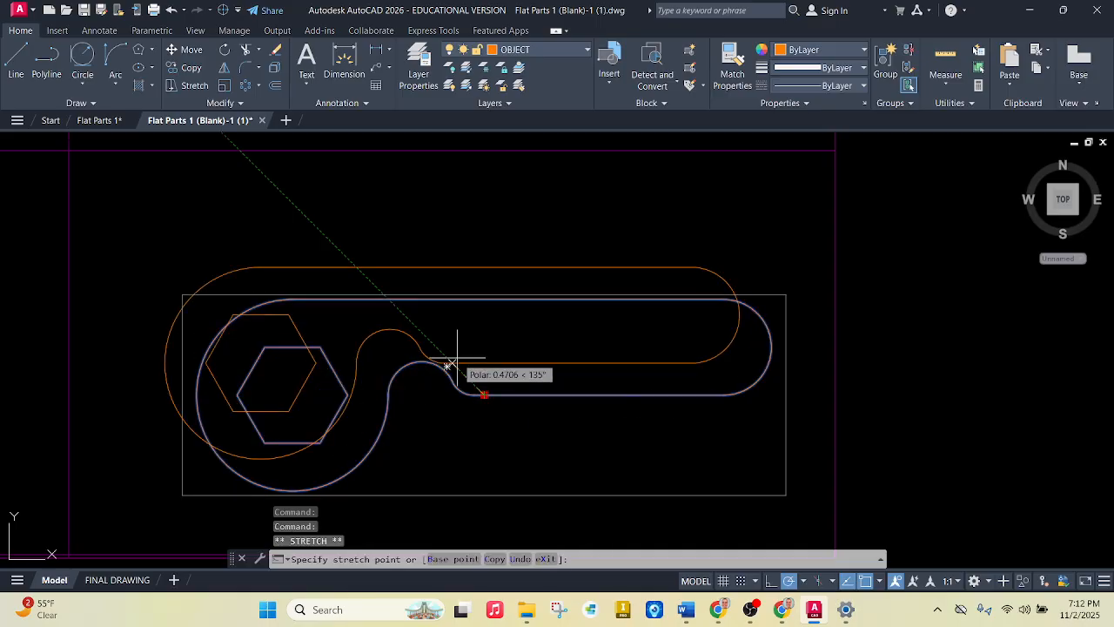
left_click(475, 237)
left_click(121, 144)
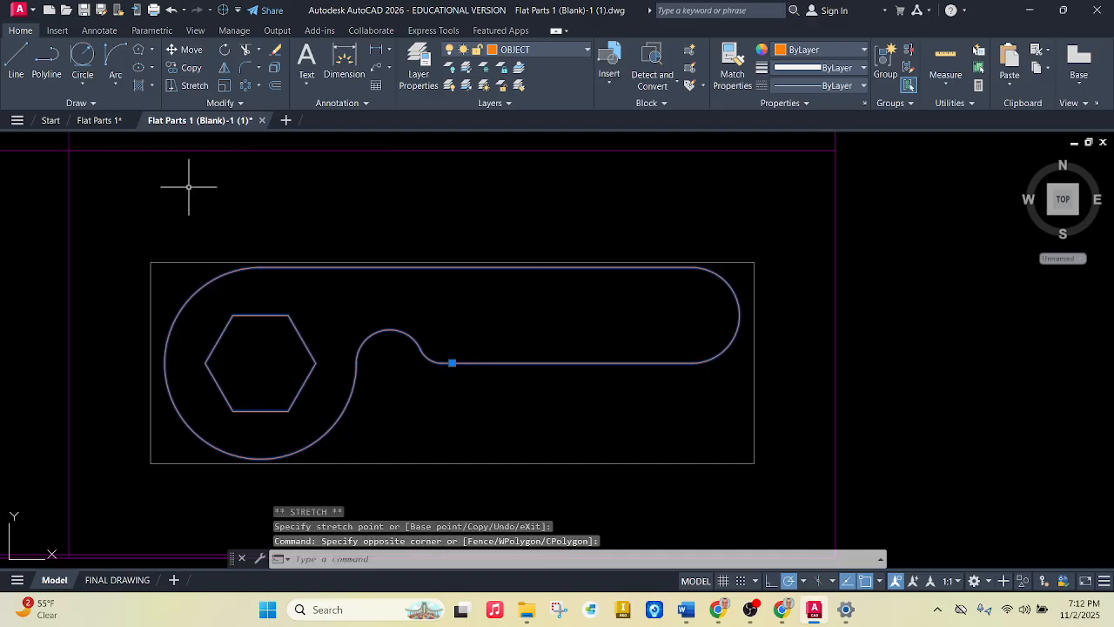
key("Escape")
- Fill the wrench body around the hexagon with a Solid hatch in color 199,200,202
left_click(139, 86)
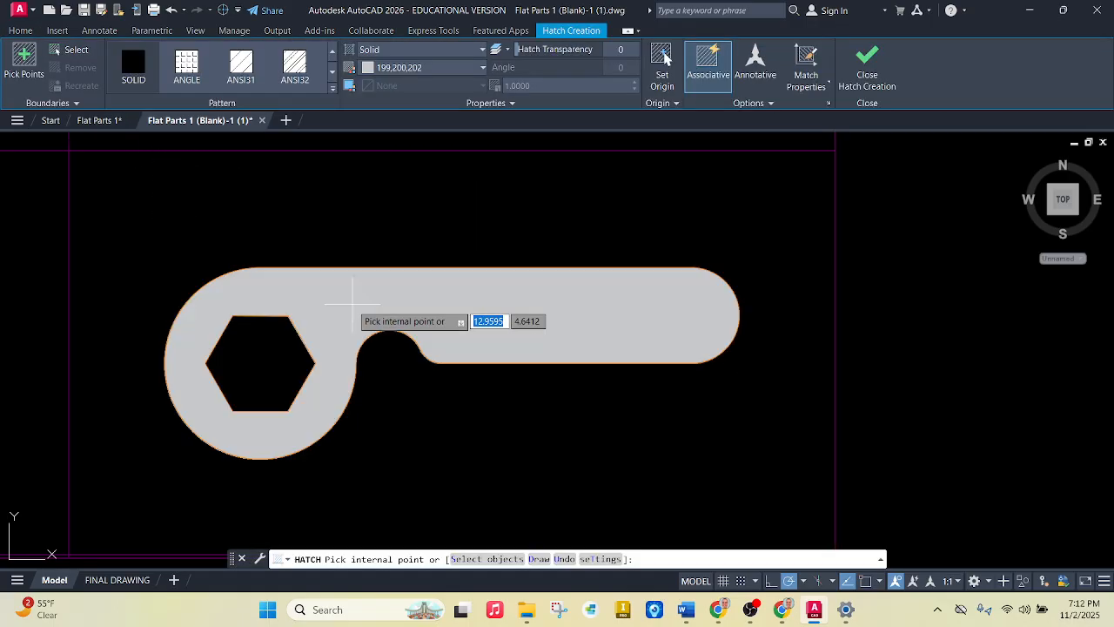
right_click(551, 228)
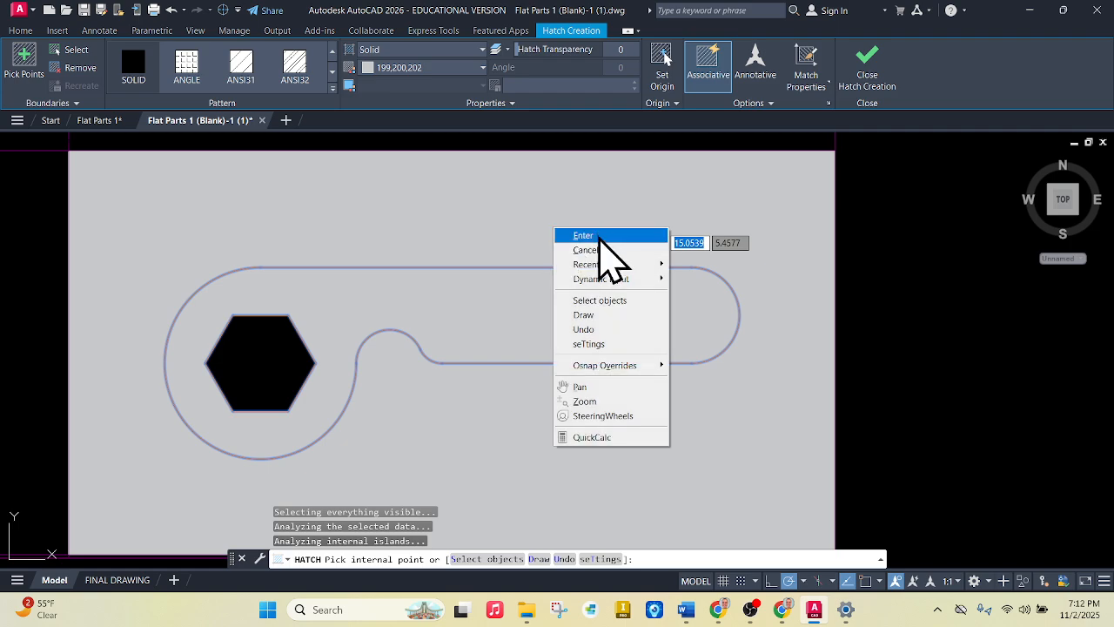
left_click(581, 235)
- Review the four hatched parts against the Flat Parts 1 reference, and inspect them on the FINAL DRAWING layout
scroll(730, 252, "down", 2)
scroll(731, 252, "down", 3)
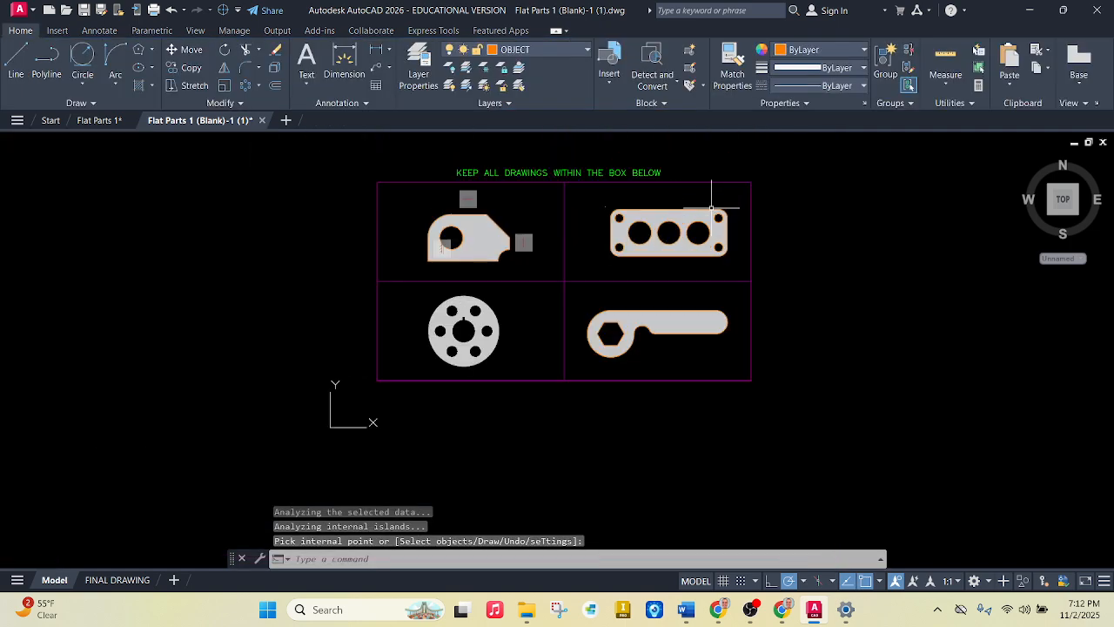
scroll(712, 207, "up", 2)
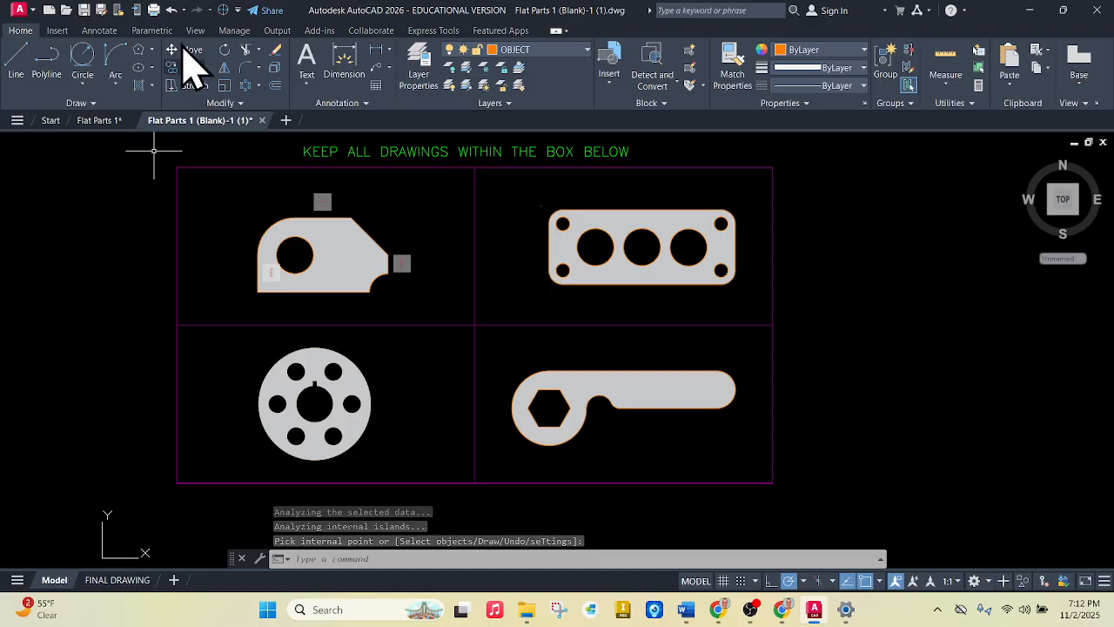
left_click(98, 120)
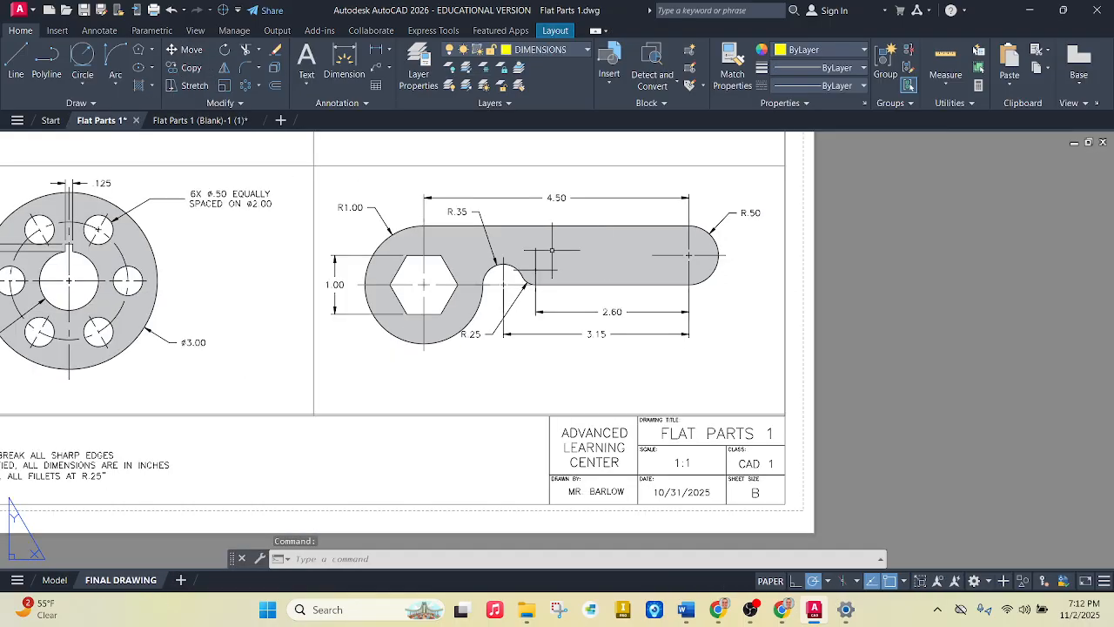
left_click(200, 120)
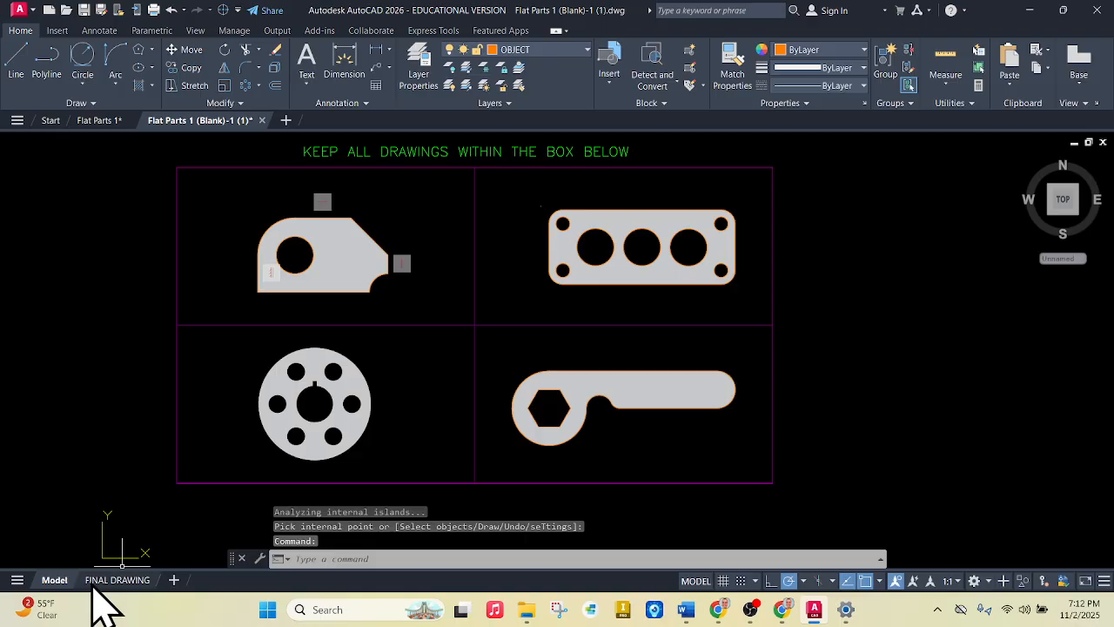
left_click(121, 579)
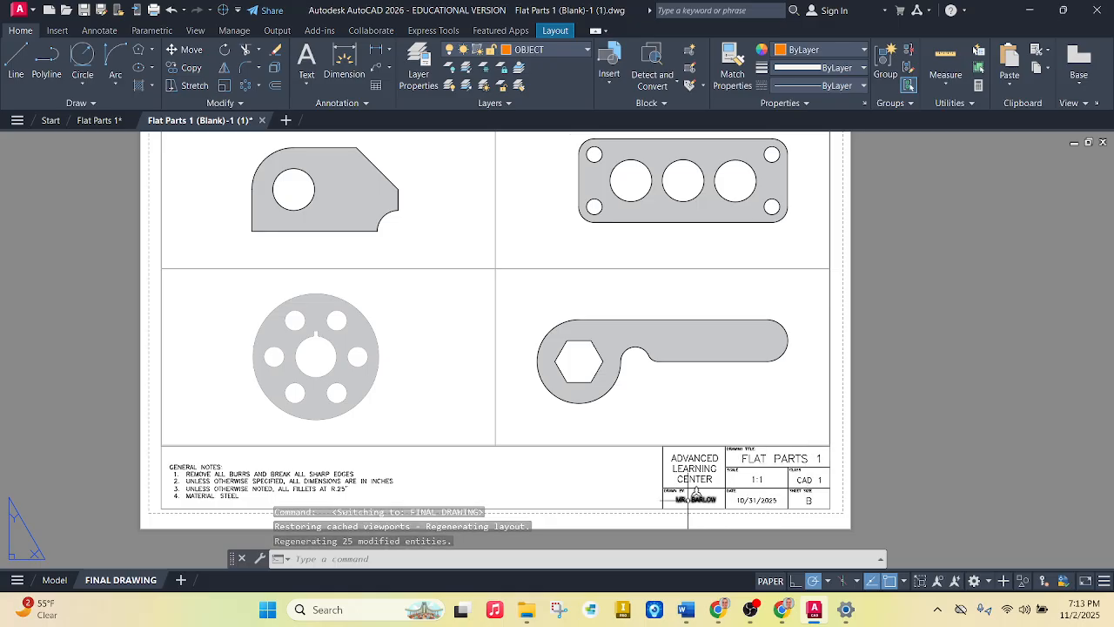
scroll(760, 478, "up", 2)
scroll(740, 410, "down", 3)
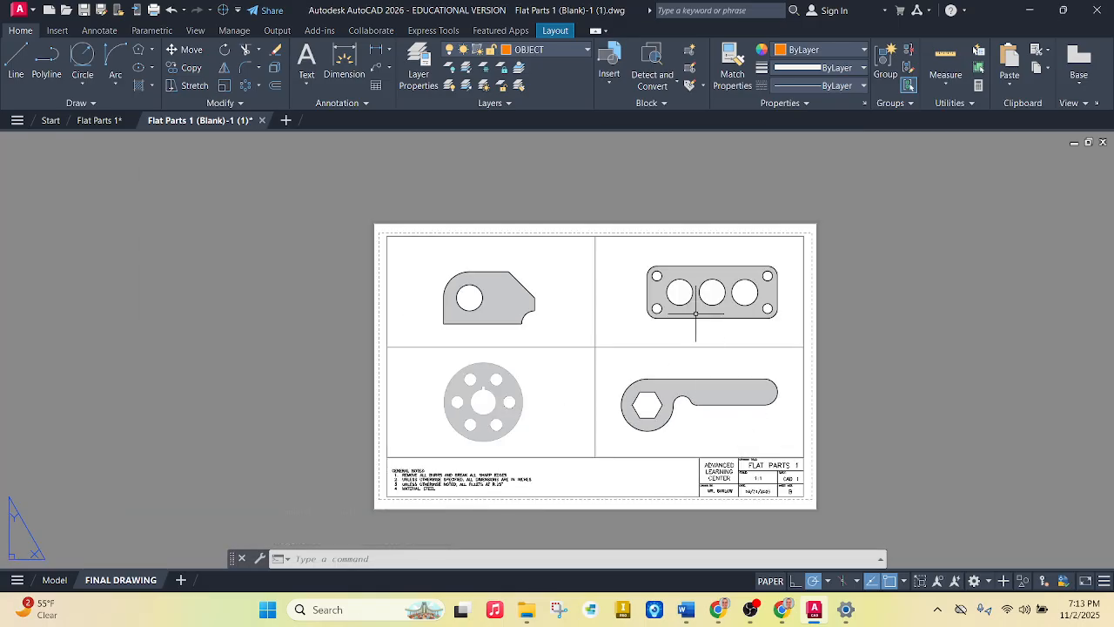
scroll(726, 346, "up", 1)
scroll(726, 347, "down", 1)
scroll(721, 386, "up", 2)
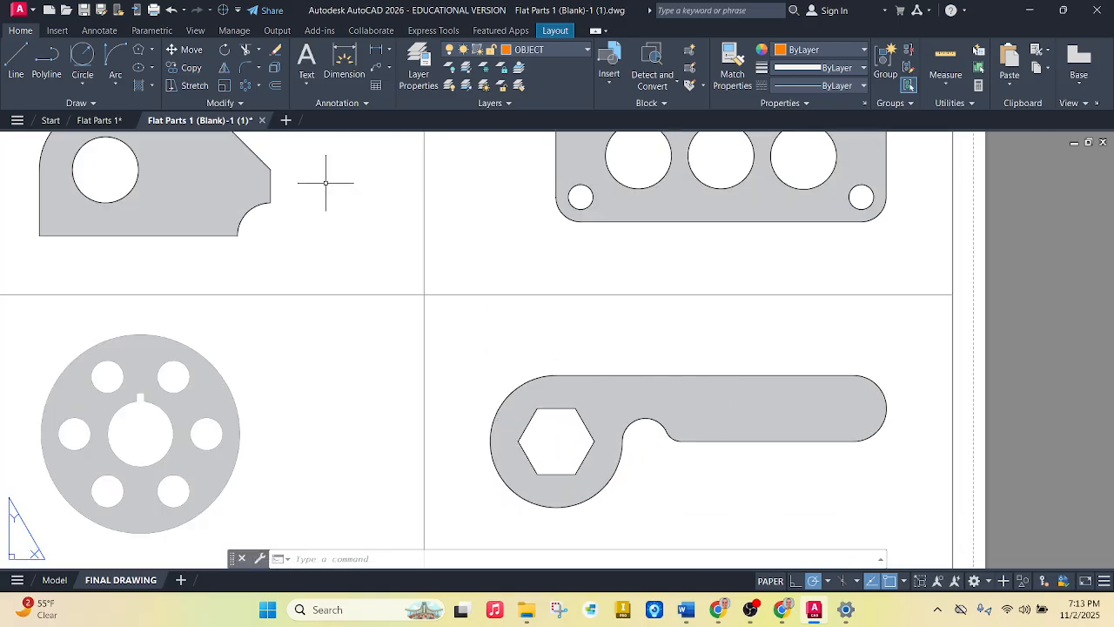
- Open the PDF export settings for the current FINAL DRAWING layout
left_click(278, 31)
left_click(220, 80)
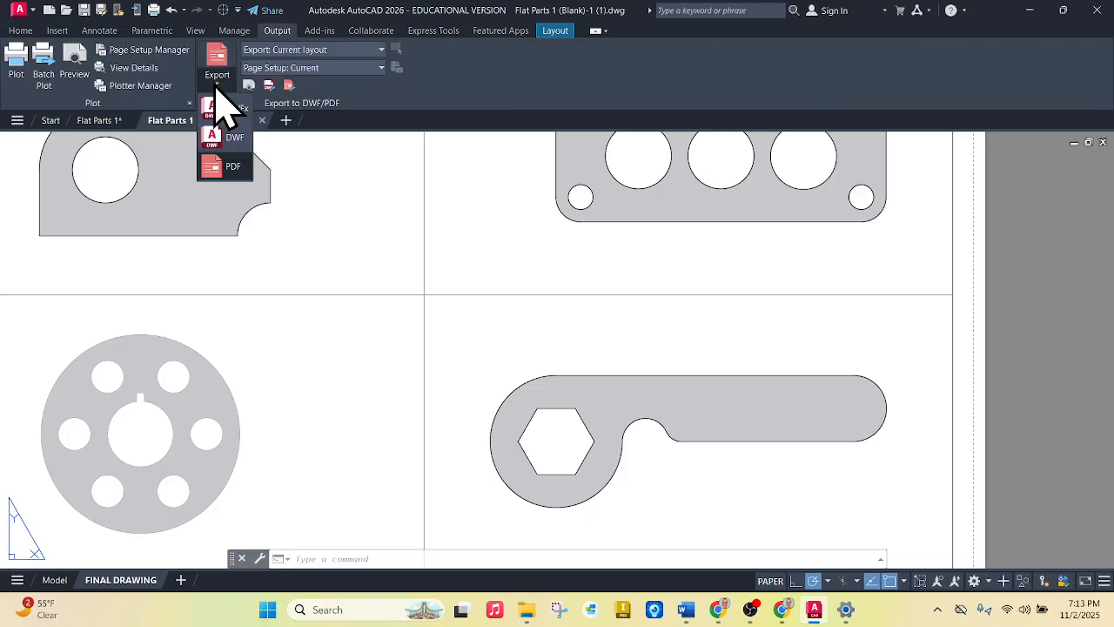
left_click(232, 167)
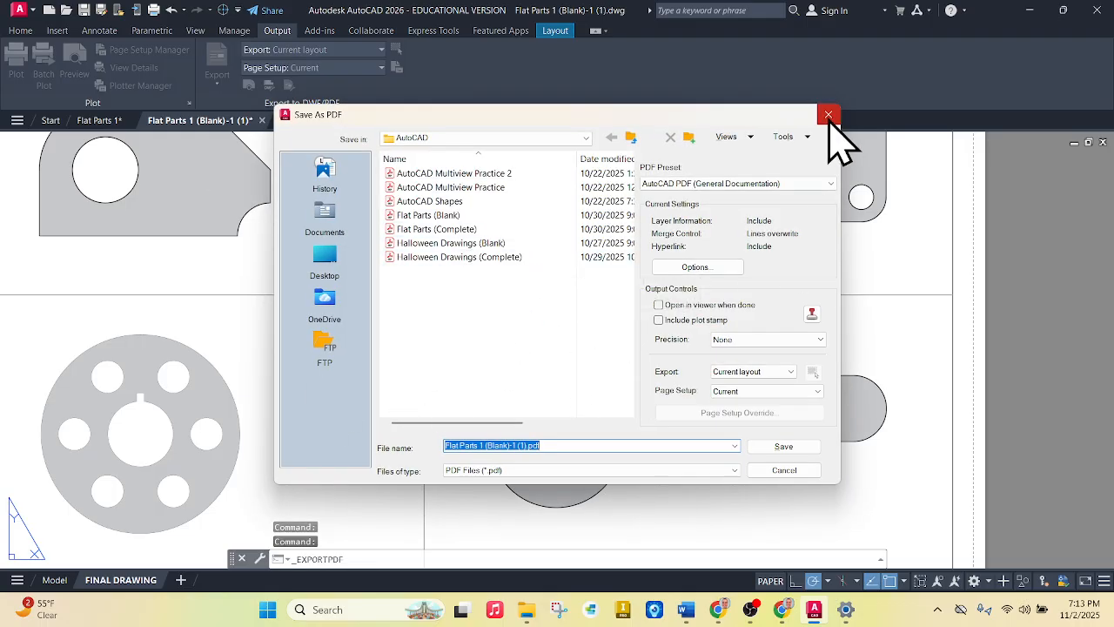
left_click(752, 611)
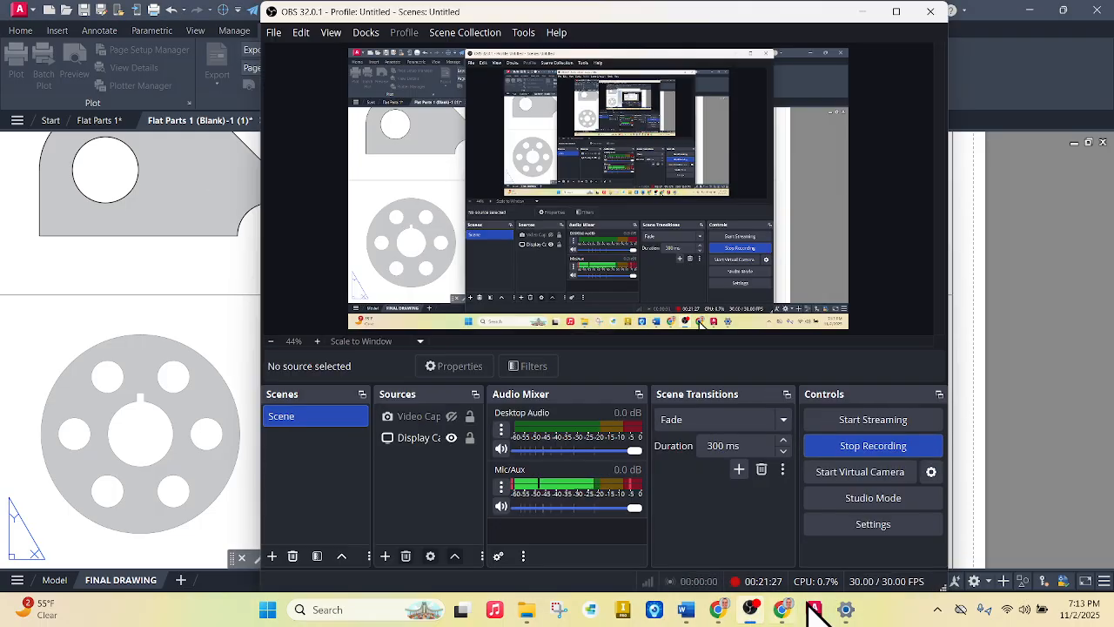